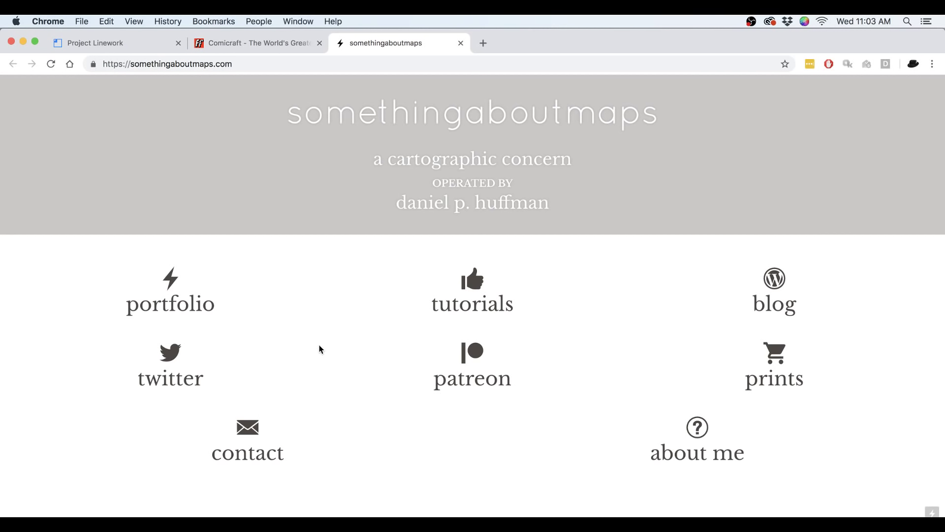
- Open the China map page from the site's portfolio and review its description and map
click(167, 279)
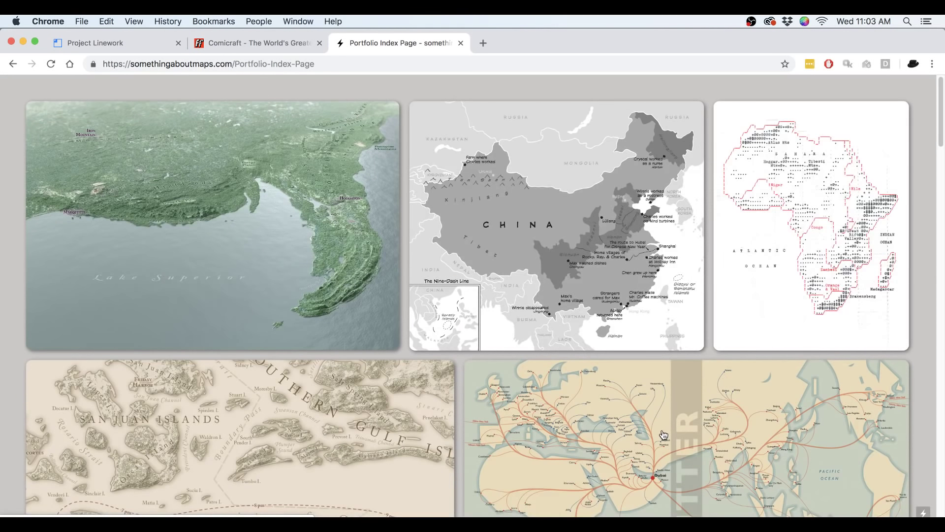
click(13, 64)
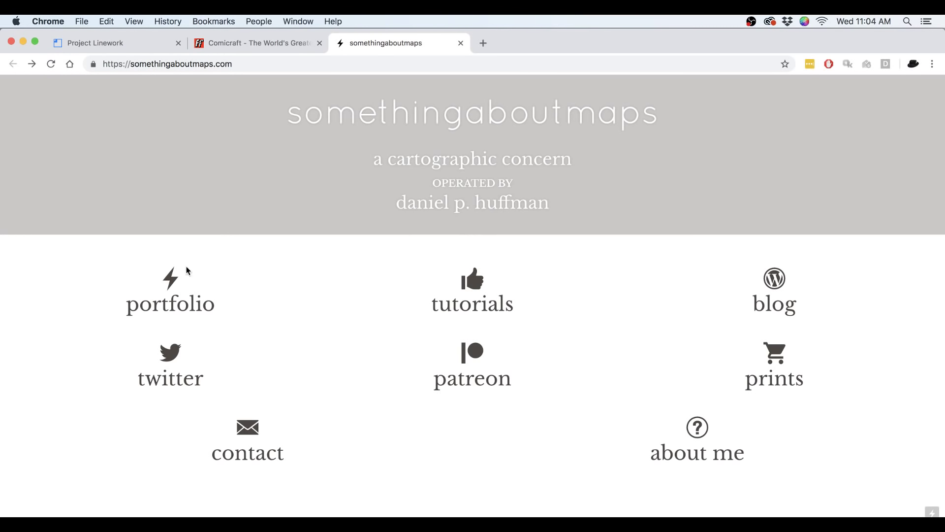
click(180, 282)
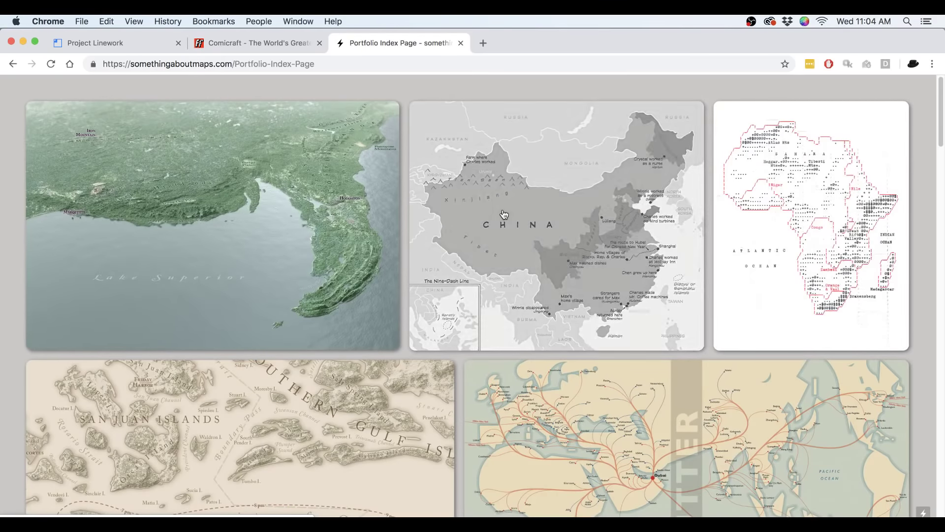
click(504, 214)
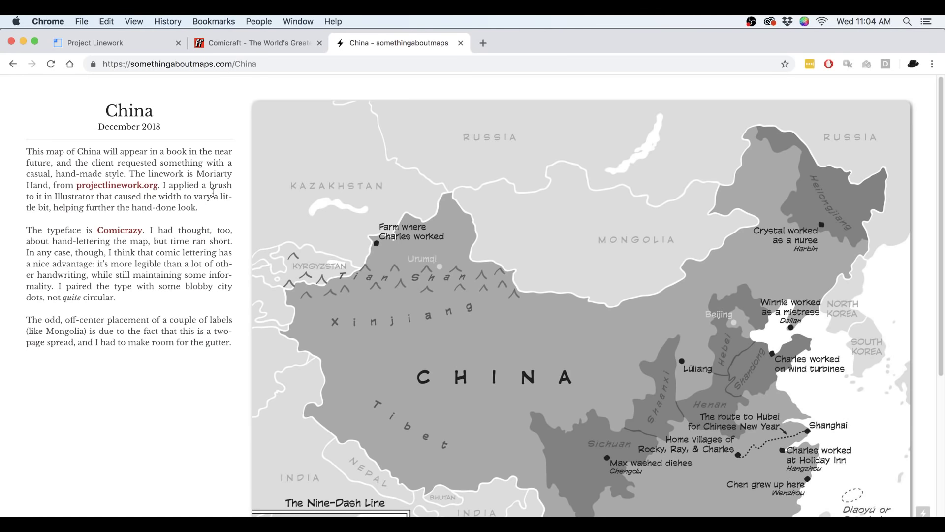
scroll(187, 241, down, 2)
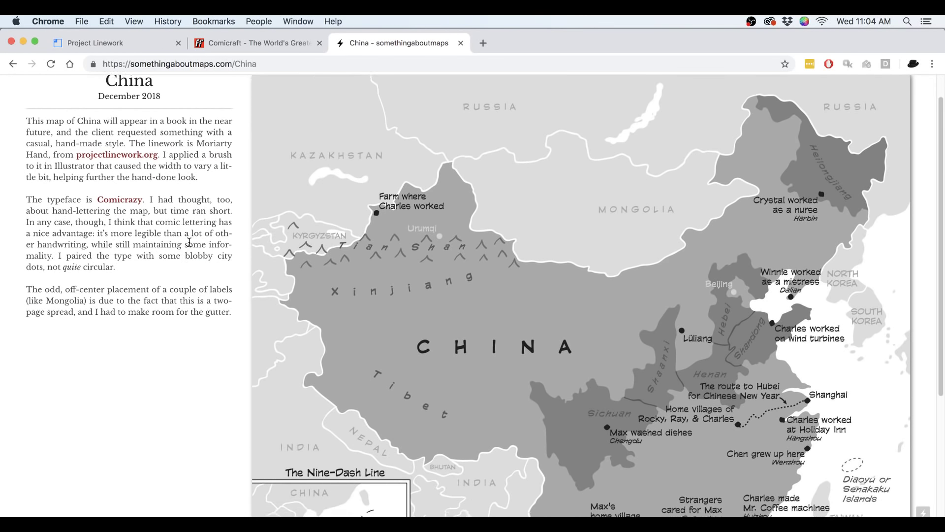
scroll(190, 242, down, 1)
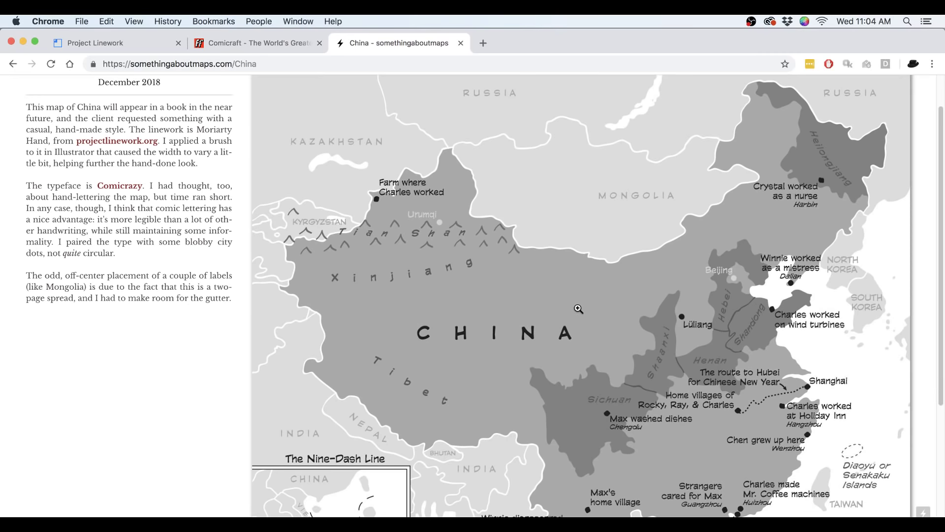
- Switch to Illustrator, collapse the Type layer and unlock the Inset Frame, Inset and Main Map layers
key(super+Tab)
key(super+Tab)
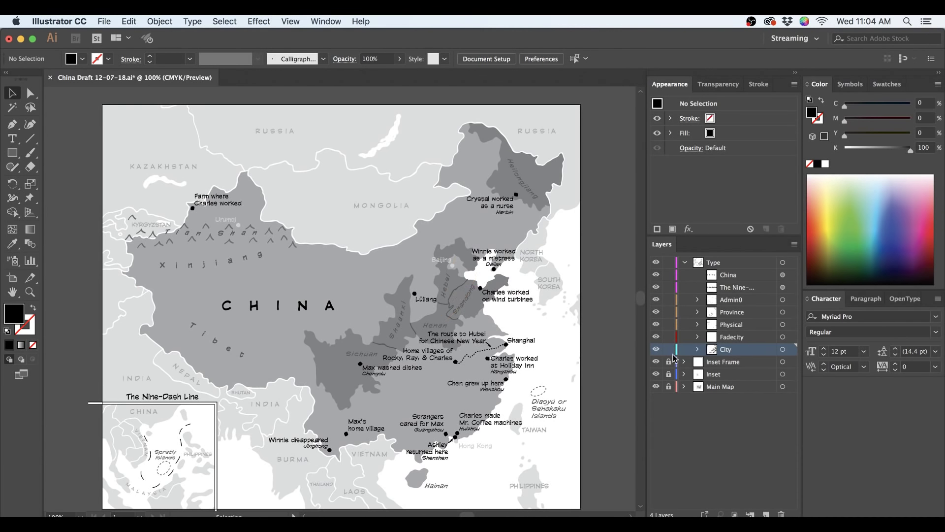
click(684, 263)
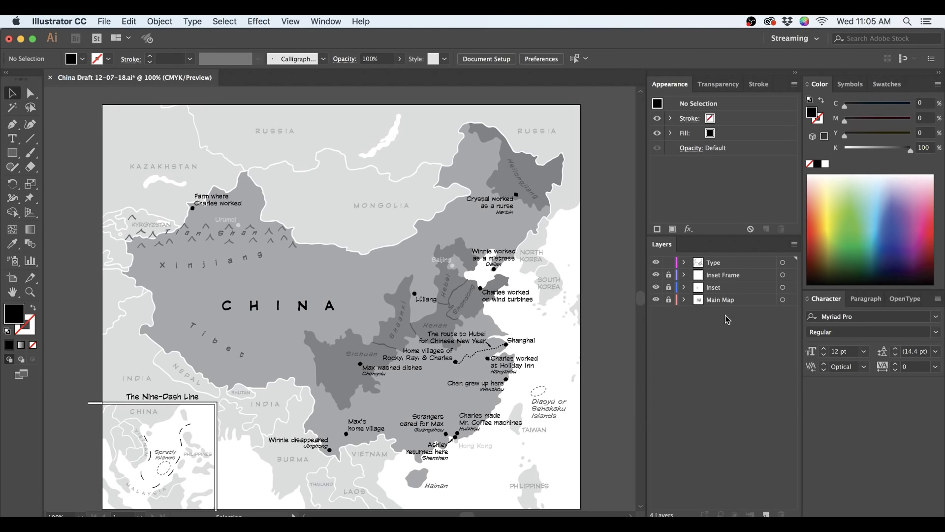
drag(668, 299, 669, 277)
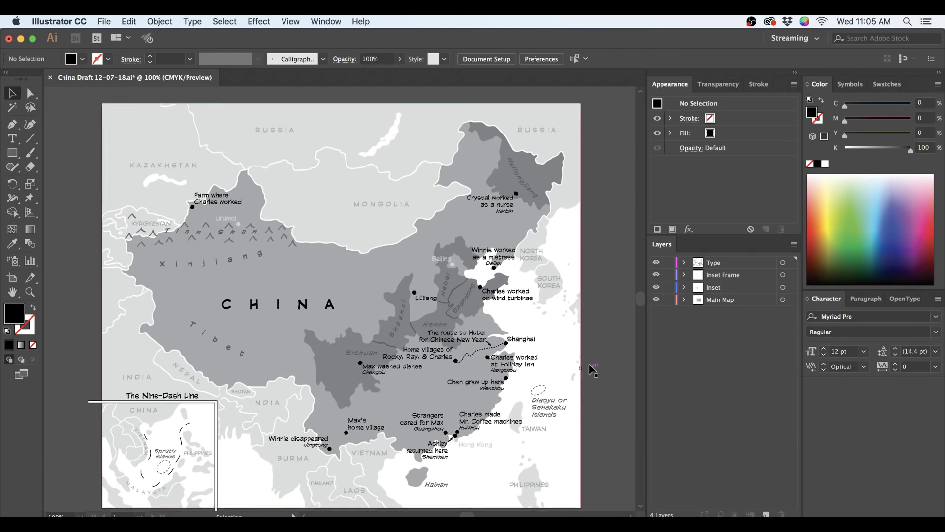
- Hide the Type, Inset Frame and Inset layers and every Main Map sublayer from Dotted Lines down to the highlighted provinces
scroll(587, 374, down, 2)
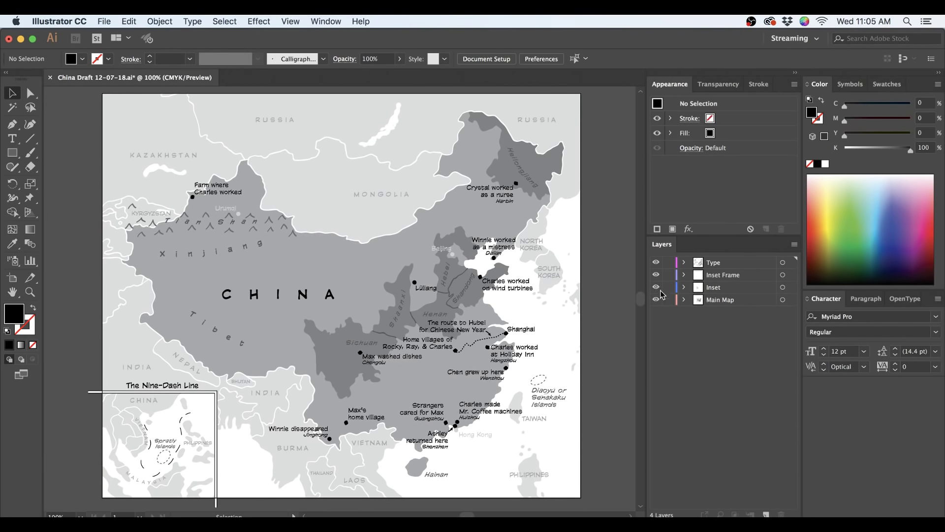
drag(656, 287, 656, 264)
click(684, 299)
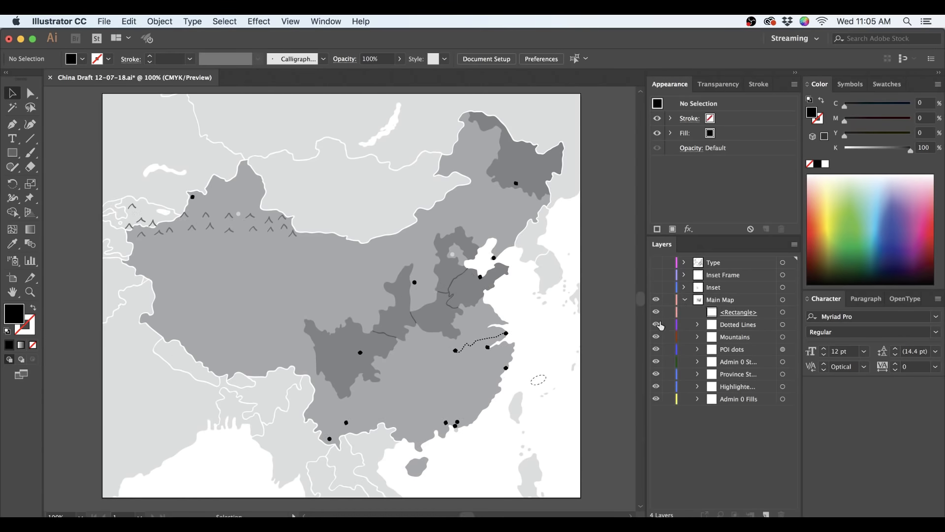
drag(658, 327, 656, 388)
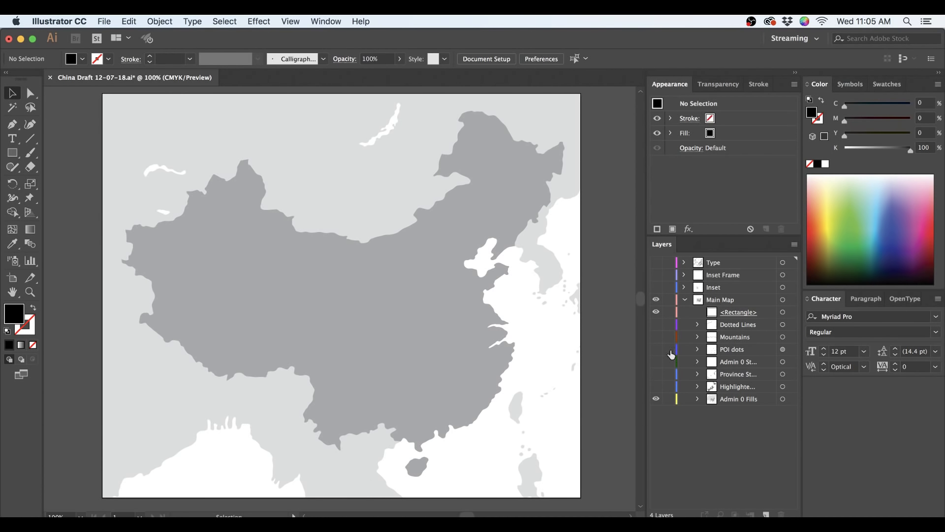
- Expand the Admin 0 Fills sublayer and toggle its China and Other sublayers to view the fills separately
click(698, 400)
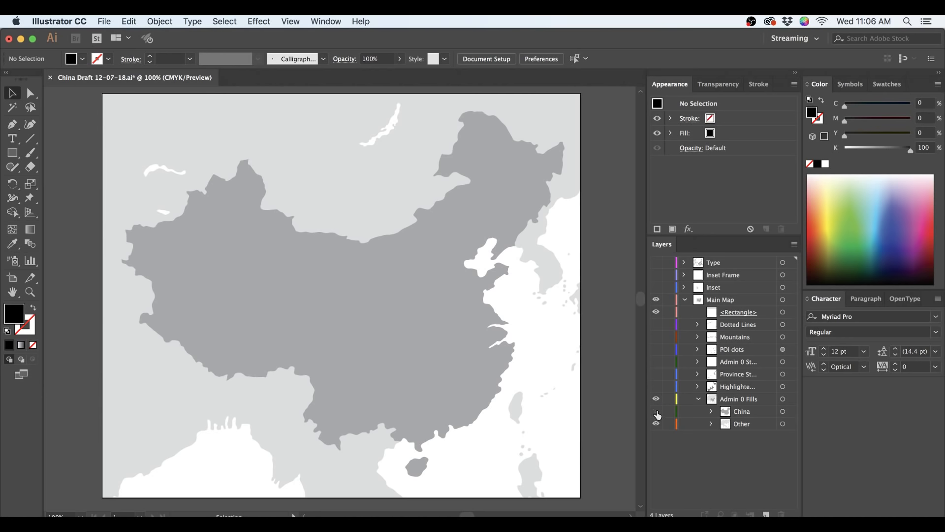
click(657, 424)
click(717, 428)
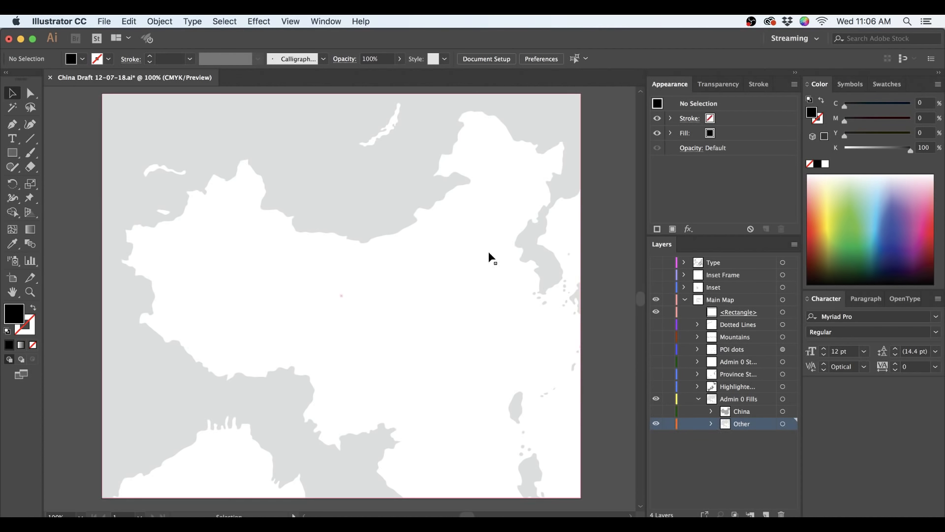
click(657, 412)
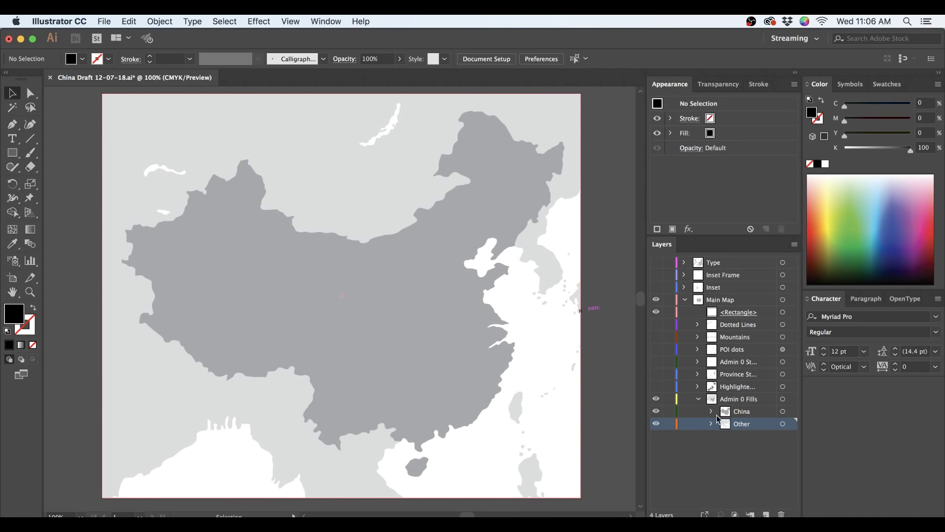
- Inspect the mainland China fill path, deselect it, and check the country linework in Outline view before returning to Preview
click(456, 375)
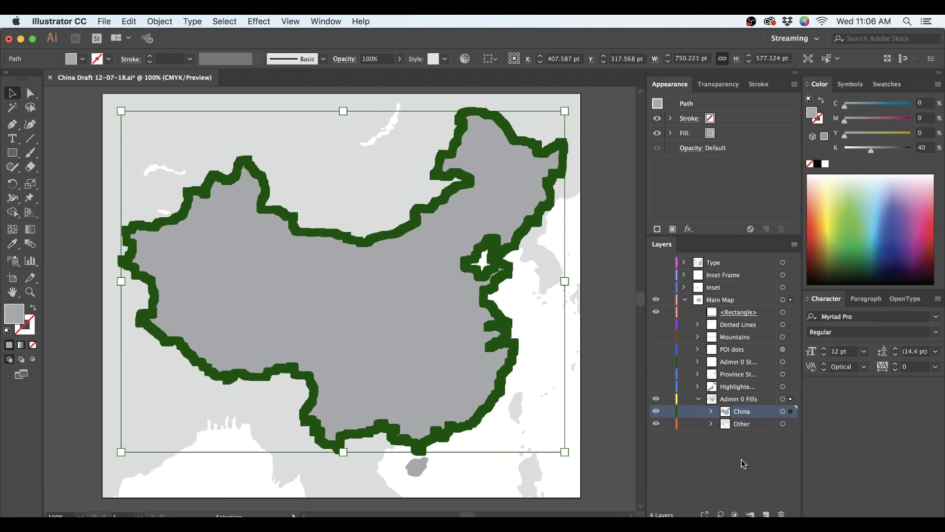
click(619, 372)
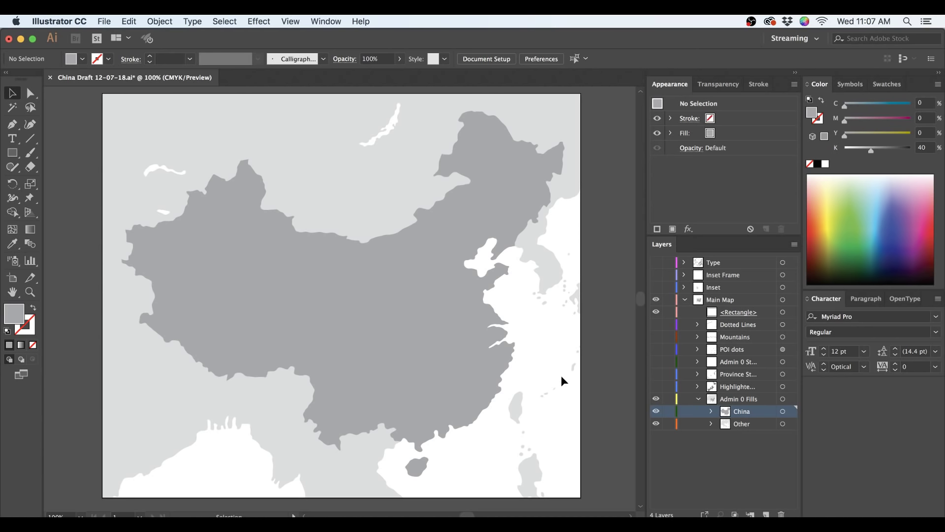
key(a)
key(super+y)
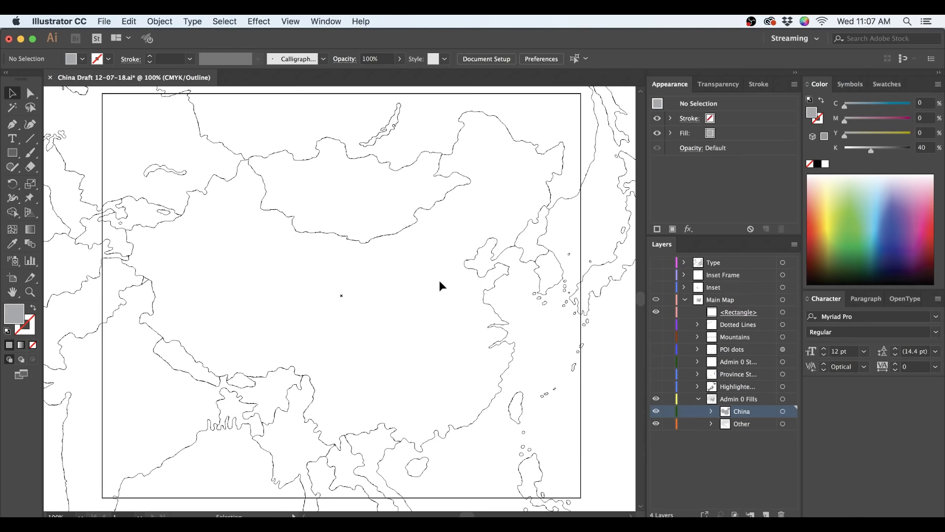
key(super+y)
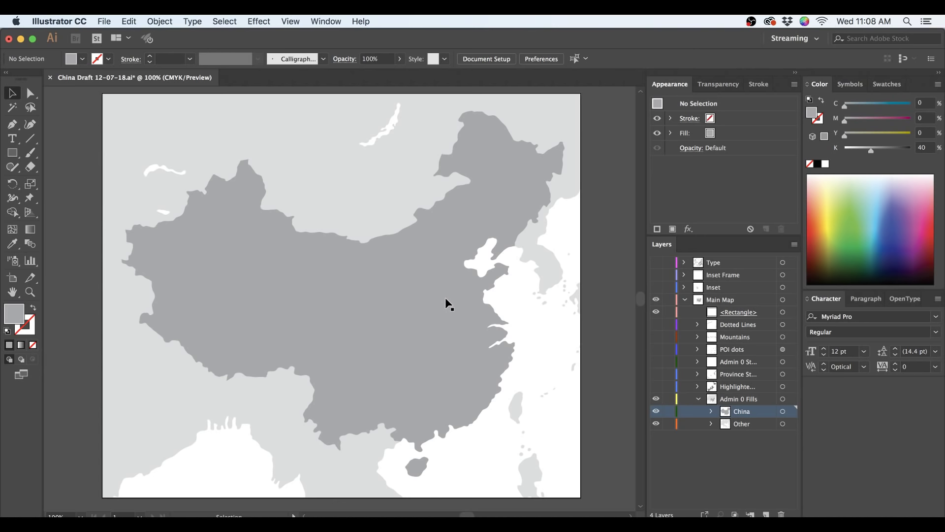
- Switch to Chrome and browse the Project Linework site down to the Moriarty Hand linework set
key(super+Tab)
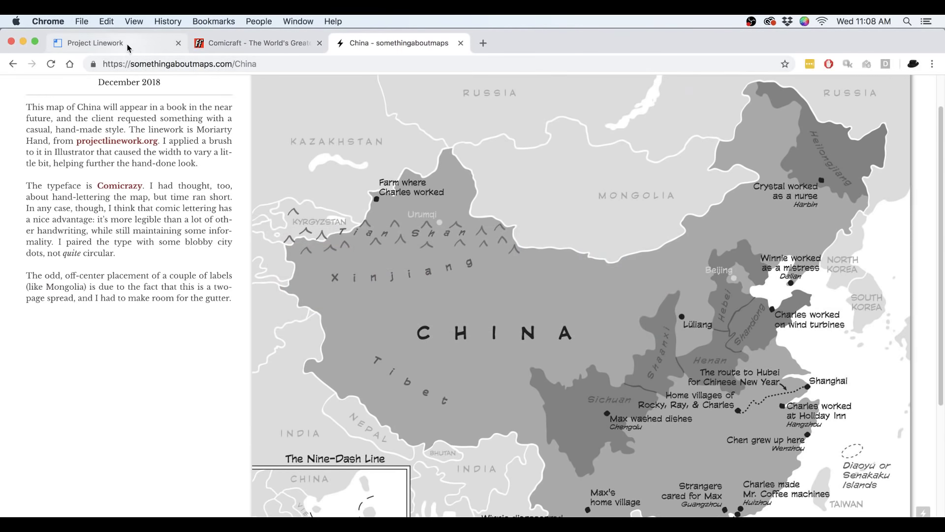
click(129, 47)
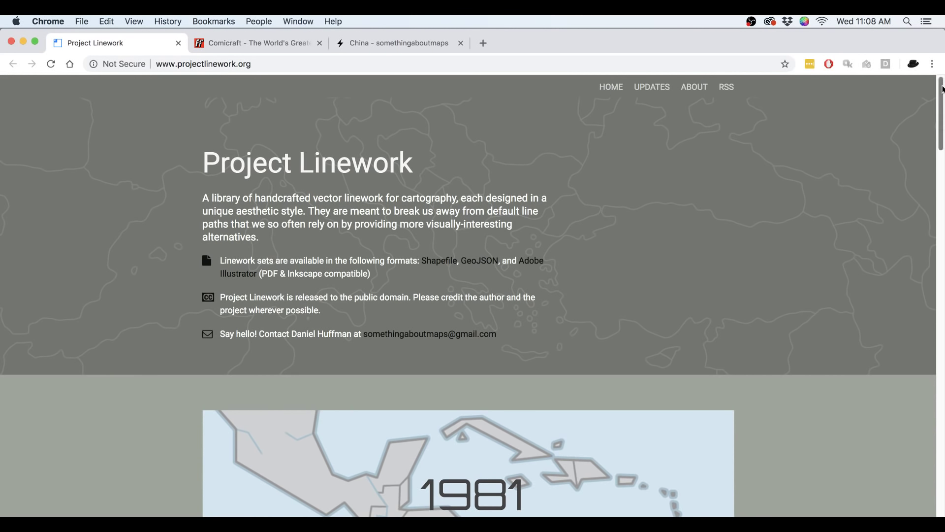
drag(942, 94, 942, 140)
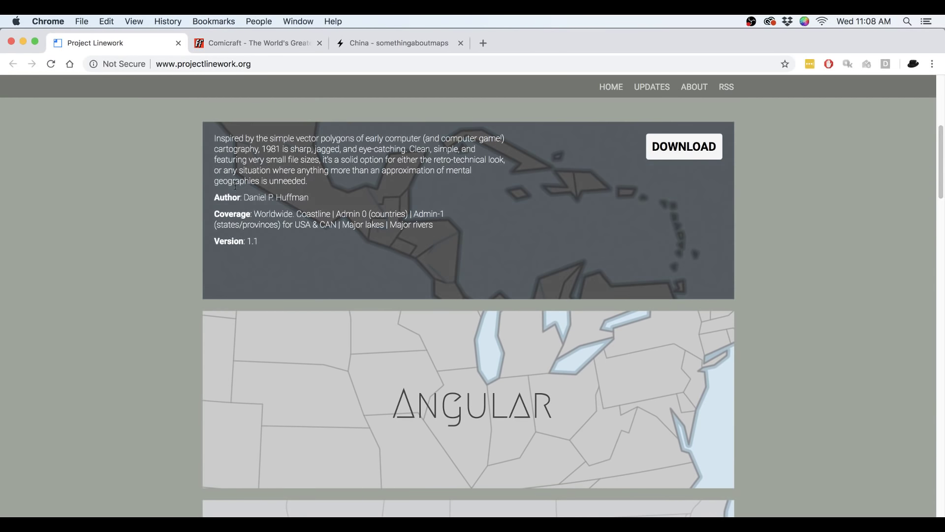
drag(940, 147, 897, 366)
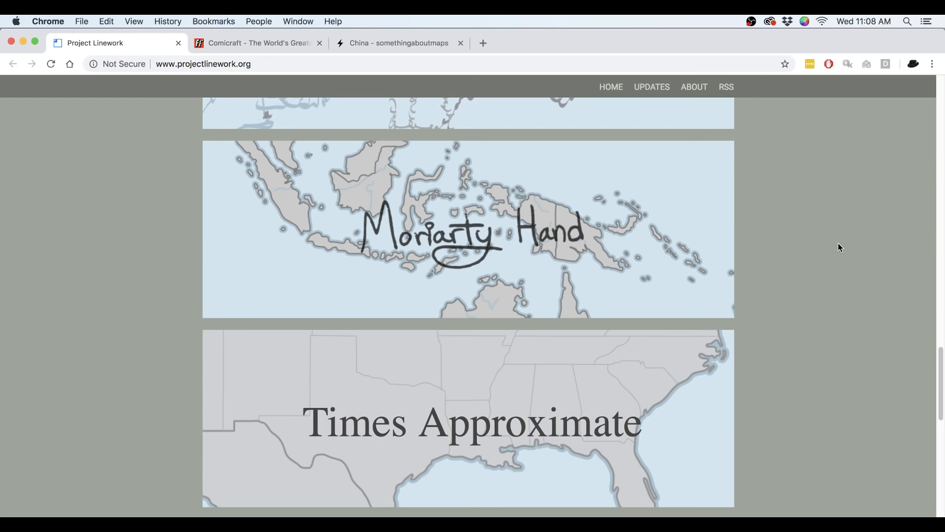
mouse_move(405, 204)
- Switch to Illustrator, show and expand the highlighted provinces sublayer, and select all its paths
key(super+Tab)
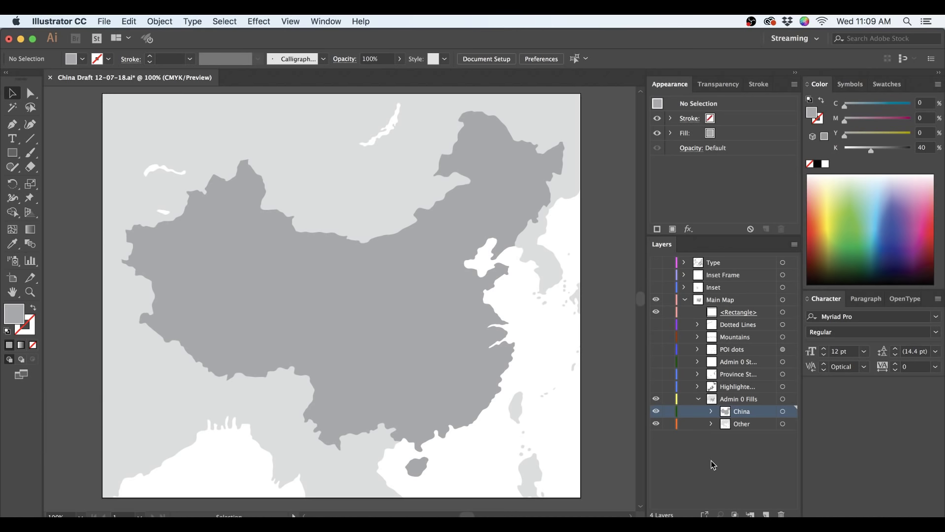
click(657, 387)
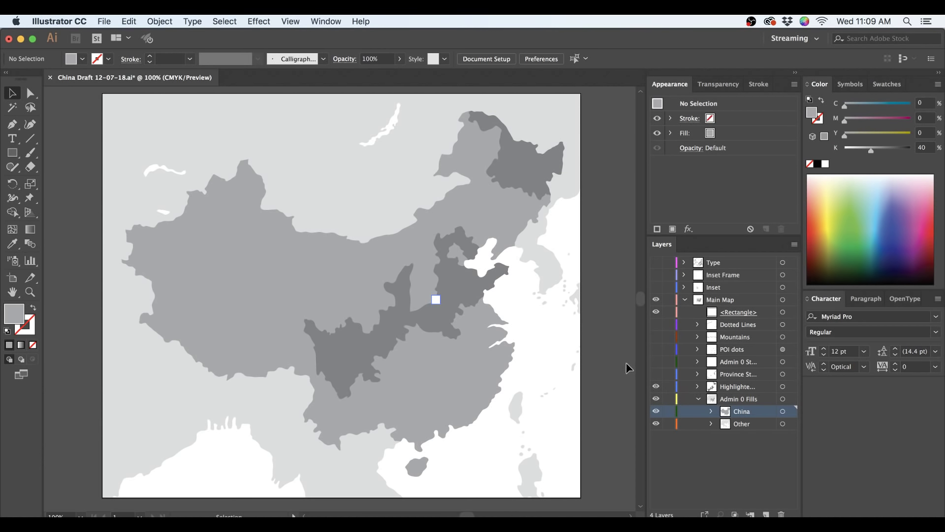
click(699, 387)
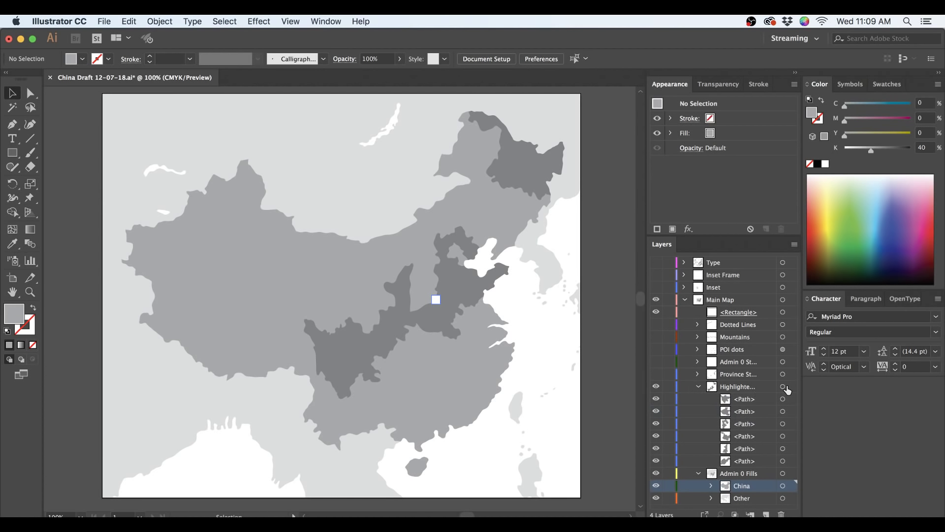
click(784, 387)
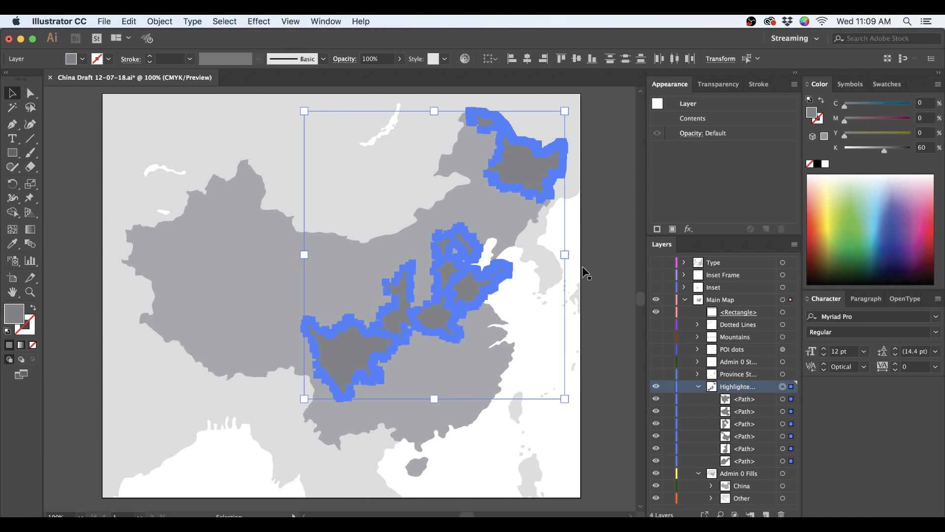
scroll(441, 249, up, 2)
scroll(474, 259, up, 1)
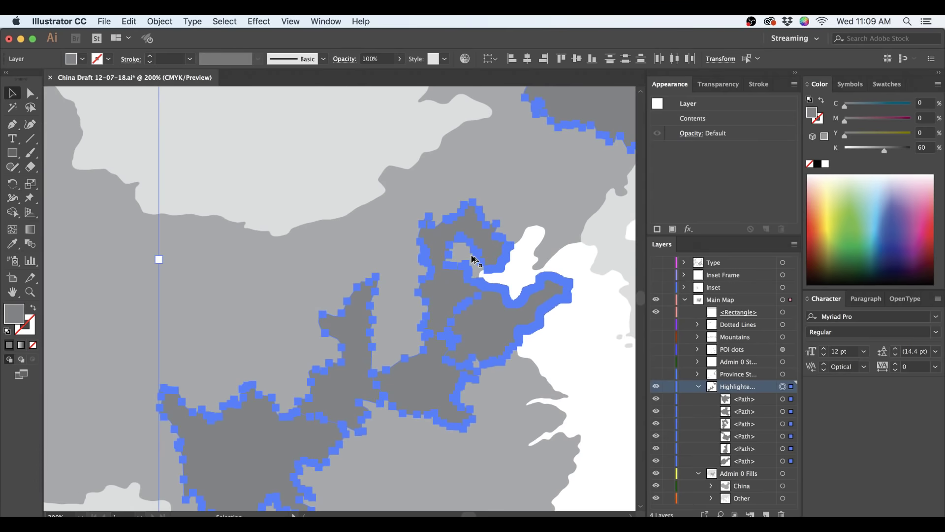
- Select the Shandong and Hebei province paths in turn to examine their shared boundary
click(615, 402)
click(494, 331)
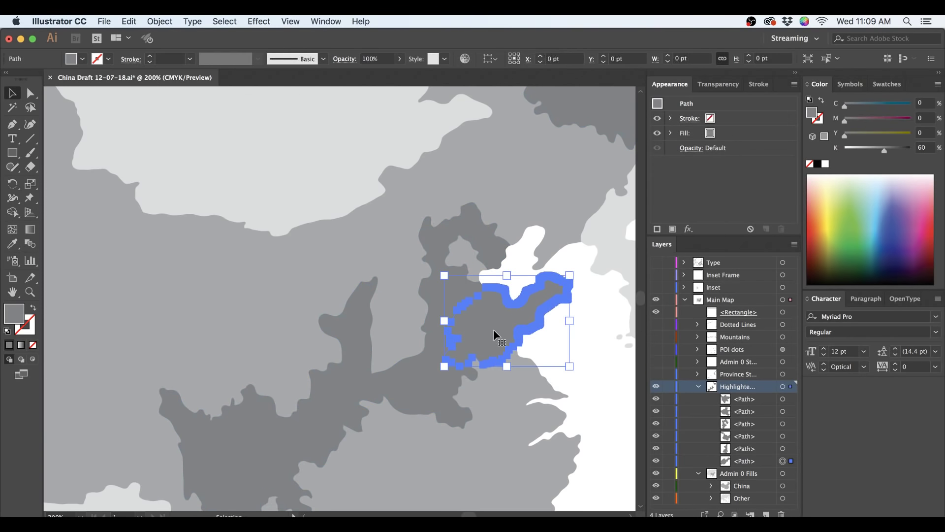
scroll(575, 335, up, 1)
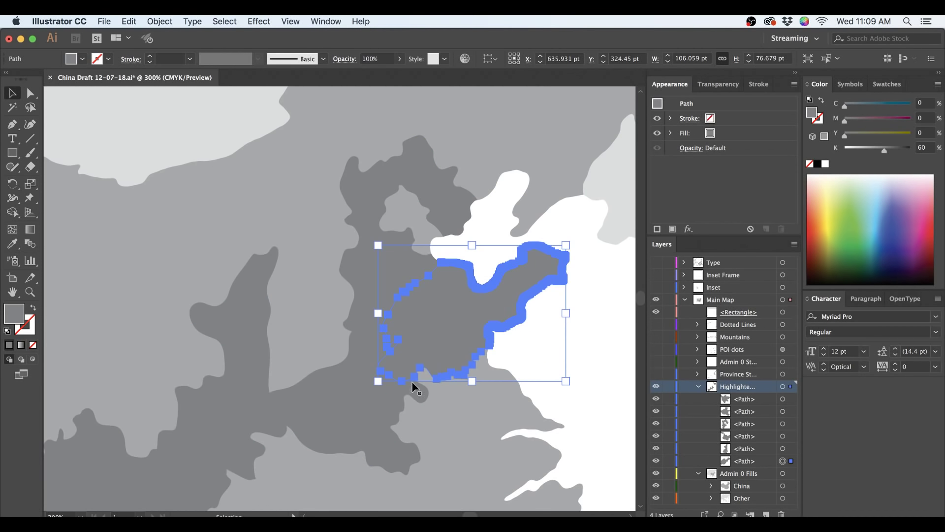
click(377, 409)
click(376, 283)
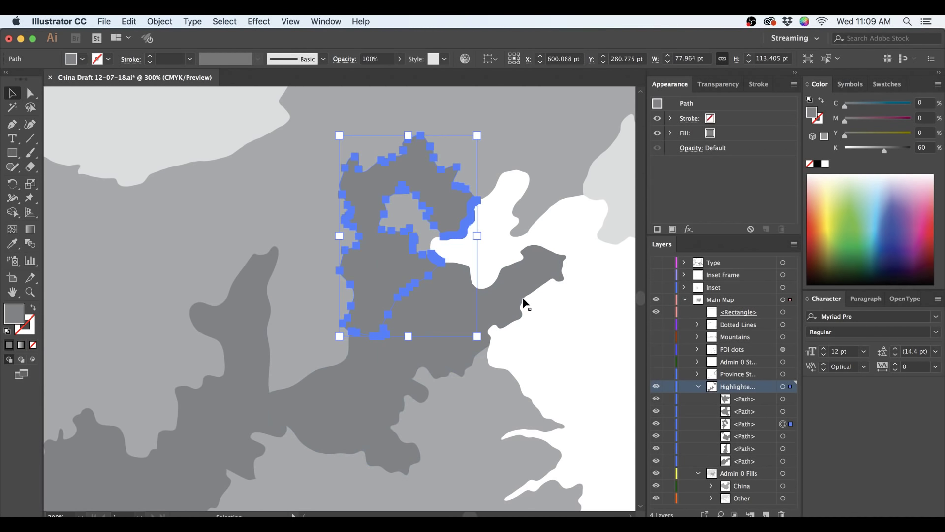
- Examine the anchor points of the Shandong path up close, deselect it, and follow China's coastline southward
click(527, 310)
scroll(535, 335, up, 2)
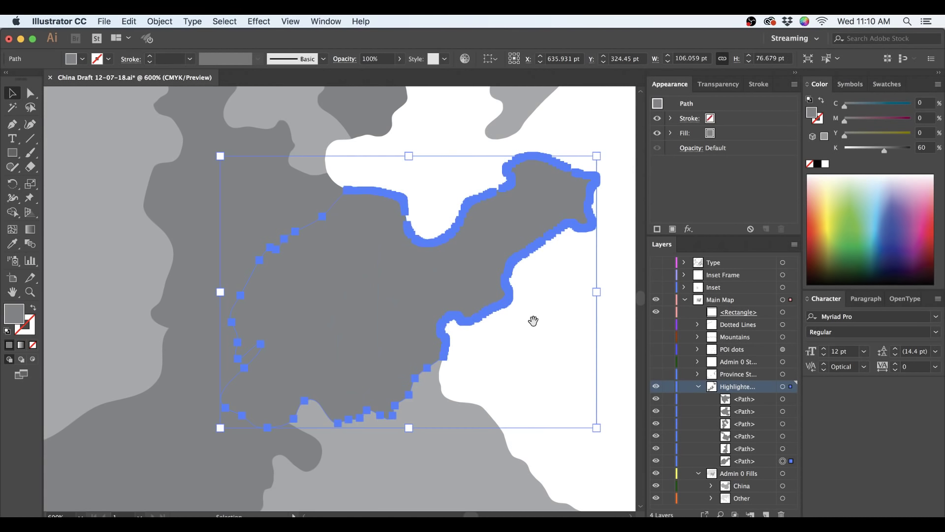
drag(534, 321, 523, 367)
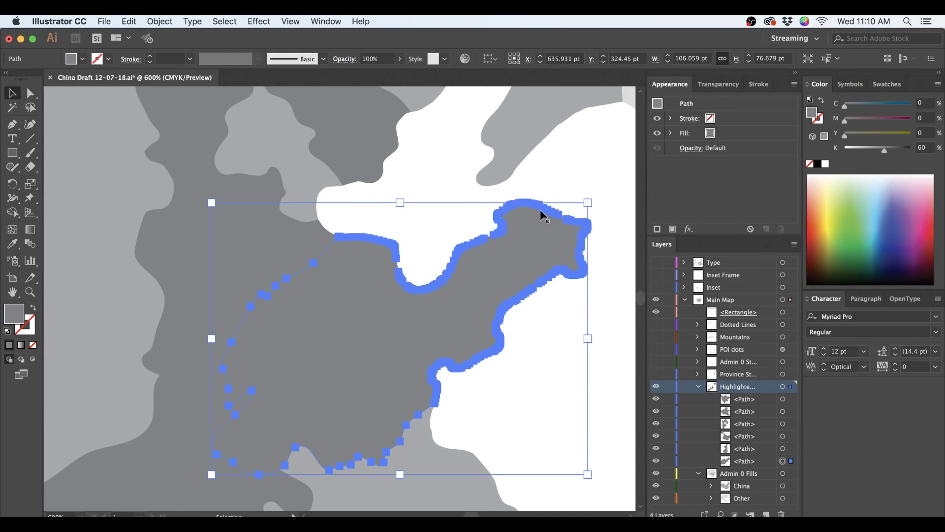
click(319, 341)
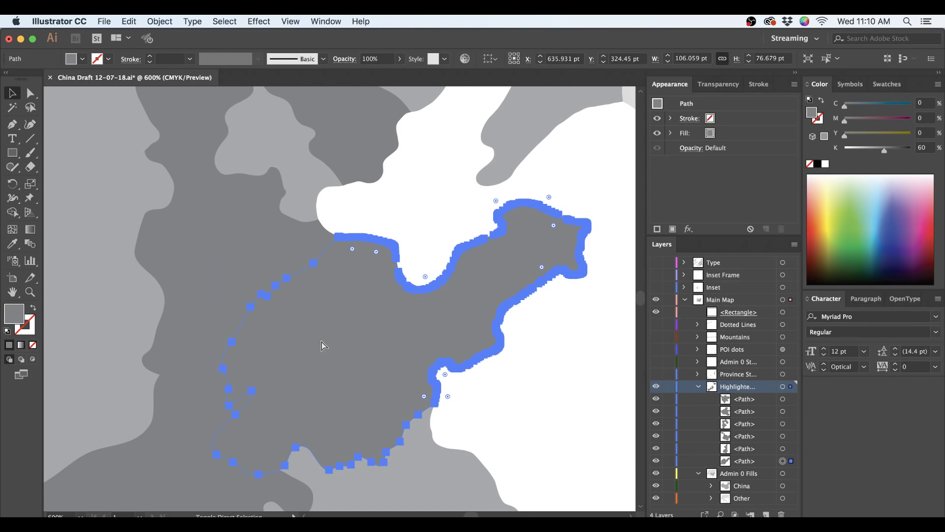
click(495, 413)
drag(522, 436, 498, 293)
drag(471, 433, 473, 312)
drag(500, 451, 429, 238)
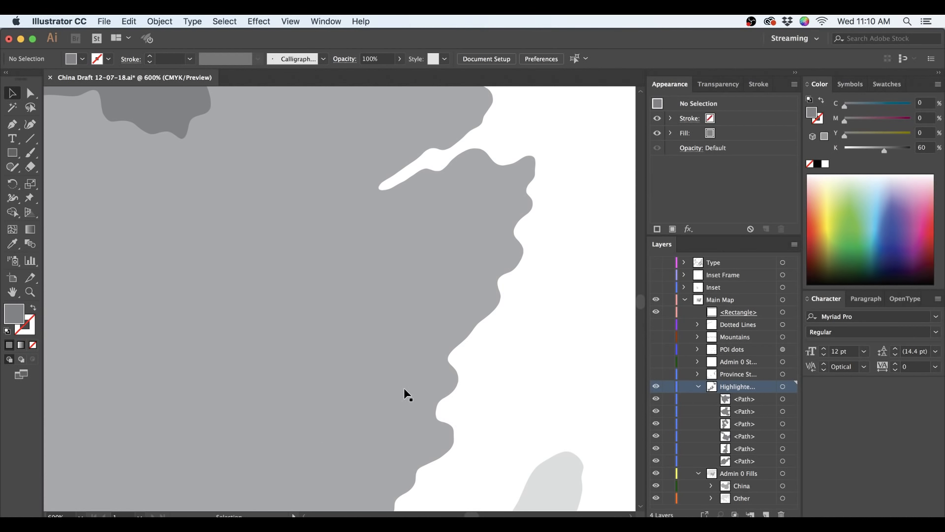
- Add a new sublayer above the highlighted provinces and ready the Pencil tool with no fill and a red stroke of M 100, Y 100, K 0
click(766, 515)
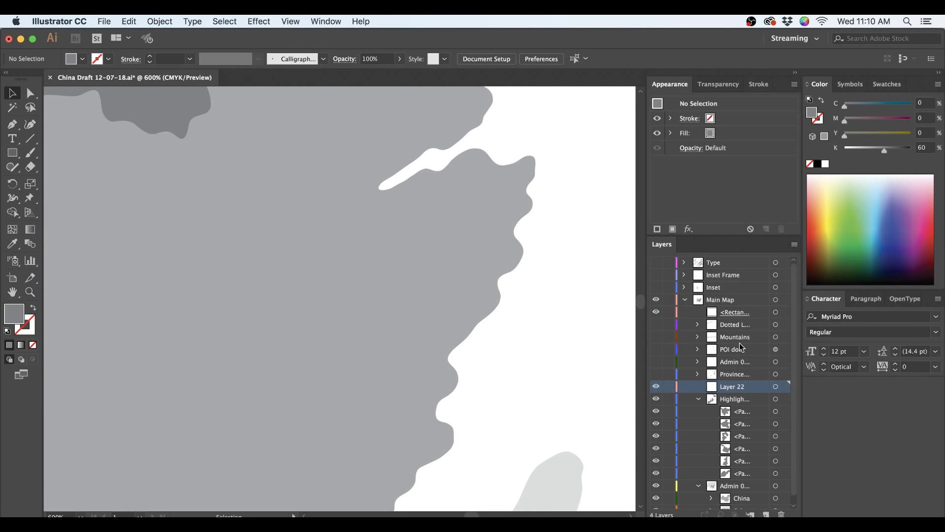
key(n)
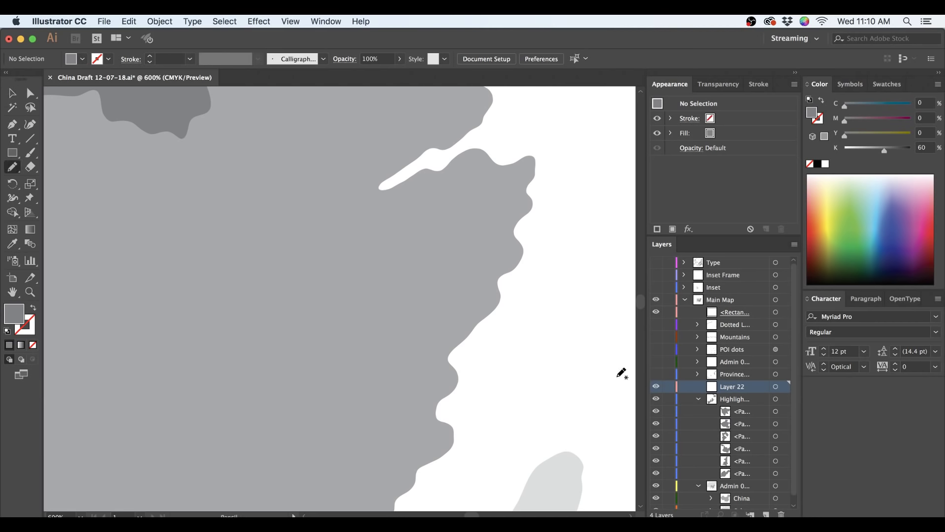
key(x)
click(812, 153)
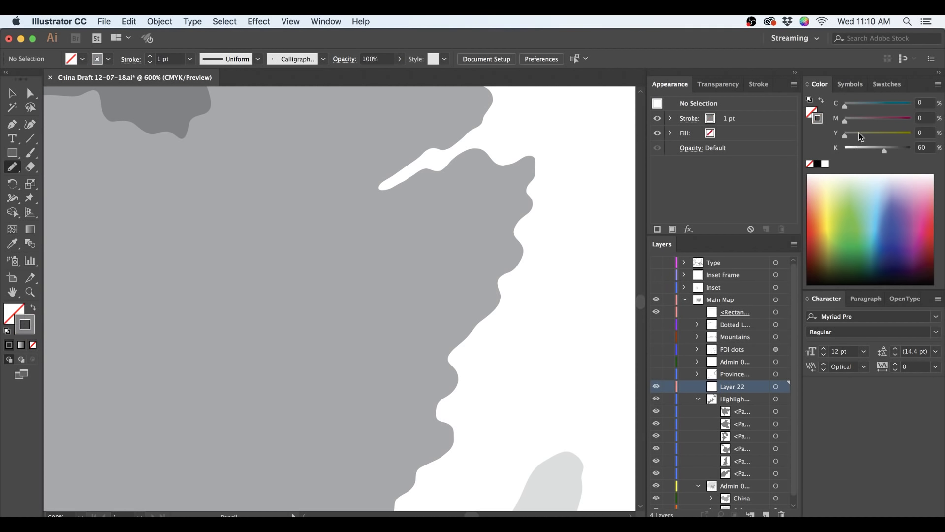
drag(861, 149, 812, 146)
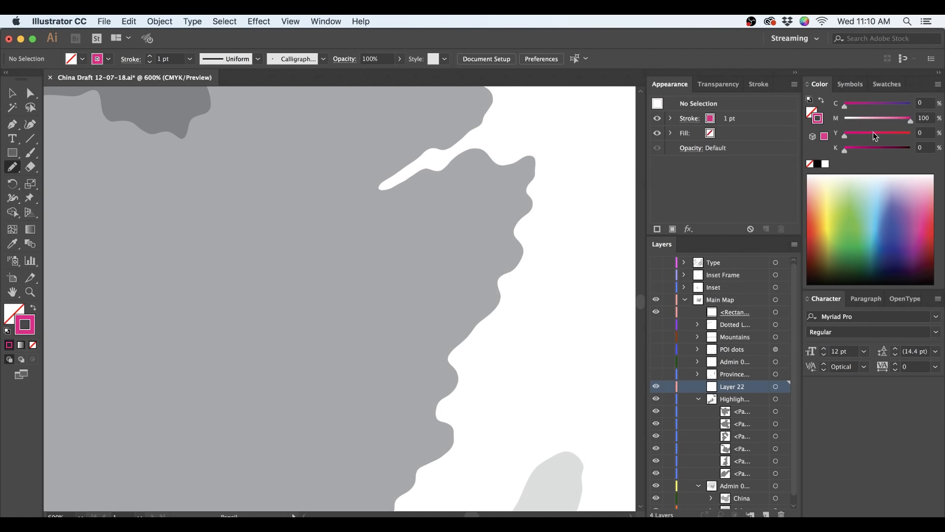
click(911, 134)
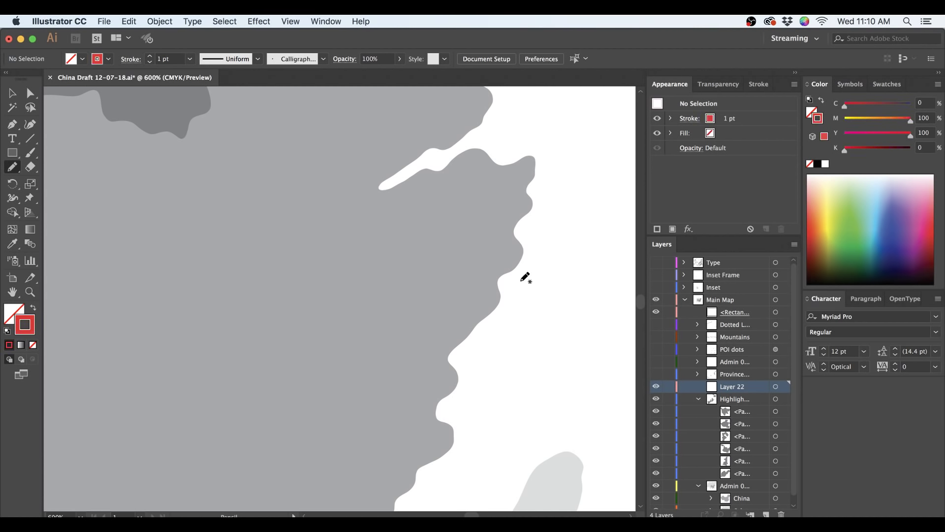
- Sketch a wavy province boundary about 63 by 45 pt inland from the coast, with both ends running past the coastline, and deselect it
mouse_move(526, 316)
mouse_down()
mouse_move(525, 291)
mouse_move(484, 271)
mouse_move(453, 266)
mouse_move(423, 277)
mouse_move(397, 266)
mouse_move(318, 331)
mouse_move(304, 366)
mouse_move(331, 388)
mouse_move(337, 408)
mouse_move(385, 425)
mouse_move(429, 404)
mouse_move(441, 415)
mouse_move(507, 402)
mouse_up()
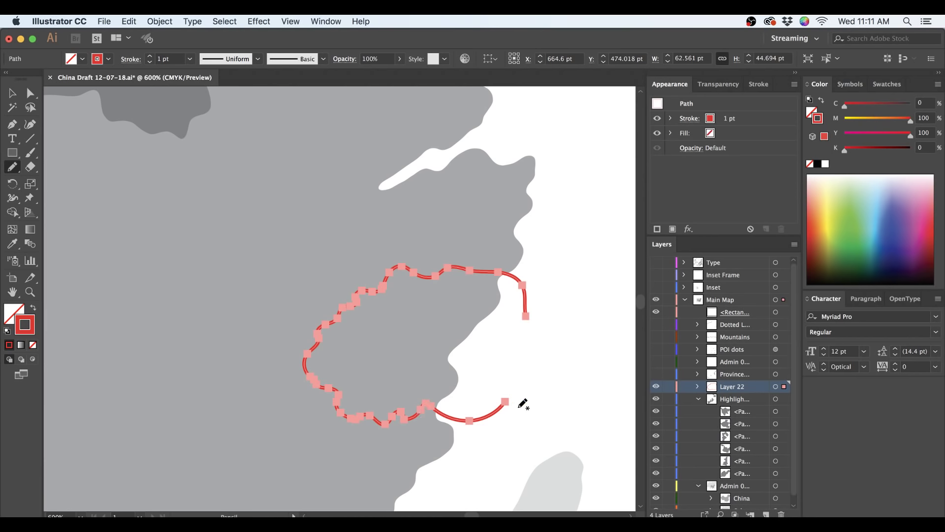
key(super)
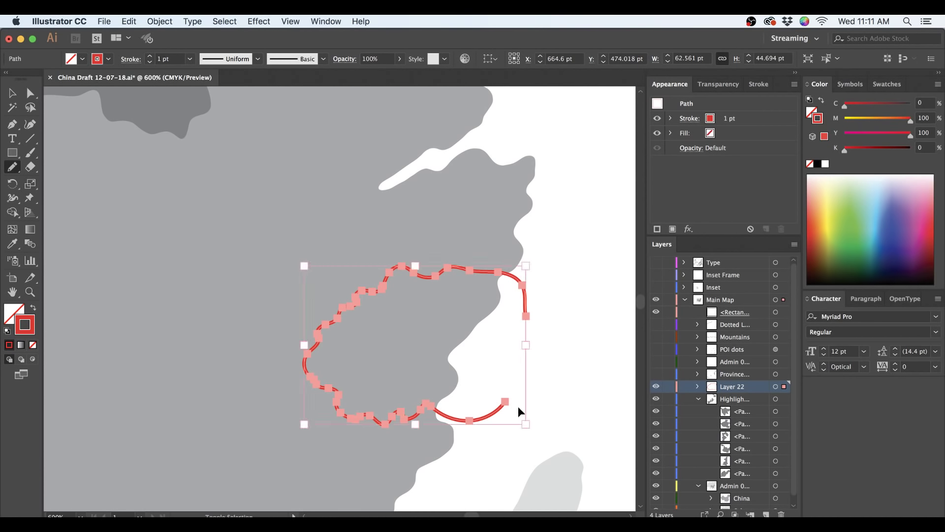
super+click(518, 406)
key(v)
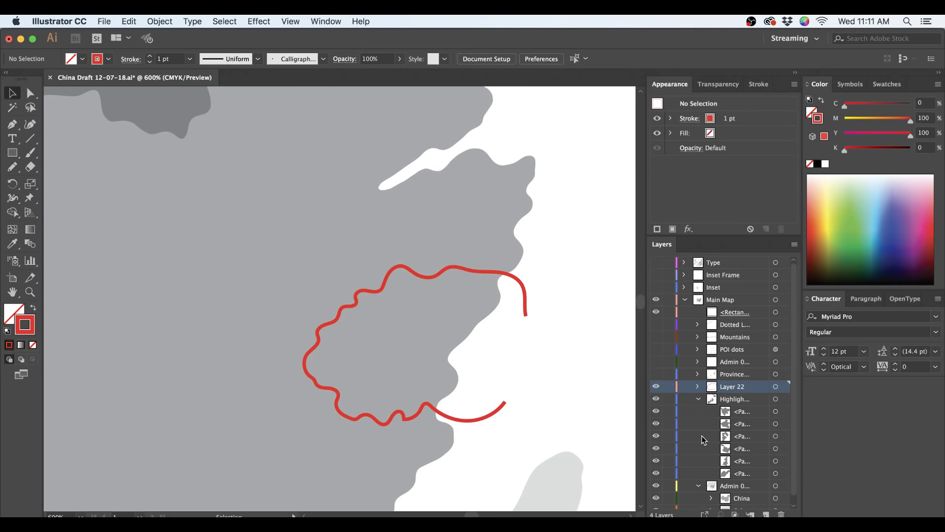
- Copy the China fill shape into Layer 22 and stack the red boundary line above the copy
scroll(716, 432, down, 1)
click(421, 363)
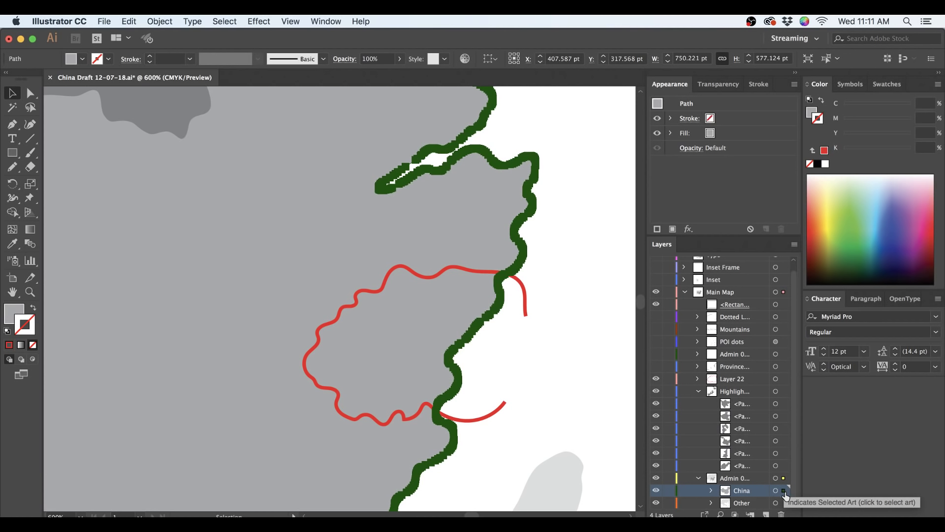
drag(786, 497, 784, 387)
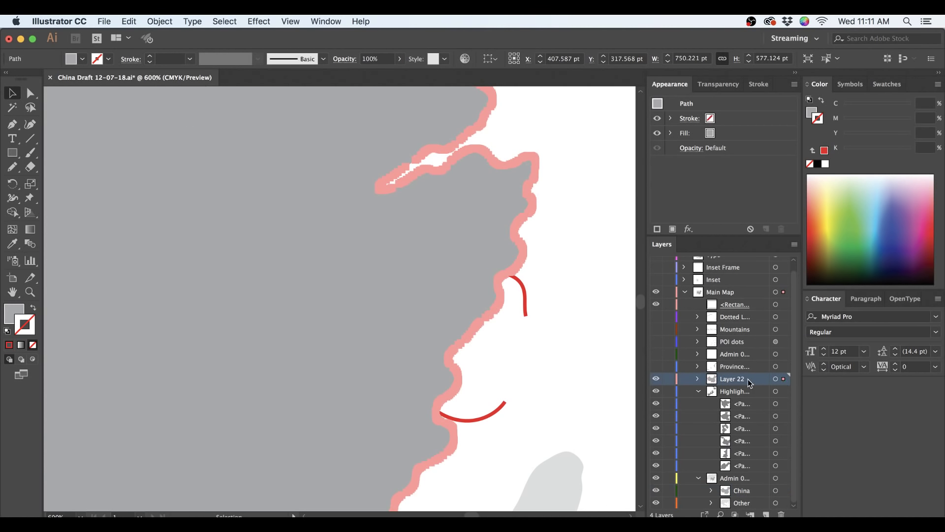
click(697, 378)
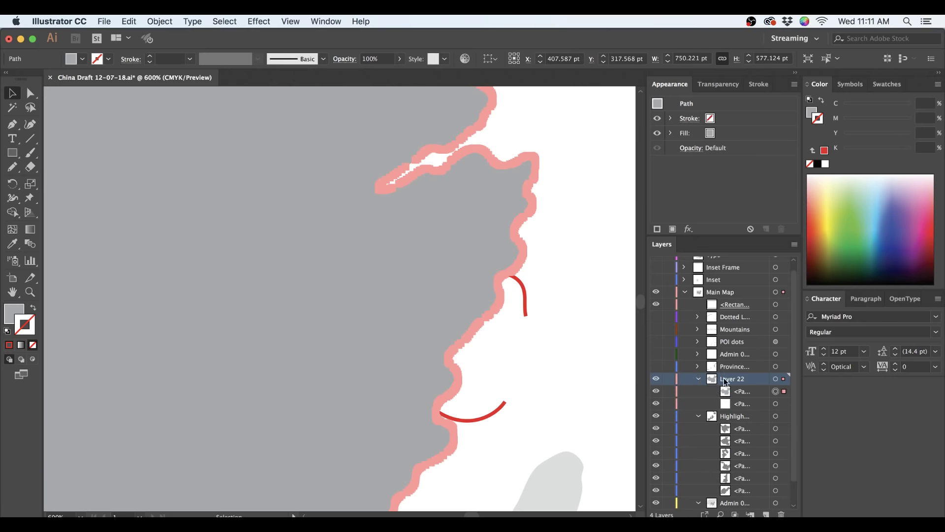
click(787, 404)
drag(737, 409, 741, 389)
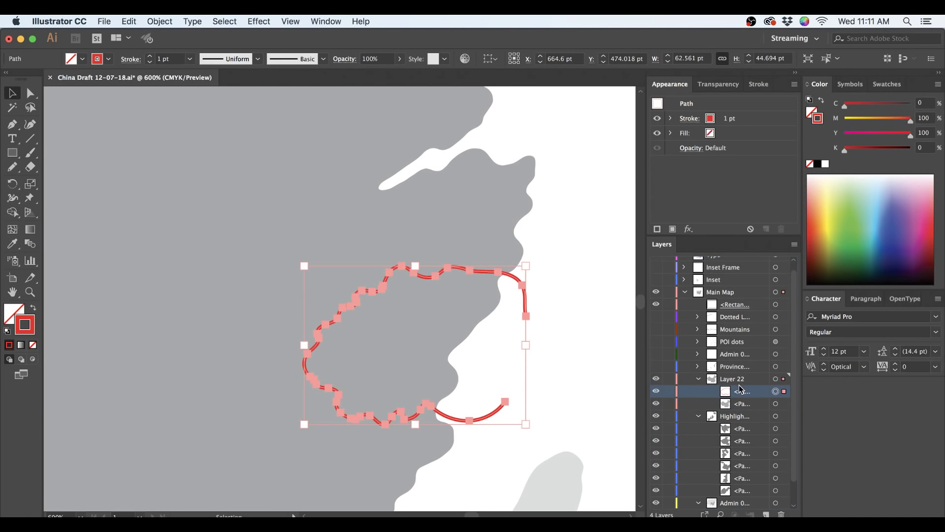
- Select the red line and the China copy together and form the area they enclose with Shape Builder
shift+click(785, 404)
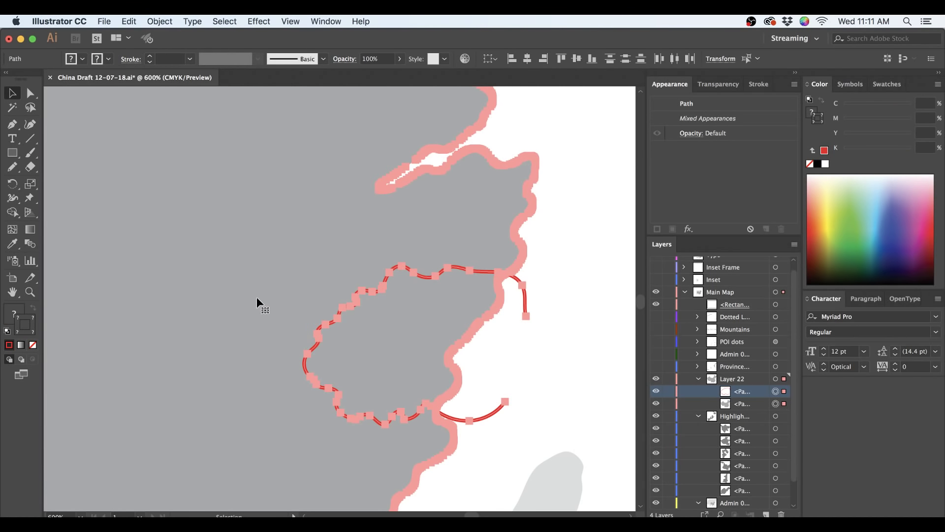
click(12, 213)
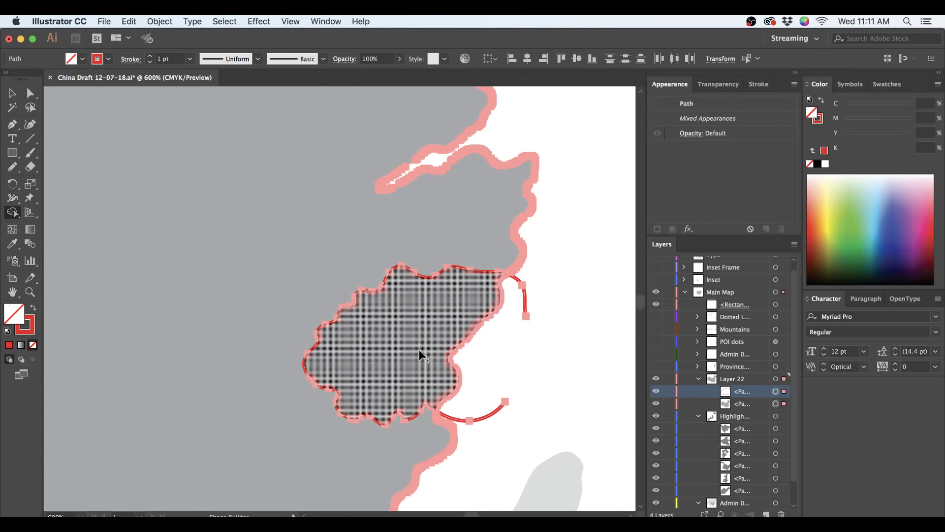
click(421, 354)
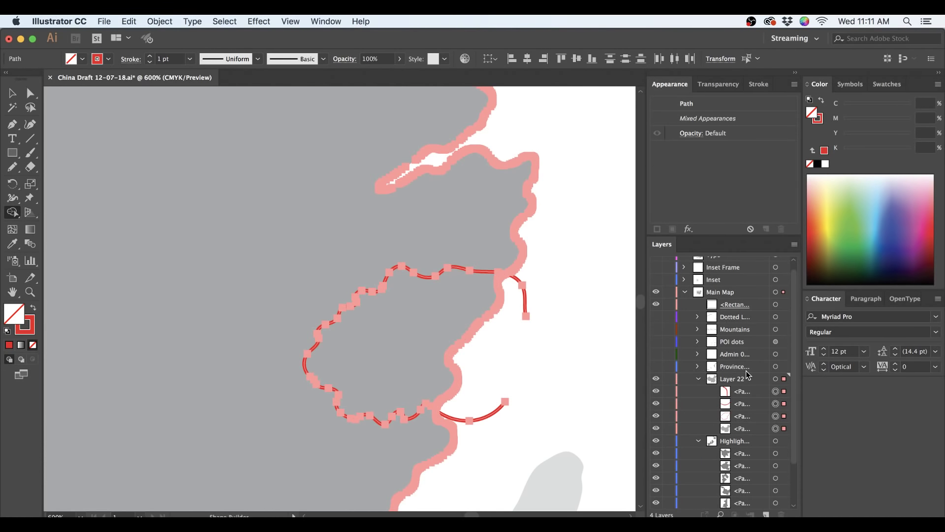
- Delete the two leftover red line ends that stick out past the coastline
click(784, 392)
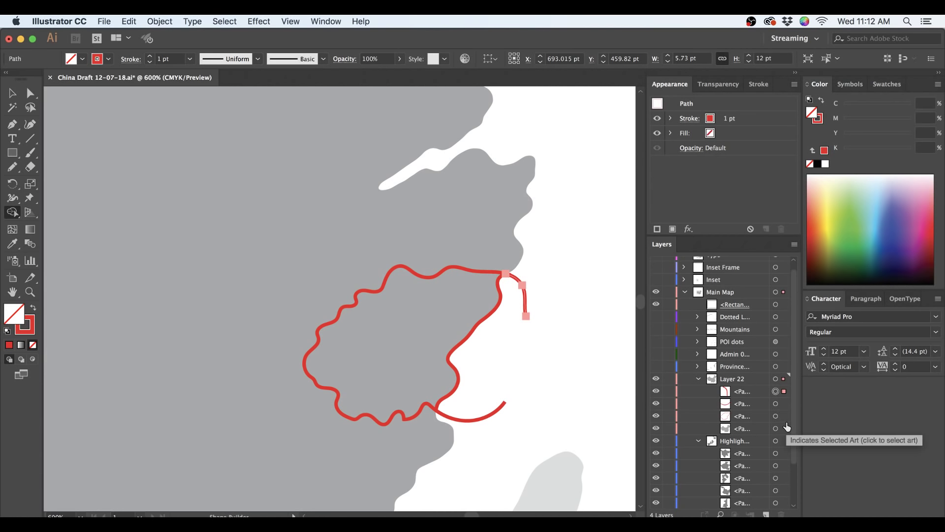
key(Delete)
click(785, 402)
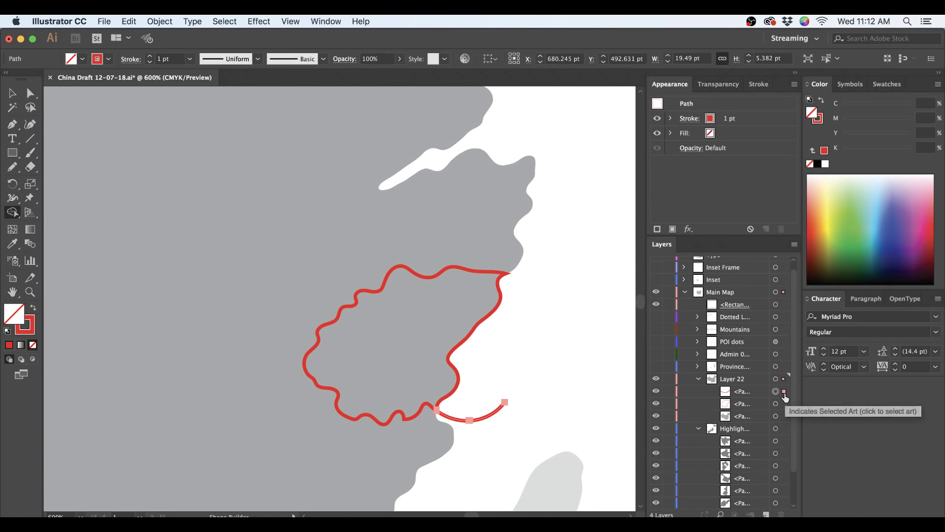
key(Delete)
click(786, 392)
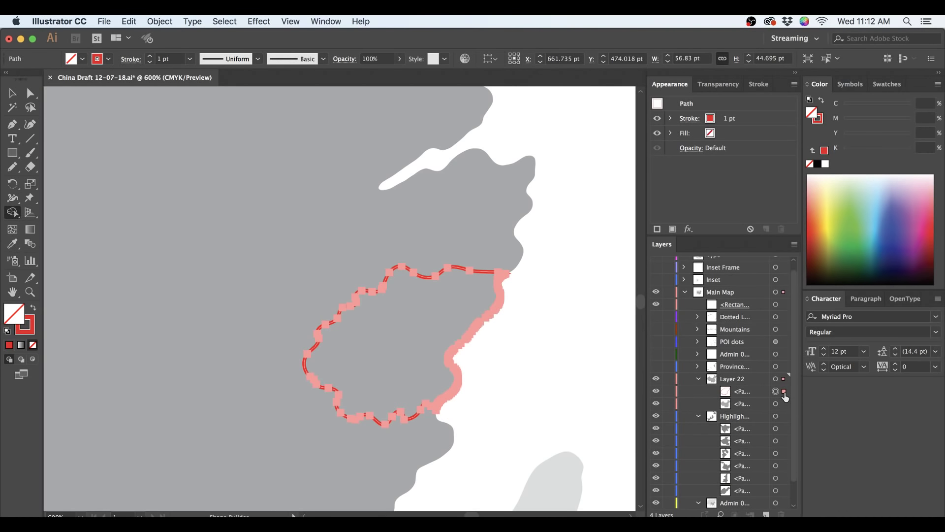
mouse_move(408, 342)
mouse_down()
mouse_move(512, 366)
mouse_move(559, 363)
mouse_up()
click(11, 94)
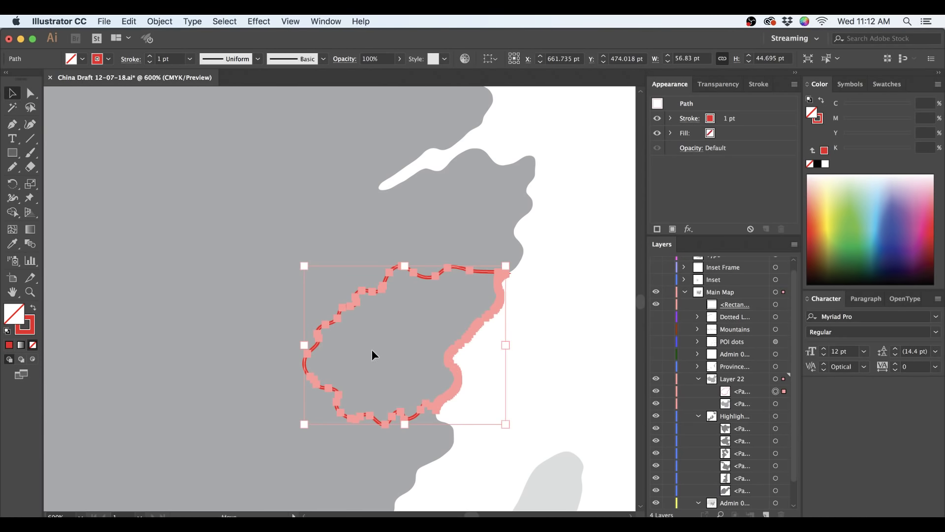
click(276, 317)
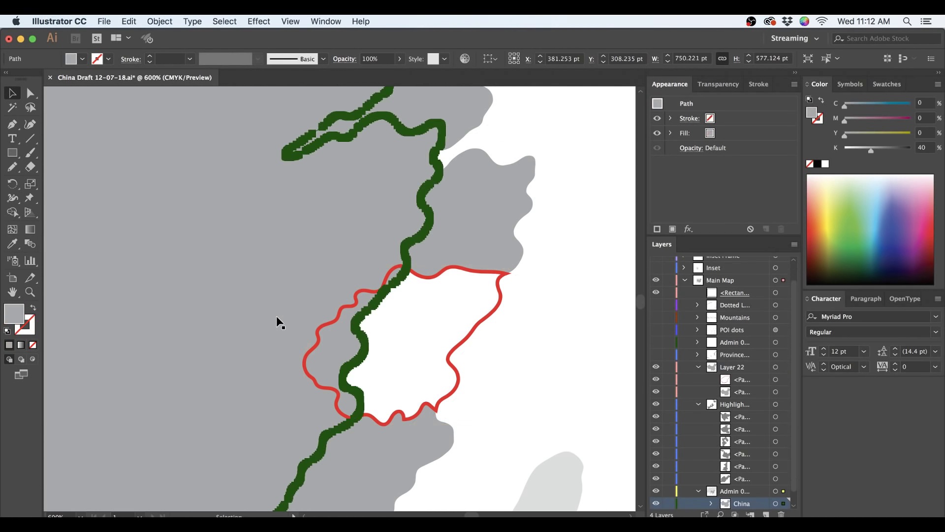
drag(486, 315, 544, 326)
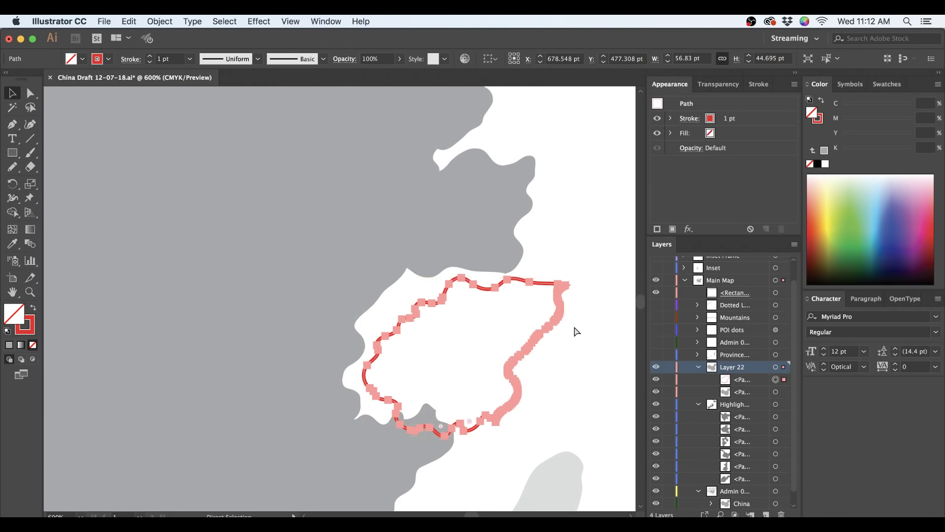
key(super+z)
key(super+z)
- Lock the Admin 0 Fills sublayer and delete the leftover China copy from Layer 22
click(755, 394)
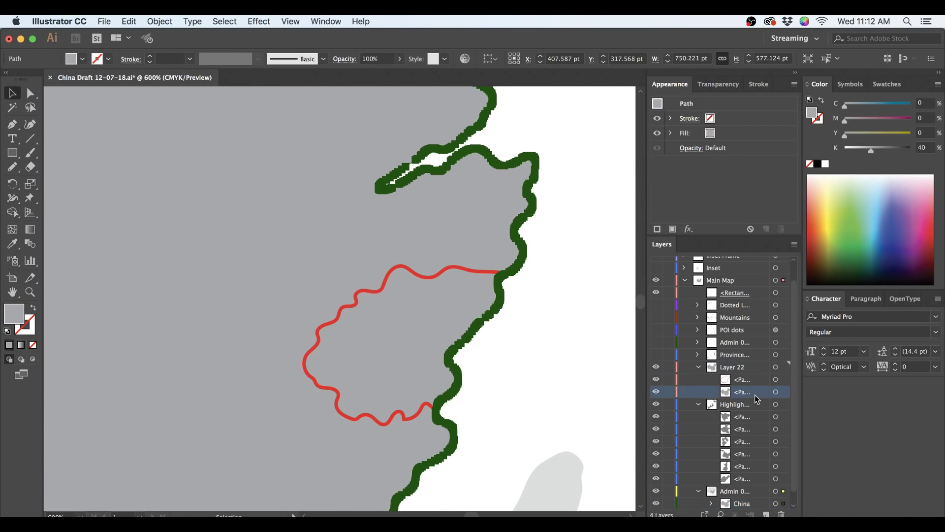
click(668, 491)
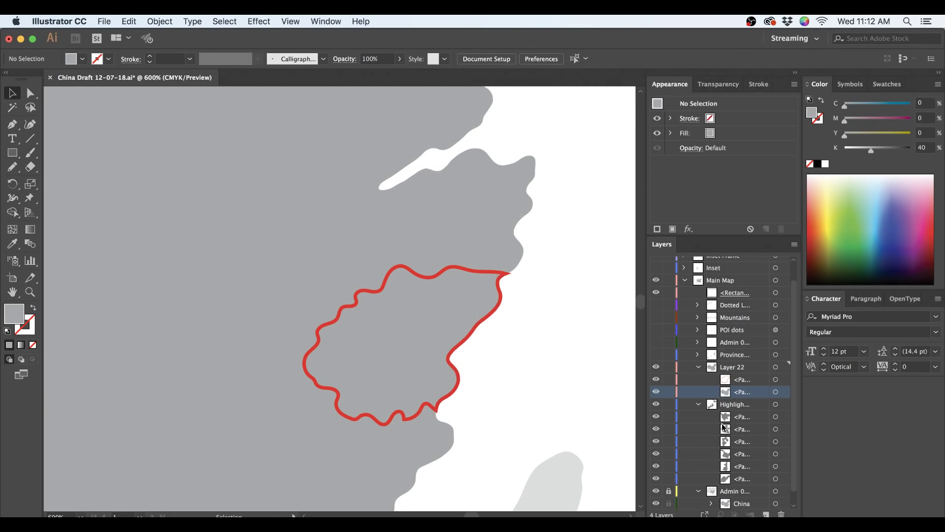
click(783, 392)
key(Delete)
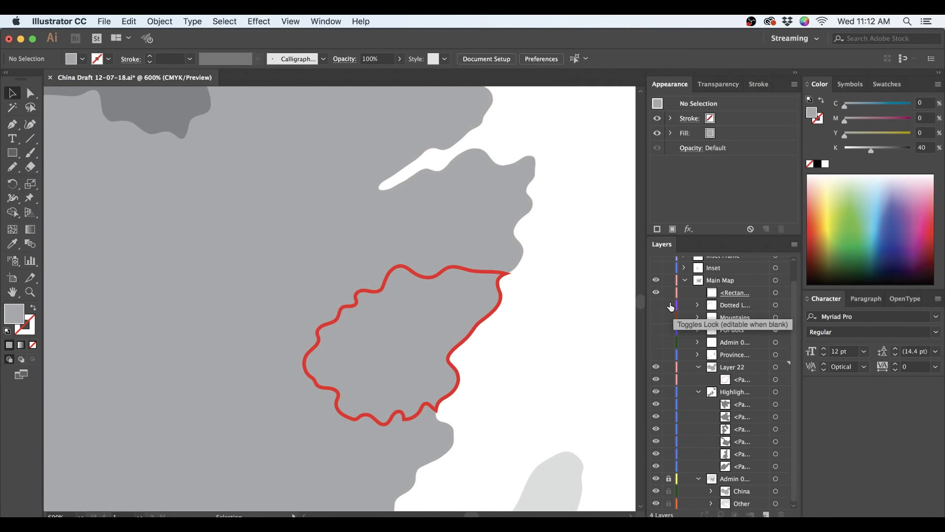
- Swap the new province shape's stroke and fill so it has a solid red fill, and deselect it
click(785, 380)
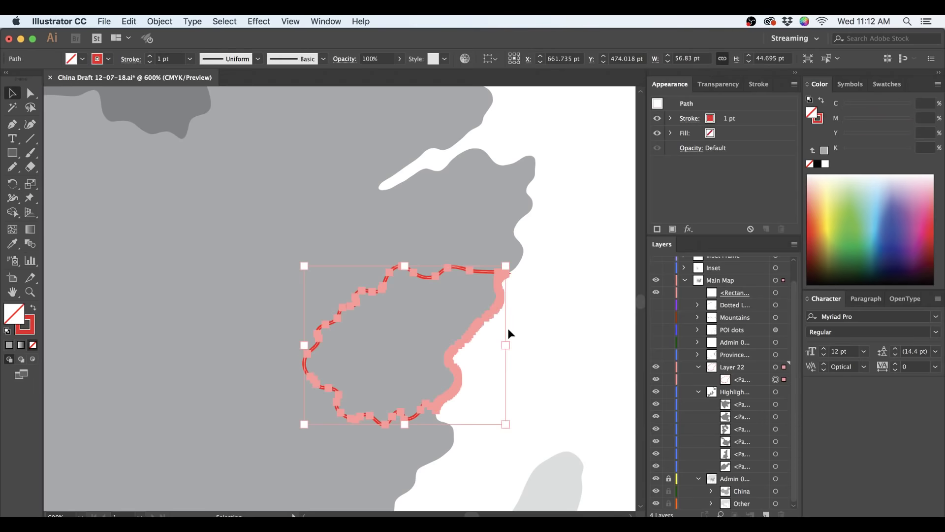
key(shift+x)
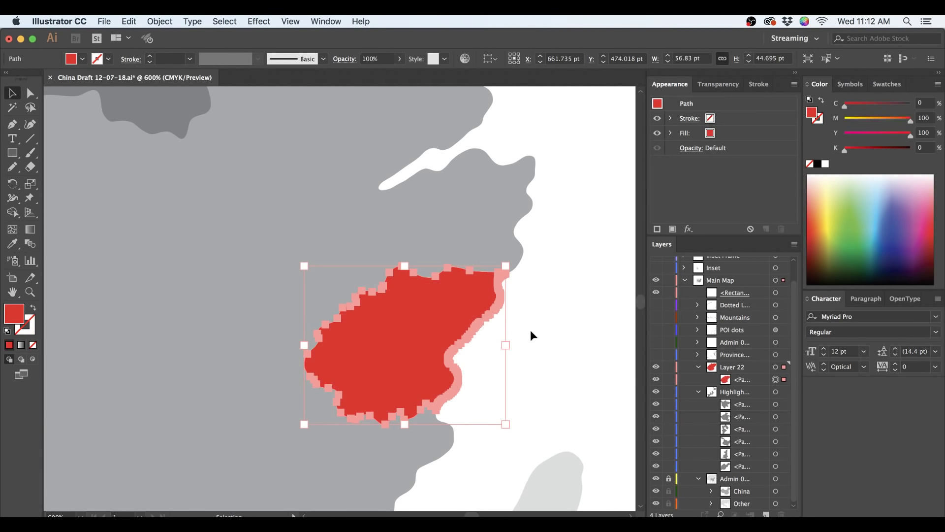
click(563, 328)
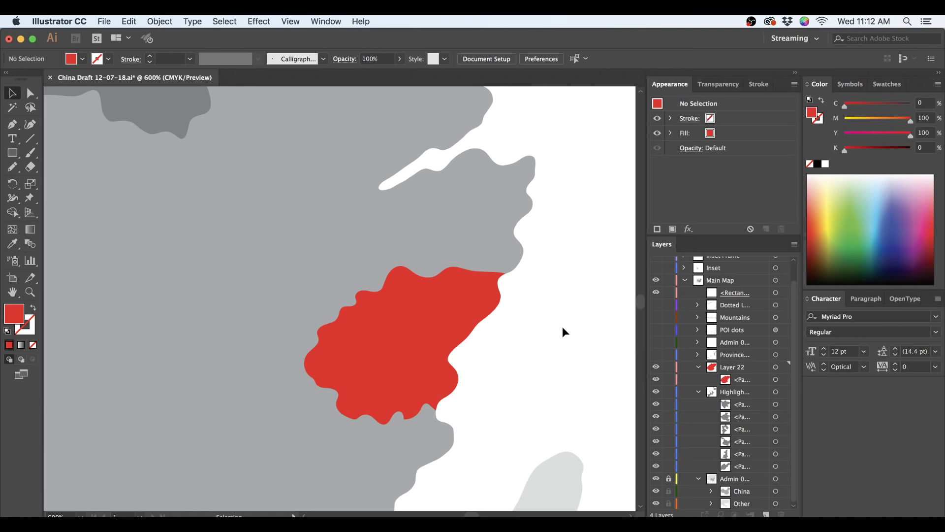
- Draw two crossing freehand lines west of the red province with the Pencil tool and give both a black stroke
key(n)
mouse_move(97, 276)
mouse_down()
mouse_move(207, 380)
mouse_move(249, 404)
mouse_up()
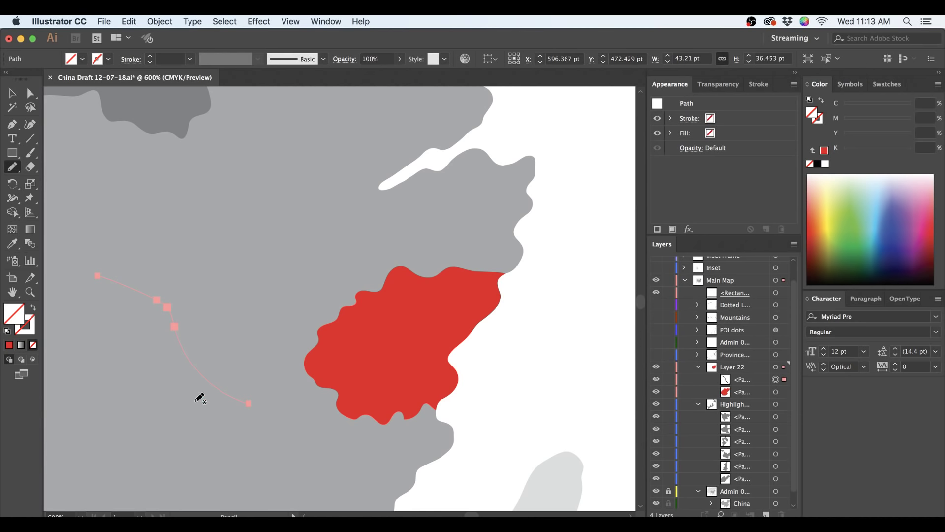
mouse_move(85, 356)
mouse_down()
mouse_move(101, 325)
mouse_move(161, 296)
mouse_move(197, 203)
mouse_up()
key(v)
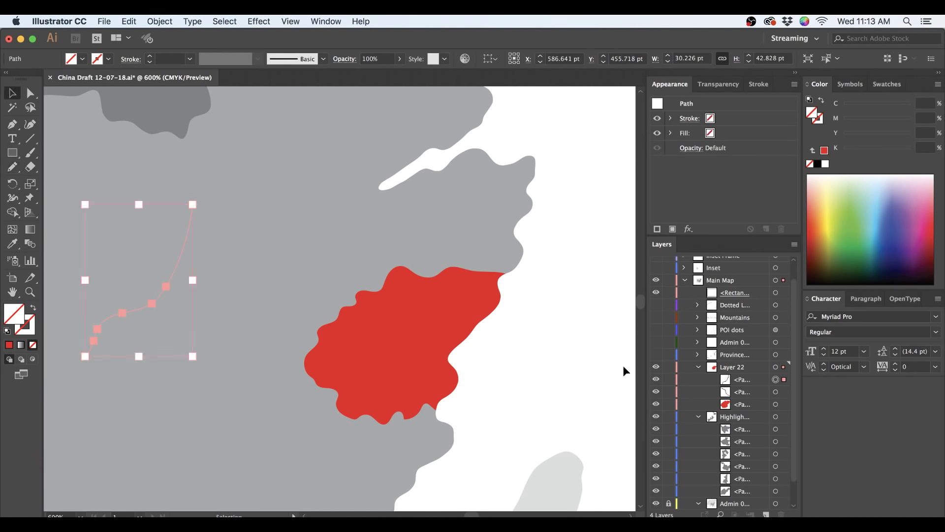
click(785, 392)
click(818, 164)
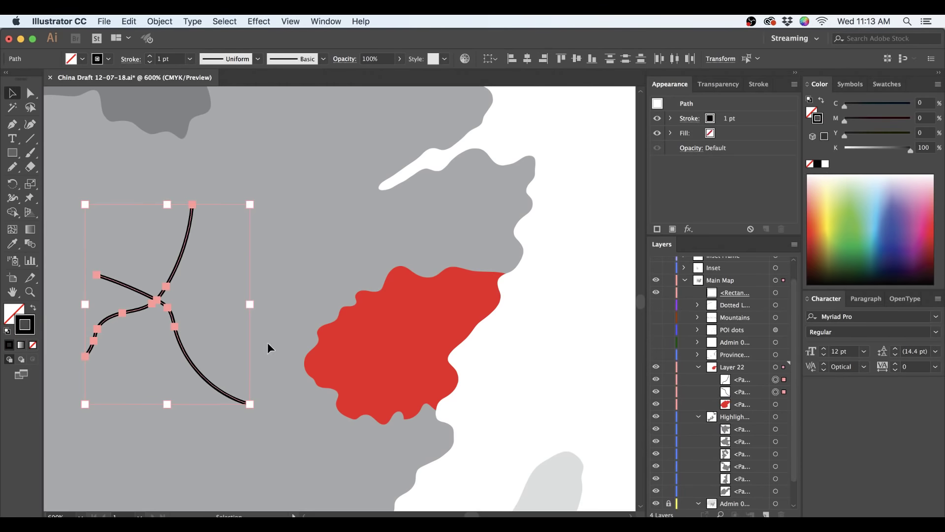
key(super+shift+a)
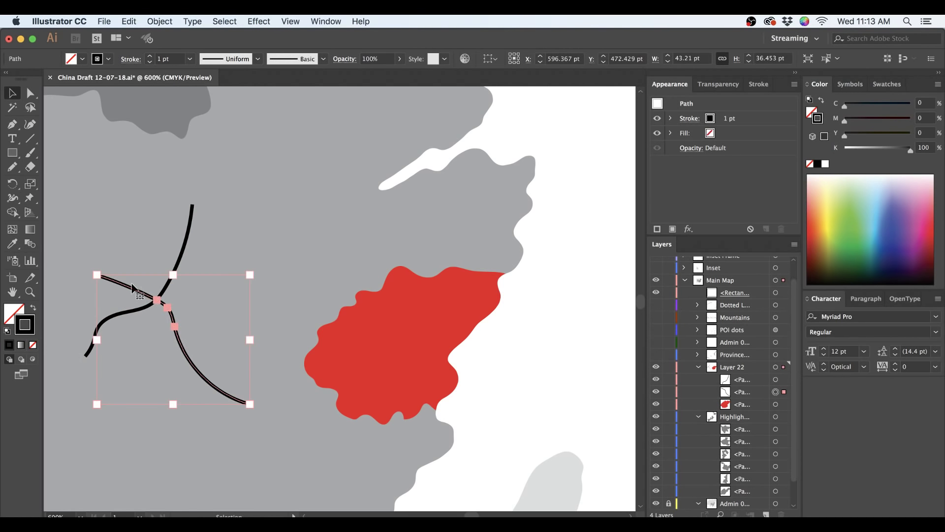
- Recolor one crossing line's stroke to C 100 cyan and trim off the black line's western end at the crossing with Shape Builder
click(120, 313)
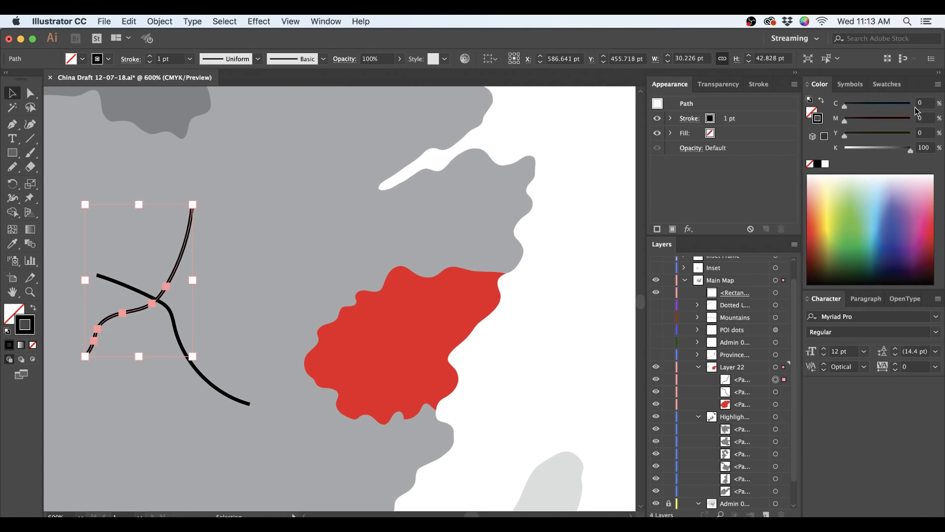
drag(894, 149, 844, 149)
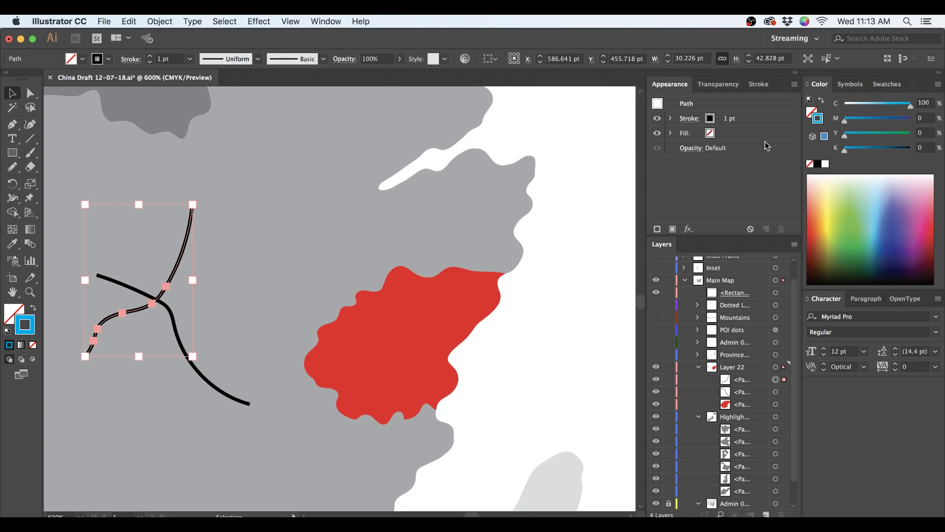
shift+click(172, 326)
key(shift+m)
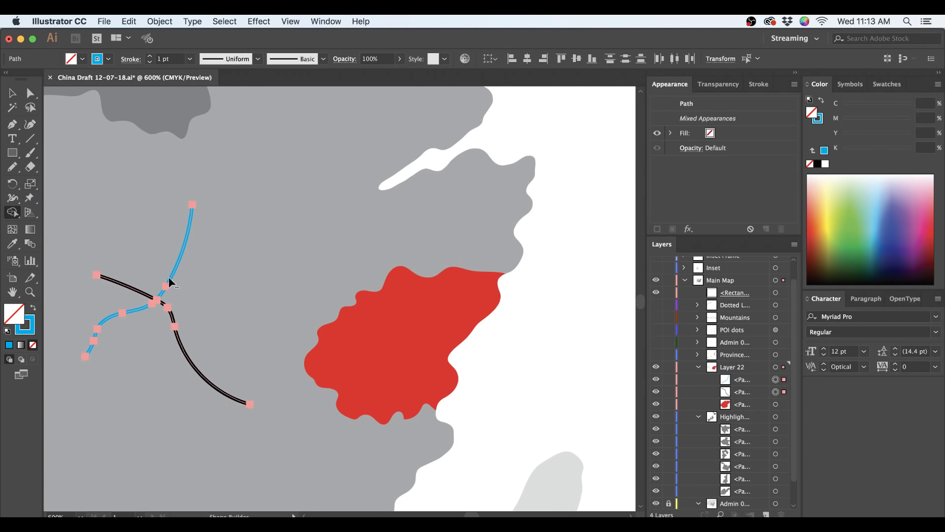
alt+click(148, 299)
key(super+shift+a)
key(v)
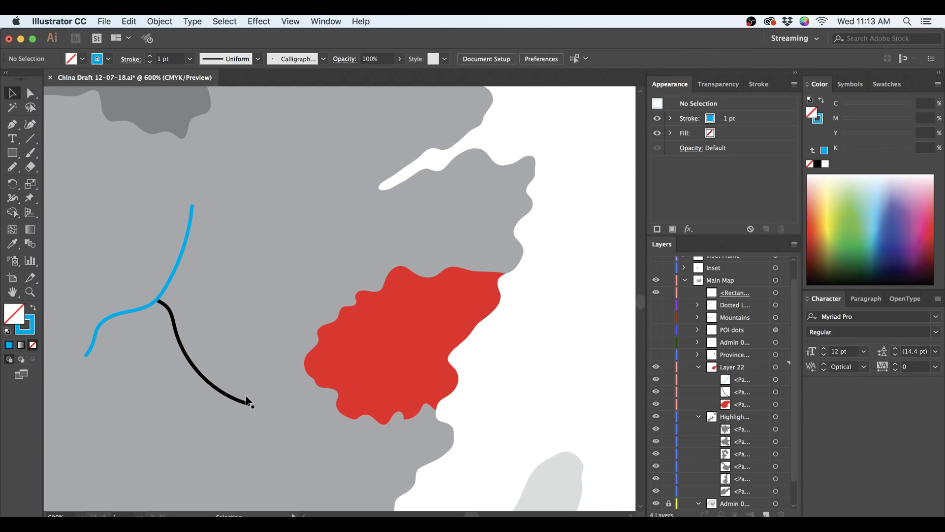
- Delete the black and cyan practice lines west of the red province
click(207, 386)
key(Delete)
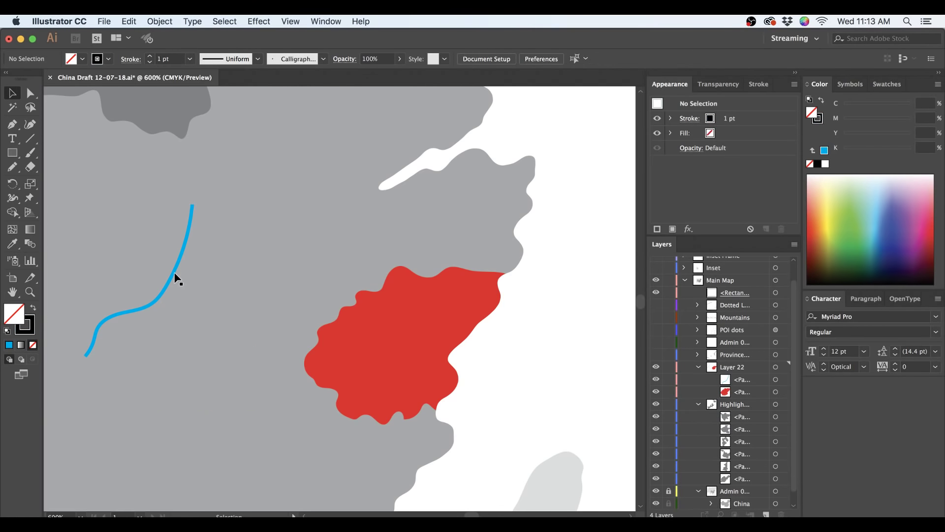
click(173, 272)
key(Delete)
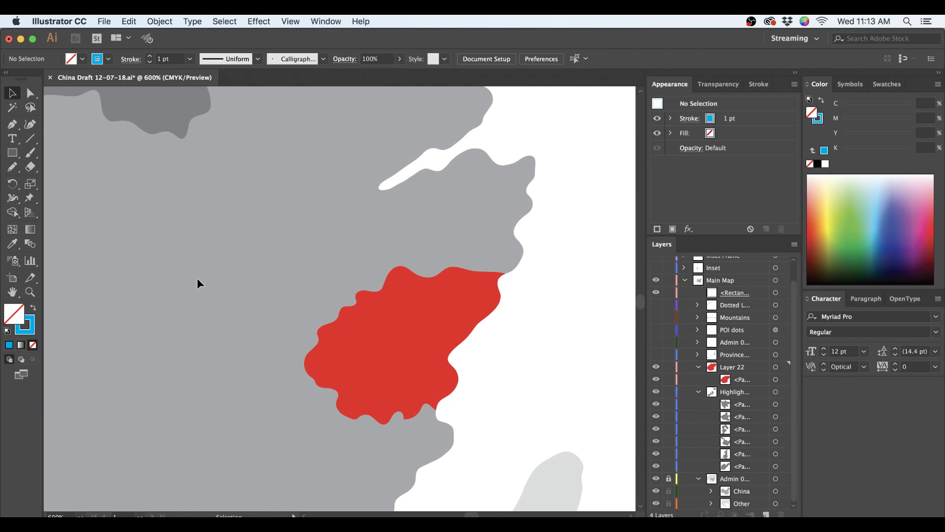
- Delete the red province shape on the southeast coast
scroll(290, 339, down, 2)
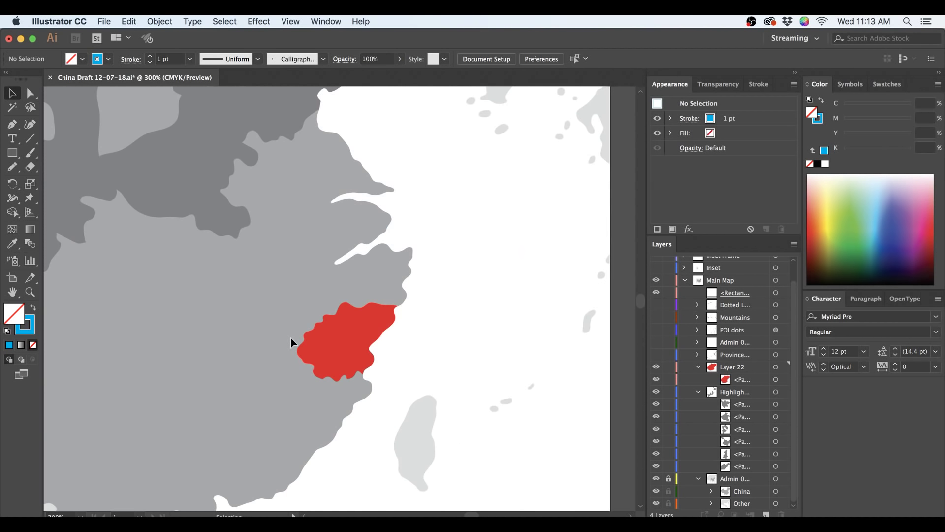
drag(308, 225, 405, 289)
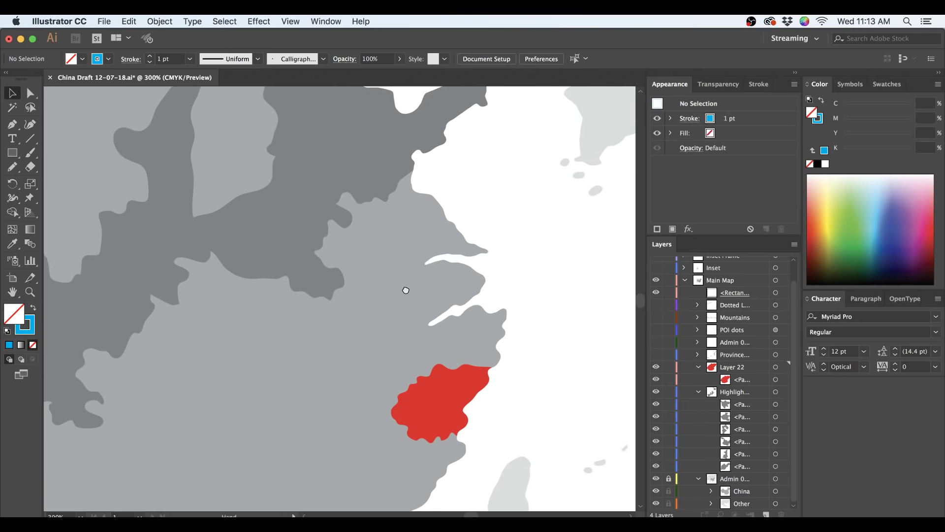
click(373, 169)
click(320, 245)
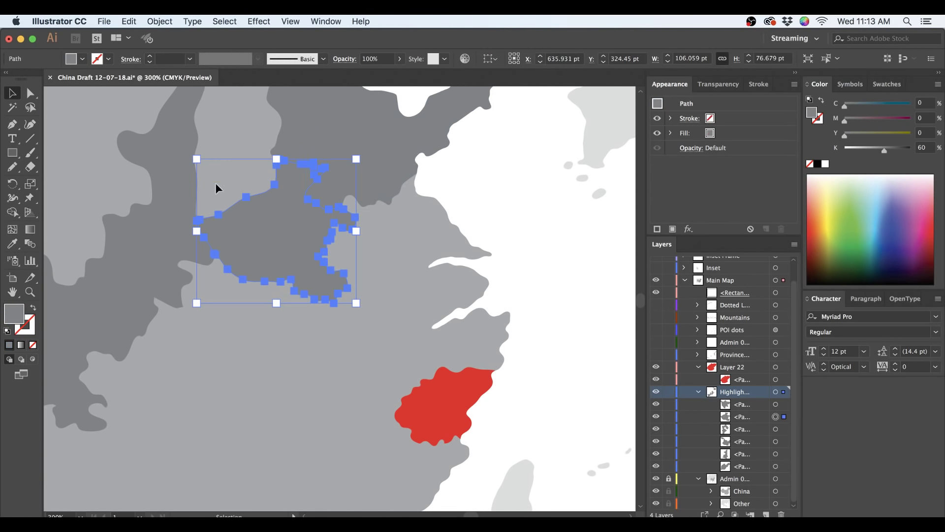
click(437, 403)
key(Delete)
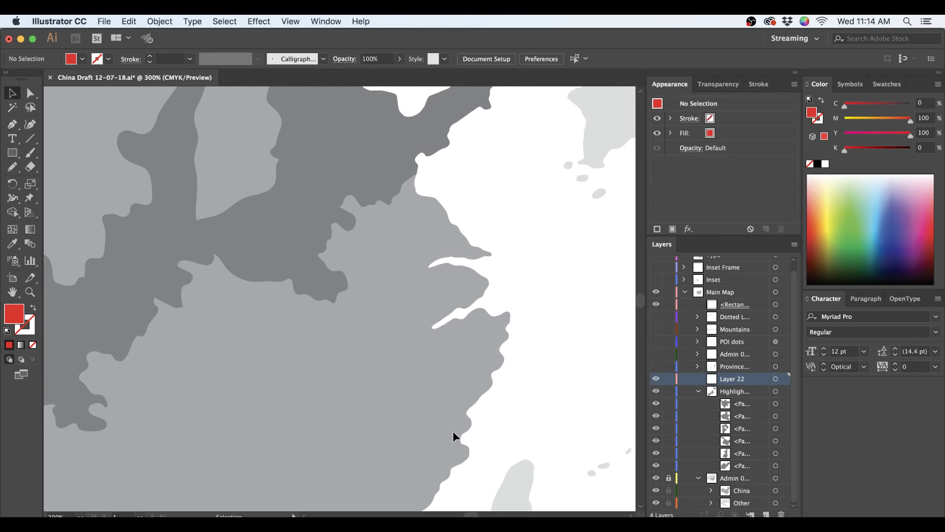
- Draw three overlapping red-filled rectangles across the southeast coast on Layer 22 and deselect them
key(m)
drag(265, 282, 530, 468)
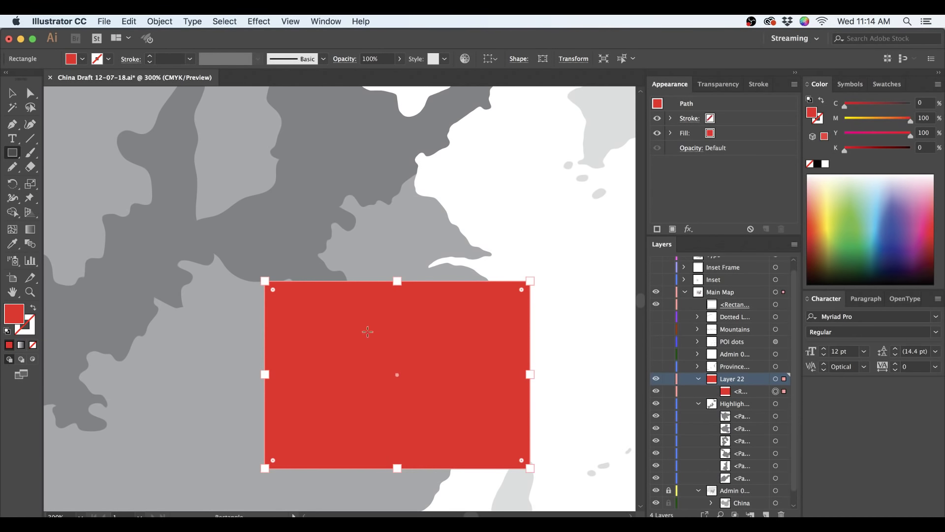
mouse_move(234, 232)
mouse_down()
mouse_move(260, 265)
mouse_move(368, 344)
mouse_up()
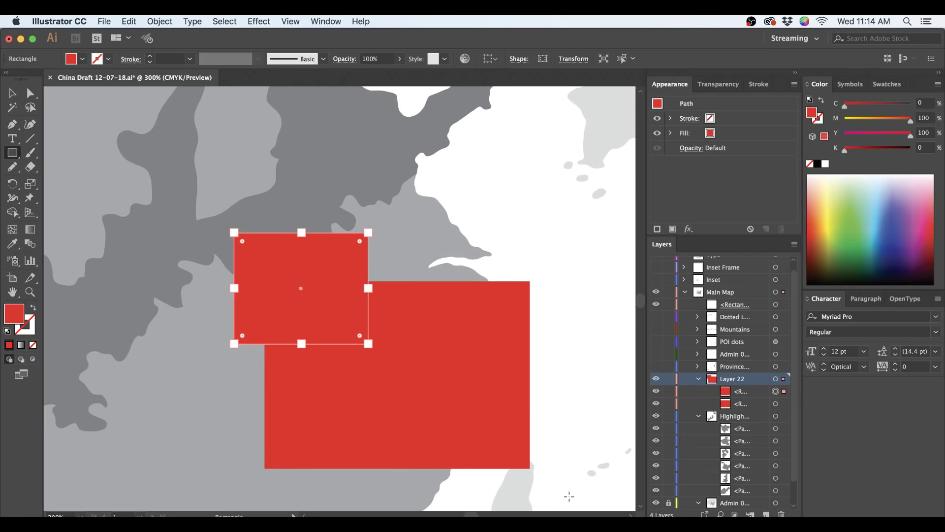
drag(559, 490, 433, 362)
click(786, 404)
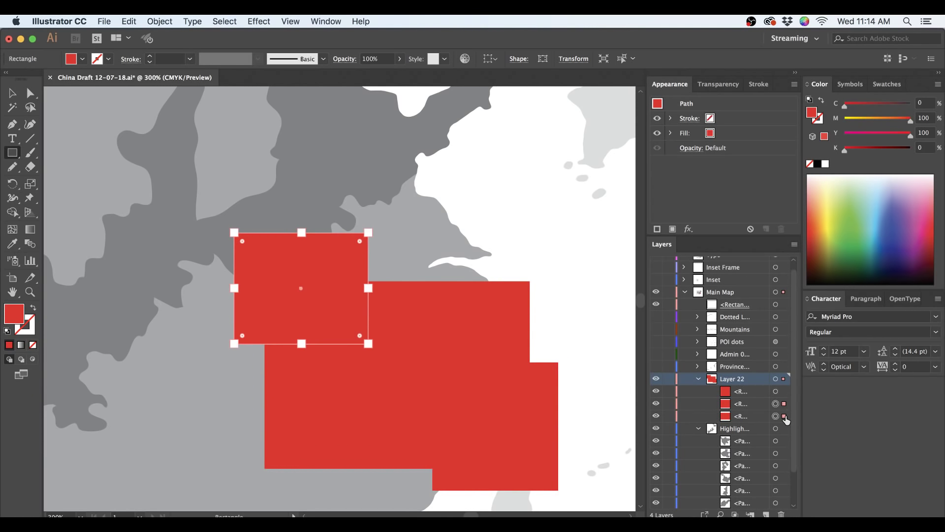
shift+click(784, 416)
shift+click(785, 391)
key(super+shift+a)
key(v)
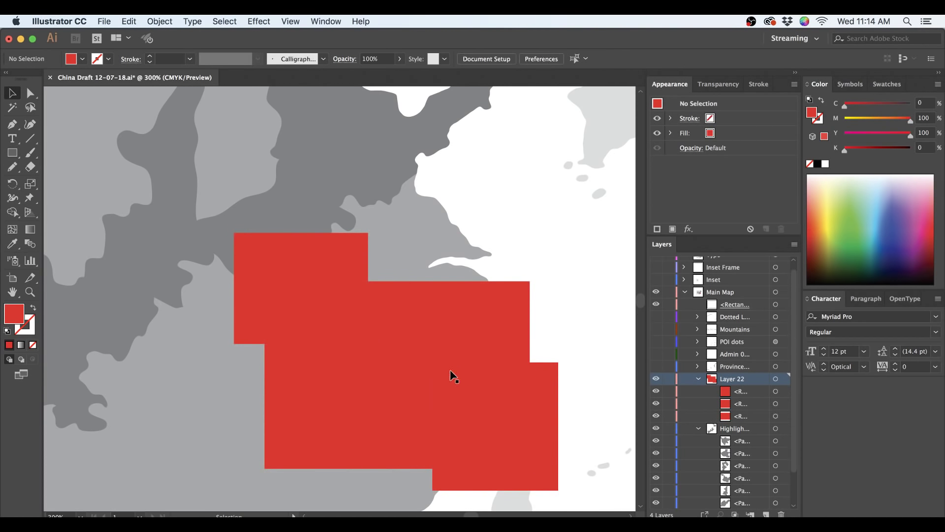
- Swap fill and stroke on the three rectangles to leave red outlines, and enlarge the northwestern one to about 146 by 98 pt
click(481, 370)
key(shift+x)
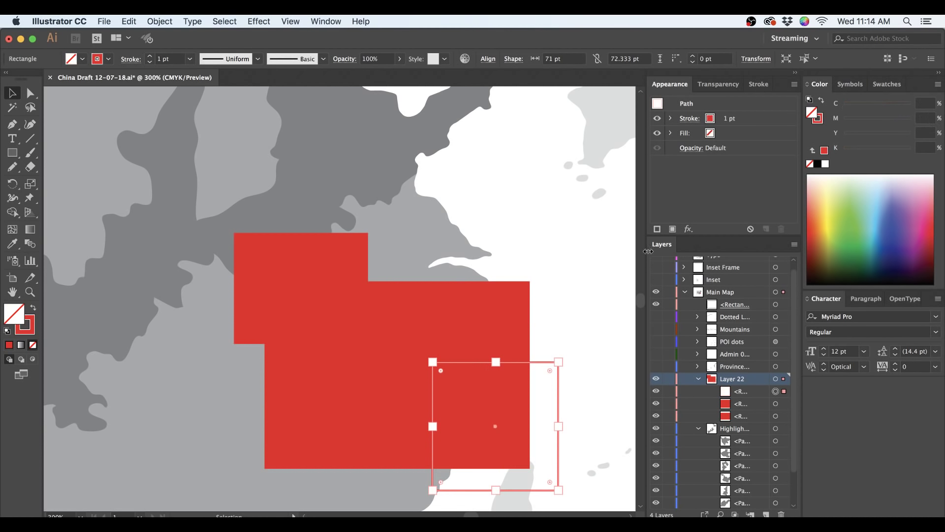
click(487, 323)
key(shift+x)
click(350, 261)
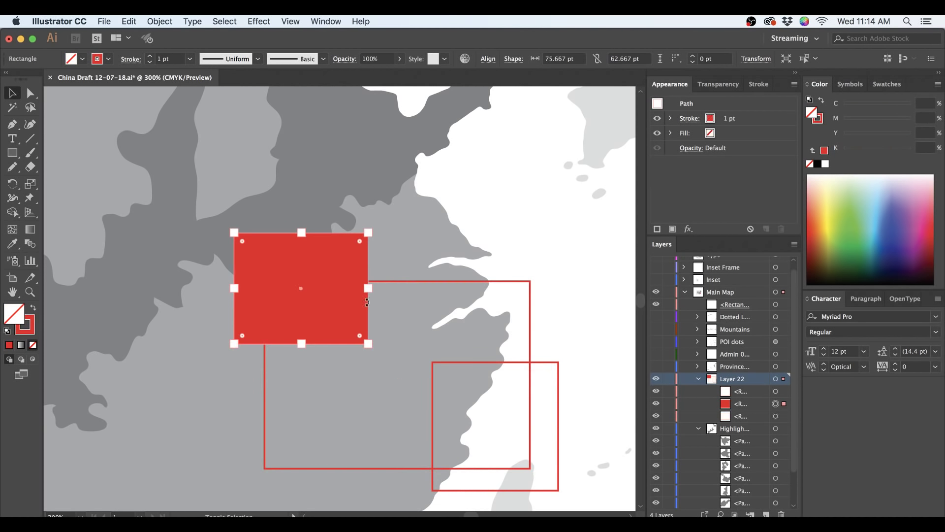
key(shift+x)
drag(369, 343, 493, 406)
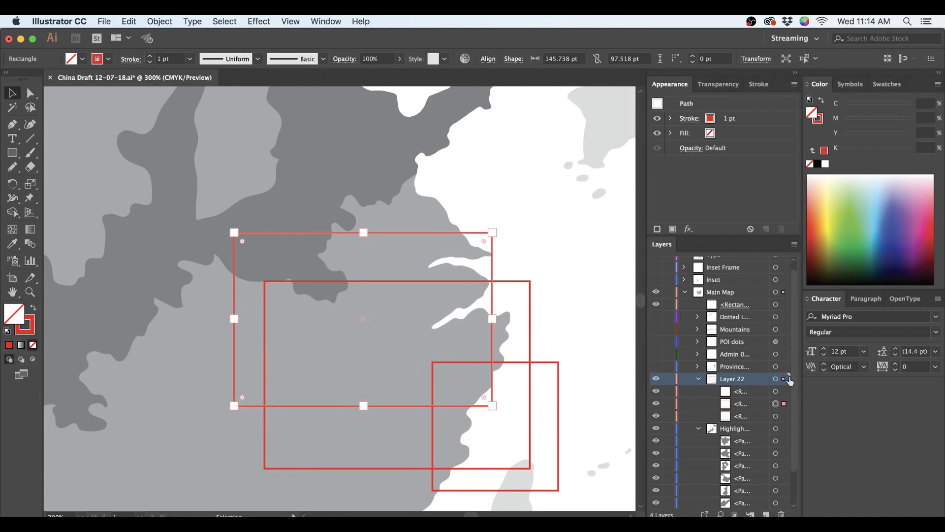
- Select all artwork on Layer 22, switch briefly to Shape Builder, and delete the three outlined rectangles
click(785, 379)
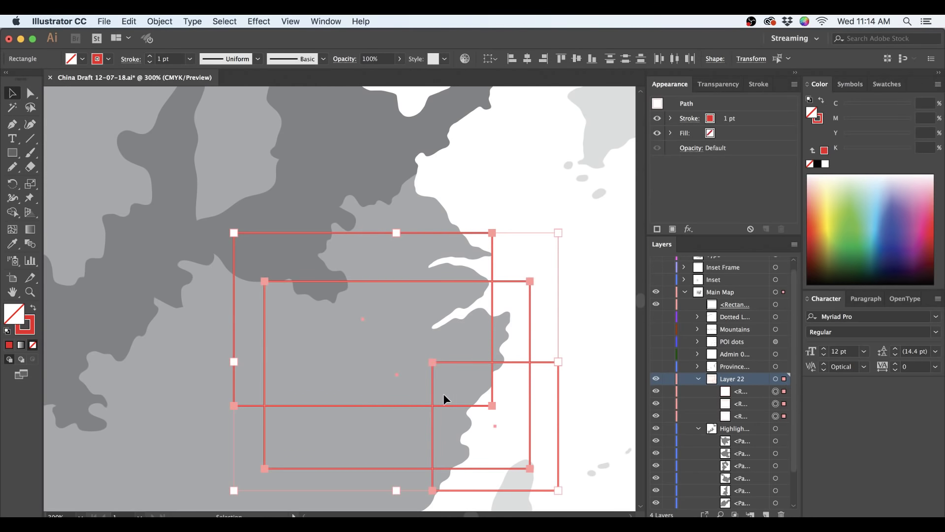
key(shift+m)
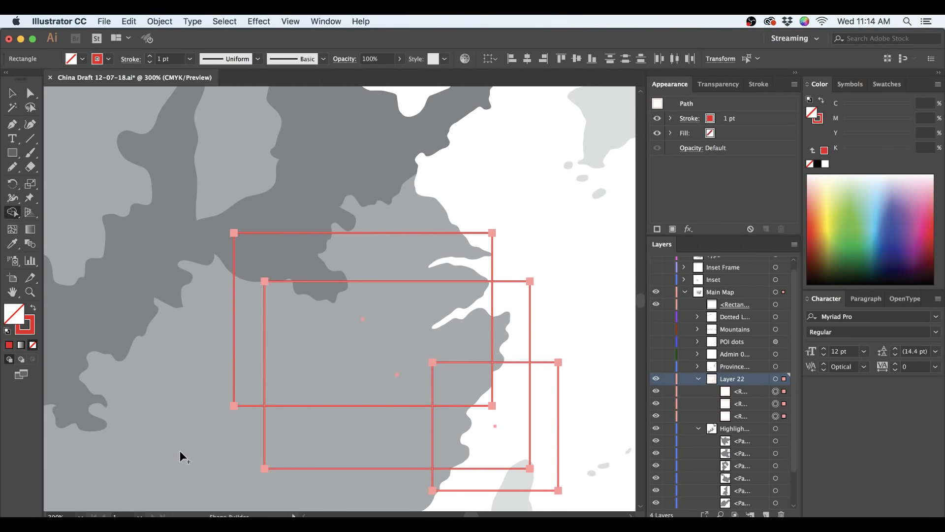
key(v)
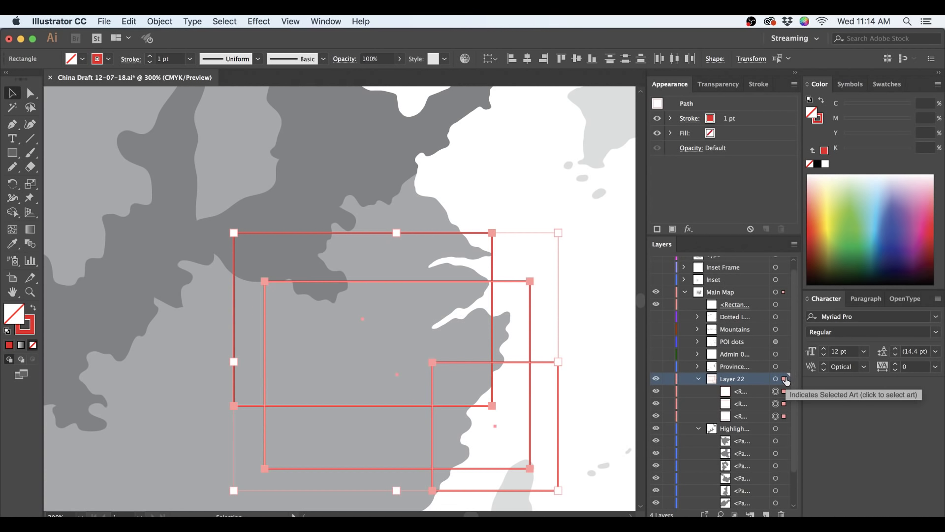
key(Delete)
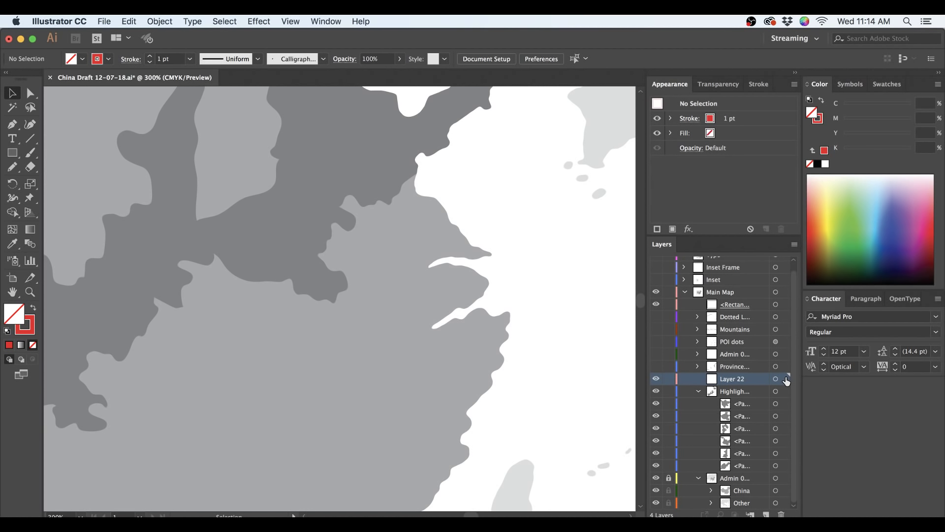
- Delete the empty Layer 22 and show the province strokes sublayer over the highlighted provinces
click(700, 392)
click(781, 514)
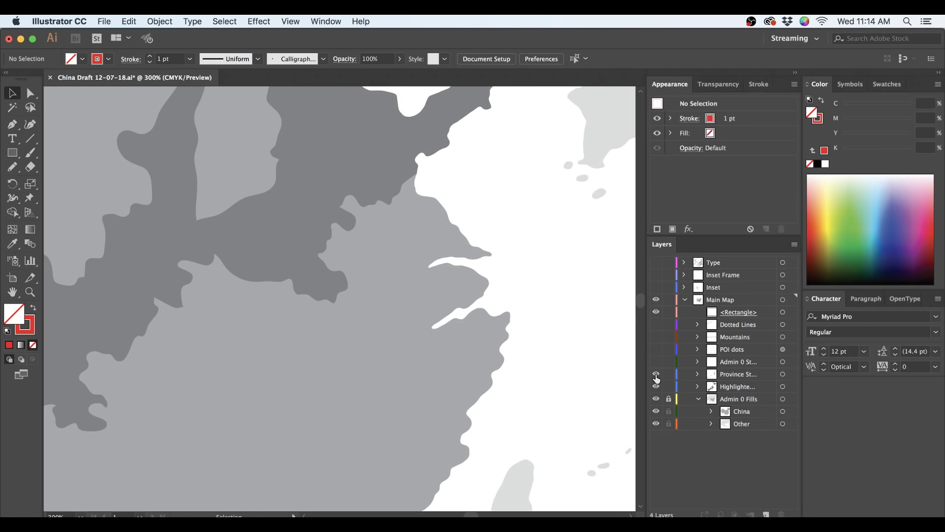
click(654, 375)
drag(143, 236, 382, 313)
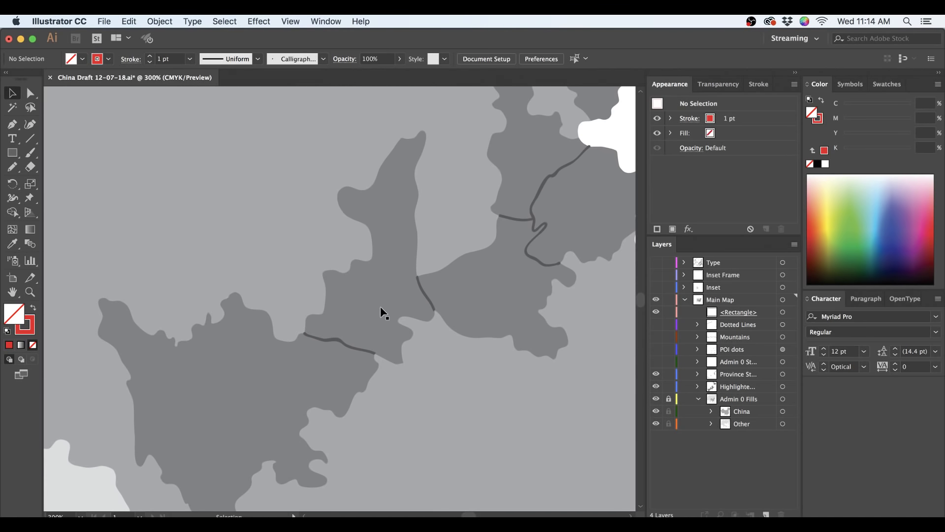
scroll(422, 326, down, 1)
drag(498, 274, 406, 337)
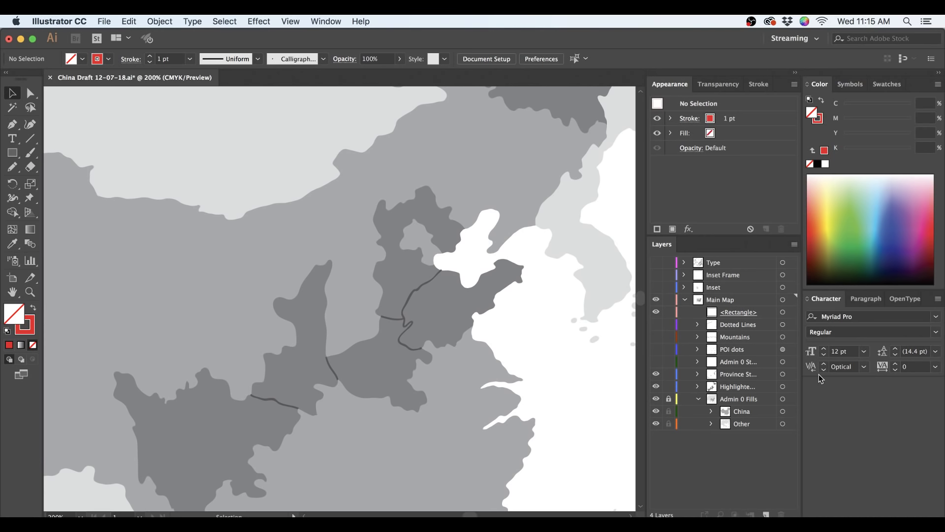
- Check the province lines' stroke colour and the China shape's fill colour, unlocking Admin 0 Fills for the check and relocking it
click(791, 376)
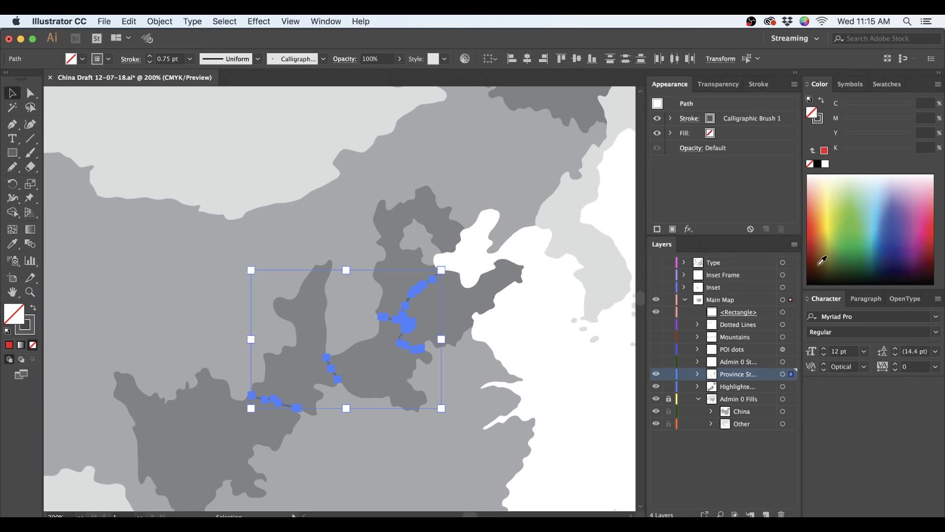
click(819, 119)
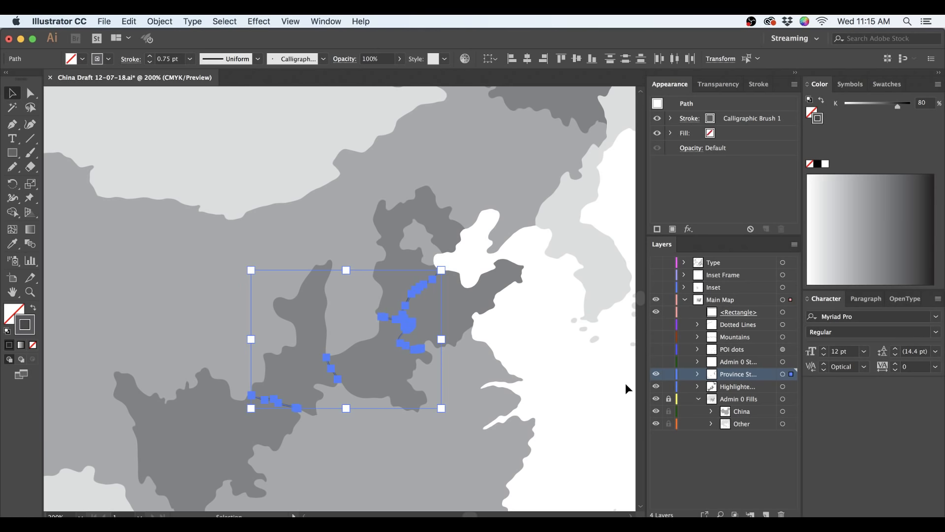
scroll(574, 395, down, 3)
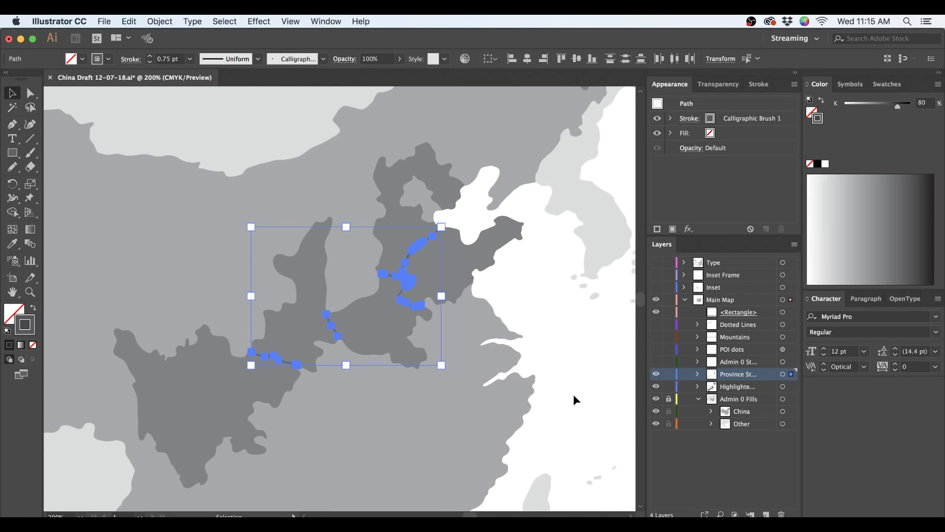
click(667, 400)
click(462, 404)
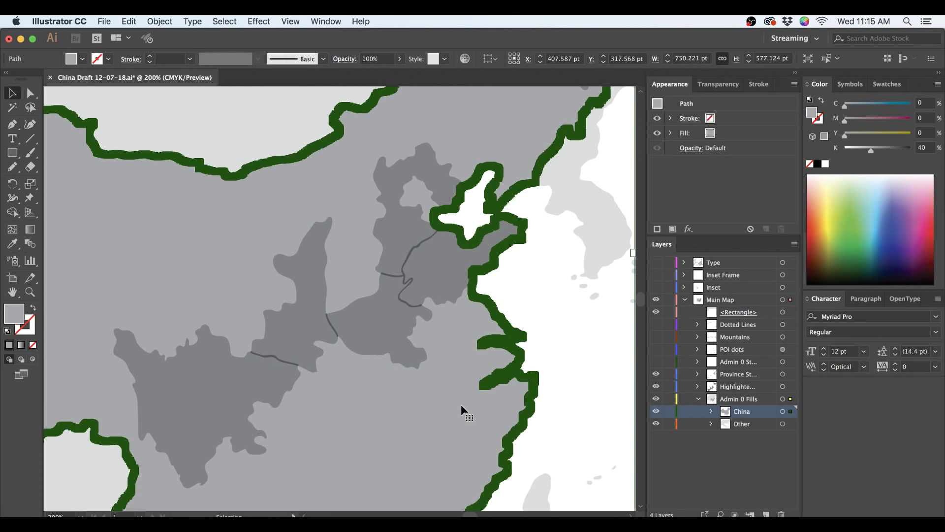
click(669, 399)
- Lock the highlighted provinces sublayer and set the stroke of all province lines to 40% black
click(668, 387)
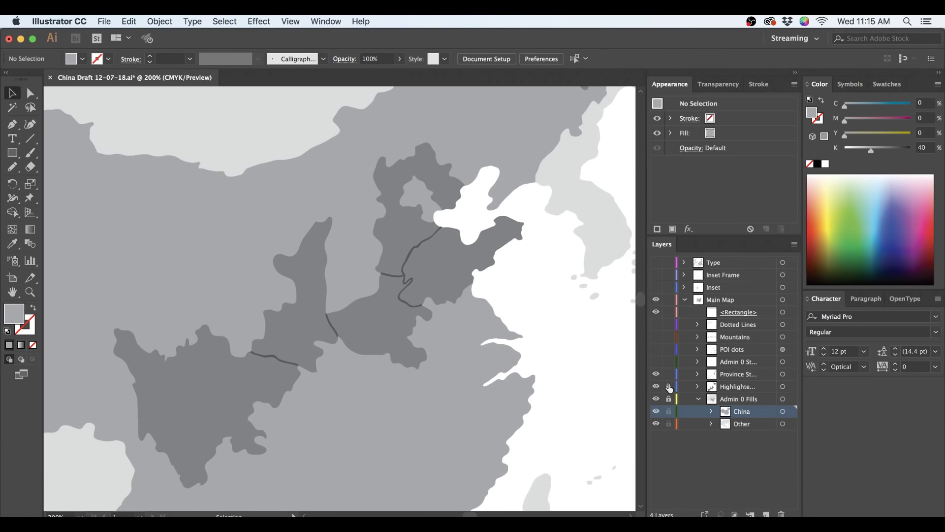
click(791, 375)
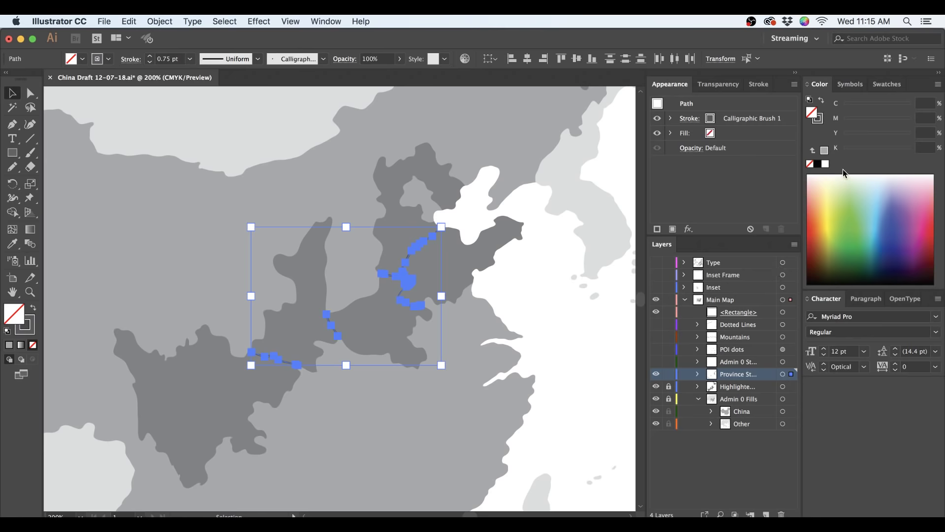
key(x)
click(922, 103)
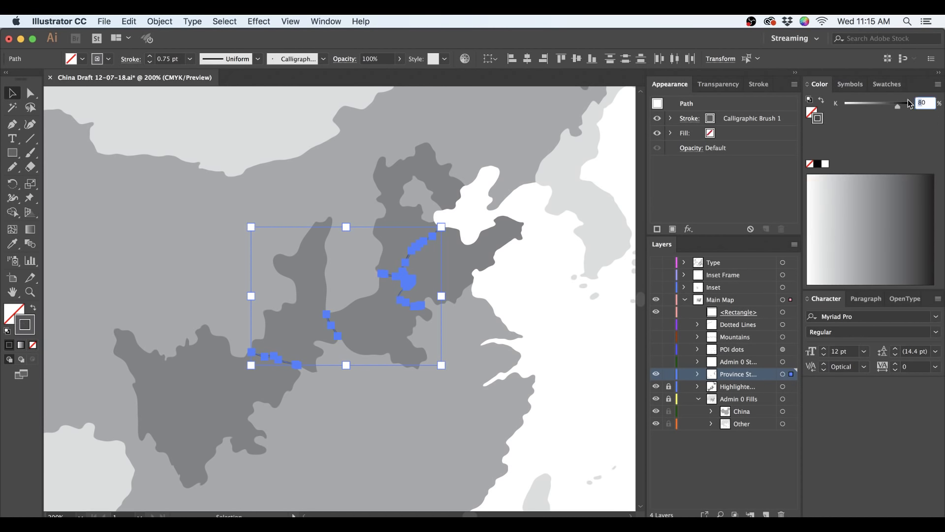
text(40)
key(Return)
click(535, 340)
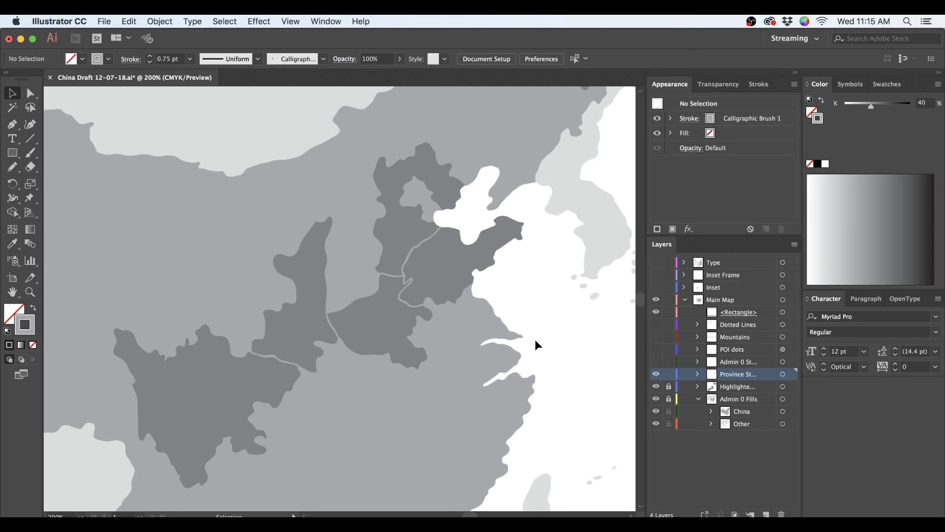
- Redraw the western end of the short line that branches off the main province border so it extends past the province edge, using the Pencil tool
key(z)
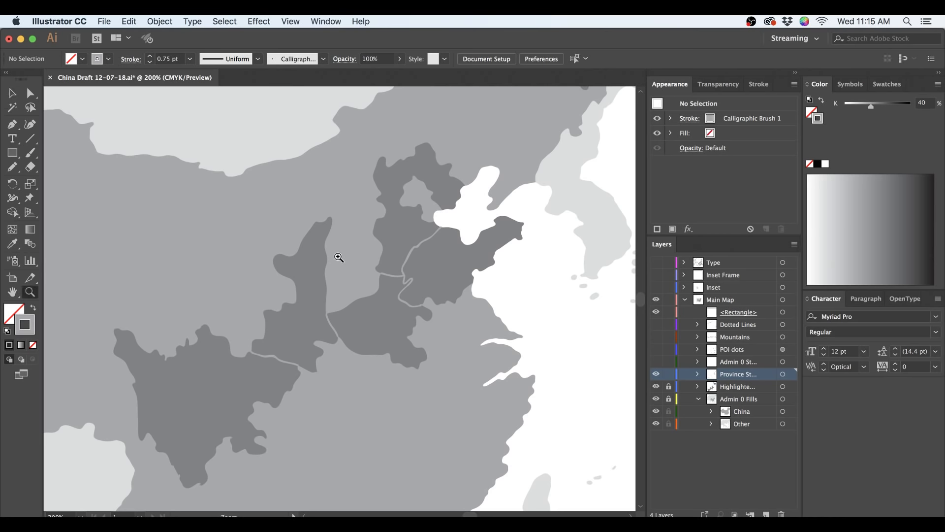
drag(336, 355, 411, 293)
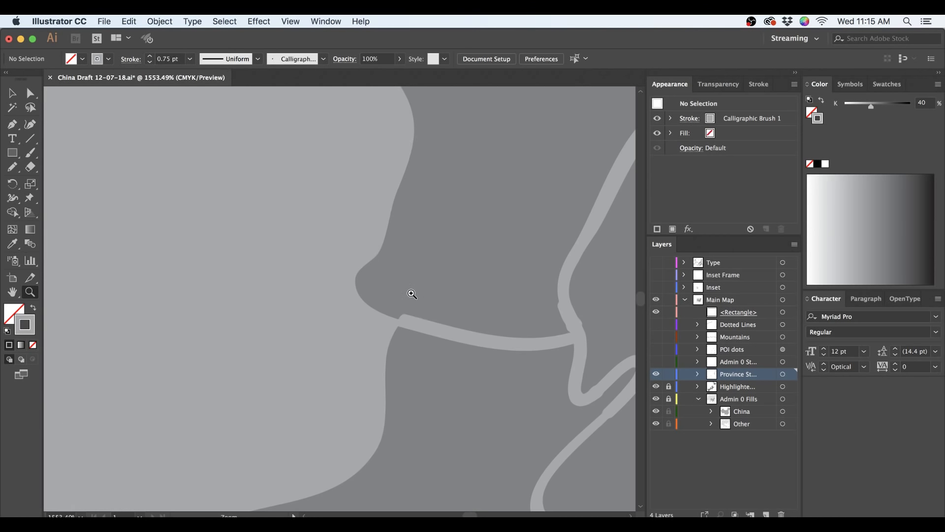
key(a)
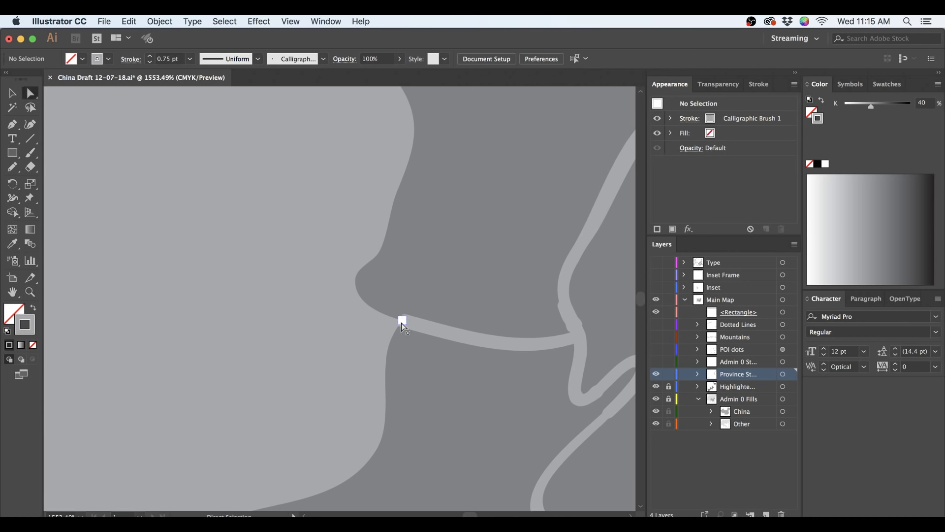
click(402, 320)
key(n)
drag(414, 323, 374, 327)
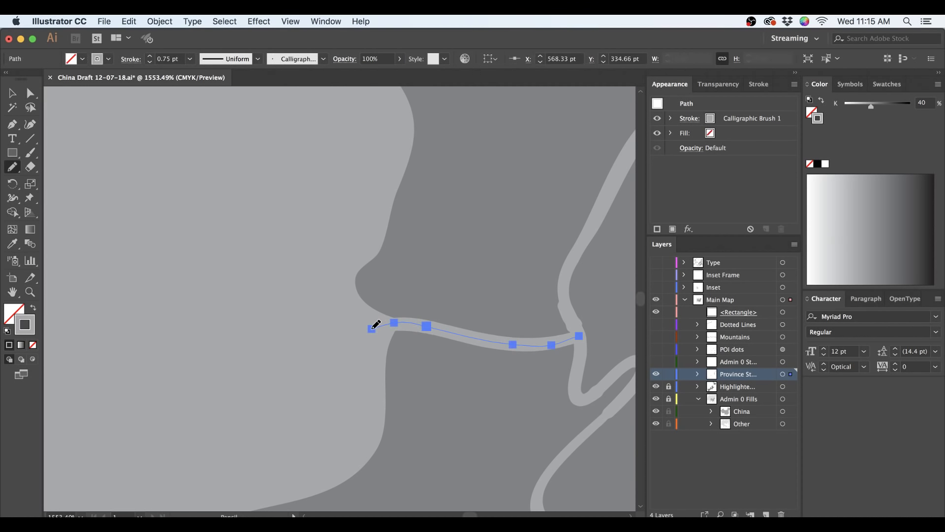
key(super+shift+a)
key(v)
scroll(336, 407, down, 5)
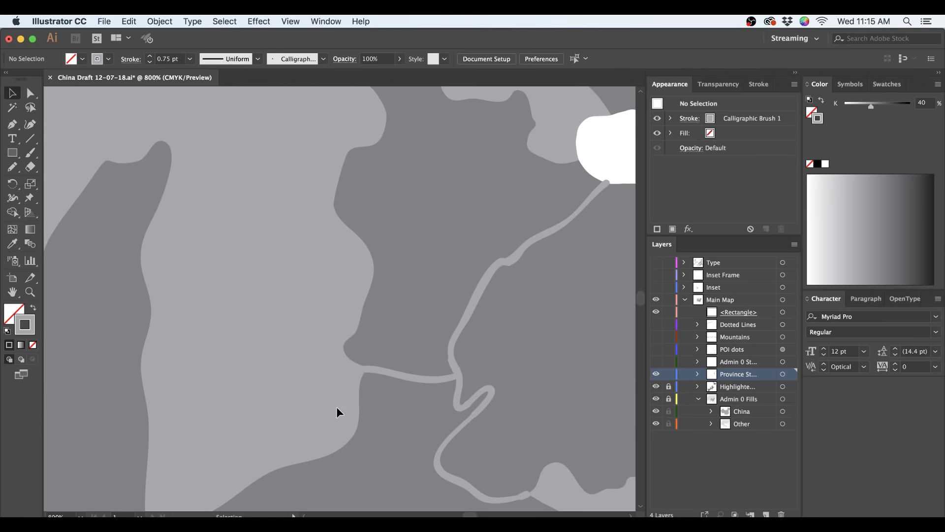
scroll(336, 406, down, 2)
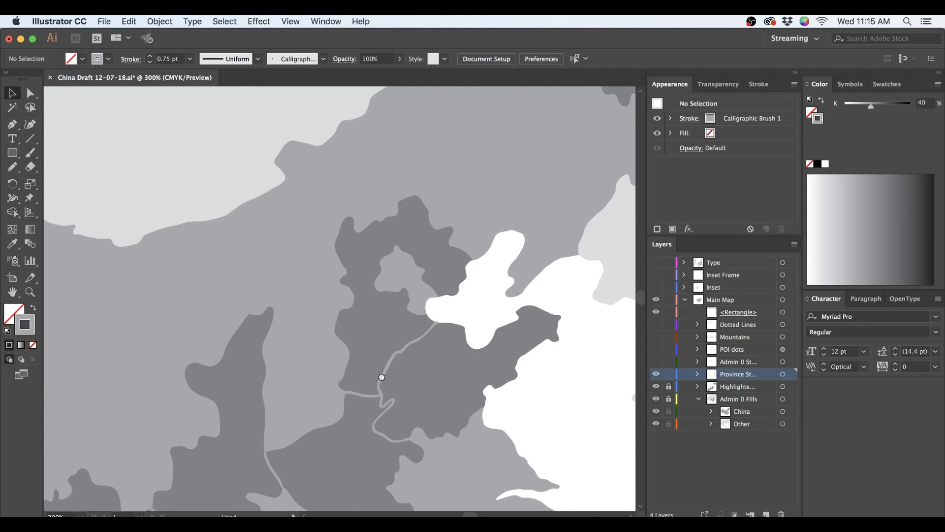
drag(381, 376, 423, 300)
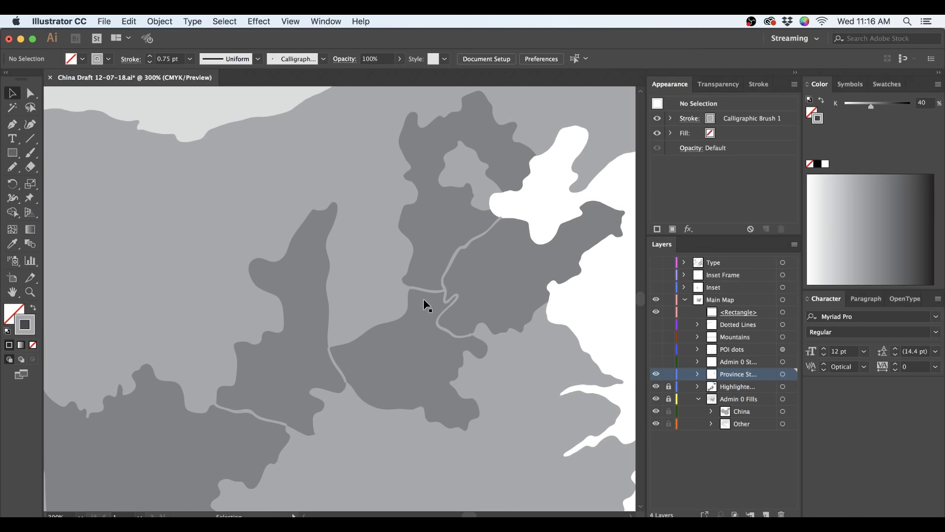
- Check which brush is applied to the province border line that ends at the white sea inlet
drag(422, 299, 432, 272)
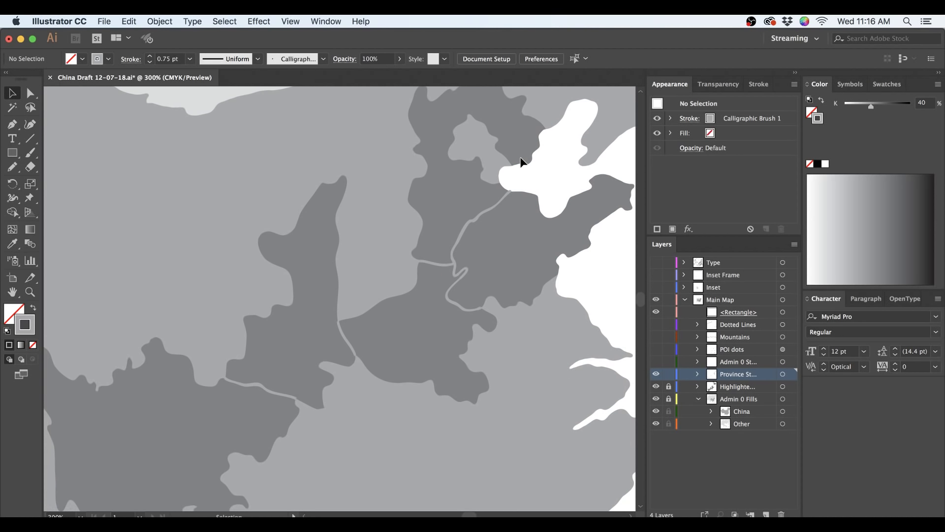
click(471, 220)
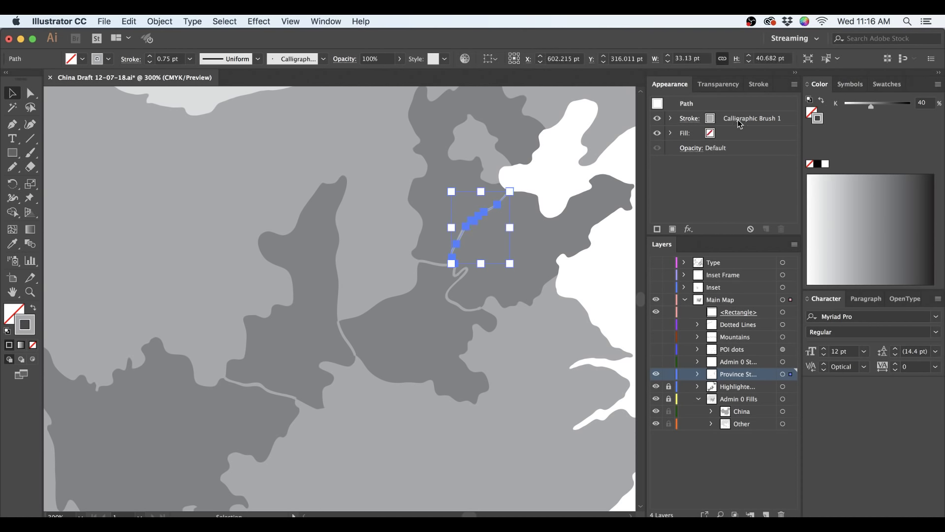
click(575, 324)
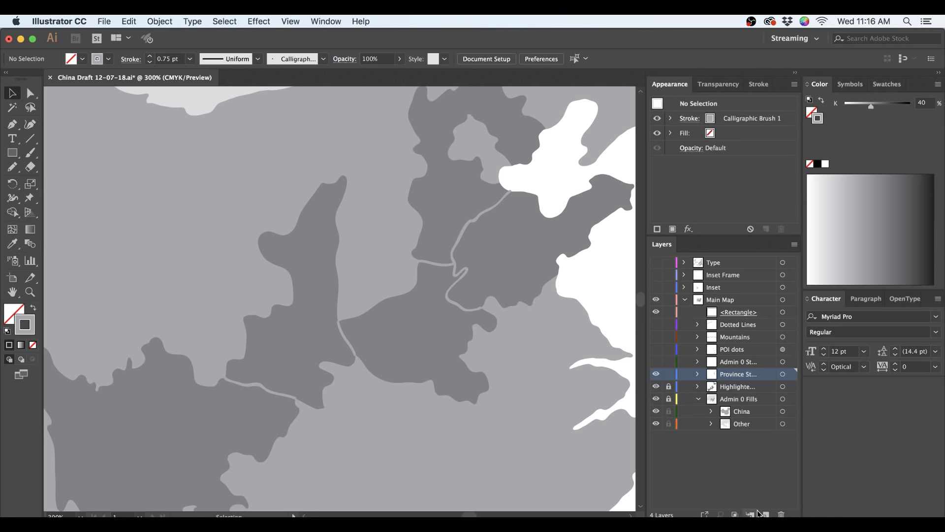
- Select the border line ending at the white sea inlet and display the document's brushes over the map
click(423, 266)
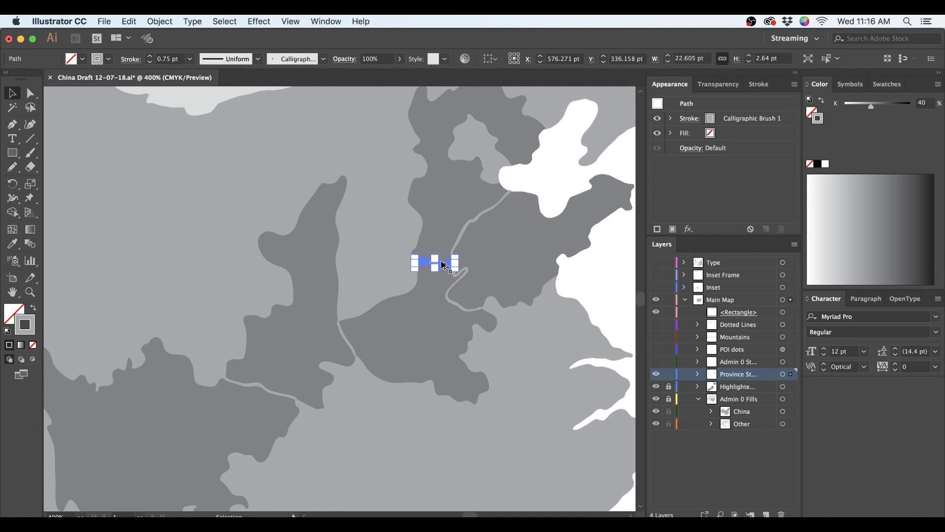
key(super+equal)
key(super+equal)
drag(536, 188, 422, 327)
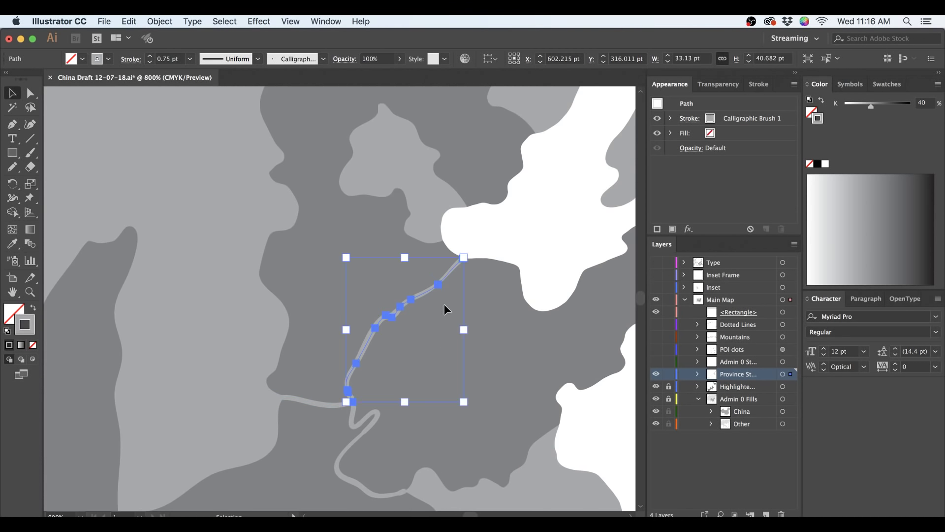
key(super+equal)
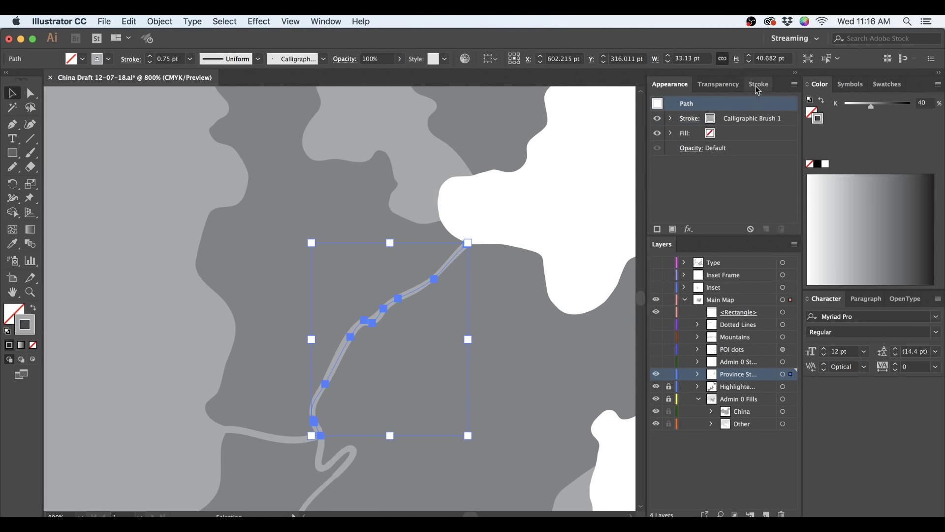
click(758, 84)
click(335, 22)
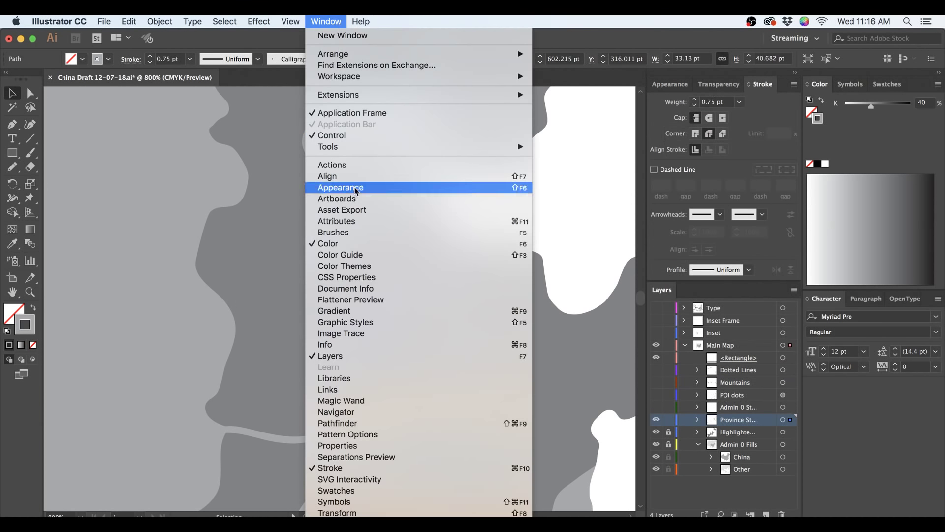
click(365, 232)
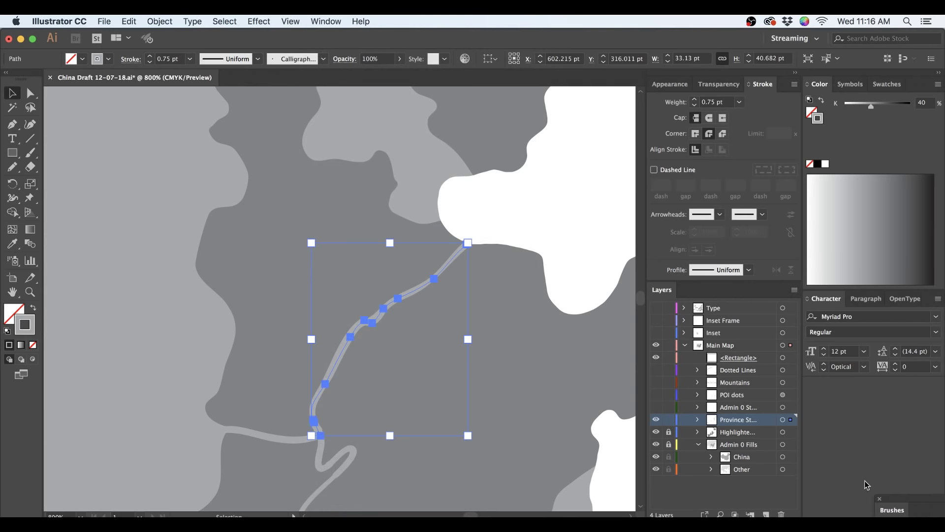
mouse_move(894, 495)
mouse_down()
mouse_move(858, 393)
mouse_move(459, 111)
mouse_move(76, 142)
mouse_move(75, 116)
mouse_up()
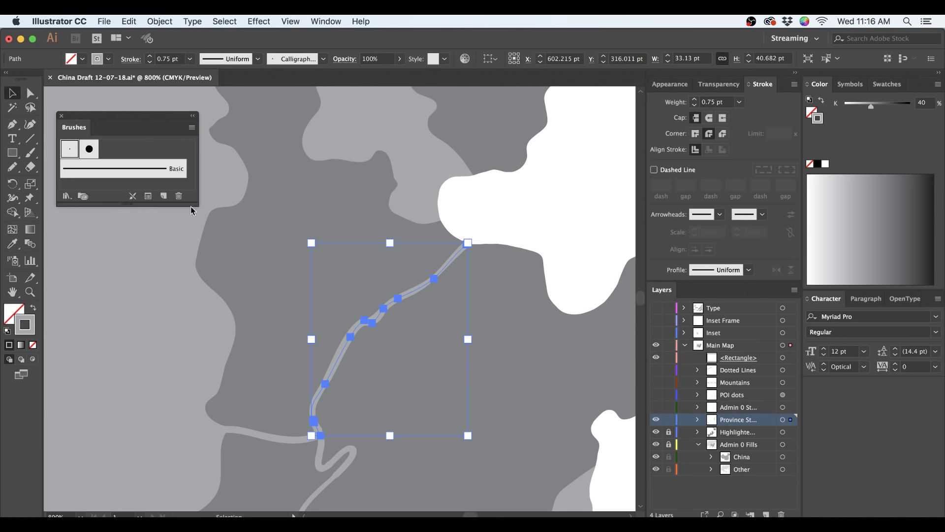
- Try the Basic brush on the border line, and reapply the first calligraphic brush
click(124, 176)
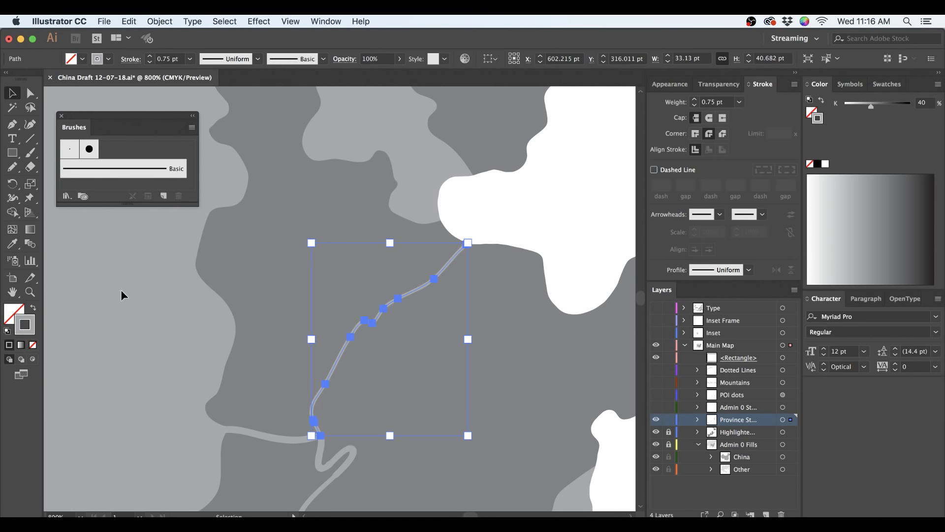
click(184, 289)
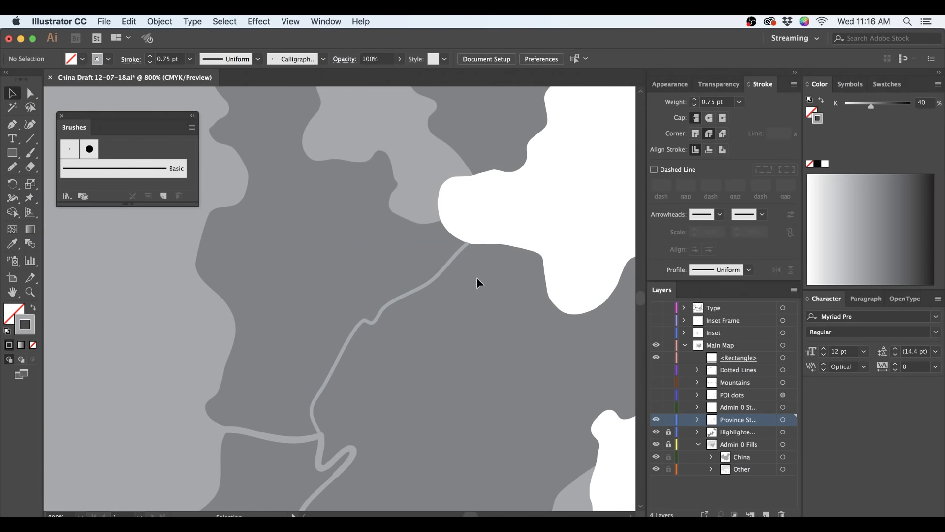
click(449, 265)
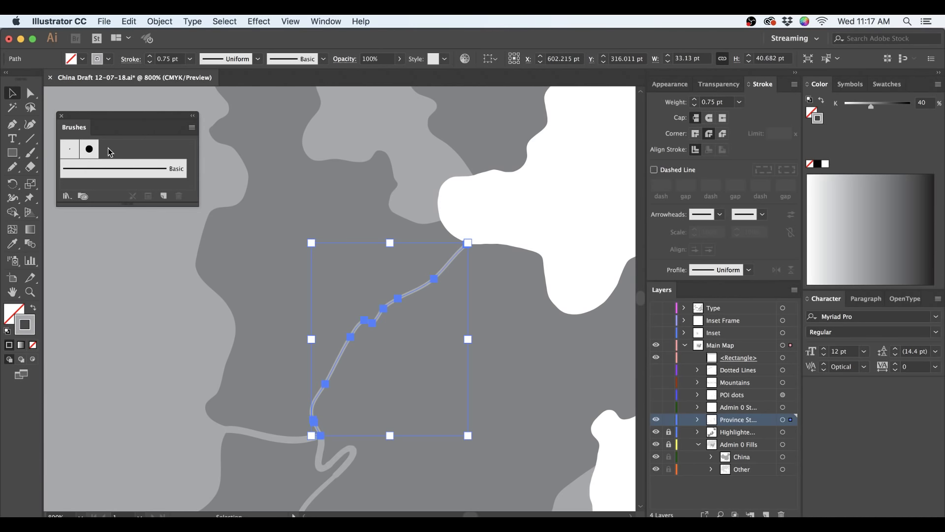
click(68, 156)
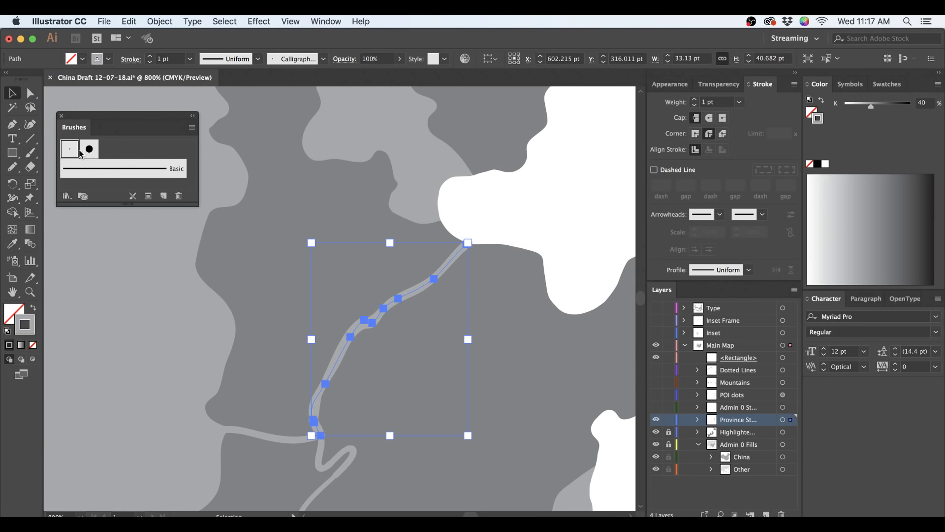
- Create a calligraphic brush with 50° angle, 49% roundness and 2 pt size, and apply it to the selected border line
click(192, 128)
click(202, 130)
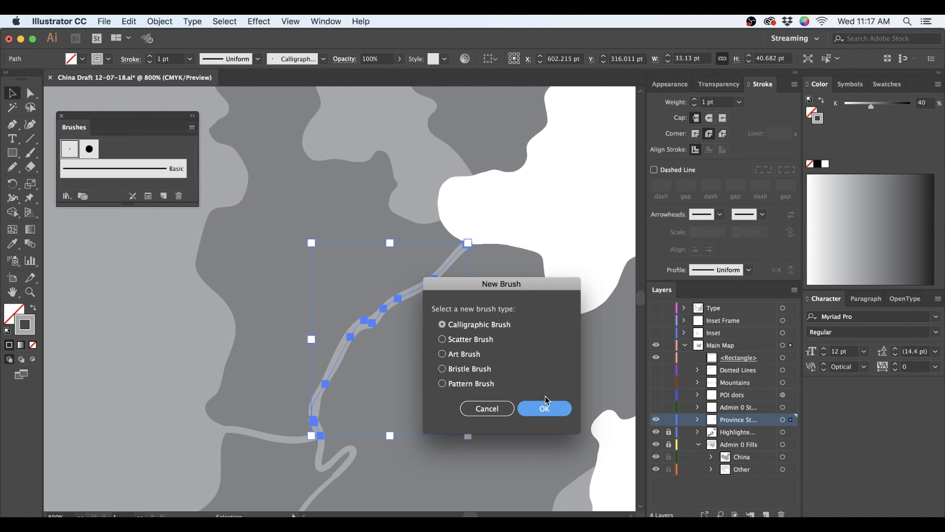
click(542, 407)
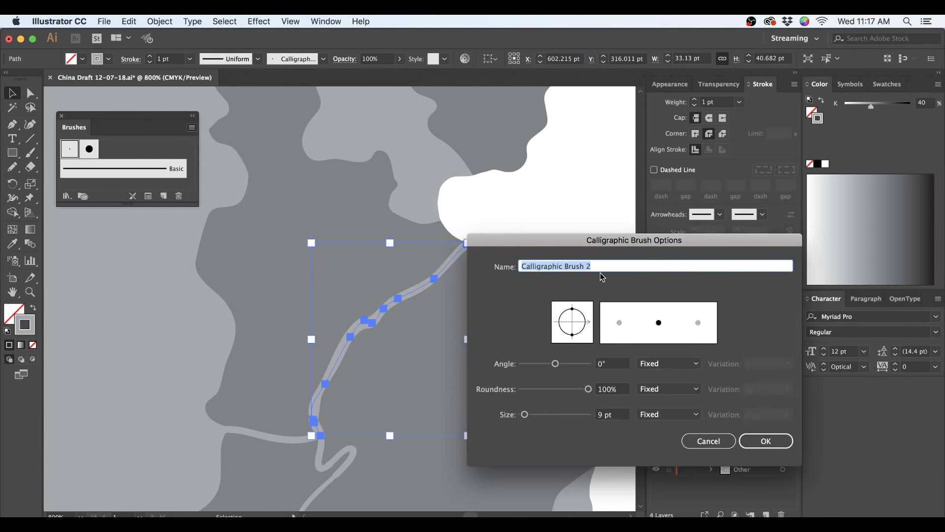
mouse_move(599, 240)
mouse_down()
mouse_move(627, 166)
mouse_move(647, 154)
mouse_up()
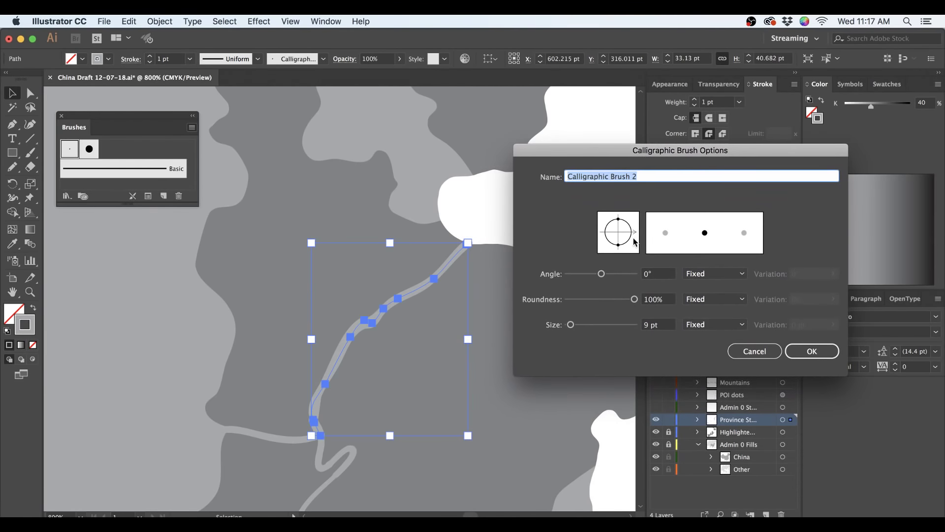
drag(623, 248, 631, 220)
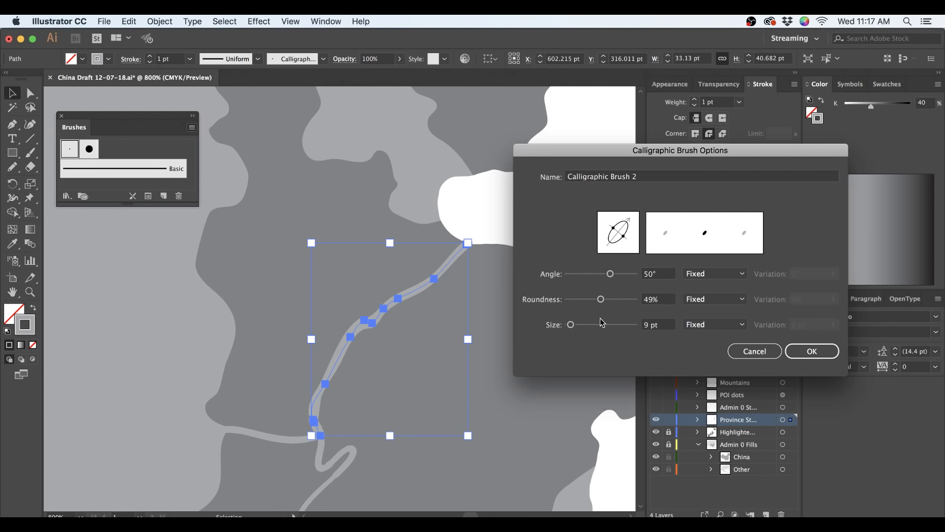
click(665, 325)
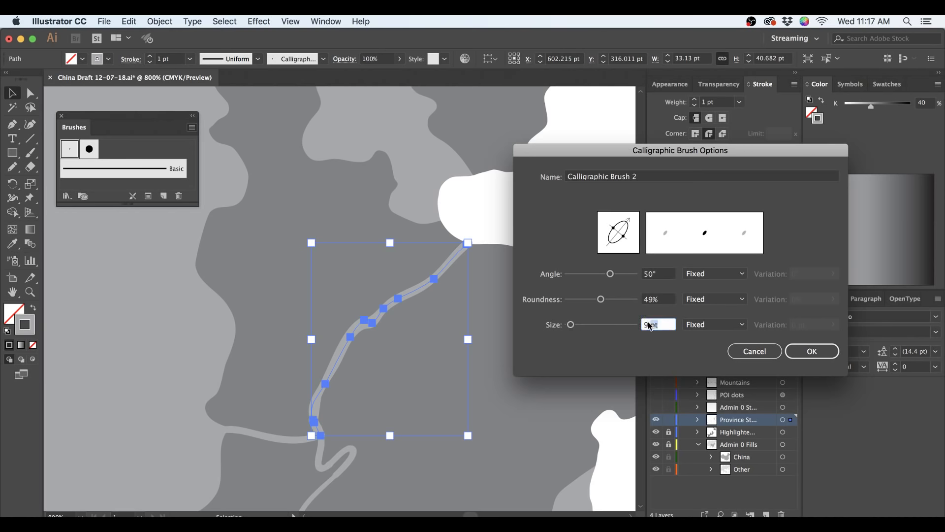
click(812, 351)
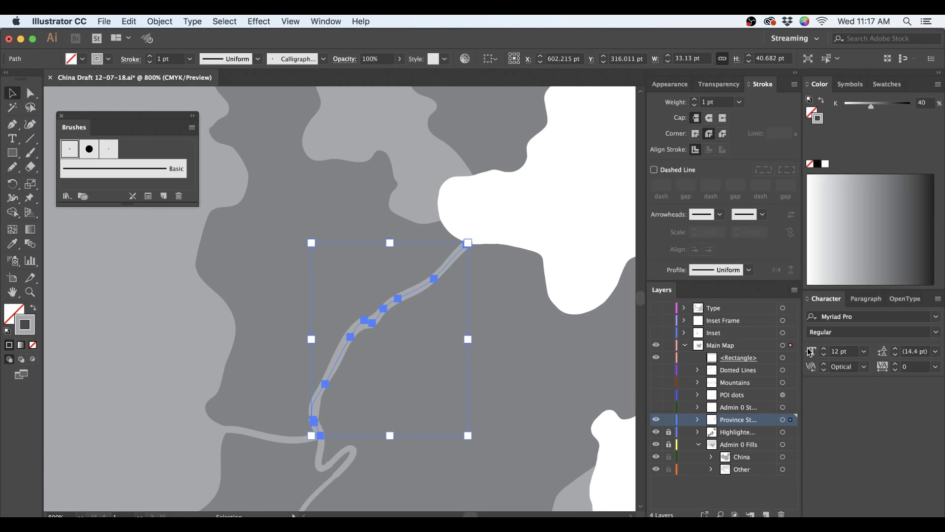
click(109, 148)
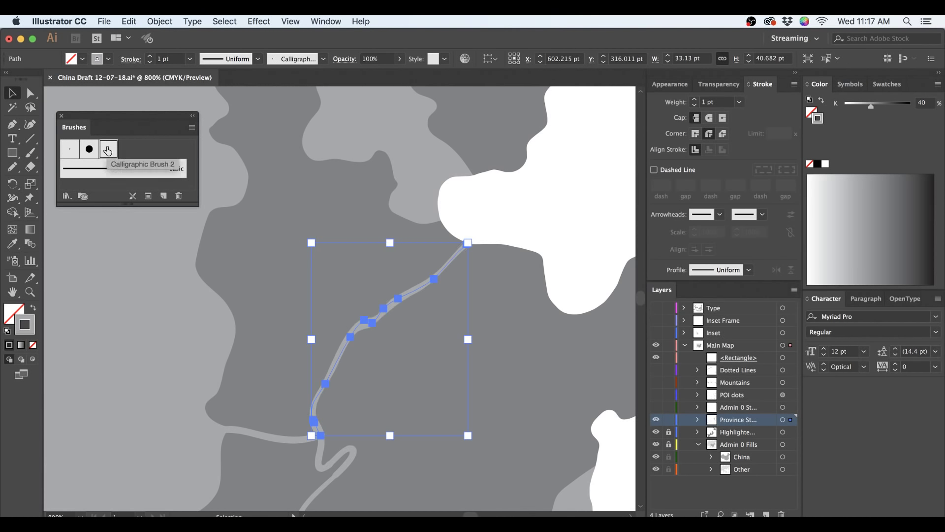
click(170, 306)
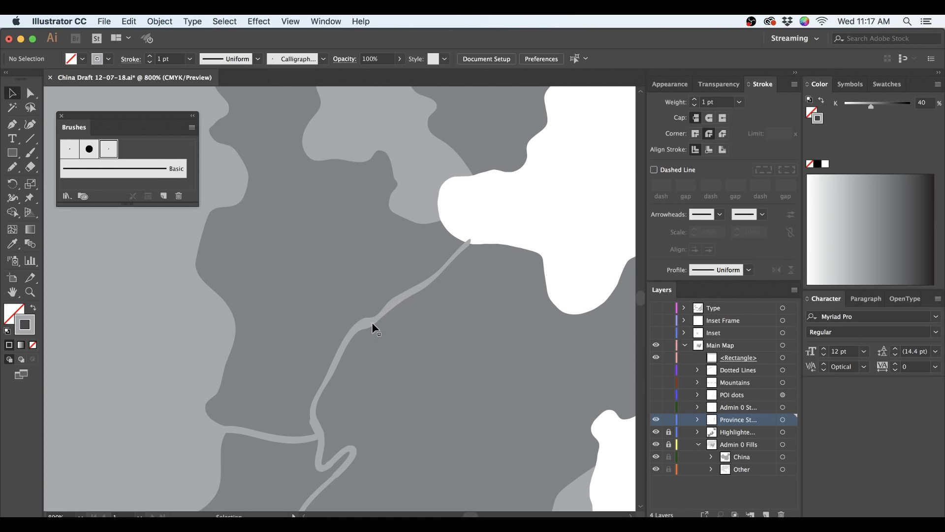
- Set the angle of Calligraphic Brush 2 to Random with 39° variation, and apply the change to existing strokes
click(438, 279)
double_click(109, 149)
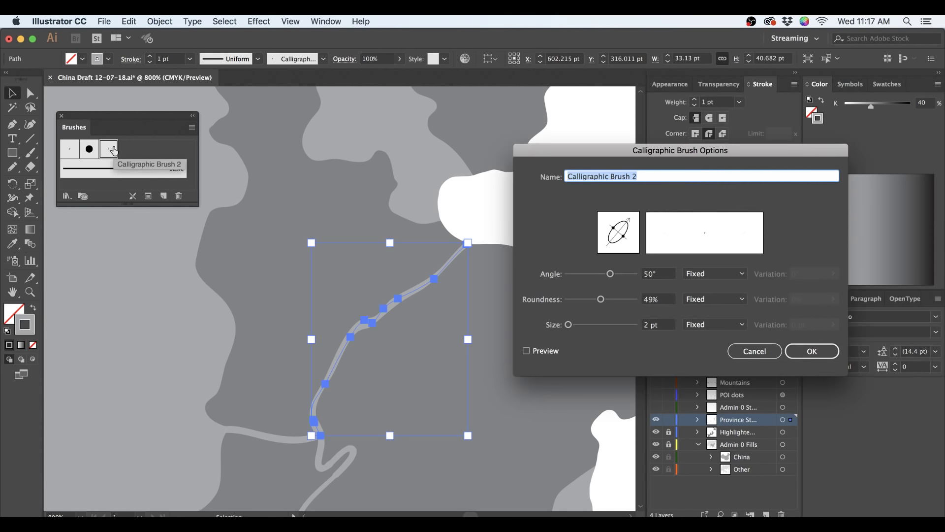
click(712, 281)
click(714, 299)
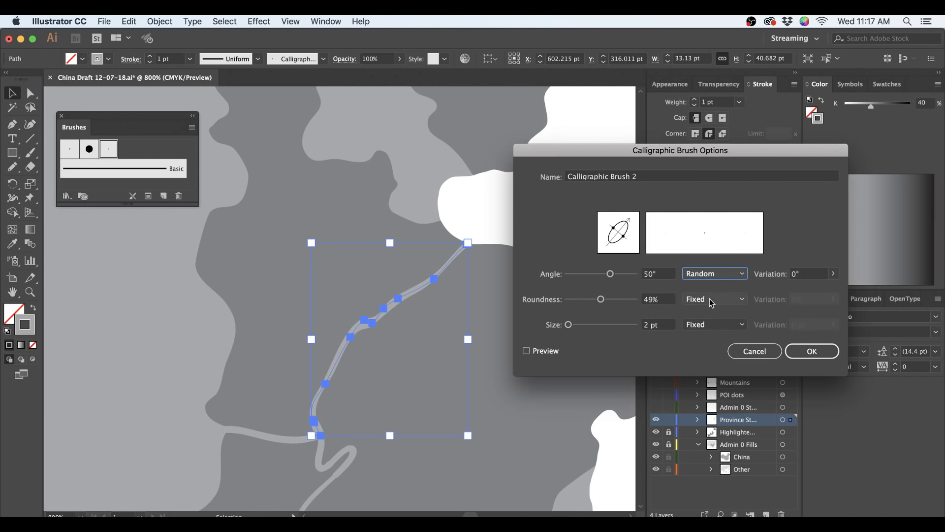
click(834, 273)
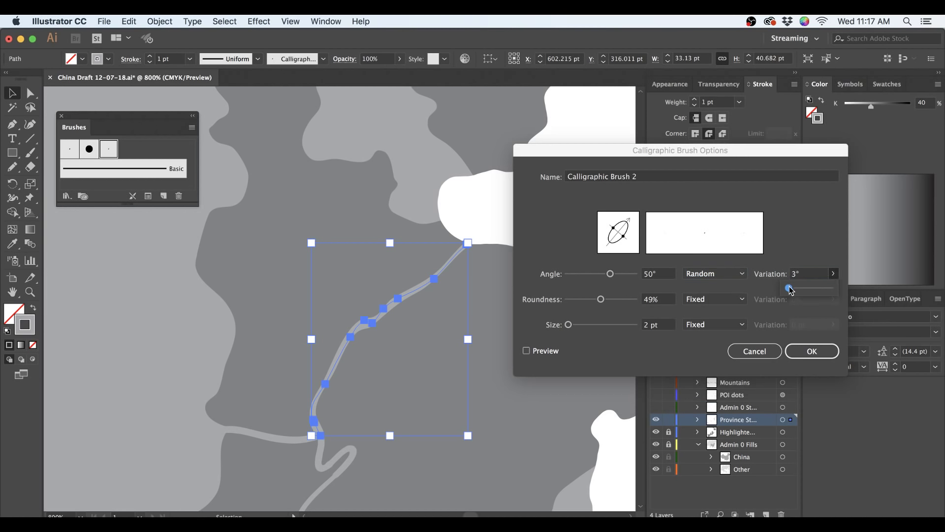
drag(787, 288, 798, 290)
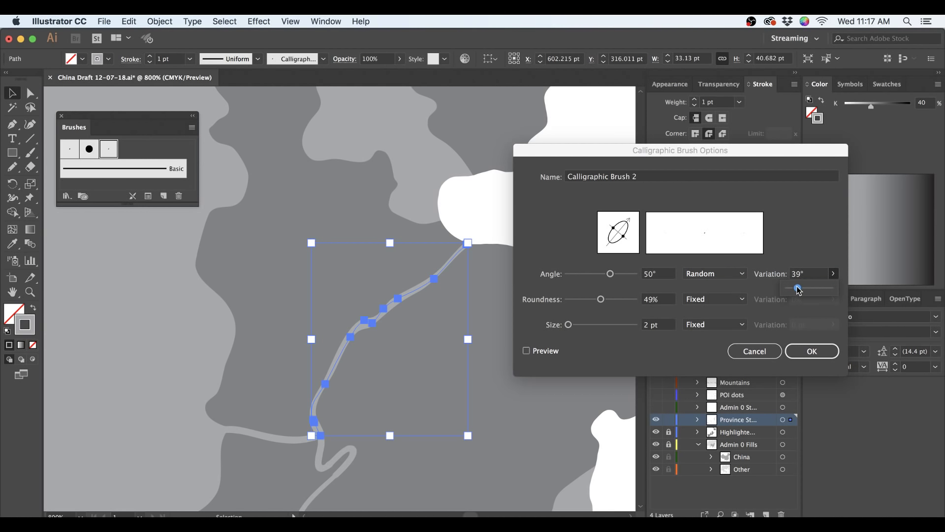
click(813, 351)
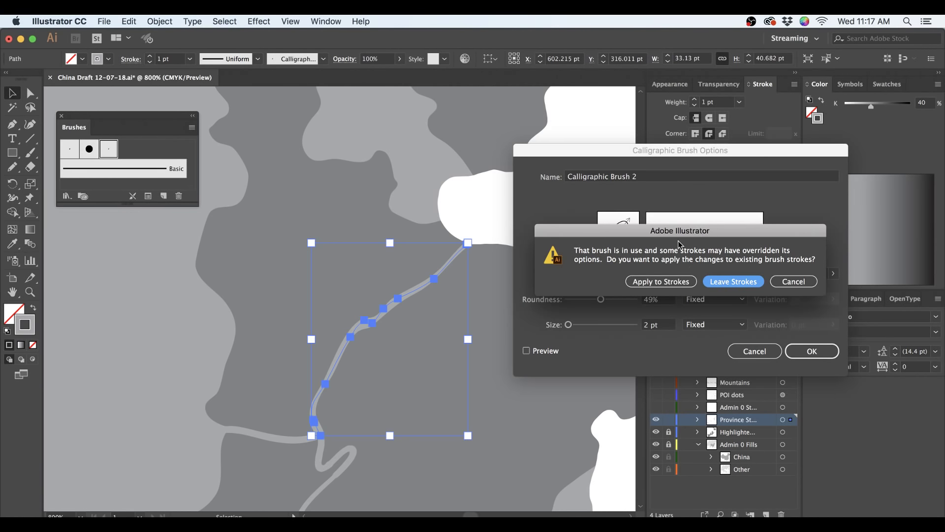
click(642, 281)
click(550, 212)
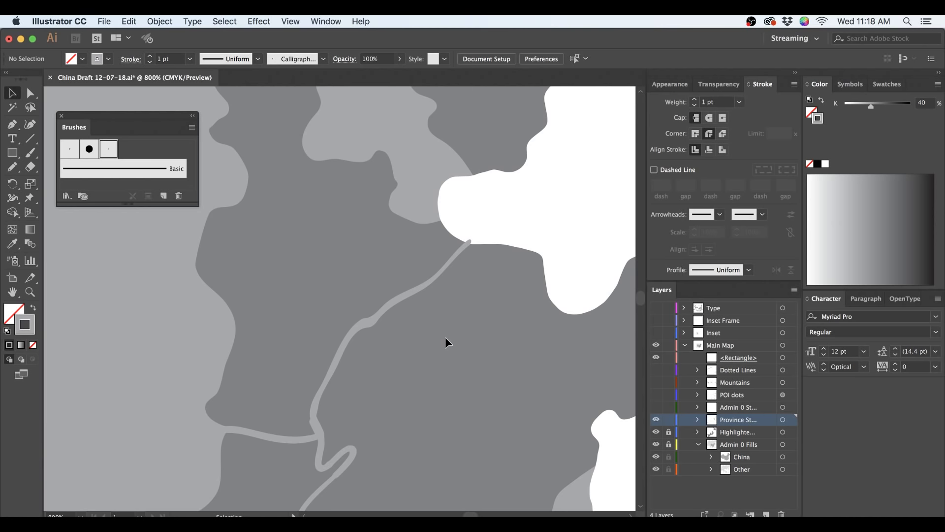
- Select the separate segments of the winding border line below the branch point and join them into one path
click(340, 473)
mouse_move(412, 456)
mouse_down()
mouse_move(515, 317)
mouse_move(507, 311)
mouse_up()
scroll(507, 310, up, 10)
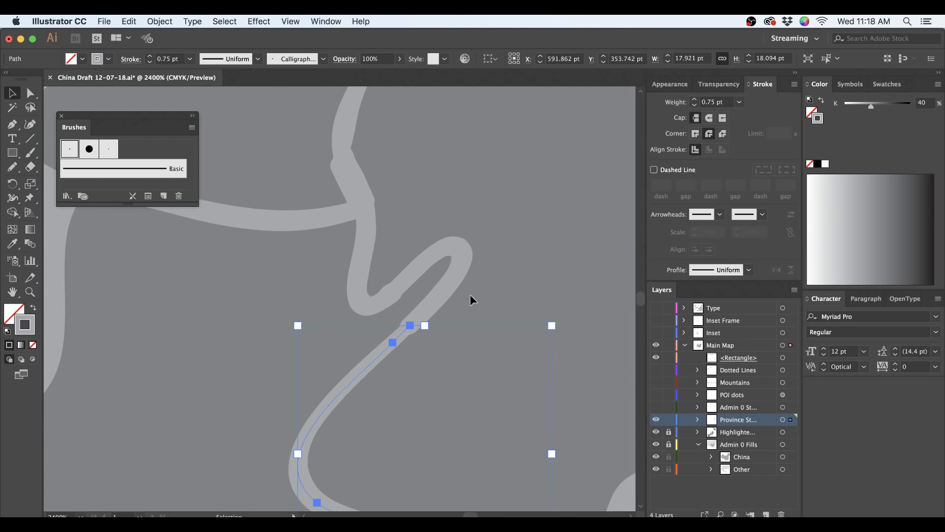
click(362, 307)
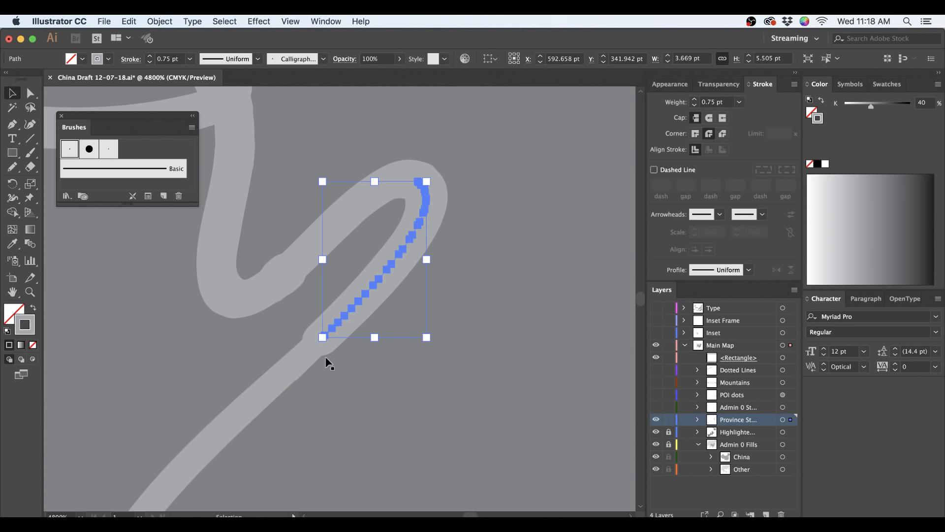
click(290, 368)
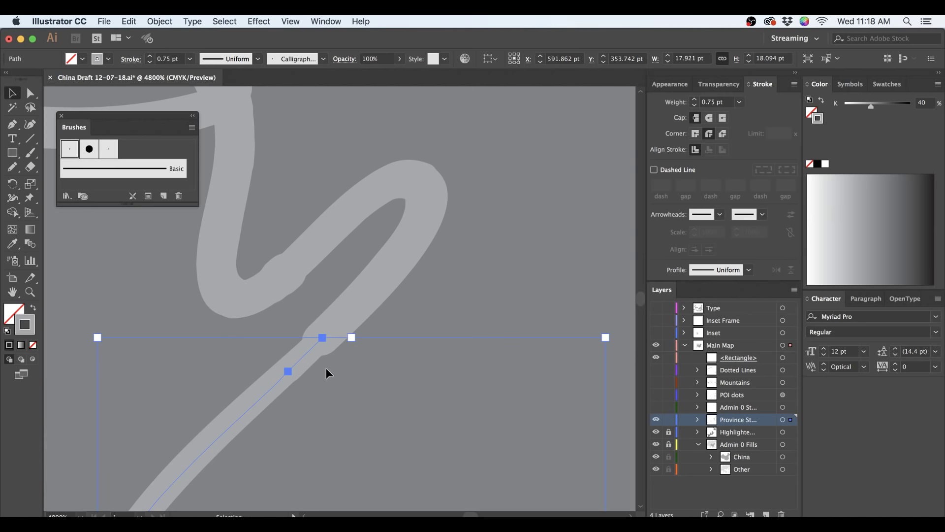
shift+click(347, 312)
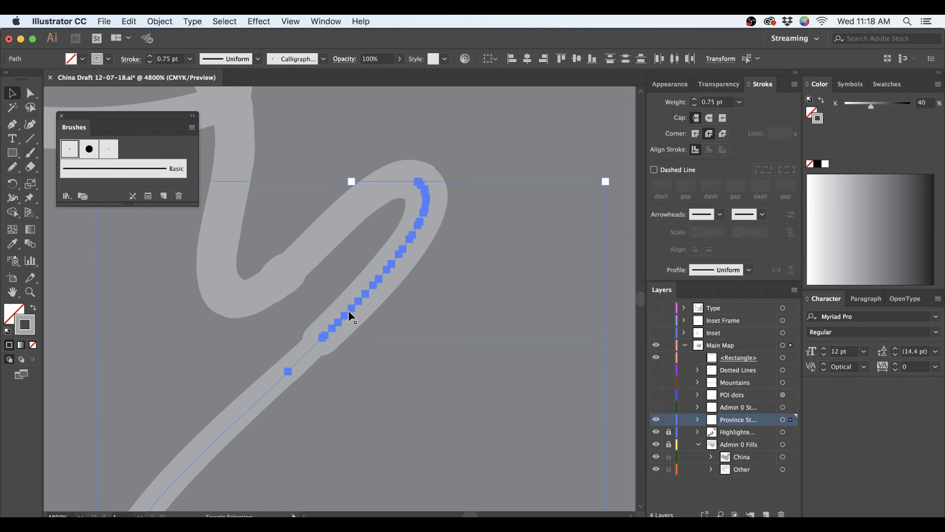
shift+click(364, 206)
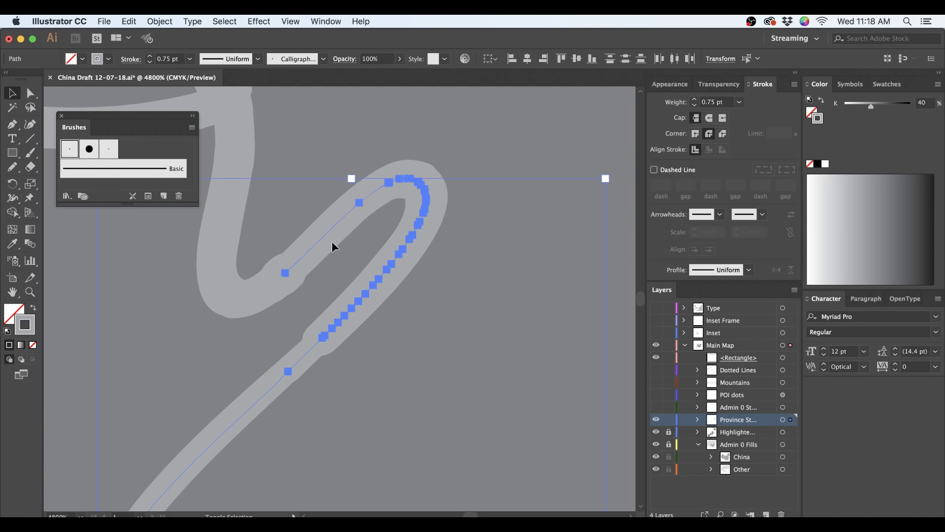
shift+click(250, 293)
shift+click(280, 283)
shift+click(279, 278)
shift+click(279, 275)
shift+click(290, 276)
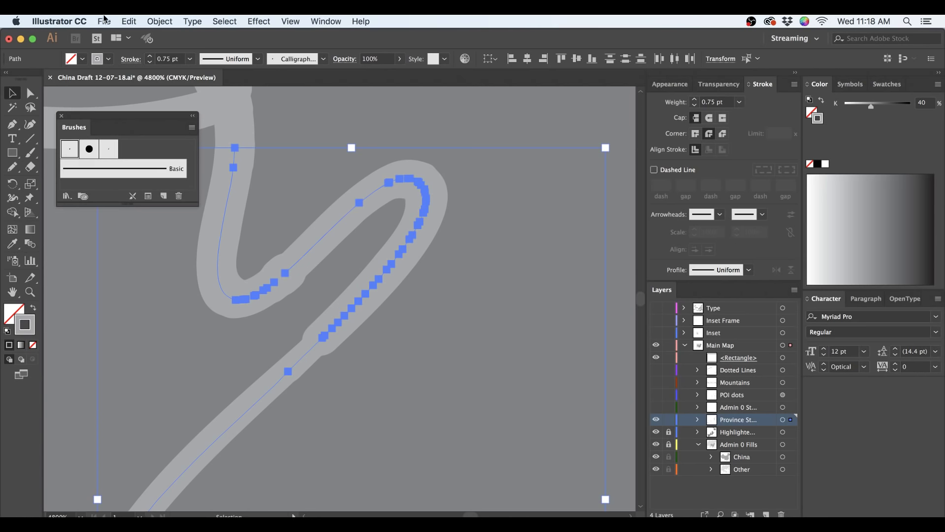
click(159, 22)
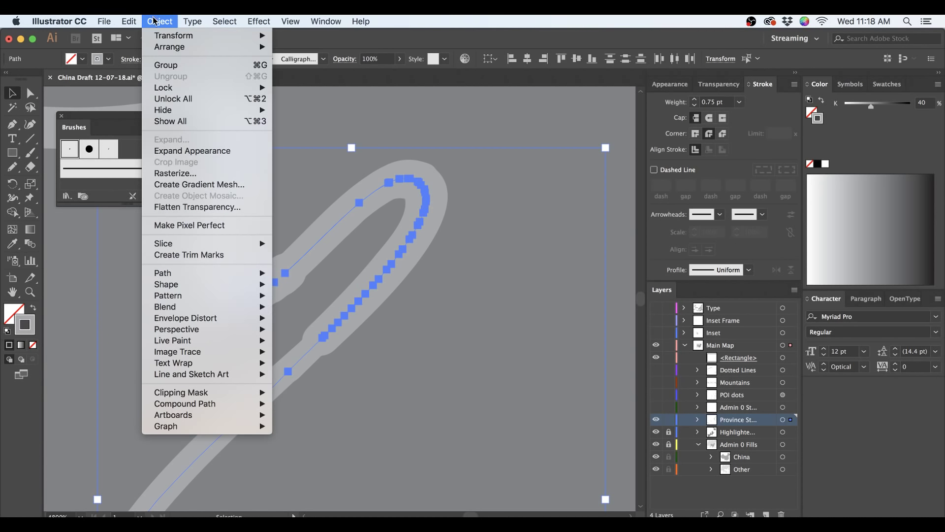
mouse_move(176, 274)
click(291, 274)
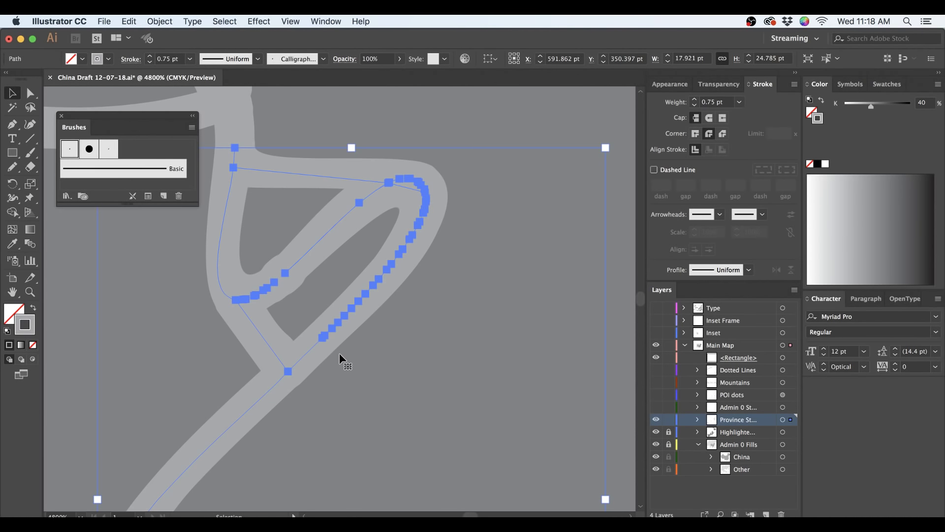
- Undo the last join, and join only the border segments running down from the tip of the loop into one path
key(super+z)
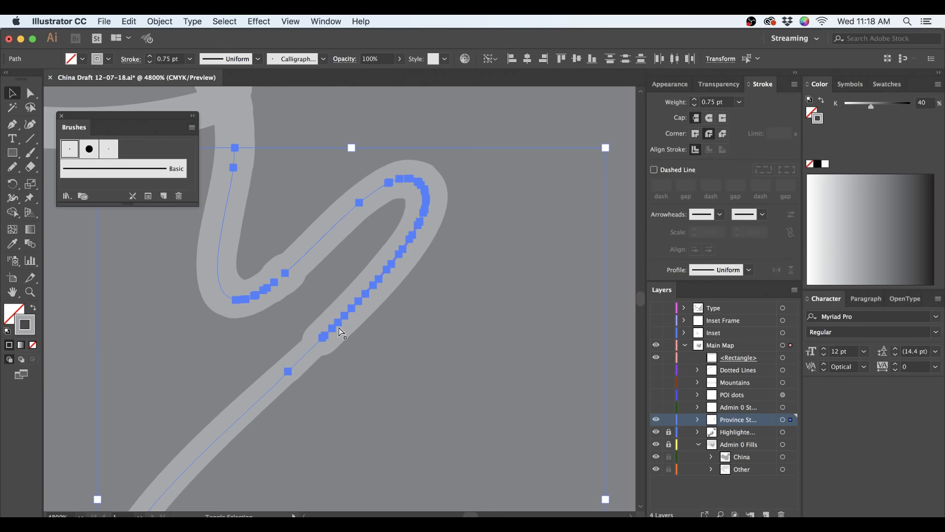
click(338, 326)
shift+click(296, 370)
shift+click(368, 295)
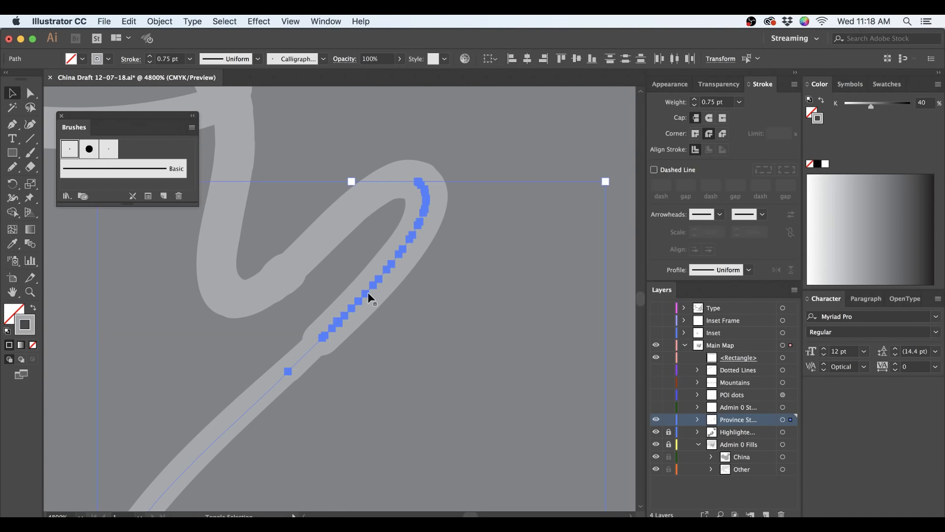
key(v)
click(698, 420)
click(698, 421)
scroll(543, 361, down, 5)
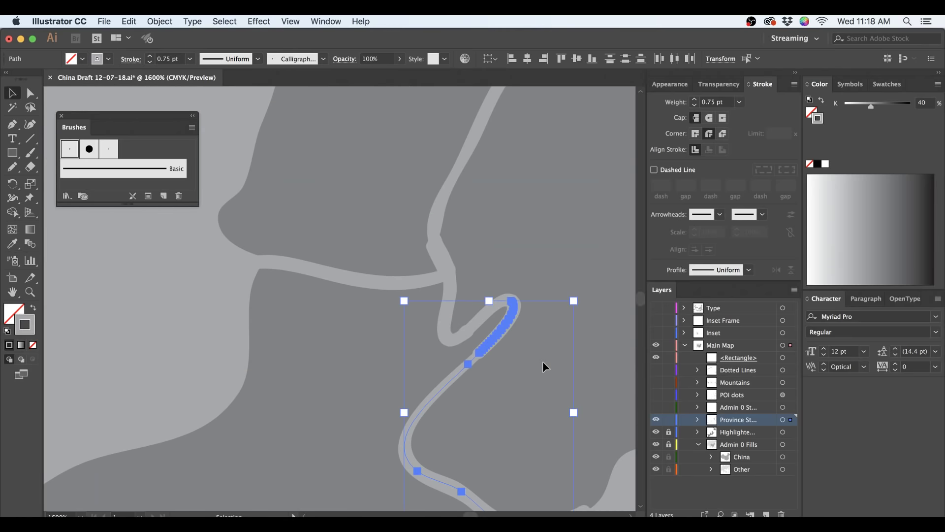
drag(507, 326, 467, 276)
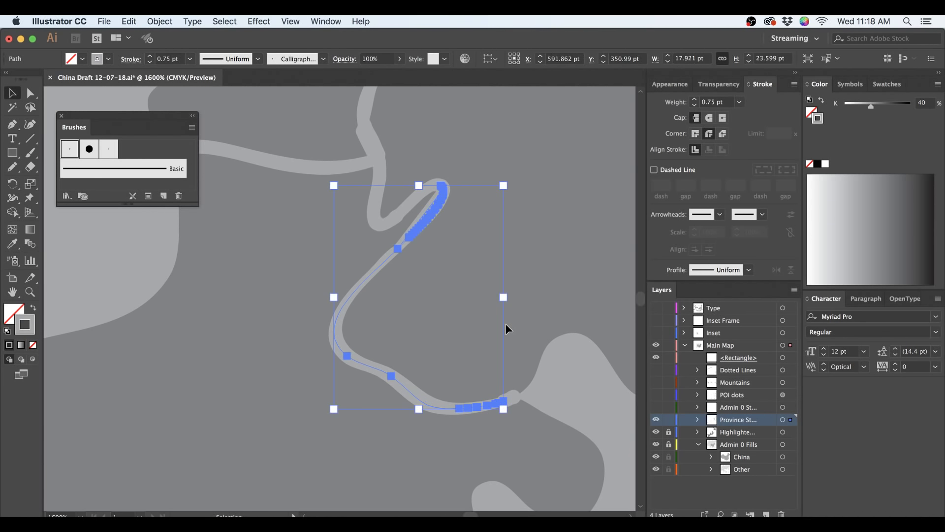
click(506, 325)
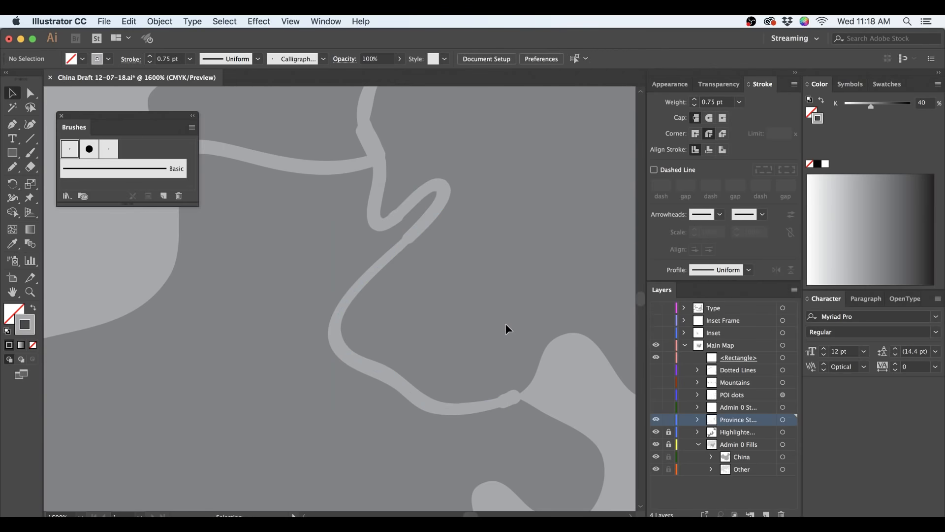
- Show the Admin 0 strokes layer so the country borders display over the fills
scroll(490, 297, down, 5)
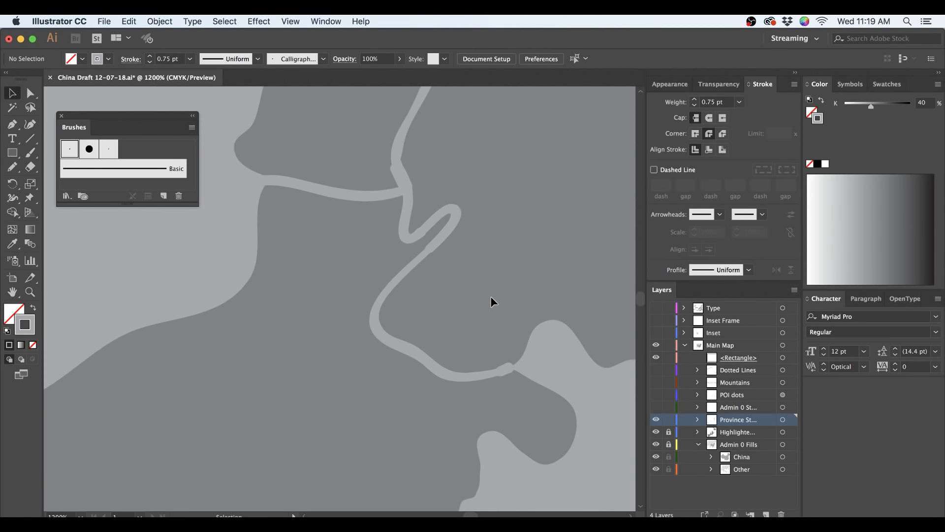
drag(500, 218, 439, 287)
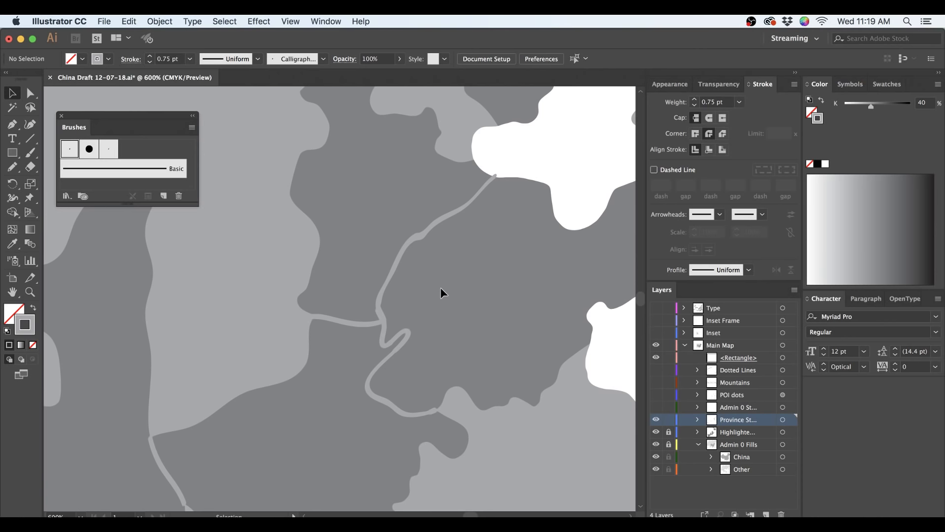
scroll(447, 304, down, 3)
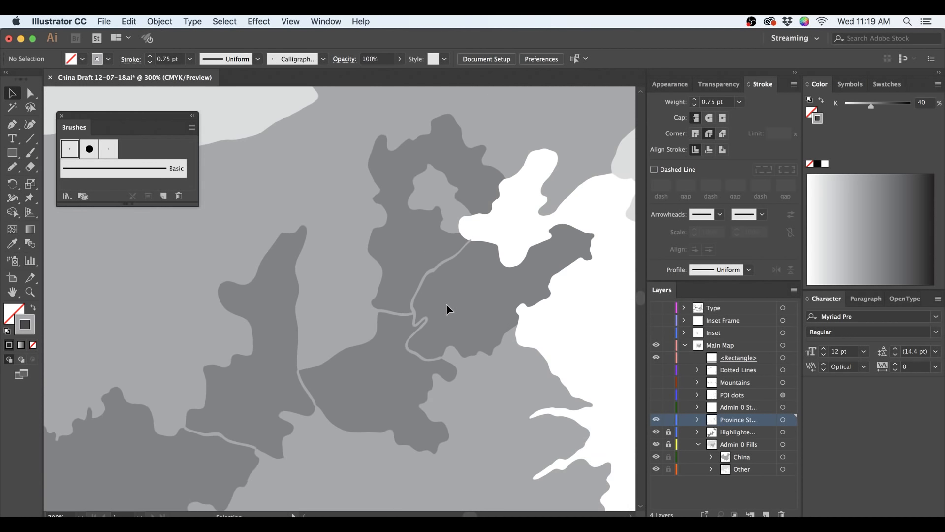
scroll(433, 250, down, 2)
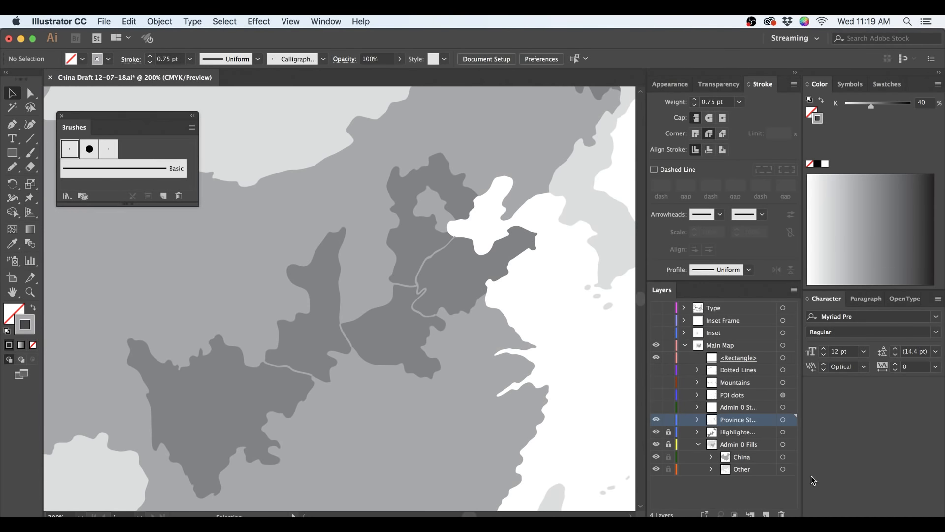
click(657, 407)
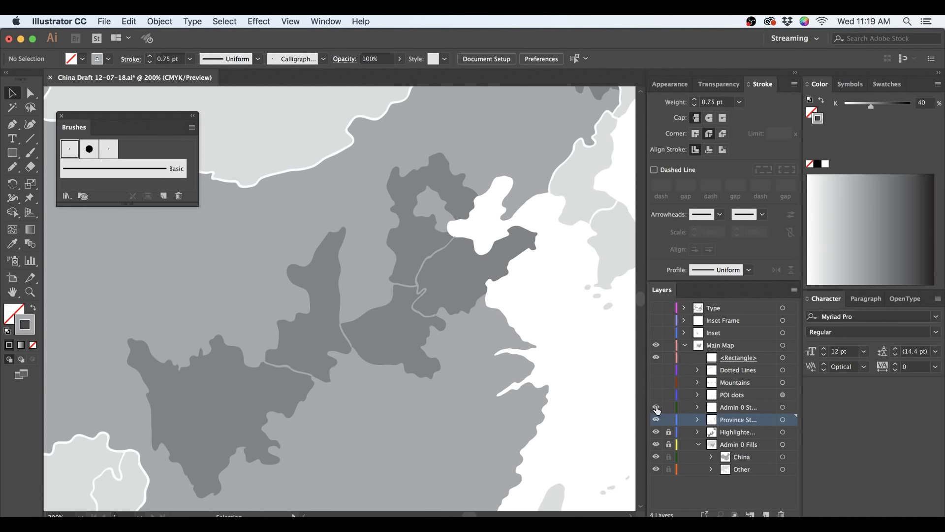
scroll(482, 347, down, 3)
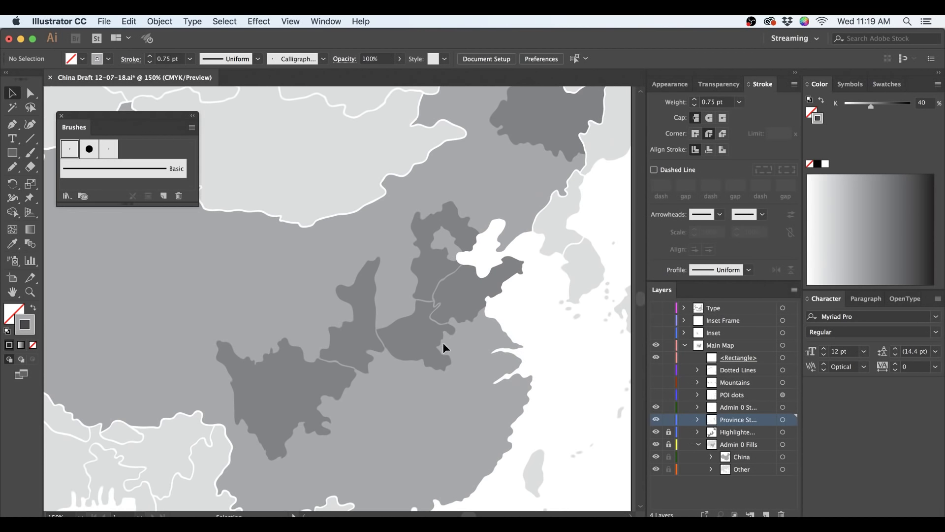
- Make the Admin 0 strokes layer active, keeping its name, and look over the country borders across the map
double_click(743, 407)
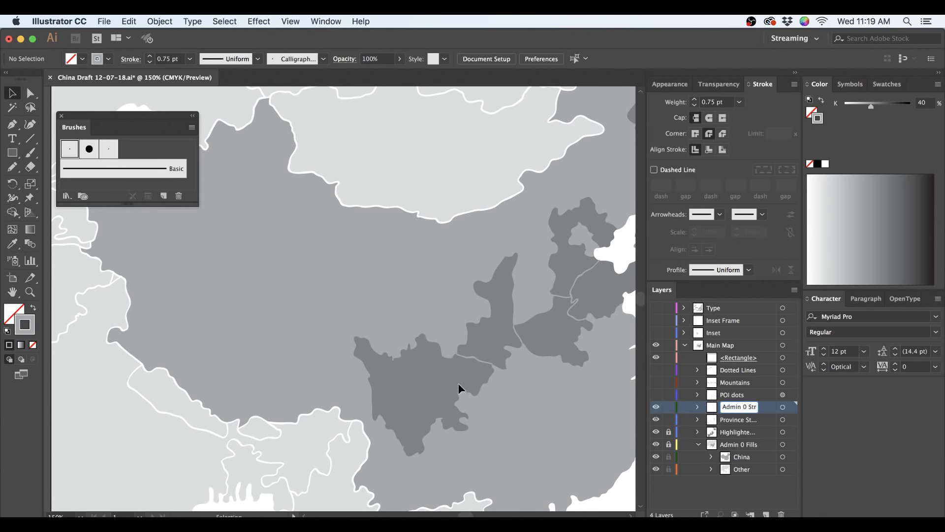
key(Return)
scroll(403, 413, down, 2)
drag(387, 367, 399, 373)
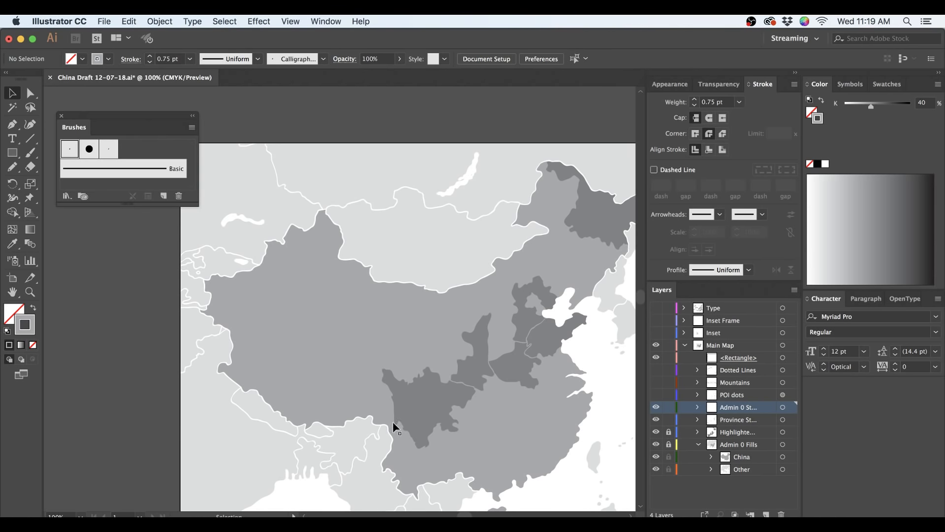
drag(390, 407, 321, 271)
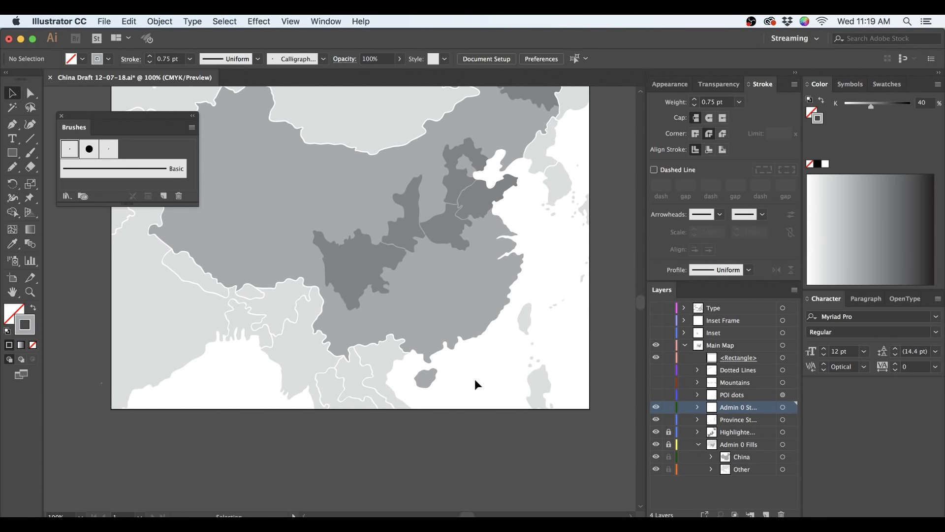
- Draw a 108 by 127 pt rectangle over southeastern China and give it a pink fill in RGB colour mode
key(m)
drag(434, 281, 498, 355)
key(shift+x)
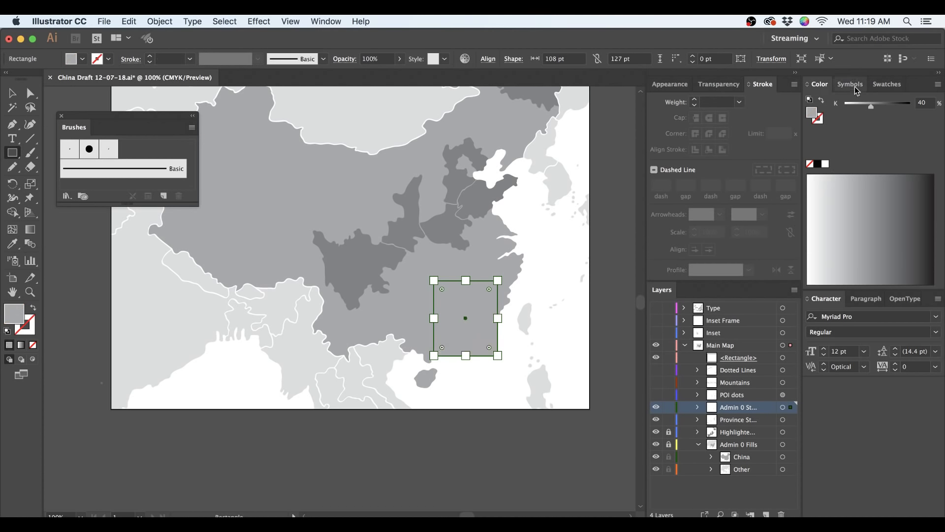
click(939, 89)
click(862, 112)
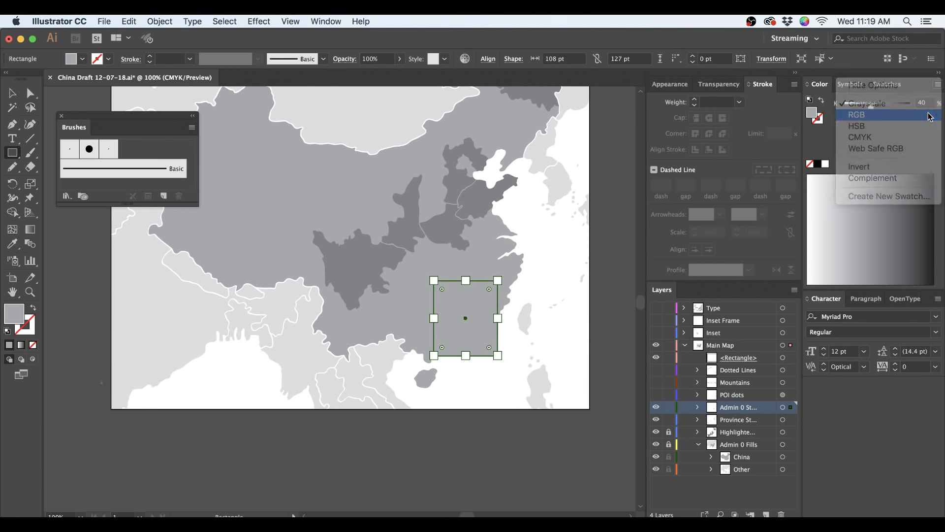
drag(889, 106, 925, 109)
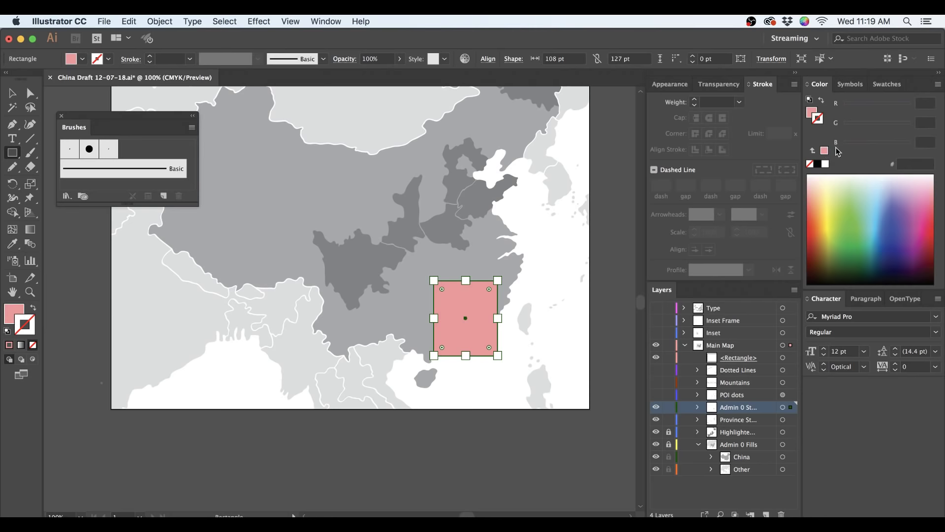
- Give the pink rectangle a 1 pt green stroke (#23ab20), and deselect it
key(x)
click(821, 163)
drag(853, 126, 889, 127)
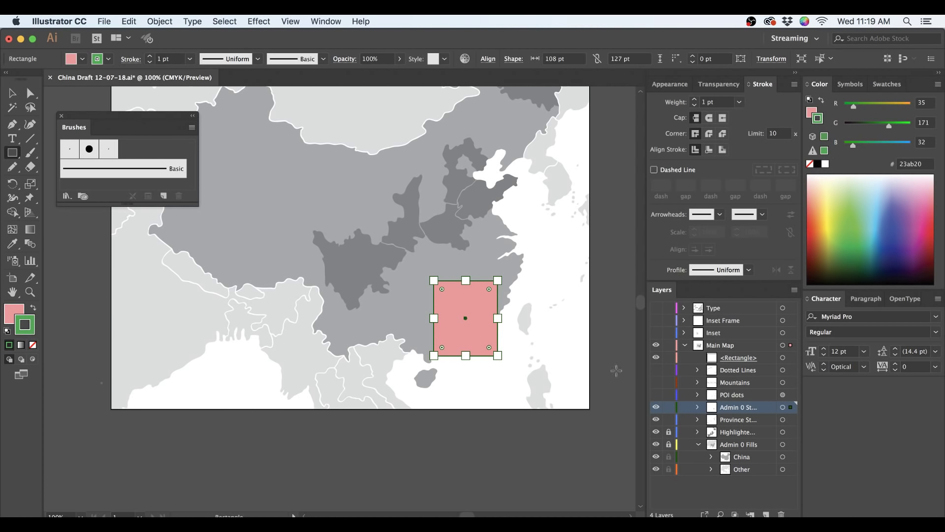
key(v)
click(484, 442)
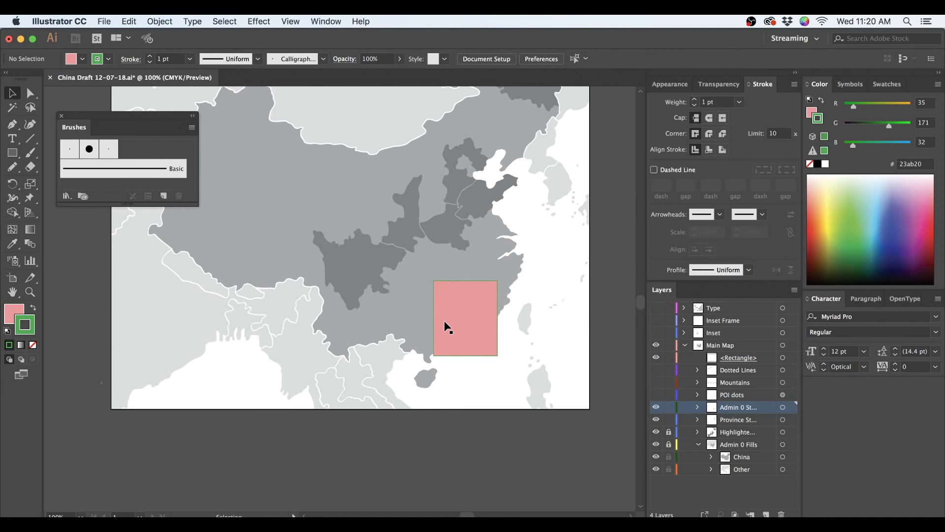
scroll(444, 320, up, 1)
scroll(456, 331, up, 1)
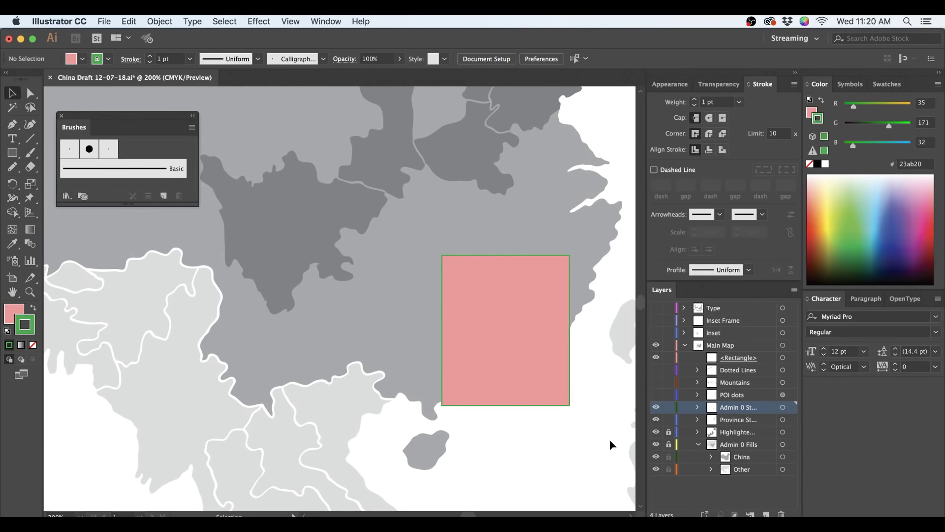
- Delete the pink rectangle from southeastern China
key(a)
key(v)
click(530, 365)
key(Delete)
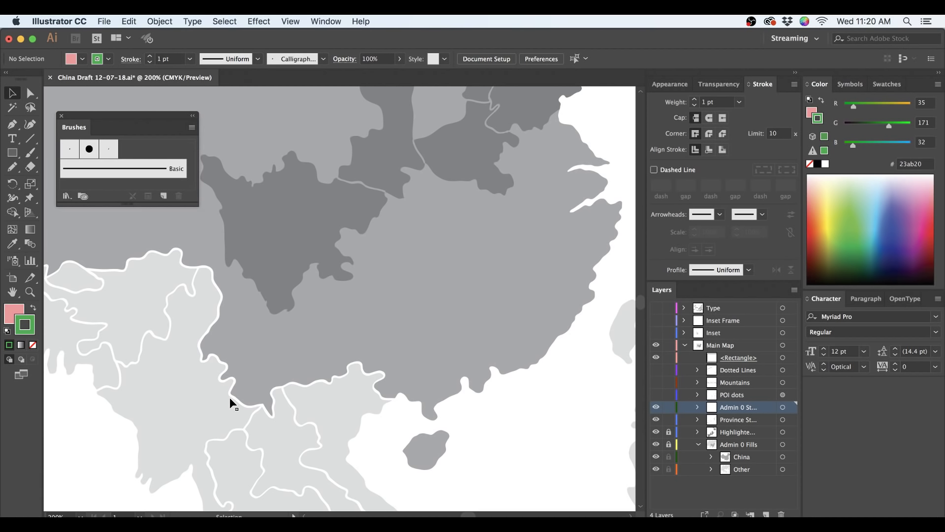
- Collapse the Admin 0 Fills layer, and examine the country border paths in outline view with the province and fill layers temporarily hidden
click(699, 444)
drag(657, 419, 658, 451)
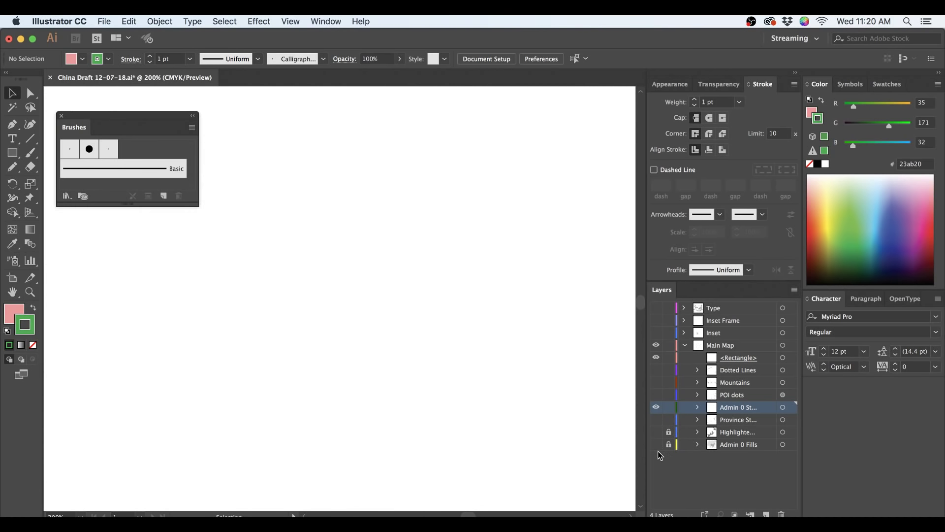
key(super+y)
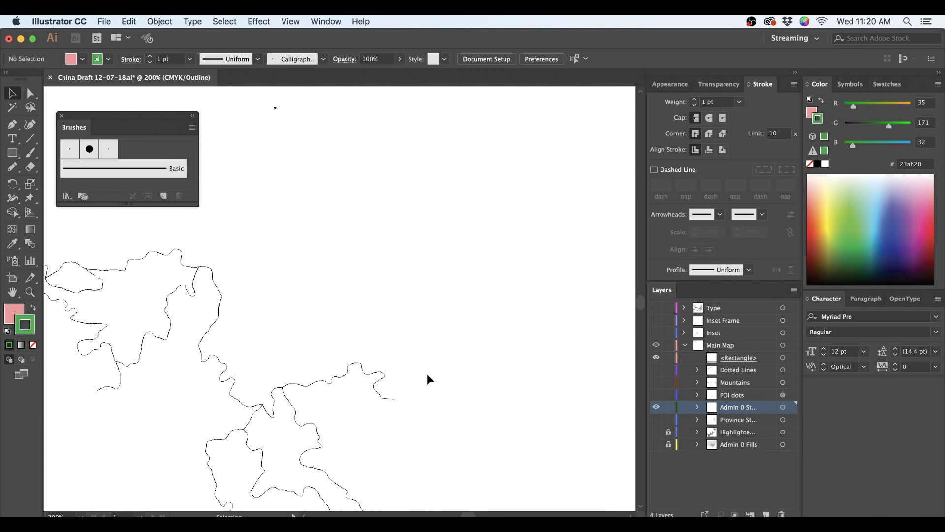
scroll(427, 374, down, 2)
scroll(427, 374, up, 2)
key(super+y)
click(656, 419)
drag(658, 426, 656, 451)
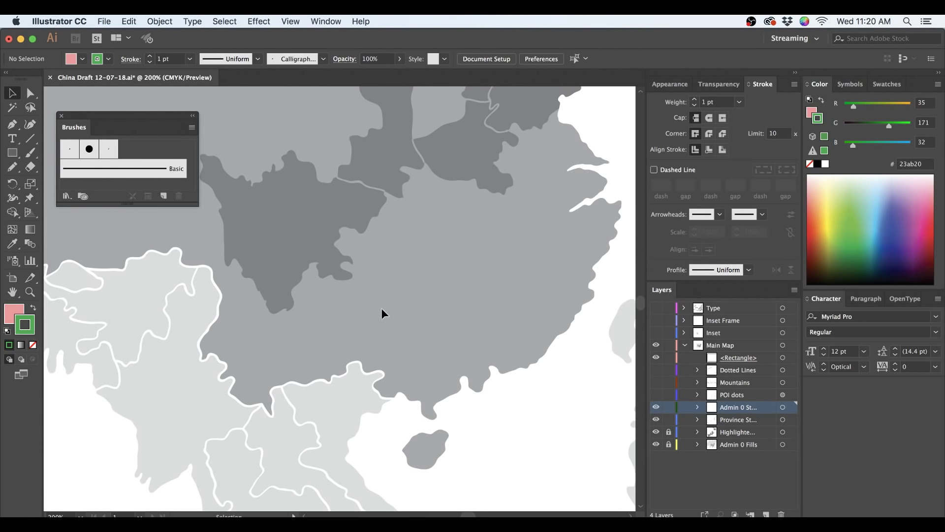
- Add a new layer and draw a 62 by 60 pt pink rectangle with a green outline in the sea south of China
scroll(346, 288, right, 5)
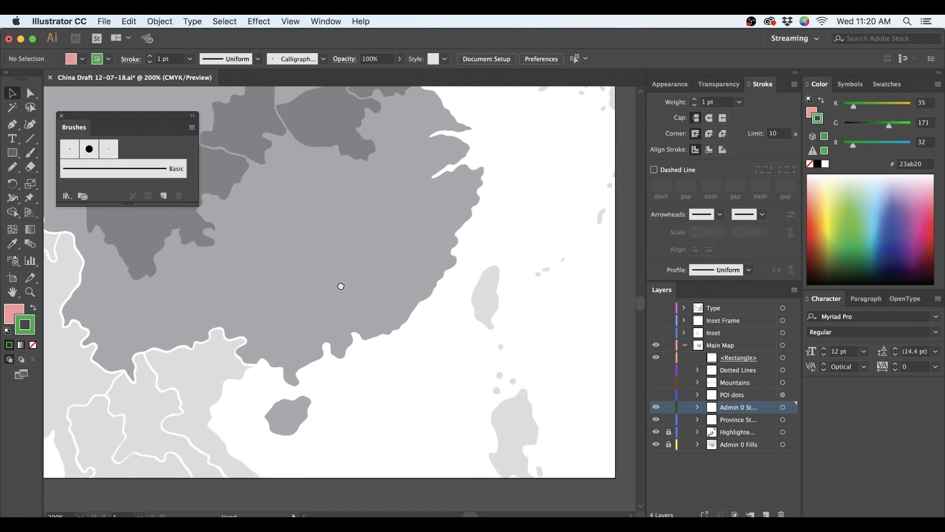
click(766, 514)
key(m)
mouse_move(380, 360)
mouse_down()
mouse_move(458, 422)
mouse_move(455, 431)
mouse_up()
scroll(455, 429, up, 1)
scroll(462, 417, up, 1)
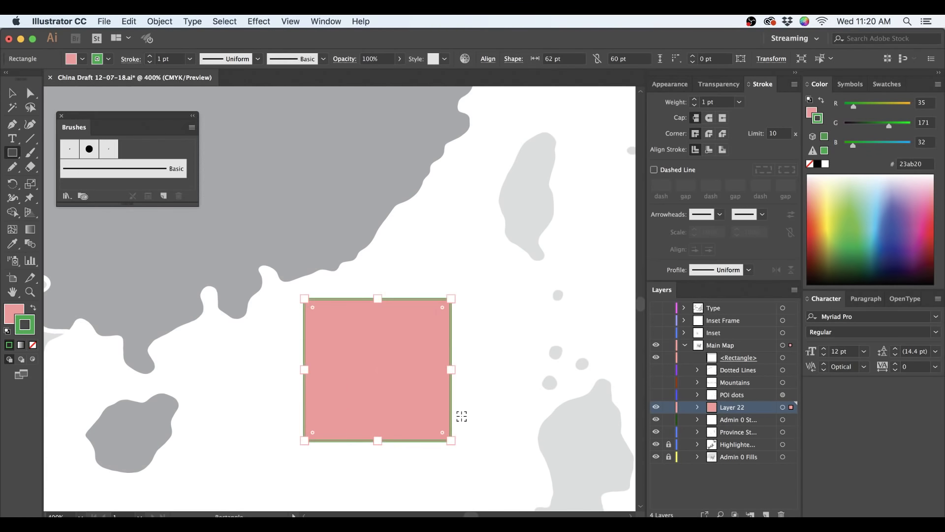
- Duplicate the rectangle to its left and align the copy flush against the original's edge
key(v)
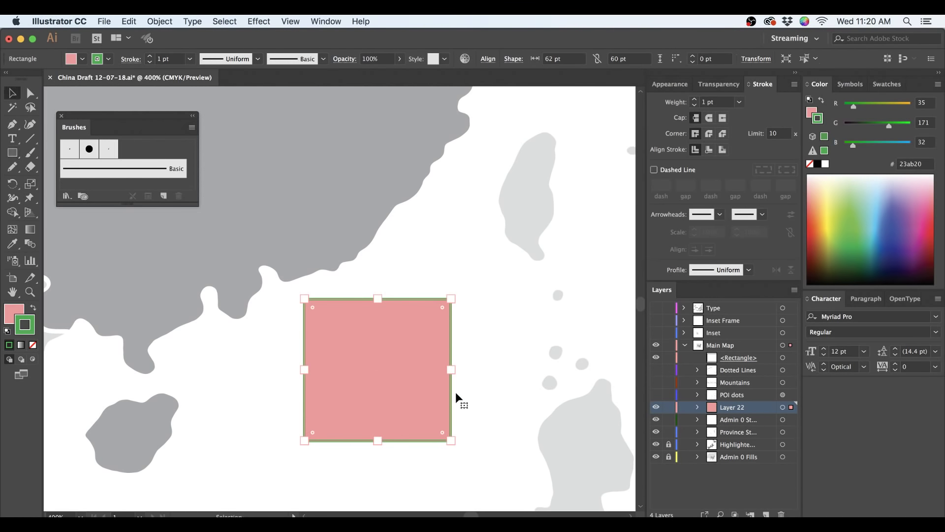
drag(445, 355, 286, 353)
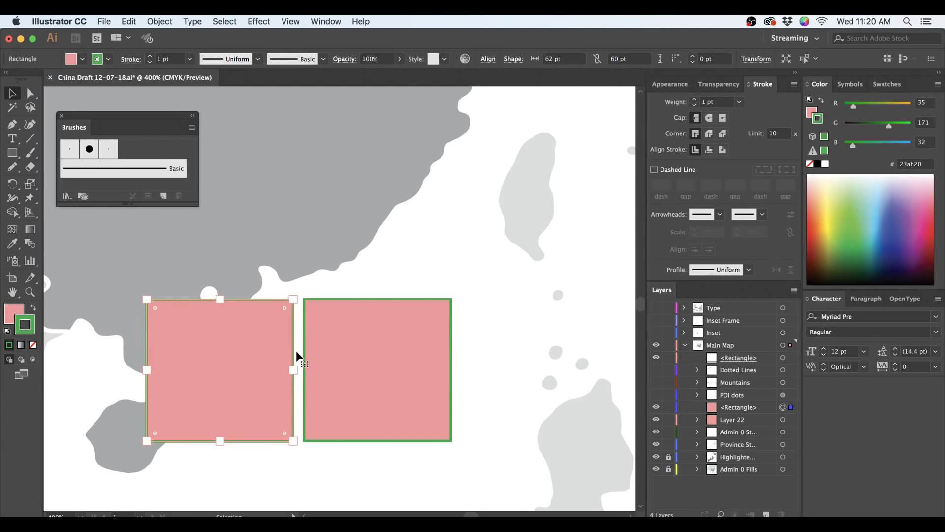
key(a)
drag(293, 351, 303, 351)
- Duplicate the two rectangles below to form a two-by-two grid, and shift all four together up onto the artboard
scroll(289, 253, down, 5)
scroll(290, 253, left, 3)
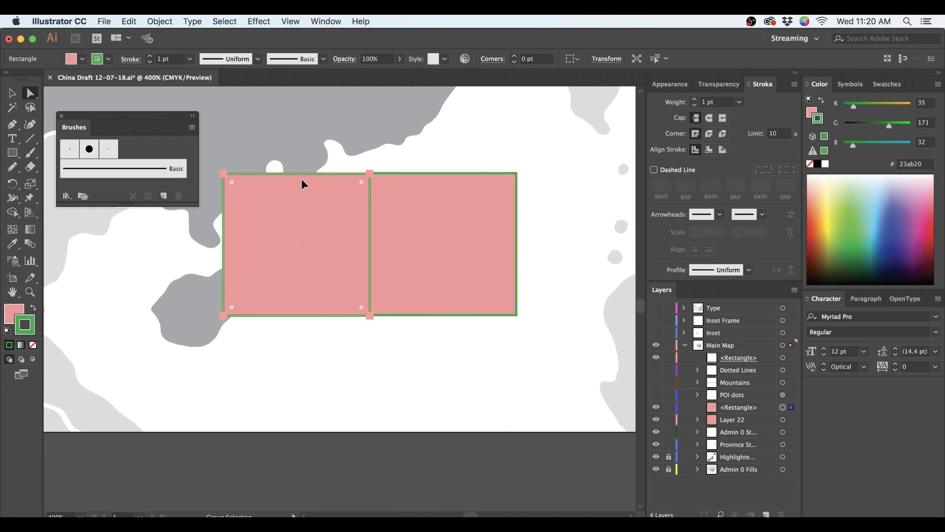
drag(302, 184, 415, 346)
key(v)
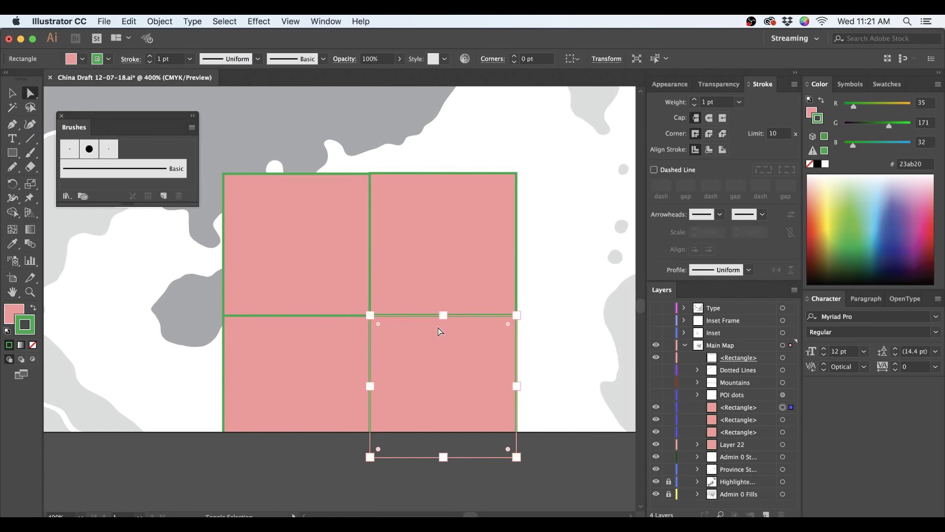
shift+click(417, 257)
shift+click(306, 266)
shift+click(303, 369)
drag(303, 369, 320, 321)
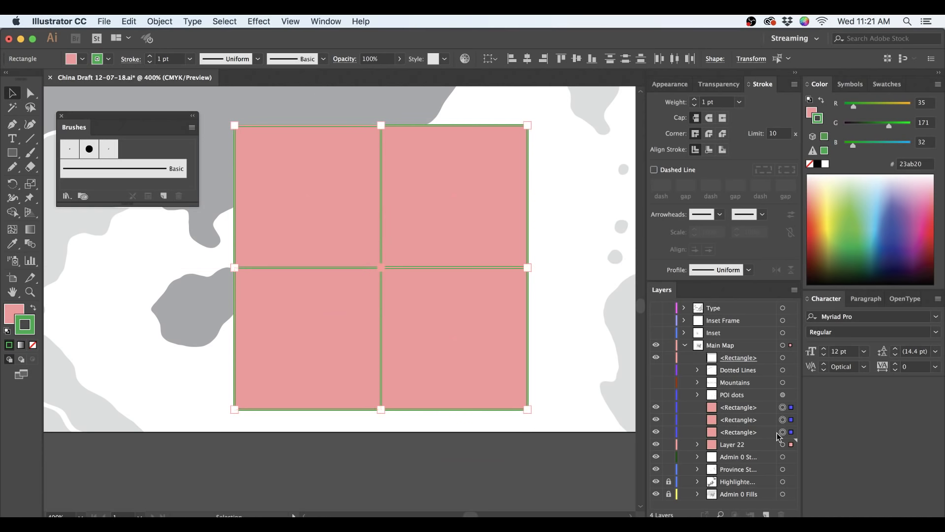
- Move the three copied rectangles into Layer 22, and convert all four rectangles to line segments with the Pathfinder Outline operation
mouse_move(791, 433)
mouse_down()
mouse_move(791, 445)
mouse_move(791, 422)
mouse_up()
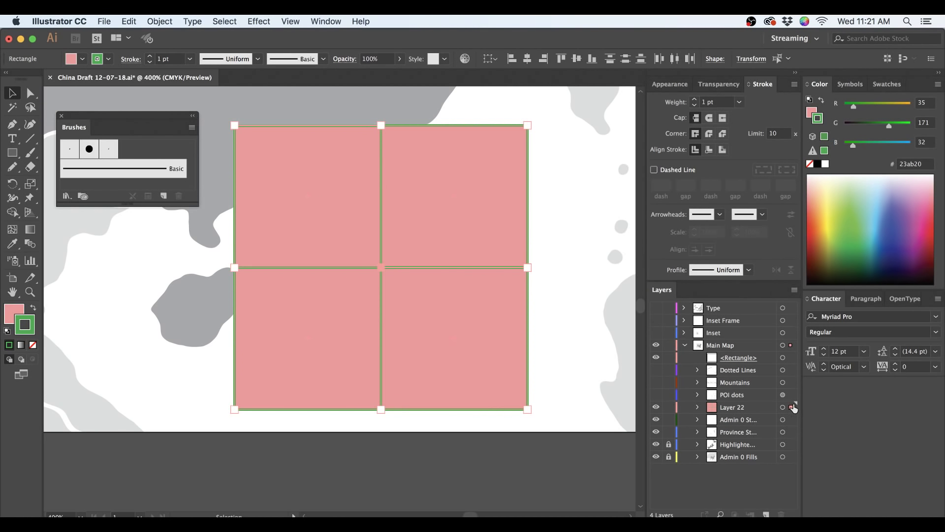
click(324, 21)
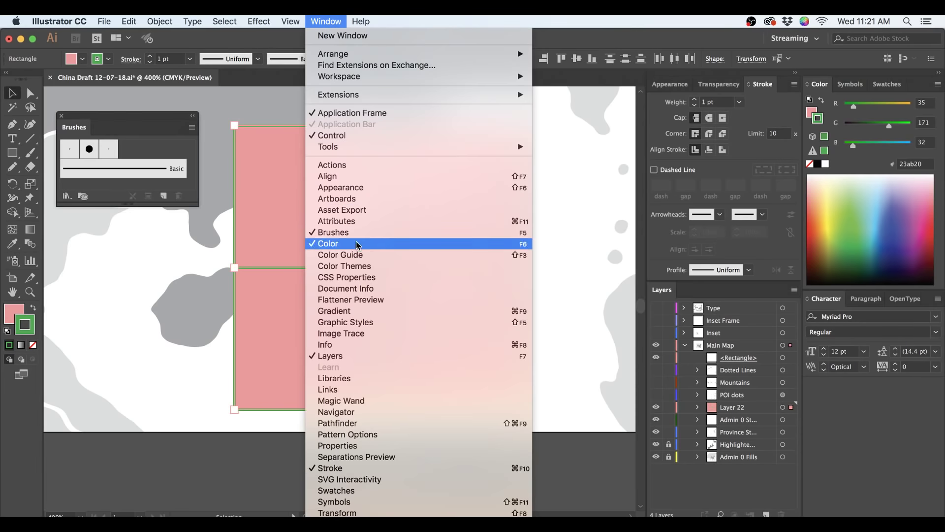
click(397, 426)
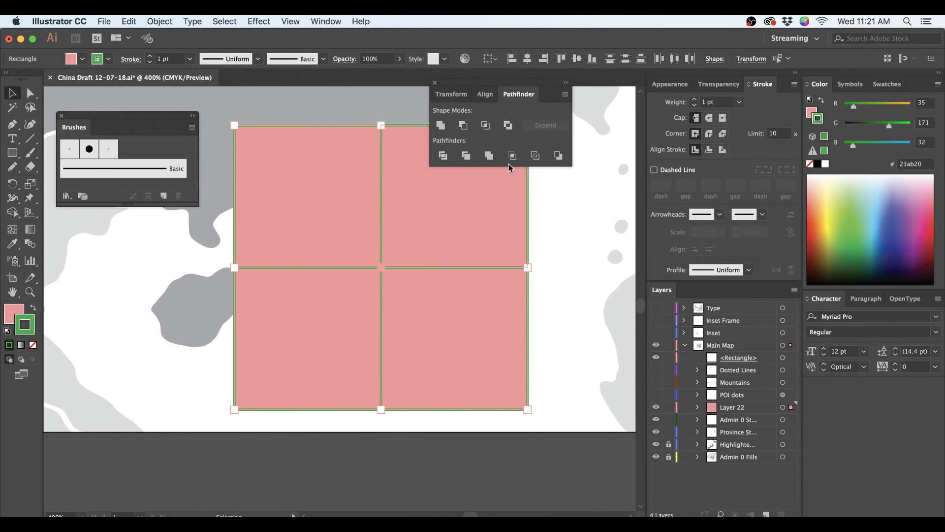
click(536, 156)
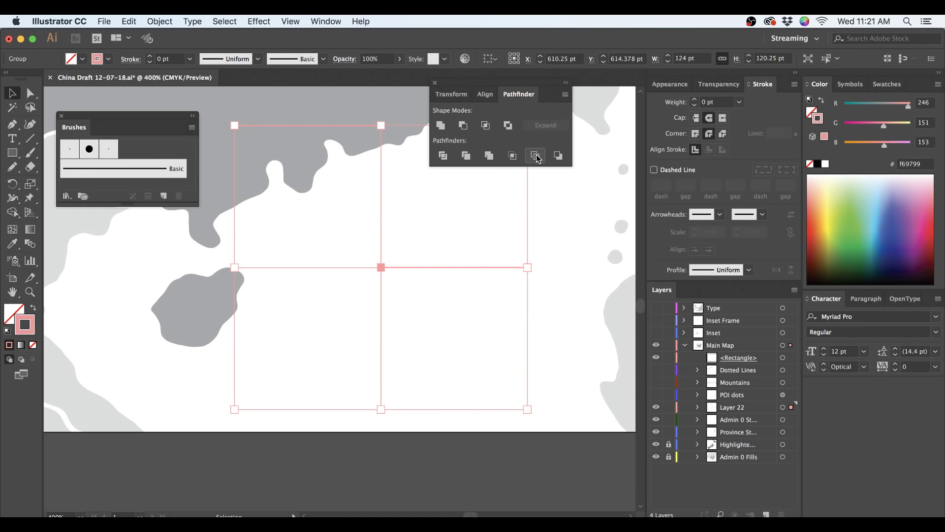
- Give the outlined rectangle group on Layer 22 a 2 pt stroke and ungroup it into separate paths
click(699, 409)
click(713, 420)
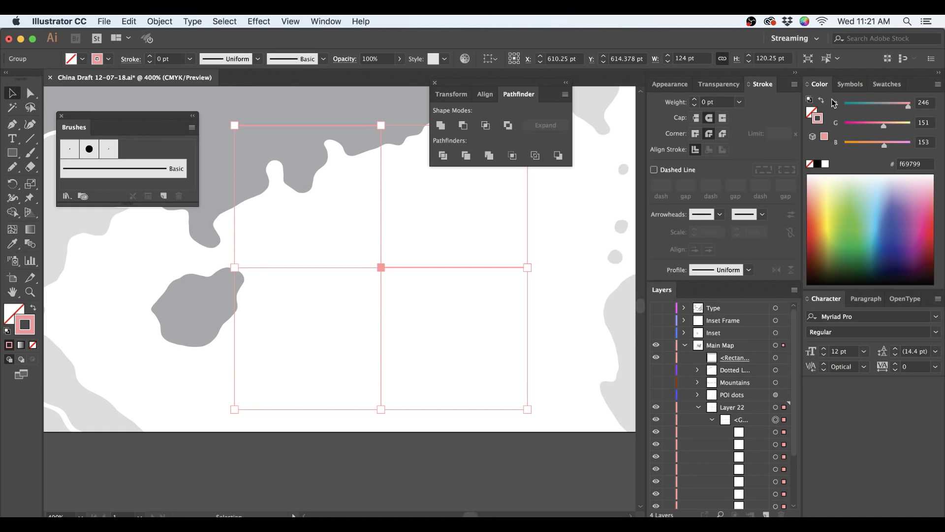
click(717, 101)
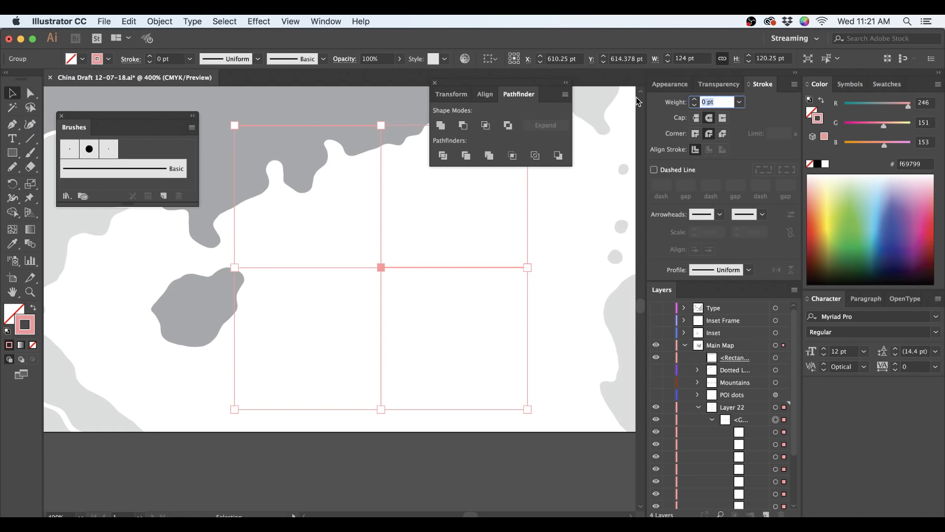
text(2)
key(Return)
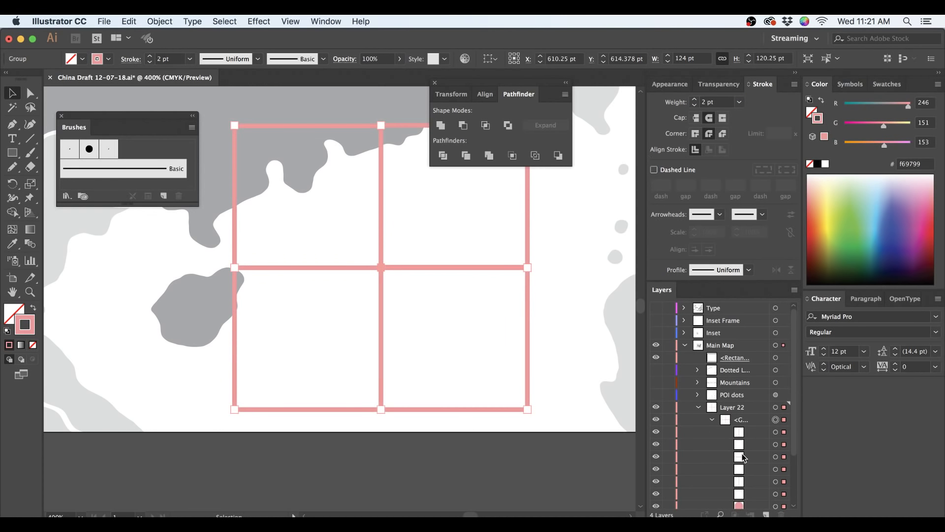
key(super+shift+g)
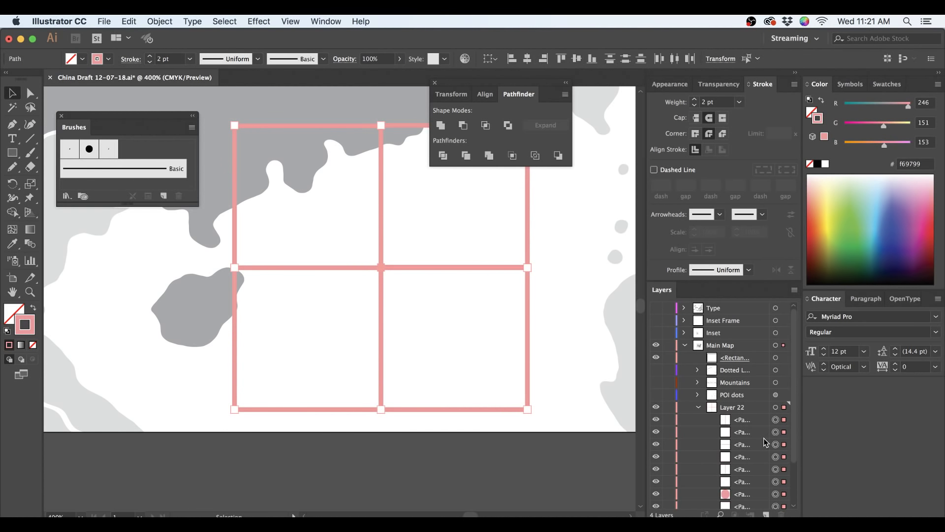
- Select the lower and upper halves of the shared vertical edge individually to check how the grid is split
click(553, 468)
click(380, 306)
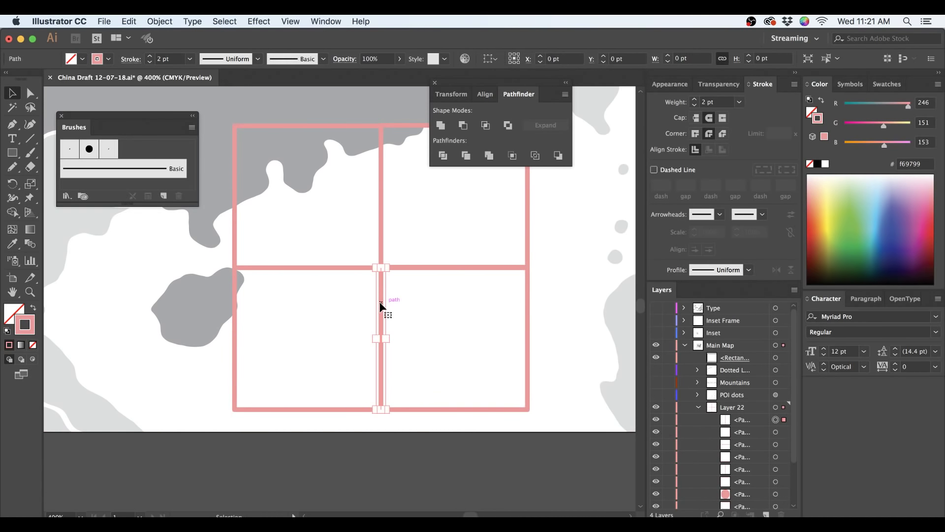
click(406, 266)
click(380, 222)
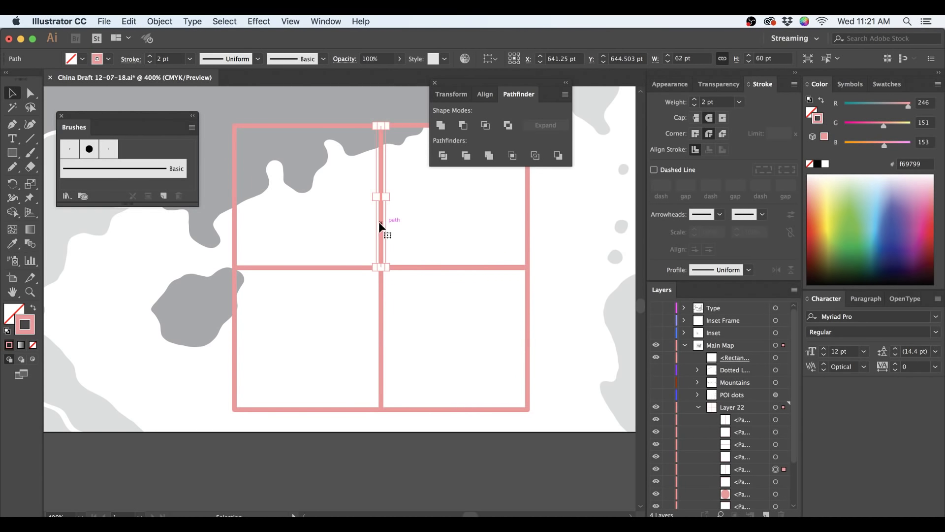
- Delete the grid's outer segments around the upper-left, lower-left and right-hand rectangles, using Direct Selection
key(a)
click(276, 129)
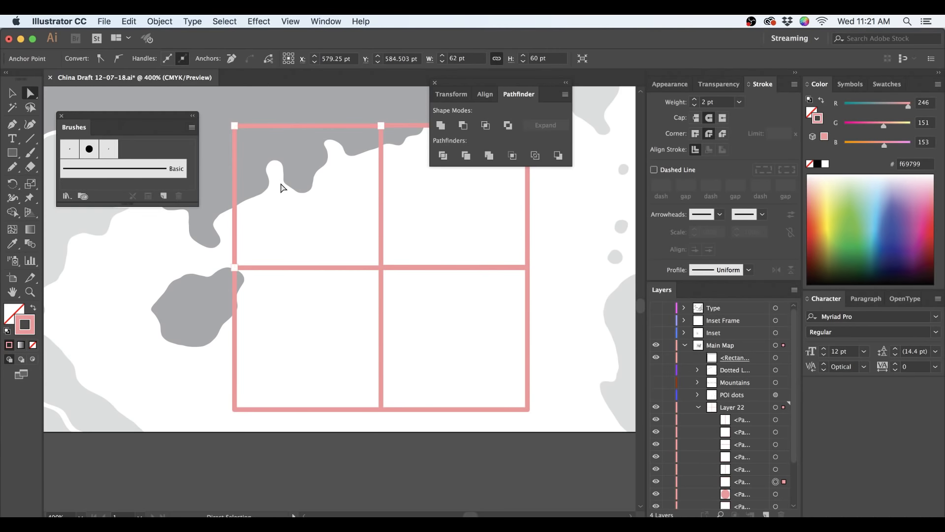
key(BackSpace)
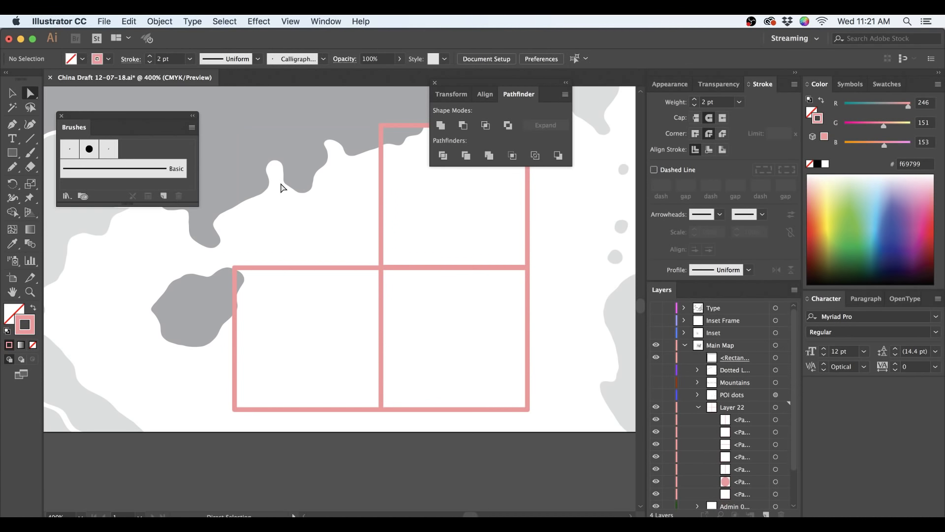
click(275, 409)
key(BackSpace)
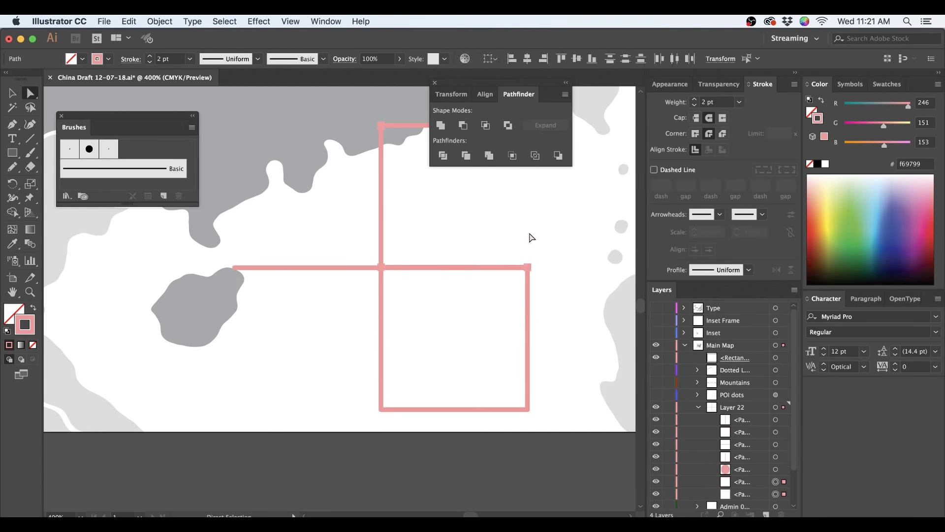
click(529, 343)
key(BackSpace)
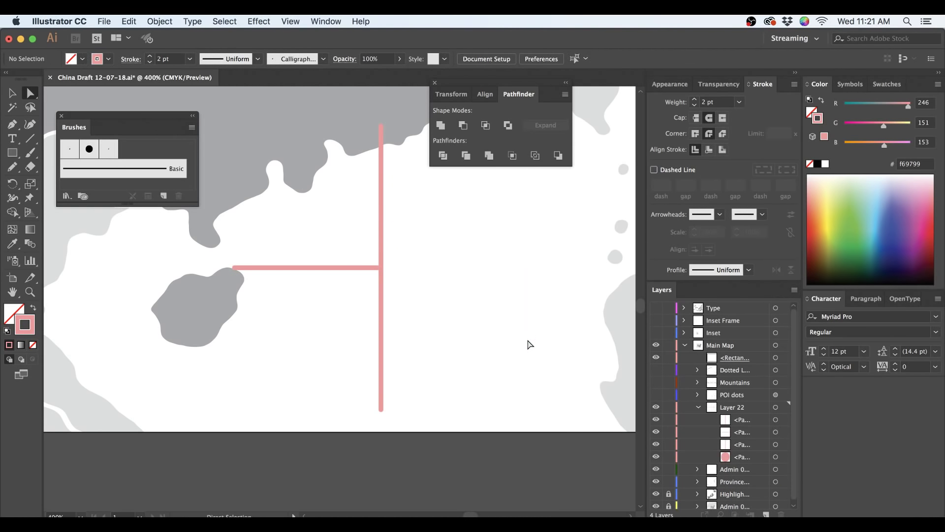
- Undo the last segment deletion and shift the grid's left horizontal segment slightly to the right
key(ctrl+z)
click(523, 250)
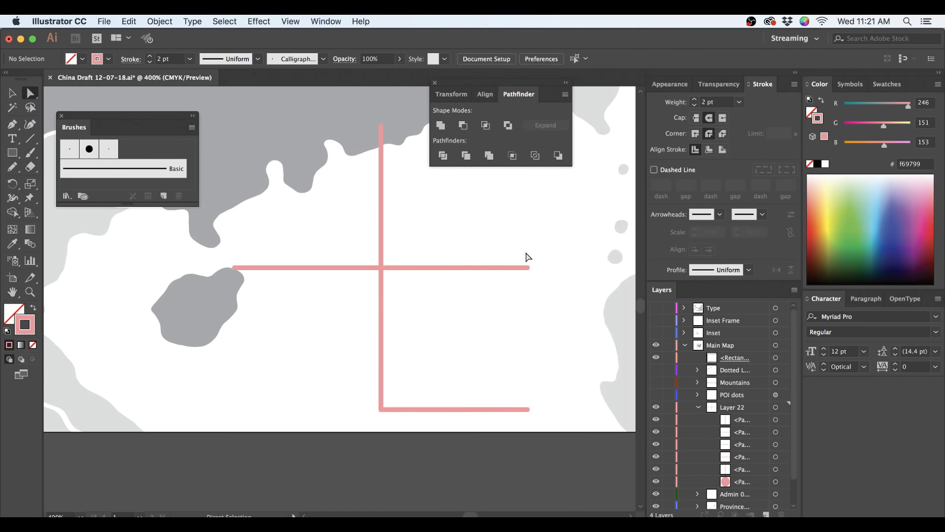
click(527, 268)
drag(526, 268, 487, 270)
click(534, 321)
key(v)
scroll(537, 409, up, 3)
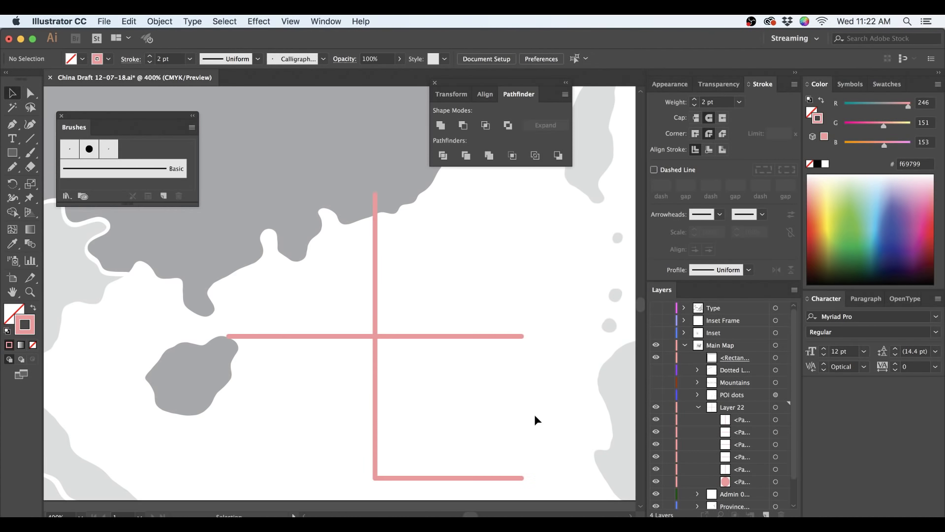
scroll(520, 426, down, 1)
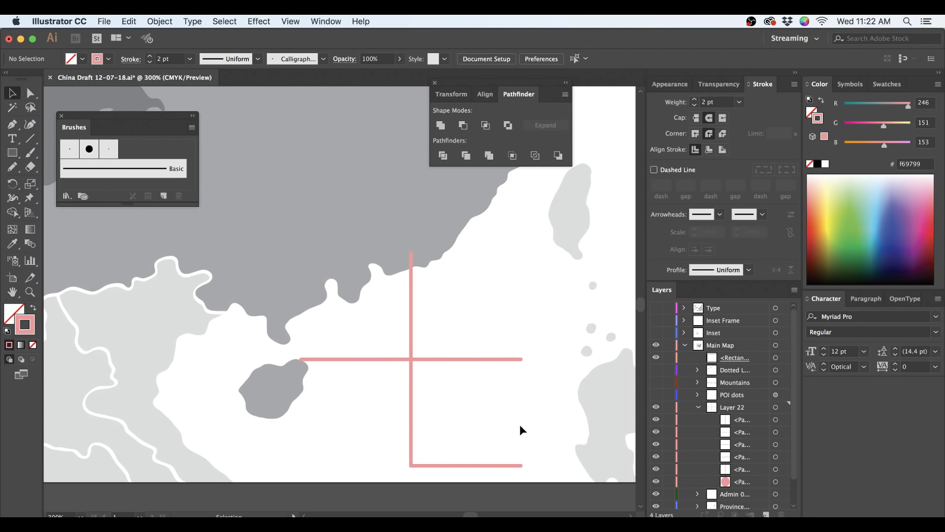
mouse_move(364, 359)
mouse_down()
mouse_move(357, 335)
mouse_move(376, 359)
mouse_up()
- Delete Layer 22 together with the demonstration line segments it contains
click(485, 404)
click(756, 409)
click(782, 514)
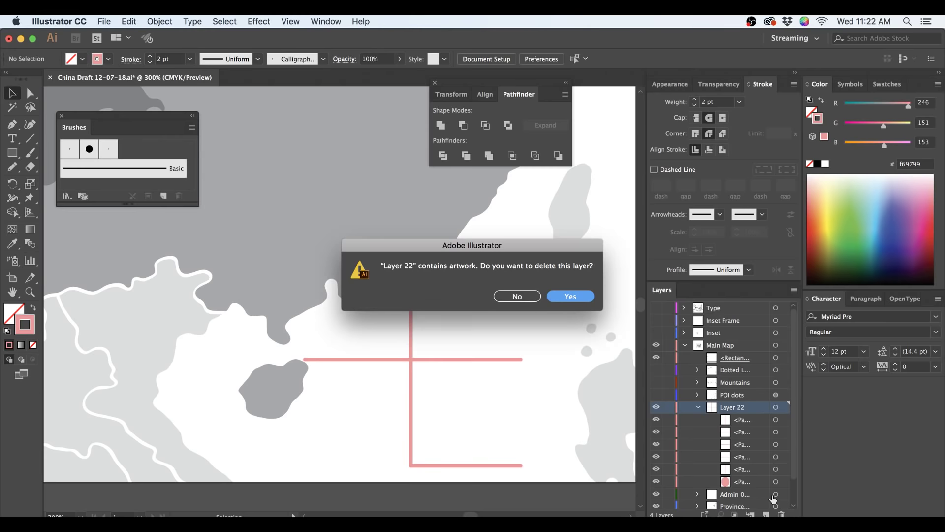
key(Return)
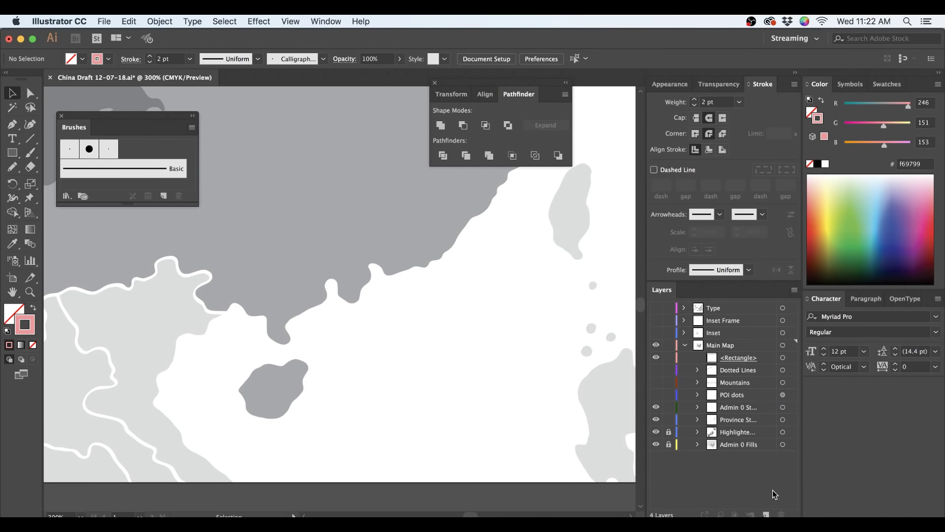
- Make the POI dots layer visible on the main map
click(656, 395)
scroll(505, 304, down, 3)
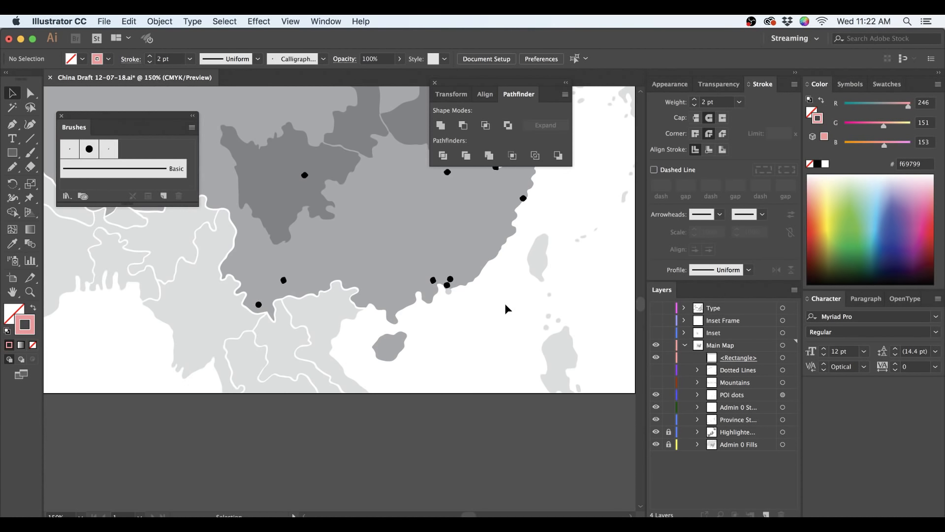
drag(503, 256, 486, 384)
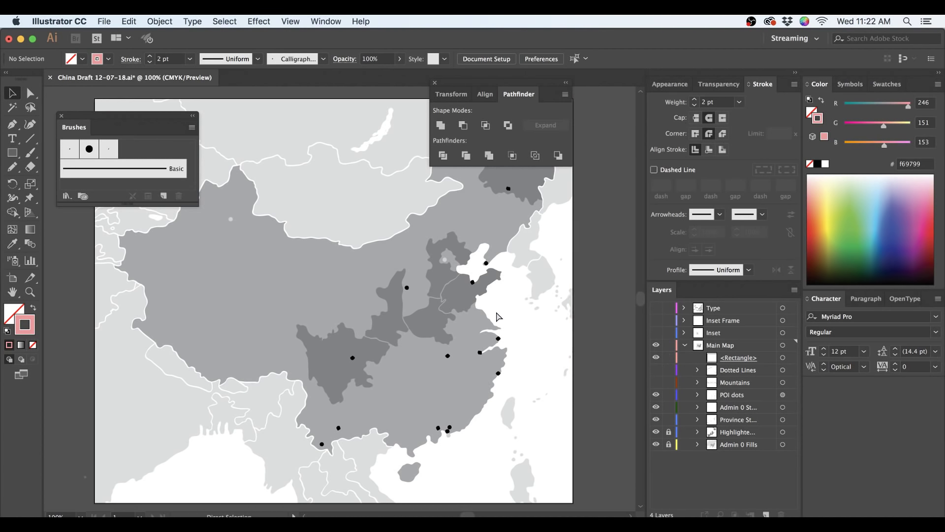
- Switch to Chrome to examine the city dots and labels on the published China map, and return to Illustrator
key(super+Tab)
click(353, 47)
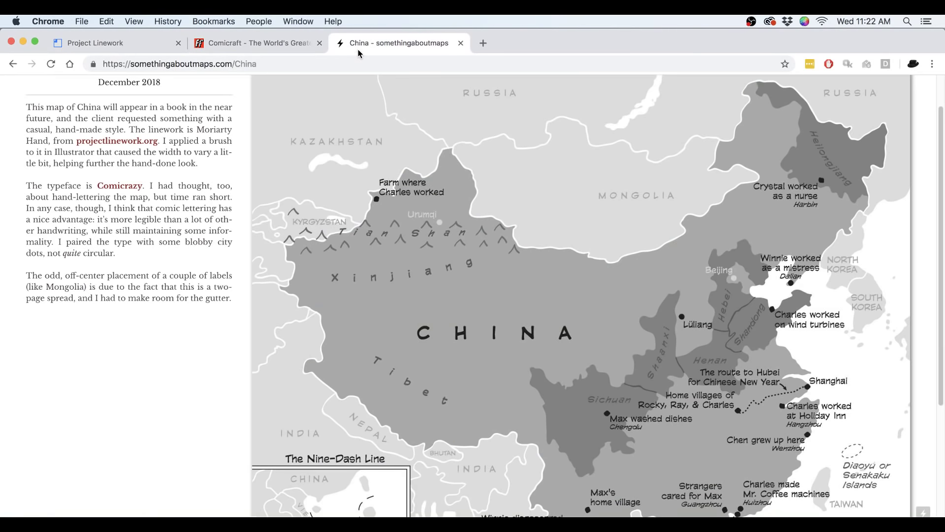
scroll(746, 324, down, 1)
scroll(746, 325, down, 5)
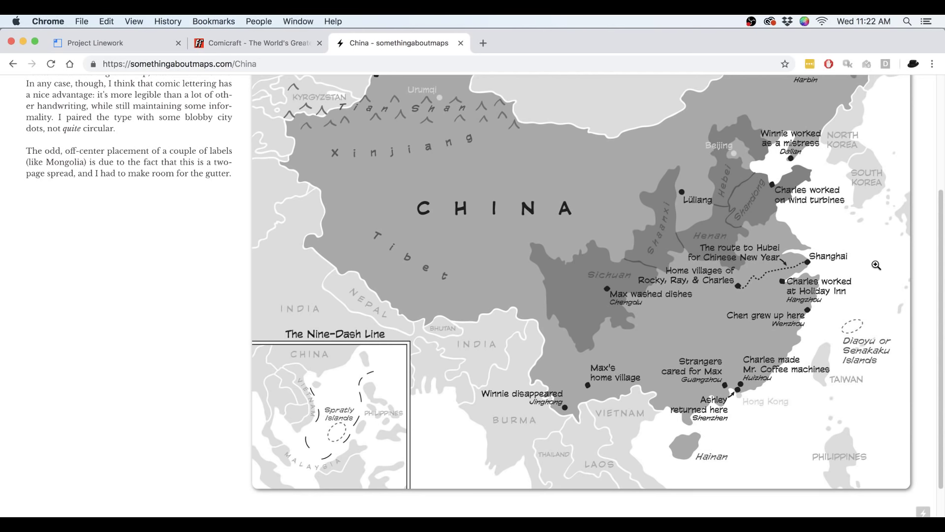
key(super+Tab)
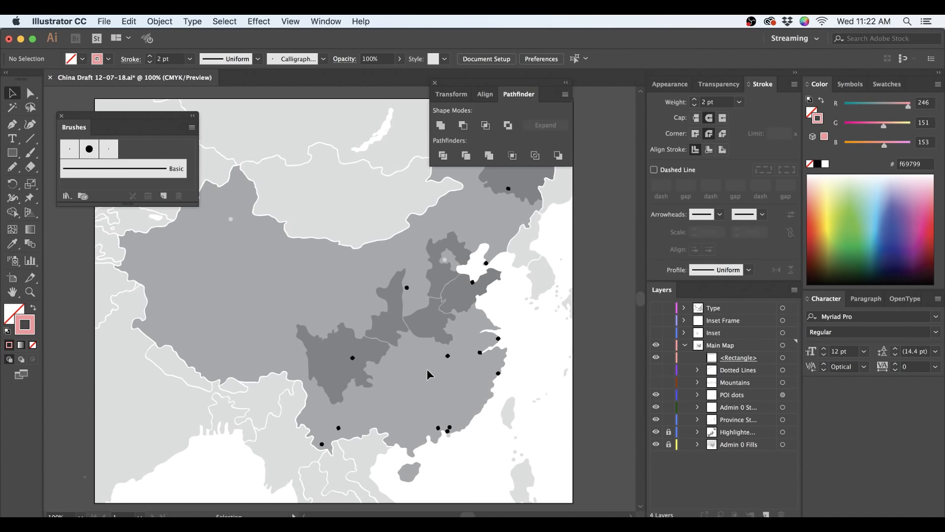
- Select the black city dot in southeastern China's interior and compare its underlying path in outline view with its preview
key(z)
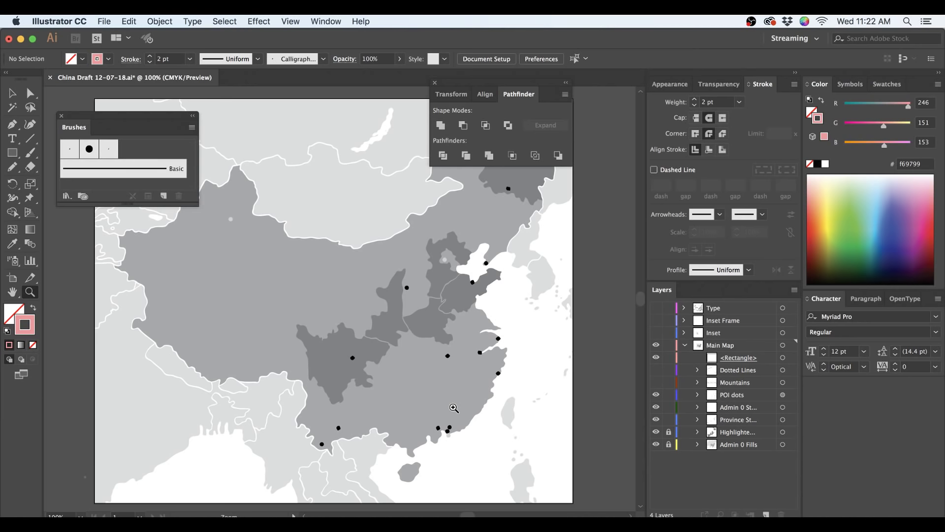
drag(394, 331, 490, 383)
key(v)
click(366, 281)
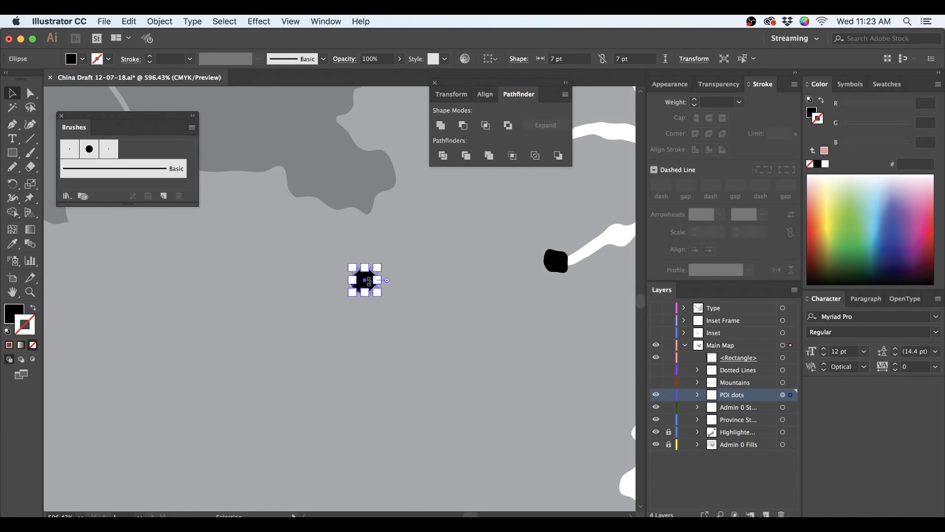
scroll(389, 276, up, 3)
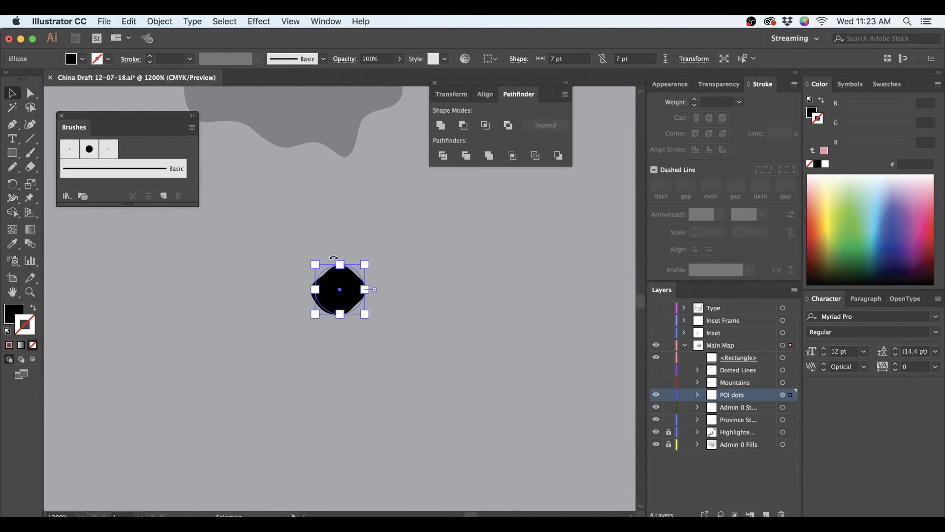
key(ctrl+y)
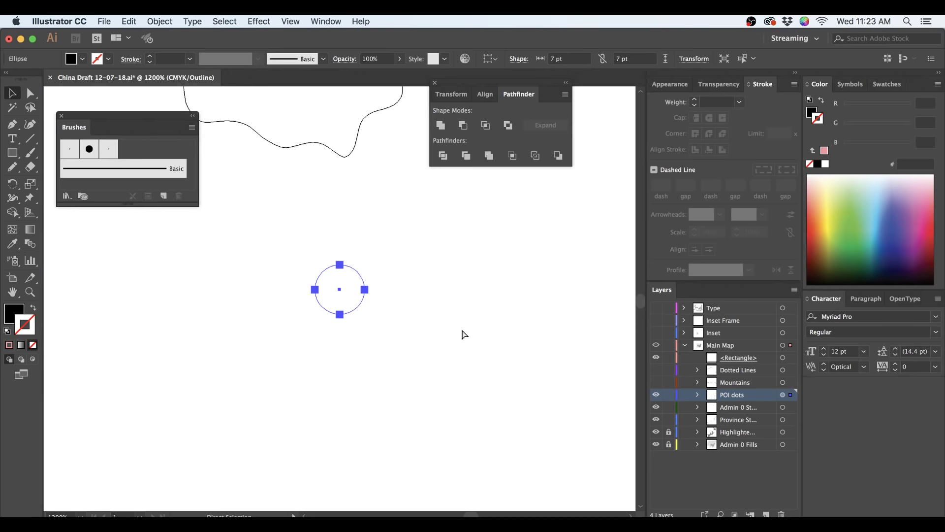
key(ctrl+y)
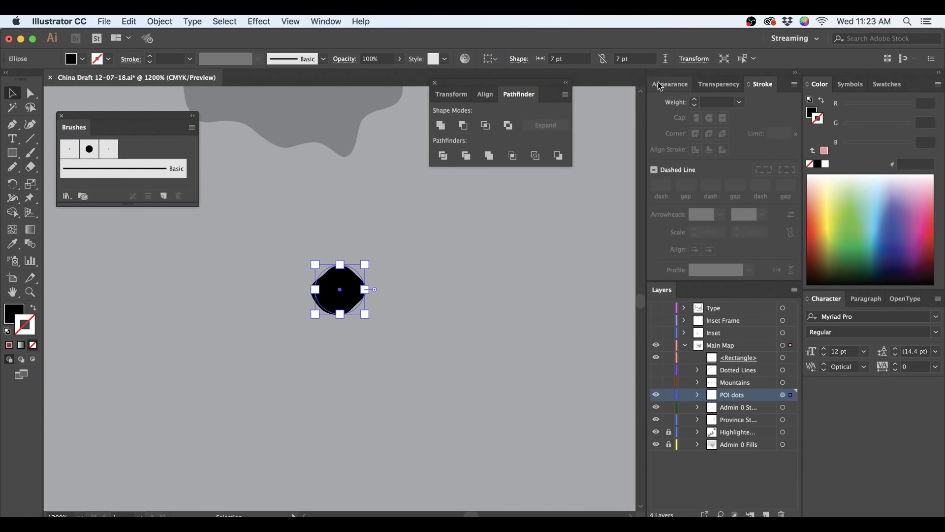
- Inspect the Roughen effect among the selected dot's appearance attributes, switching it off and back on
click(667, 85)
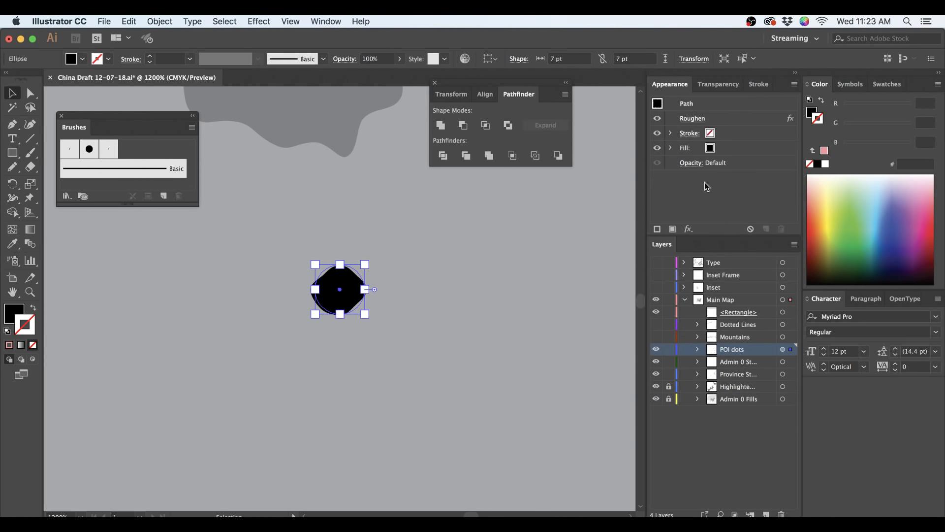
click(727, 122)
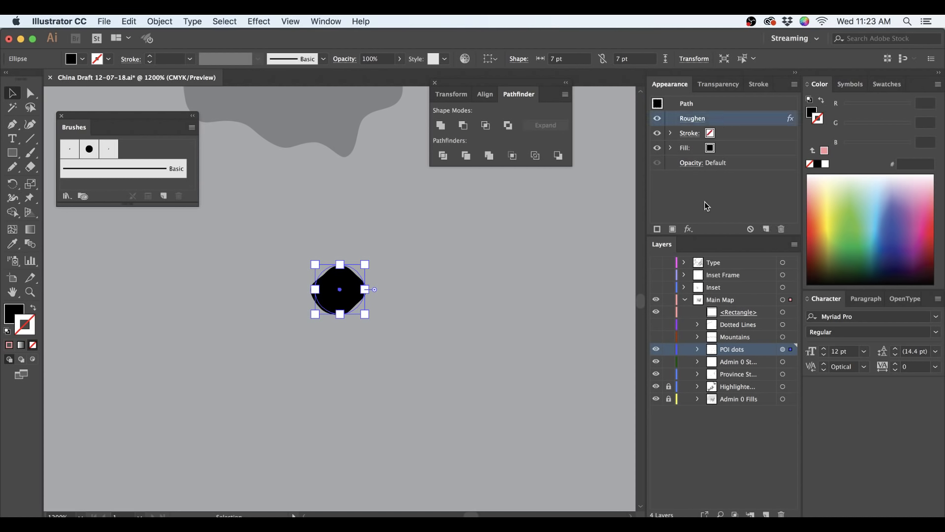
click(658, 119)
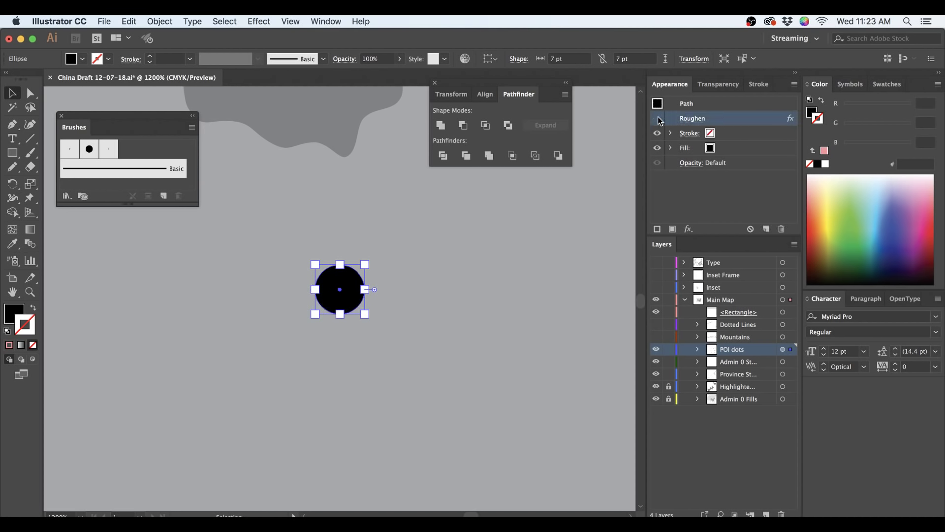
click(658, 119)
- Locate Roughen among the Distort & Transform effects and open the settings of the dot's existing Roughen effect
click(262, 18)
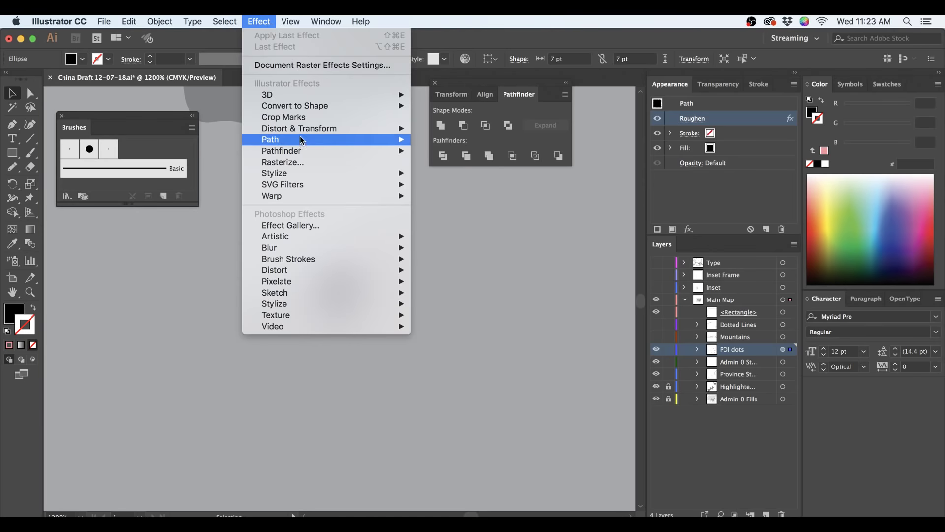
mouse_move(304, 134)
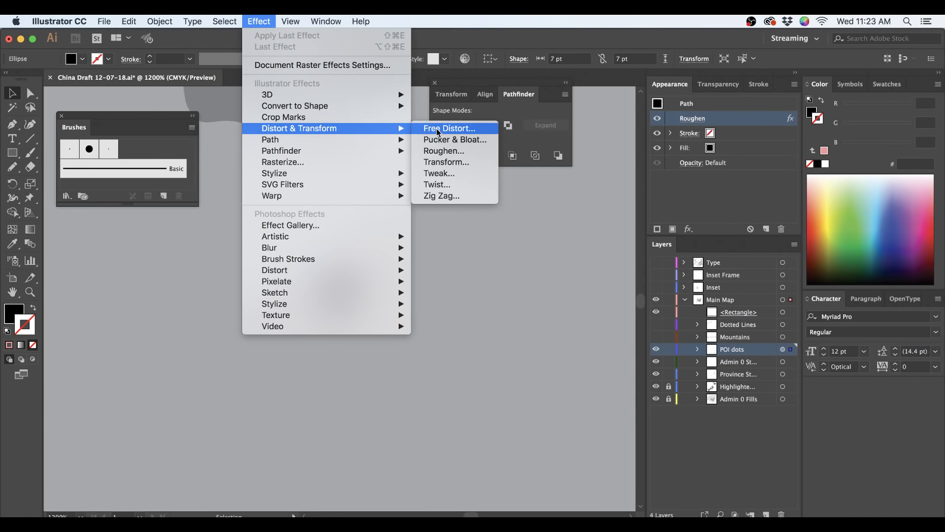
click(479, 150)
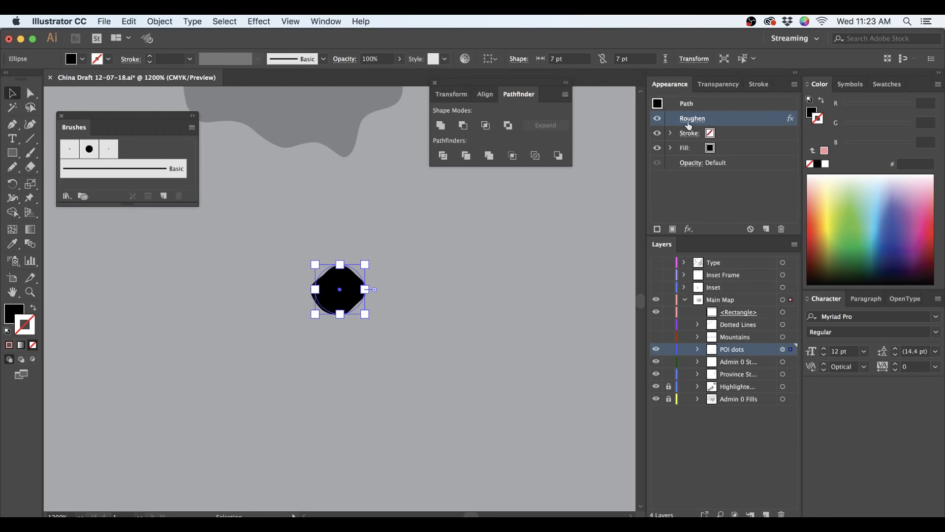
click(689, 121)
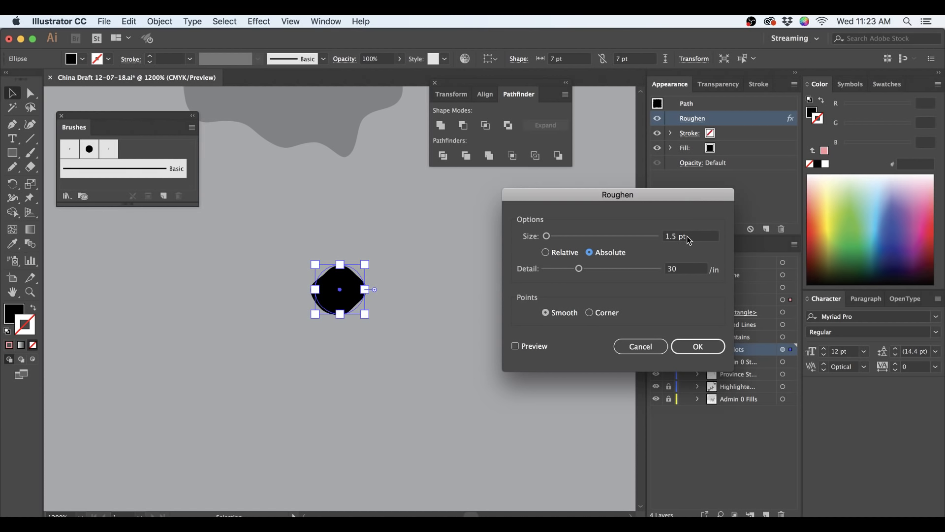
- Preview the dot's Roughen effect with corner and smooth points, and try an absolute size of 3 pt
click(592, 314)
click(522, 347)
click(566, 316)
triple_click(717, 236)
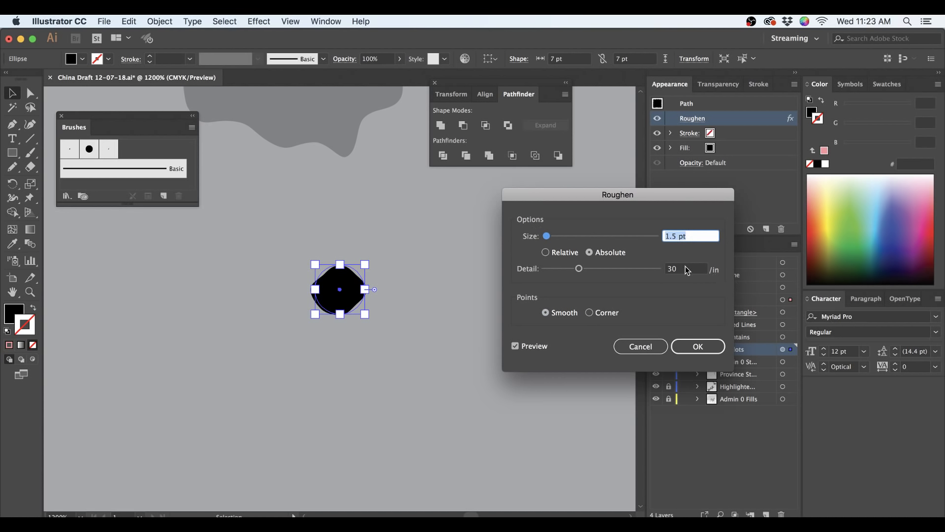
text(3)
key(Tab)
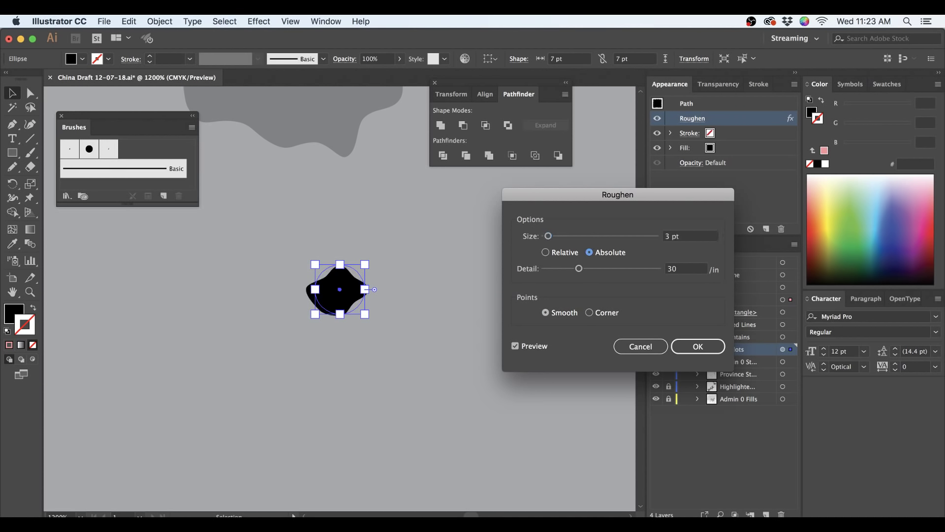
- Set the dot's Roughen size to 1.5 pt and try a detail of 20 per inch
click(703, 242)
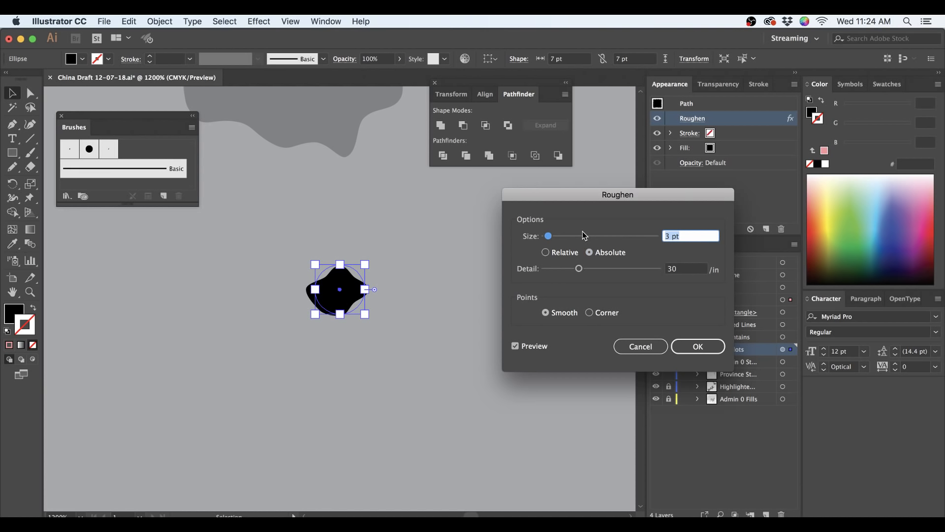
text(1.5)
key(Tab)
click(671, 272)
text(20)
key(Tab)
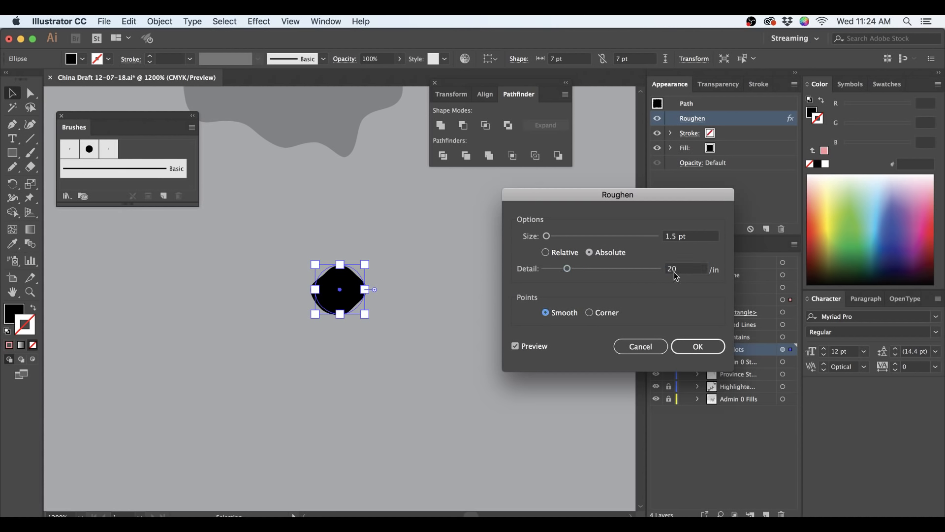
- Try a Roughen detail of 60 per inch on the dot and discard the changed effect settings
click(696, 269)
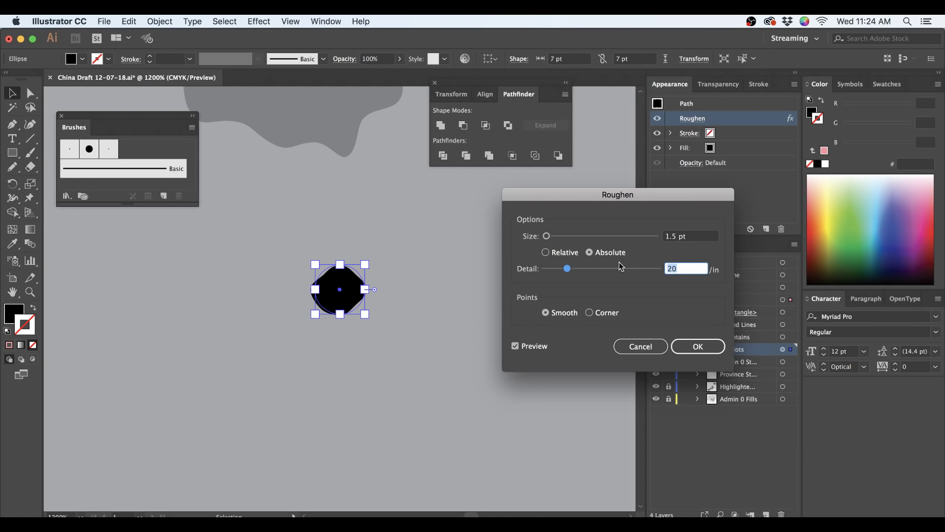
text(60)
key(Tab)
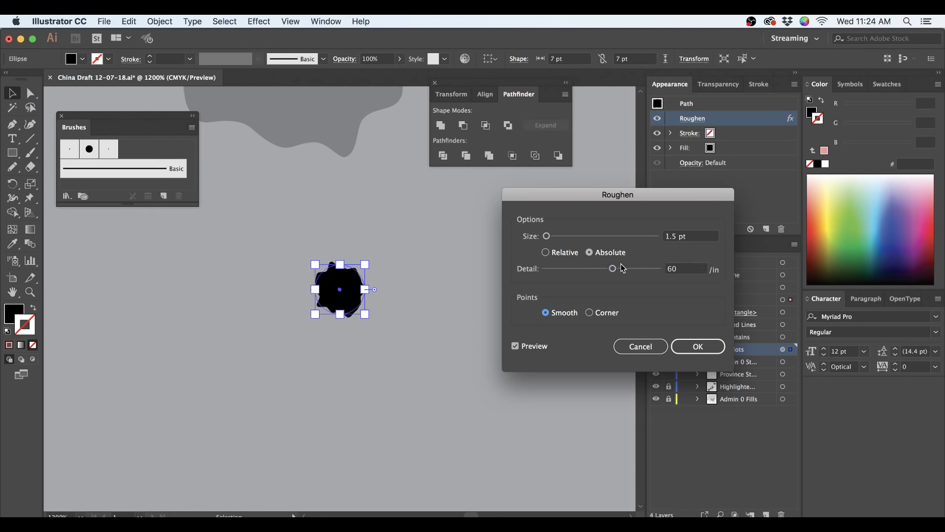
click(652, 347)
- Deselect the dot, draw a slightly rising straight line segment below it, and give the line a black stroke
click(372, 212)
key(backslash)
drag(255, 396, 470, 363)
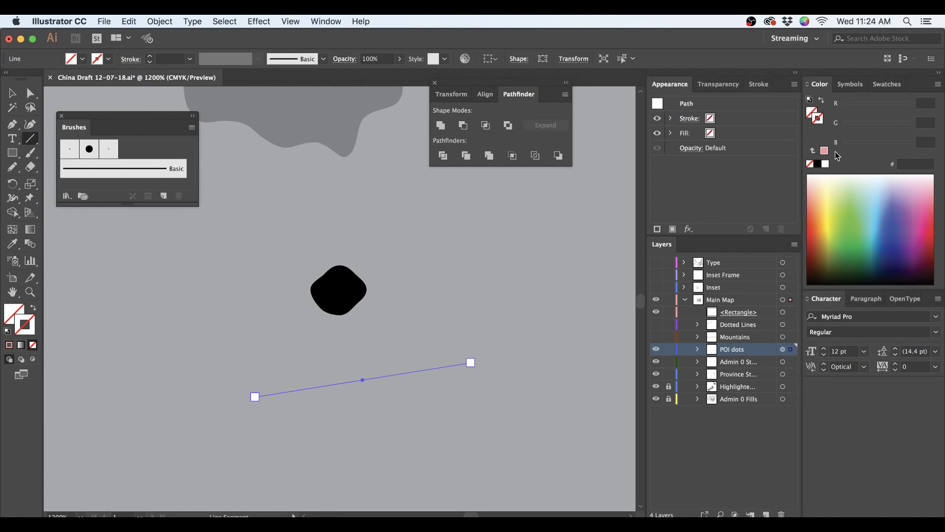
click(818, 164)
- Preview Roughen on the black line with an absolute size of 5 pt and smooth points, and cancel the effect
click(266, 19)
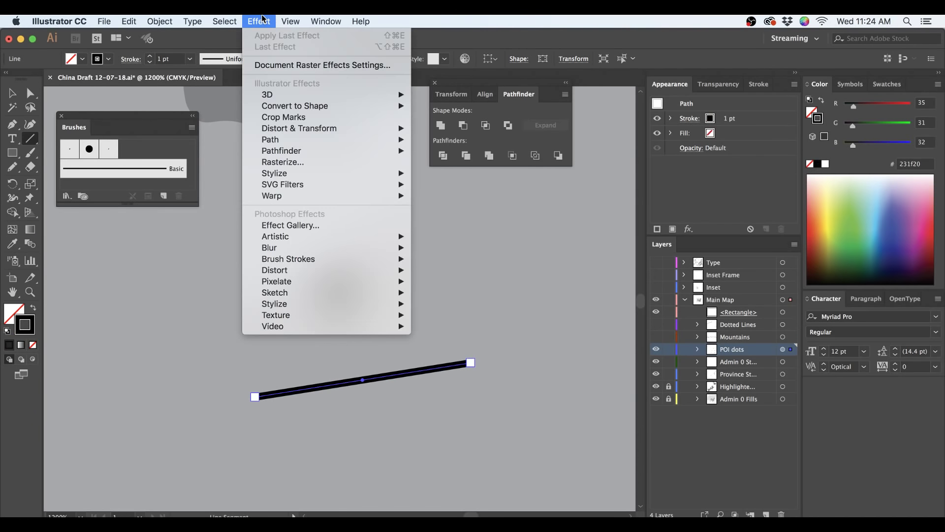
mouse_move(283, 133)
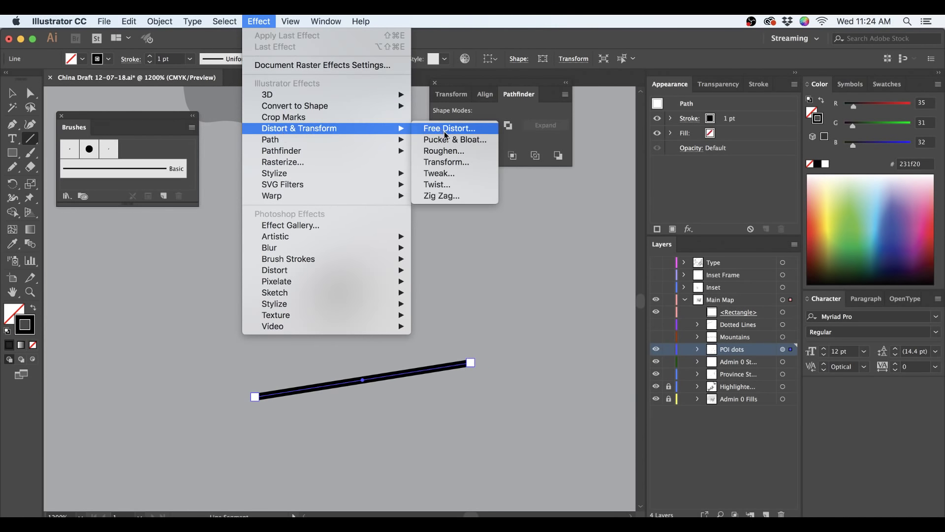
click(443, 151)
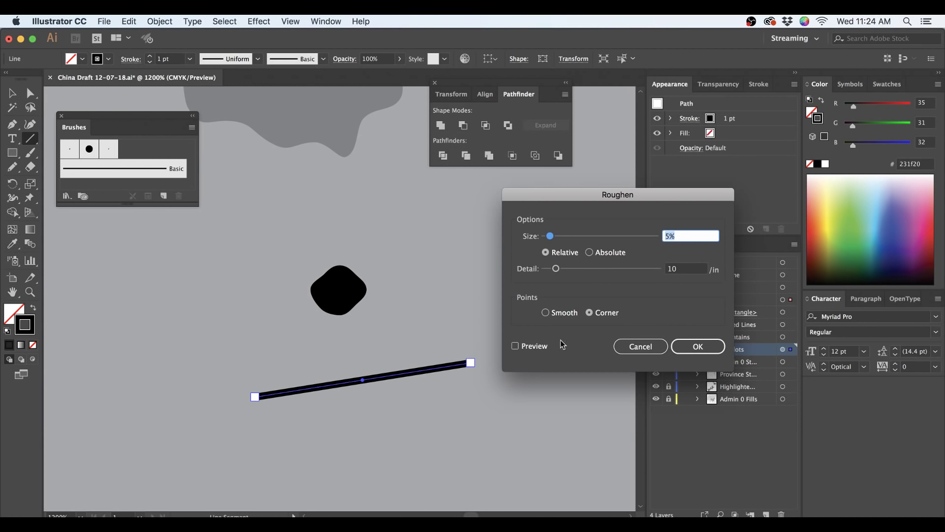
click(539, 349)
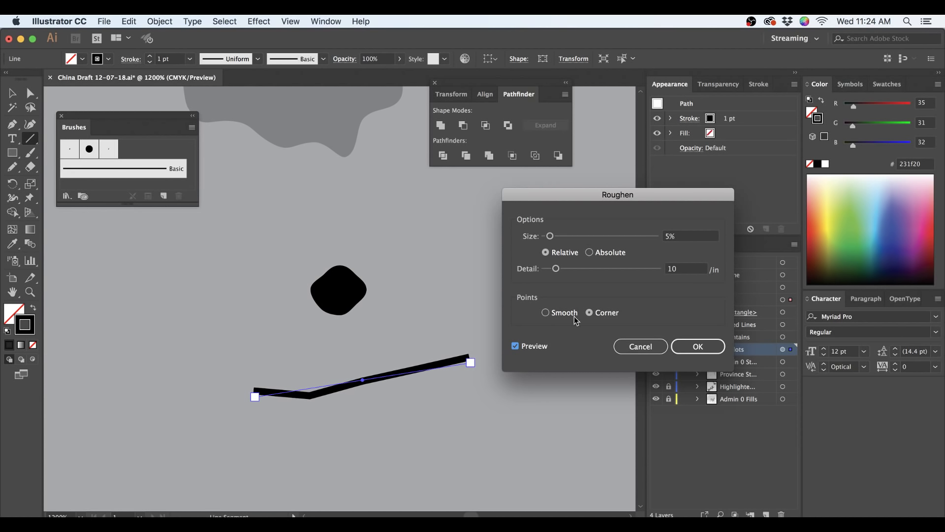
click(609, 253)
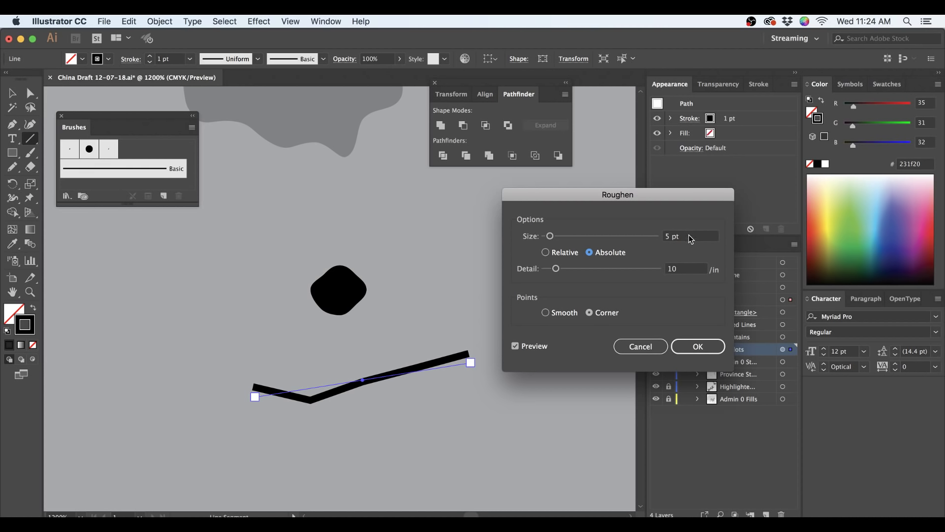
click(570, 315)
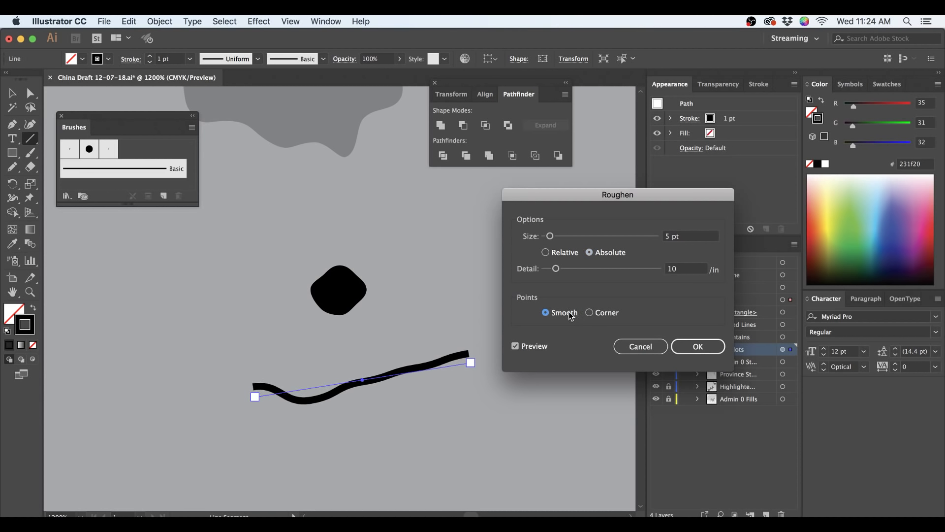
click(634, 347)
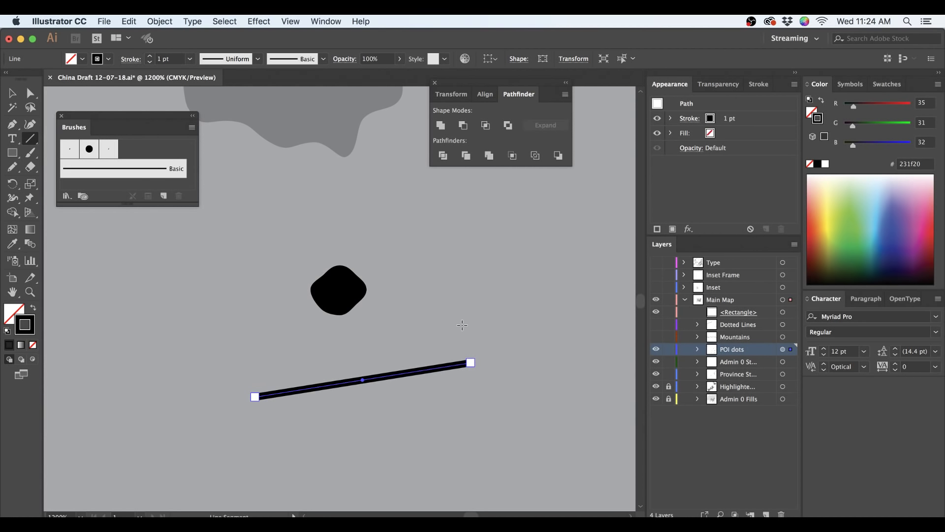
- Delete the black test line below the dot and return to the Selection tool
key(Delete)
key(v)
key(super+minus)
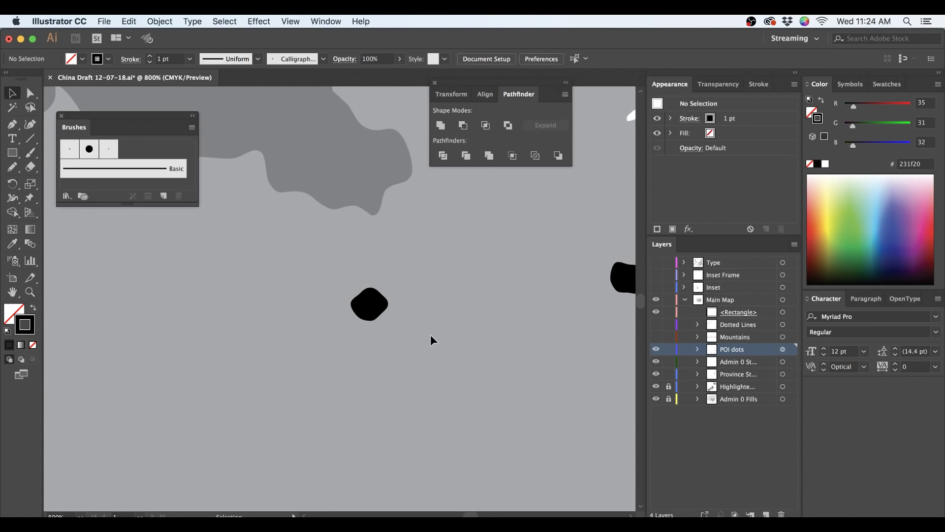
- Try out a rotated duplicate of the inland POI dot beside the original, and delete the copy
key(super+minus)
scroll(469, 300, right, 4)
scroll(468, 300, down, 1)
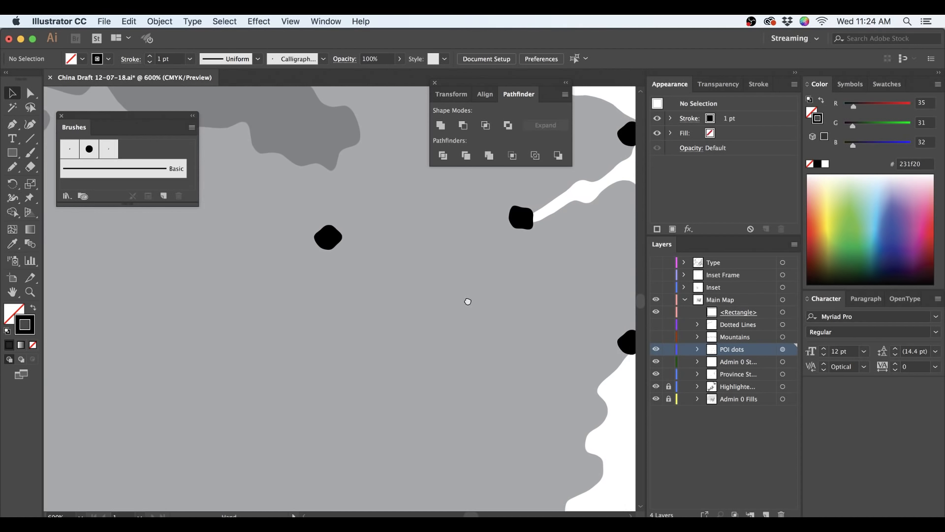
drag(287, 289, 420, 304)
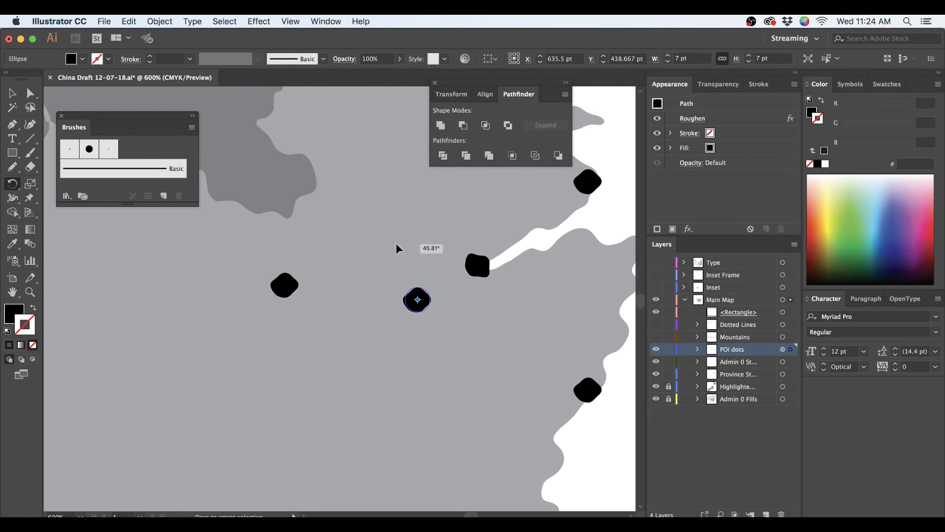
key(r)
key(super+shift+a)
key(v)
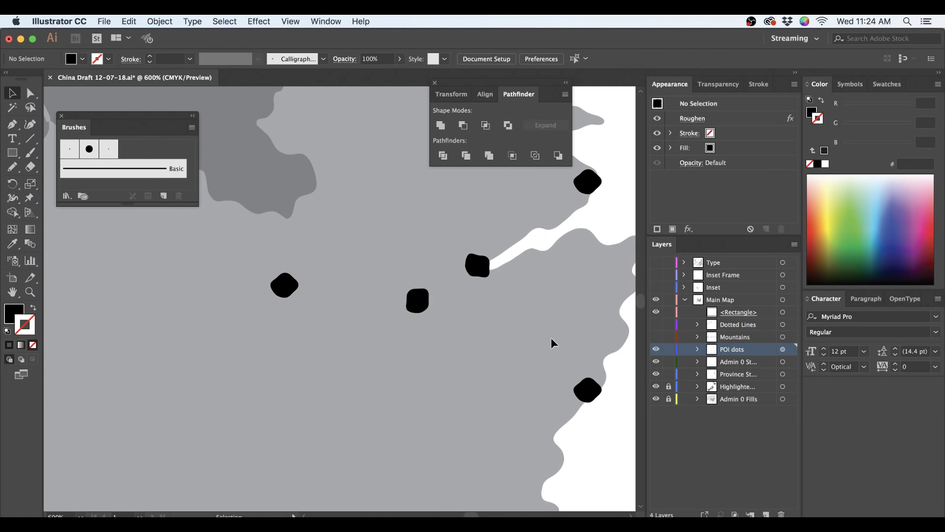
click(418, 301)
key(Delete)
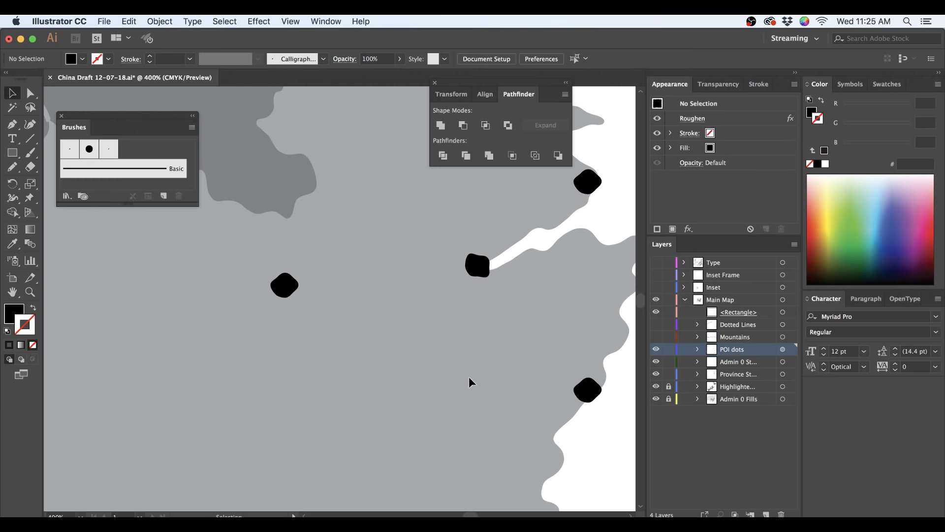
- Examine the placement of the POI dots across eastern and southern China
alt+scroll(469, 376, down, 2)
mouse_move(421, 408)
mouse_down()
mouse_move(452, 349)
mouse_move(504, 317)
mouse_up()
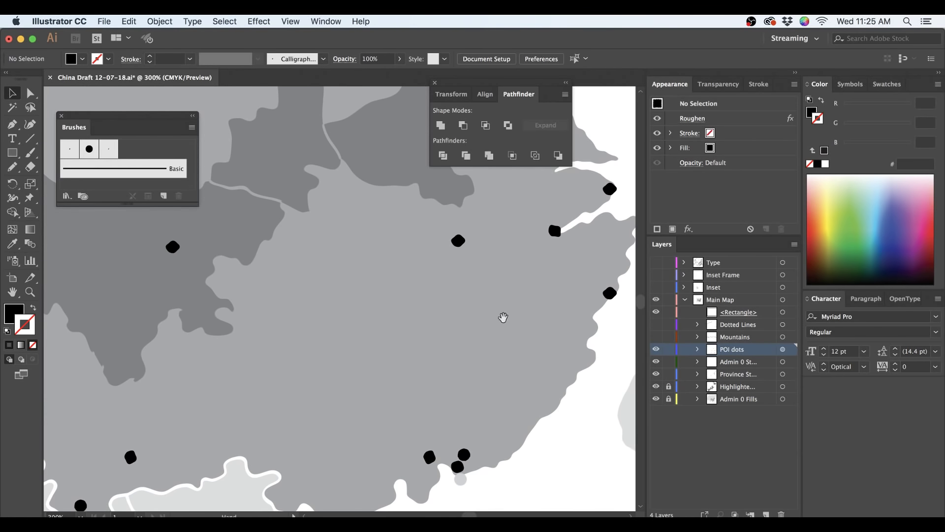
drag(283, 348, 406, 304)
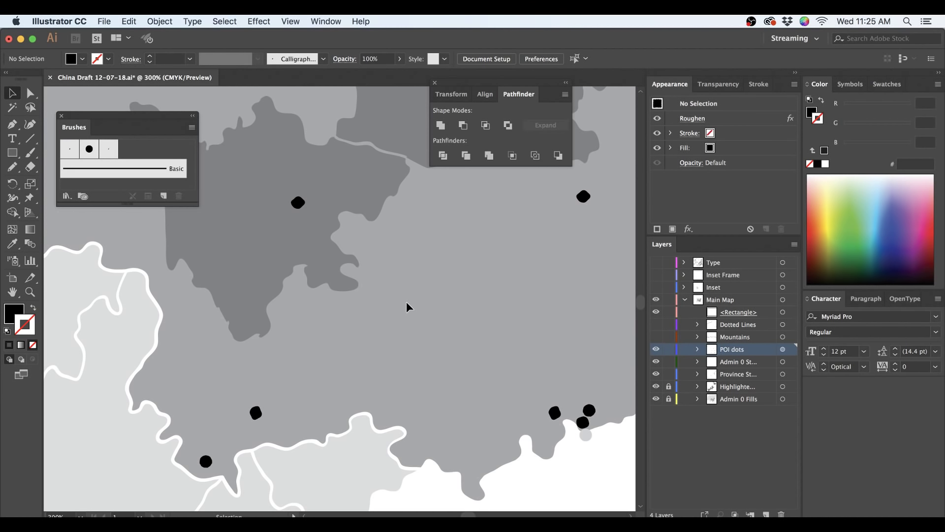
scroll(406, 301, down, 1)
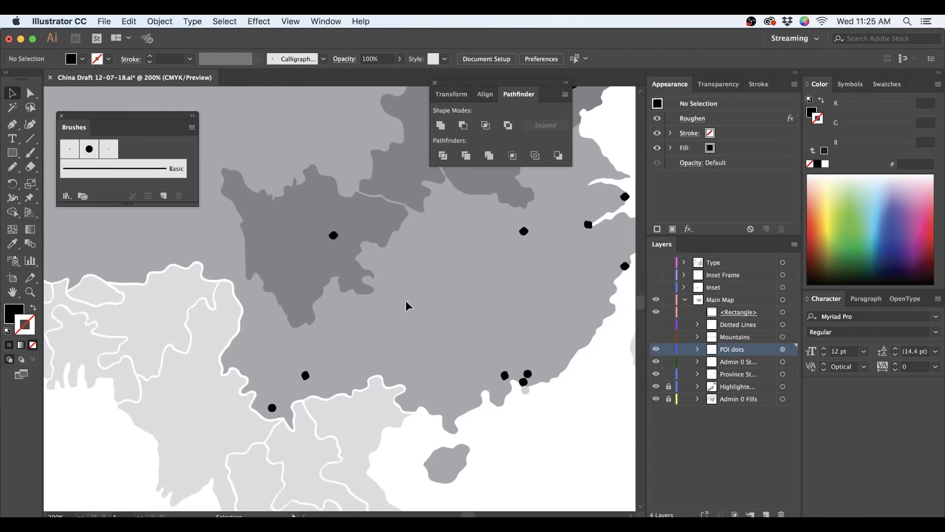
drag(409, 274, 341, 356)
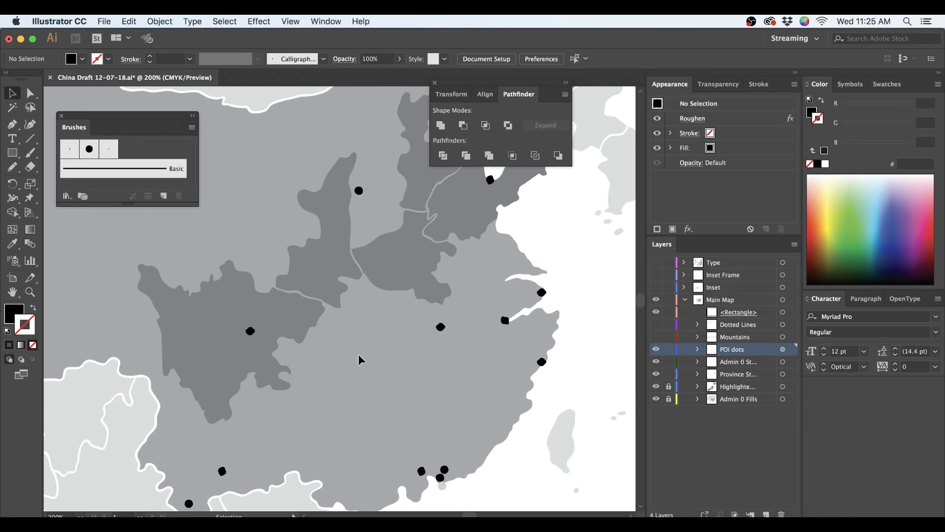
scroll(317, 299, down, 1)
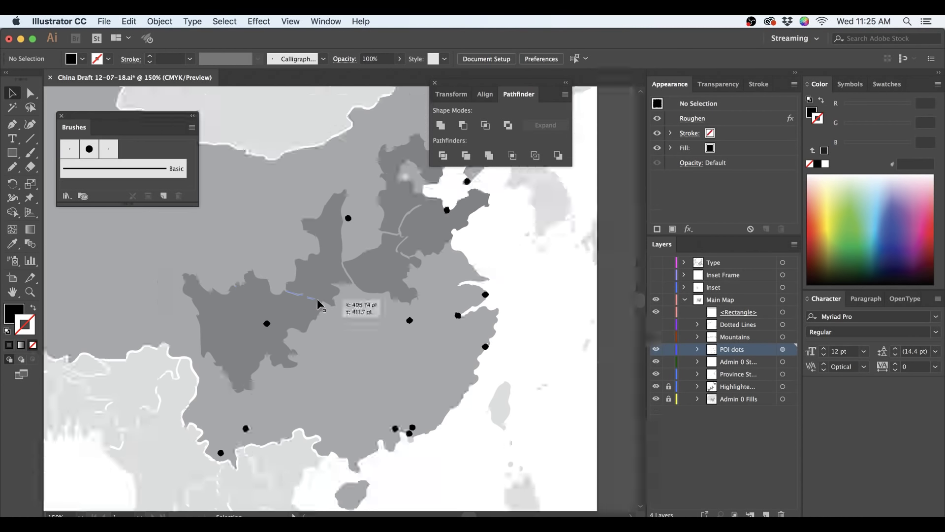
drag(317, 299, 385, 312)
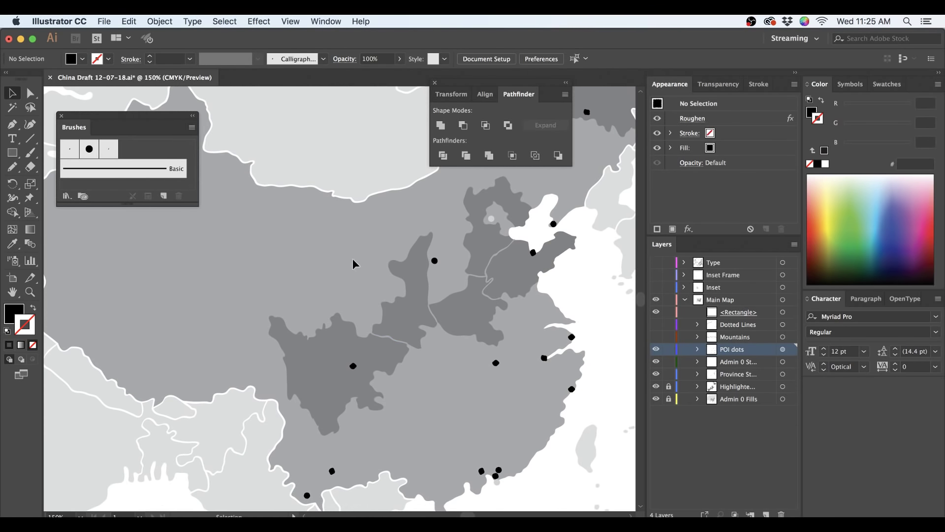
- Make the Mountains layer visible and active, and lock the POI dots layer and the Admin 0 and Province layers directly beneath it
click(656, 337)
drag(269, 274, 271, 275)
scroll(271, 276, up, 5)
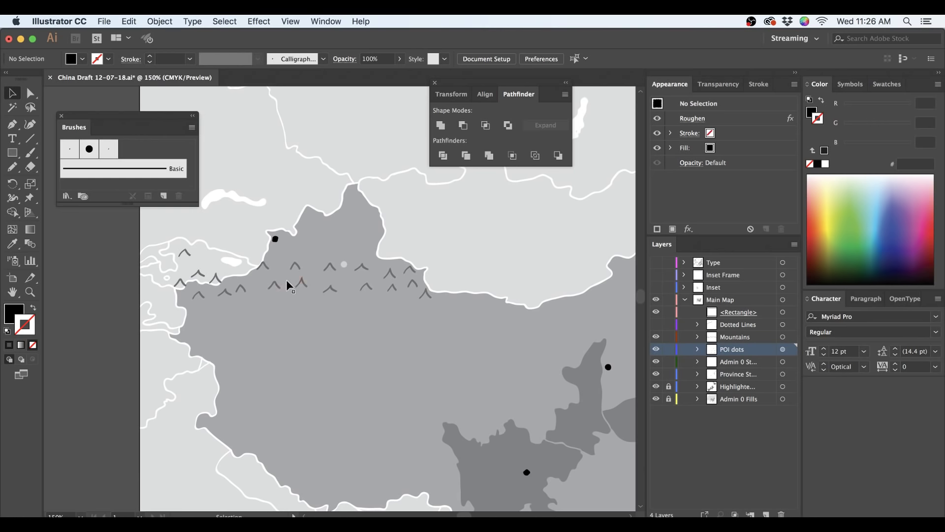
scroll(286, 283, up, 2)
scroll(285, 279, up, 1)
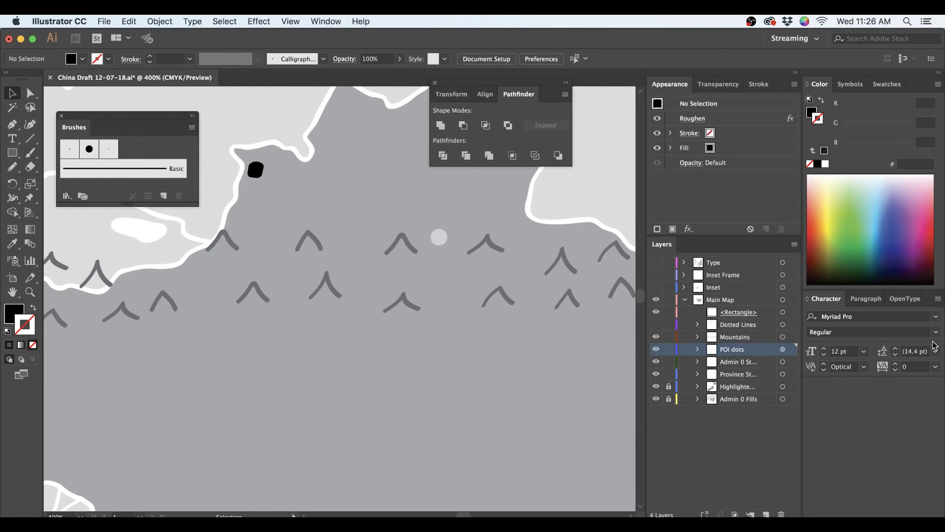
click(751, 337)
drag(669, 349, 669, 374)
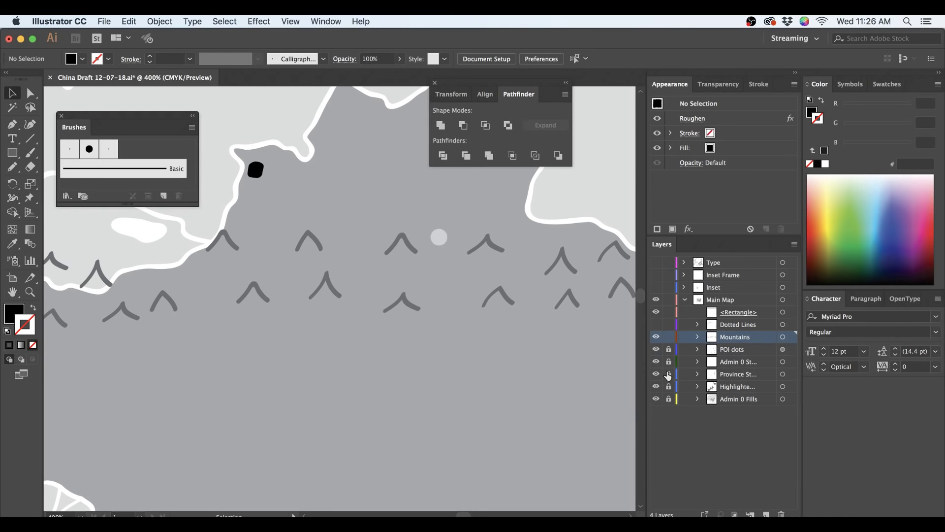
- Draw a peak-shaped mountain about 22 pt wide below the existing ones with the Pencil tool and a black stroke, and trim its tail
key(n)
key(shift+x)
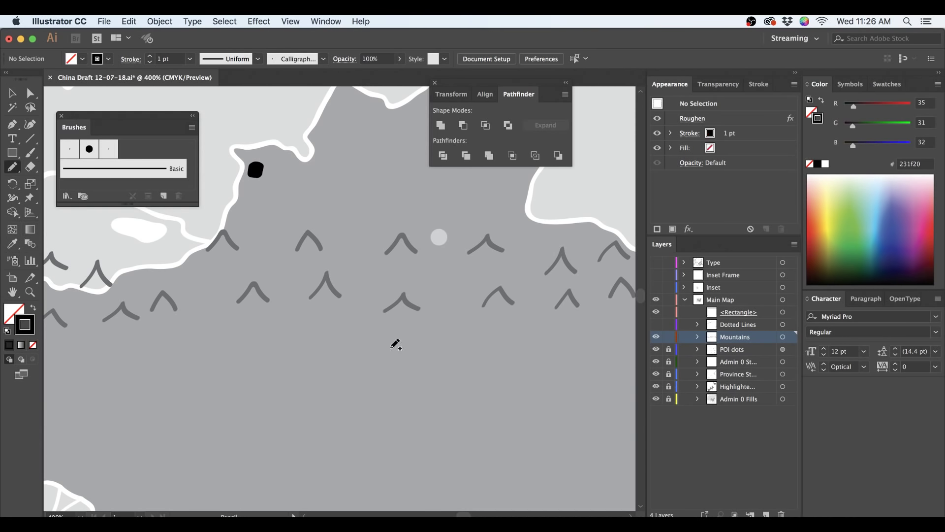
mouse_move(271, 395)
mouse_down()
mouse_move(289, 368)
mouse_move(322, 399)
mouse_up()
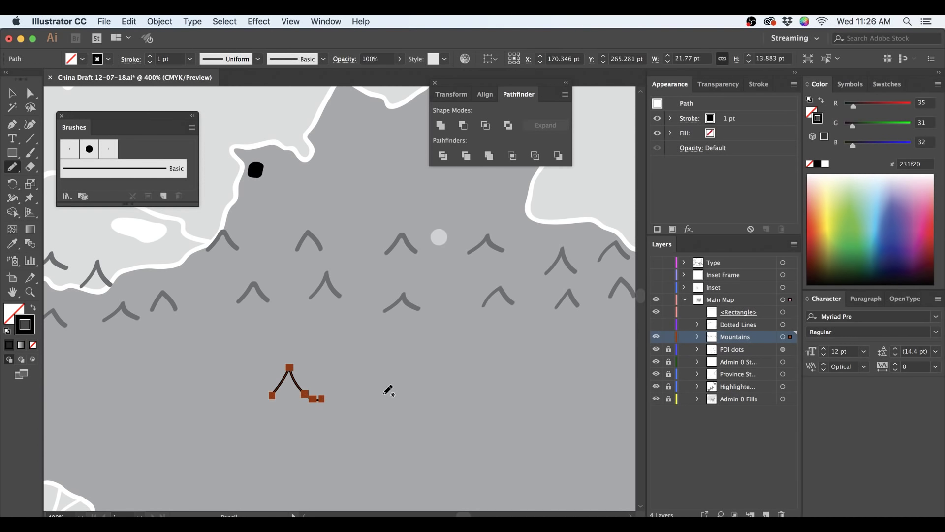
super+click(322, 398)
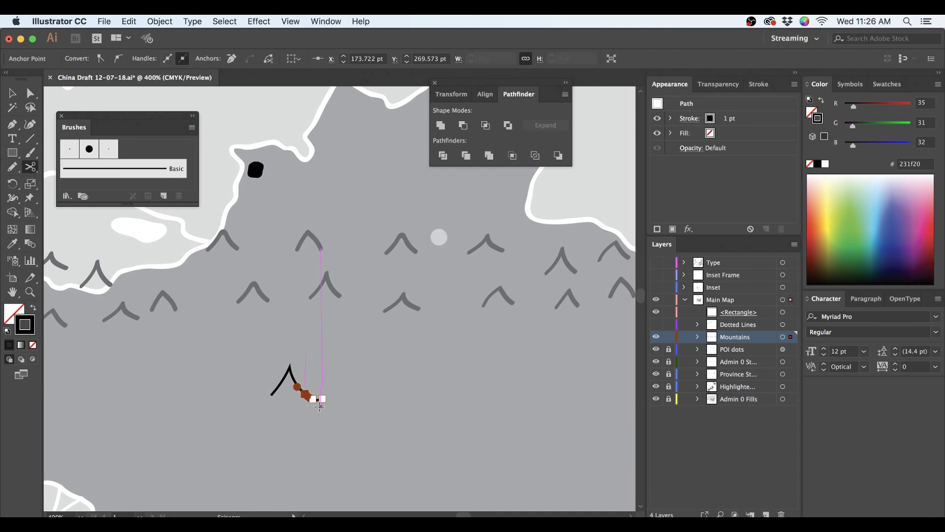
key(Delete)
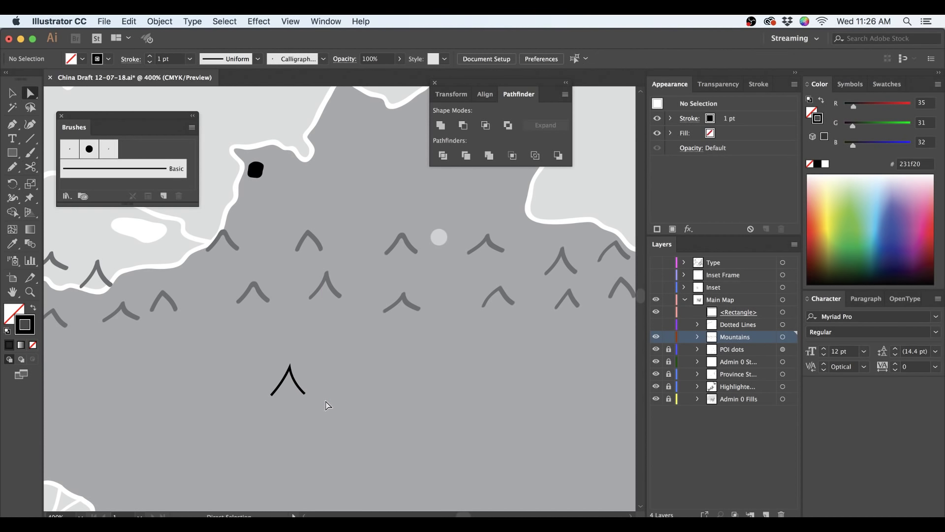
key(v)
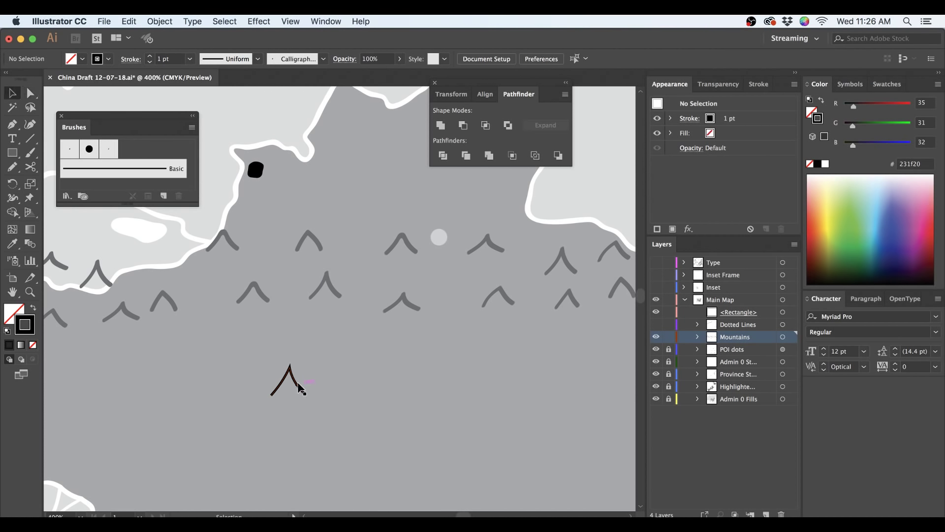
- Remove the newly drawn black mountain symbol
click(301, 386)
click(380, 347)
scroll(376, 372, down, 1)
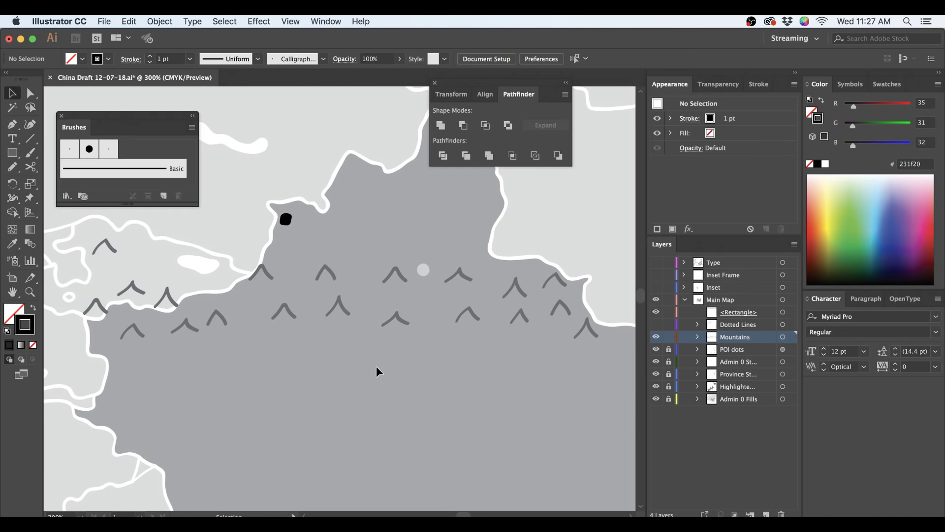
- Lock the Mountains layer and make the Dotted Lines layer visible
scroll(376, 371, down, 2)
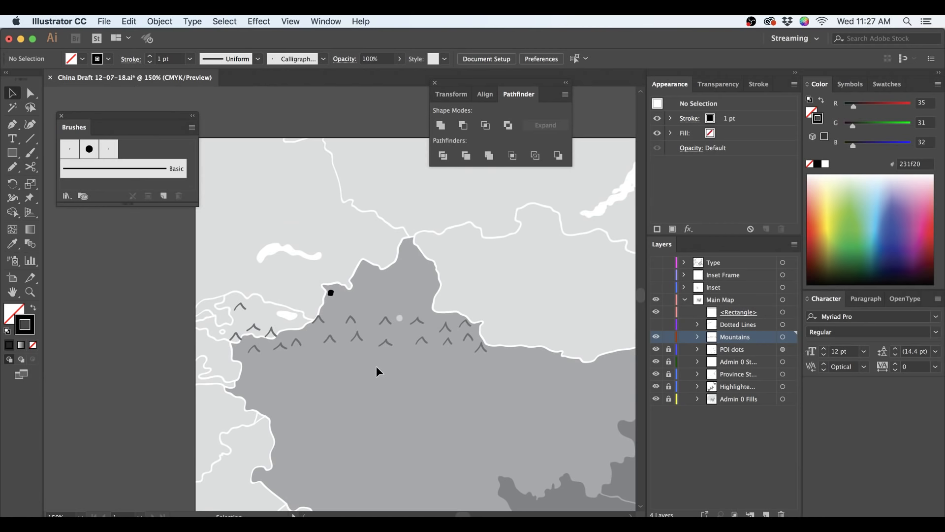
drag(426, 405, 331, 400)
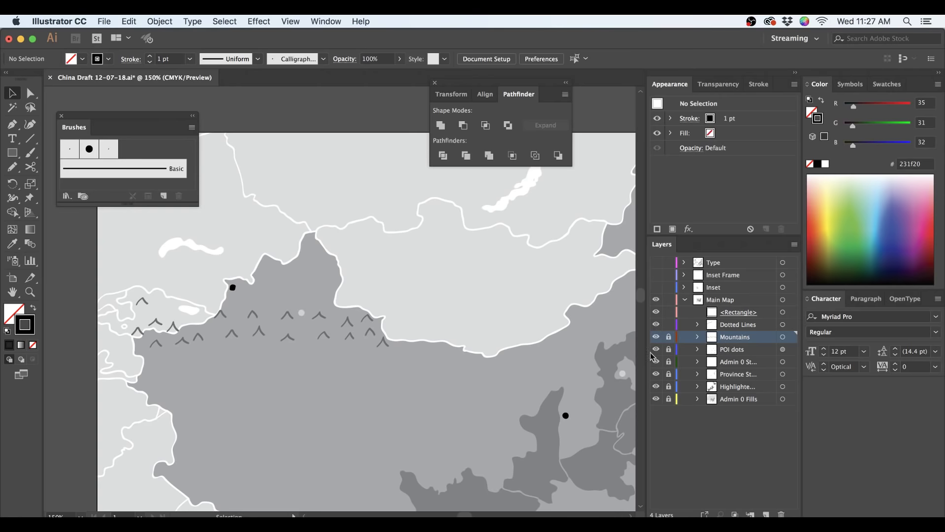
key(space)
drag(579, 397, 335, 241)
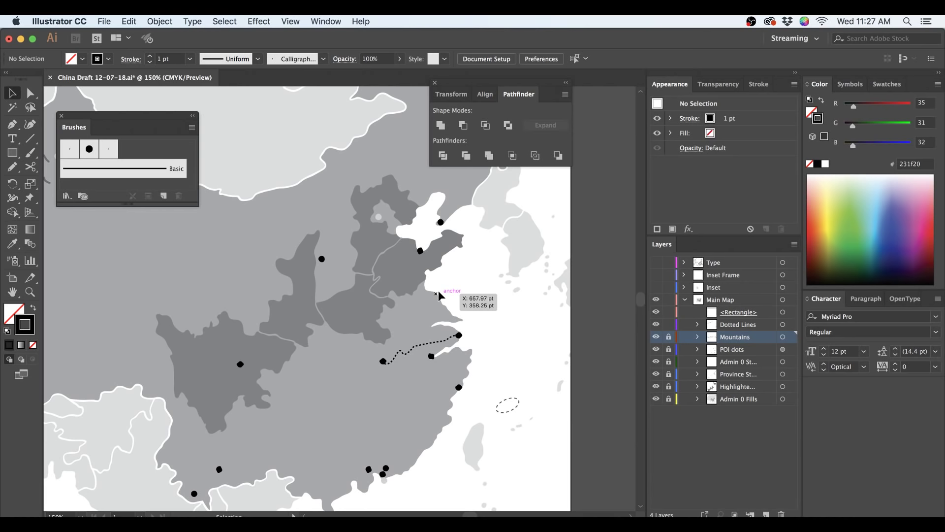
- Expand the Dotted Lines layer and inspect the stroke settings of its path and its ellipse
click(697, 324)
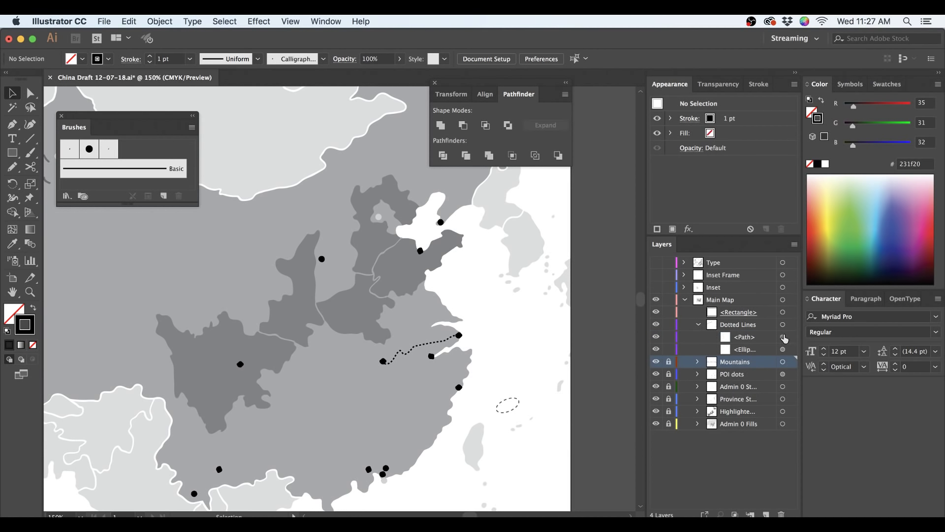
click(791, 339)
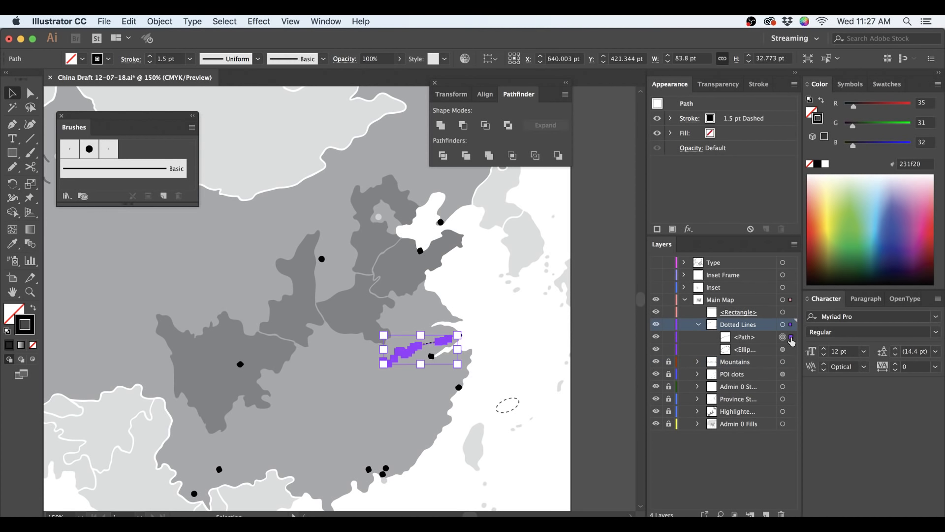
click(791, 349)
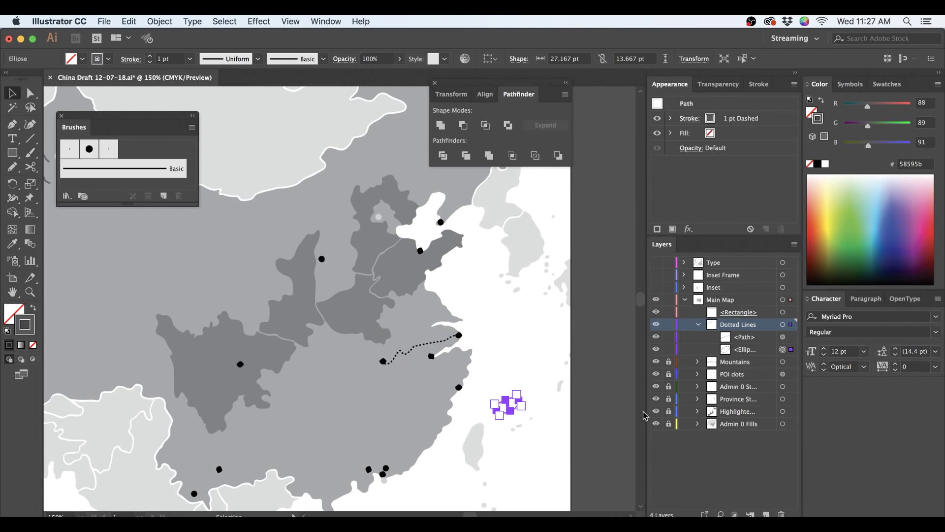
click(628, 409)
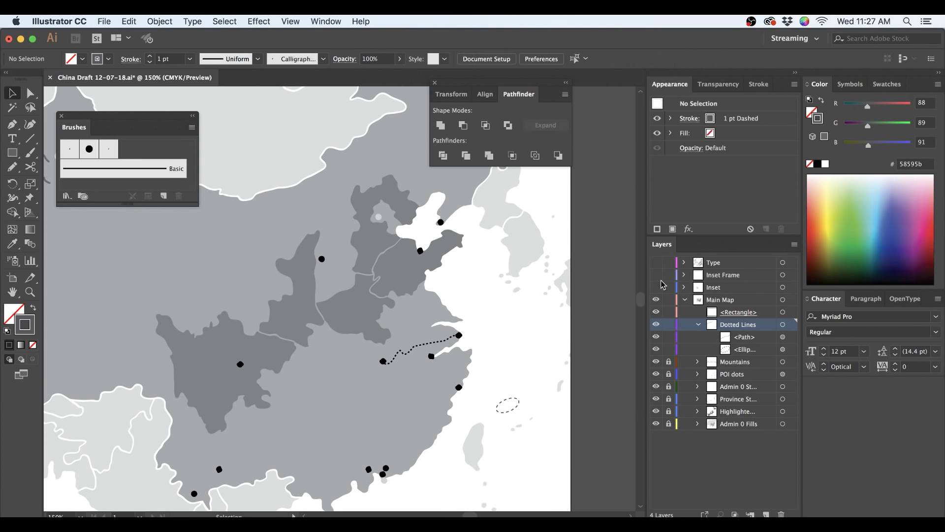
- Switch to Chrome to examine the finished, labelled China map, and return to Illustrator
key(super+Tab)
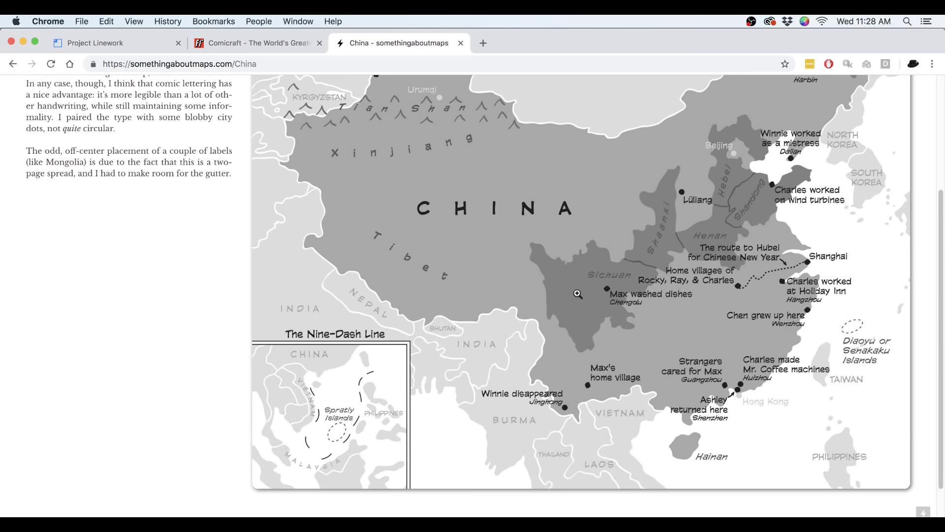
key(super+Tab)
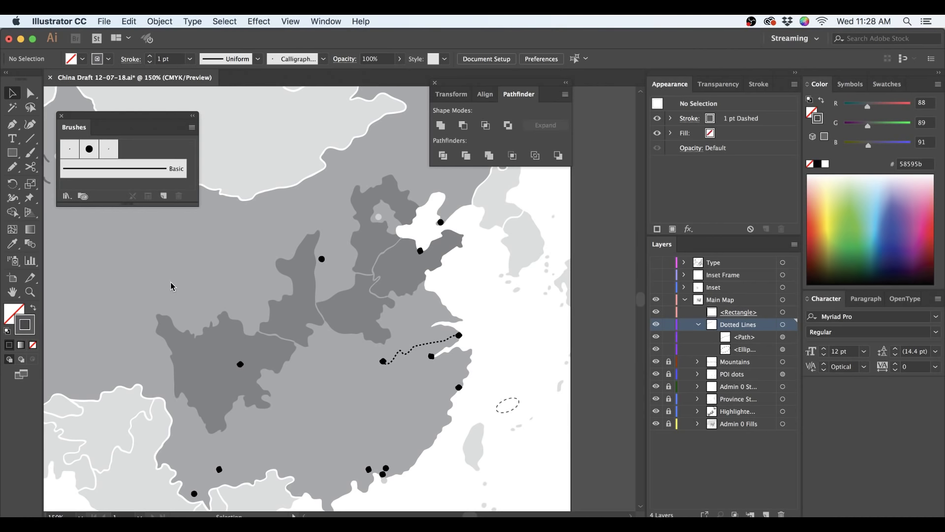
- Collapse the Dotted Lines layer with the whole map in view
alt+super+click(537, 391)
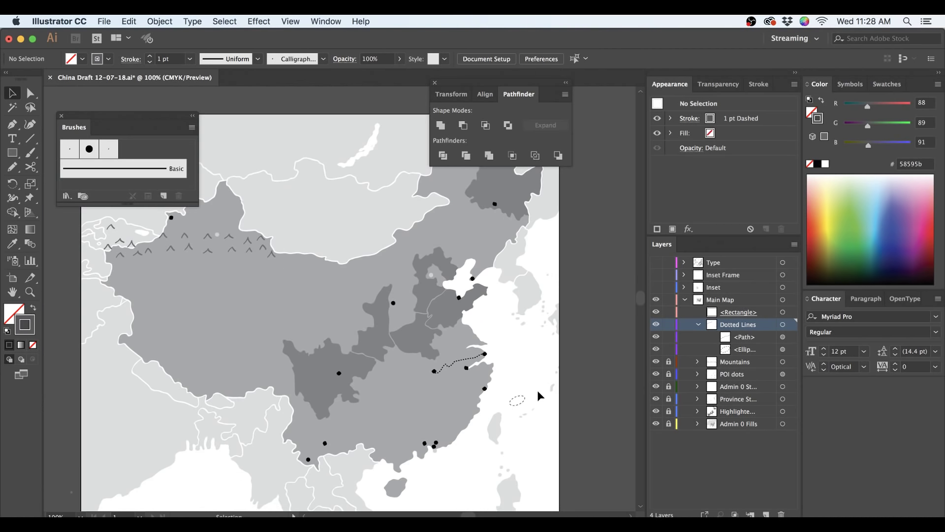
drag(521, 391, 521, 356)
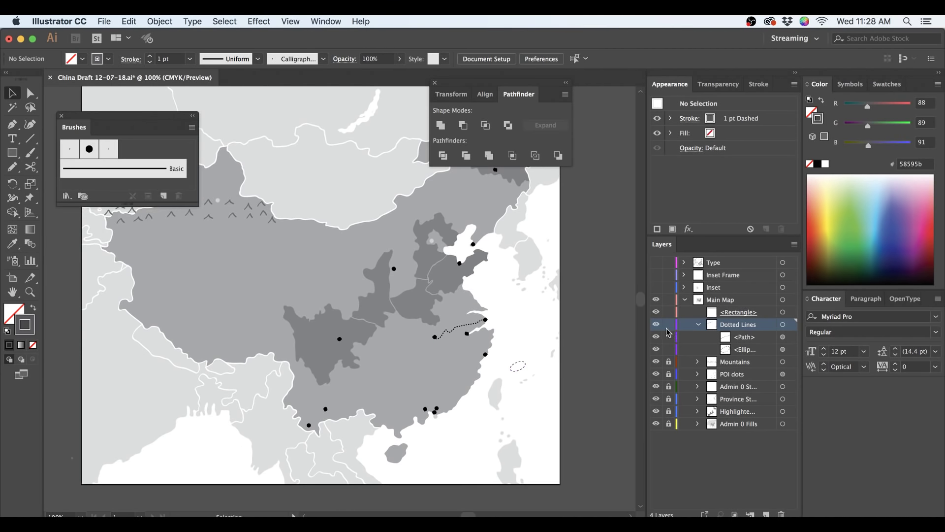
click(697, 324)
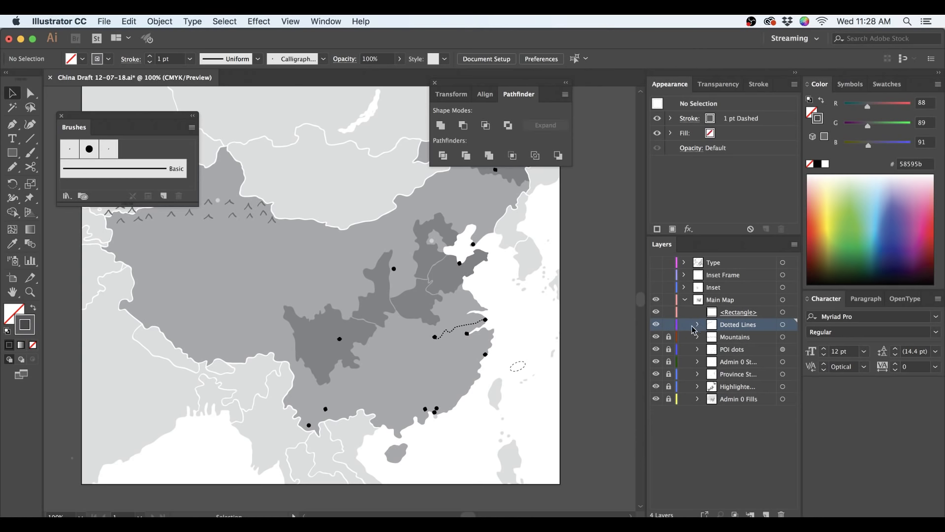
- Hide the clipping rectangle to view the artwork beyond the map's frame, and show the rectangle again
click(657, 312)
key(super+minus)
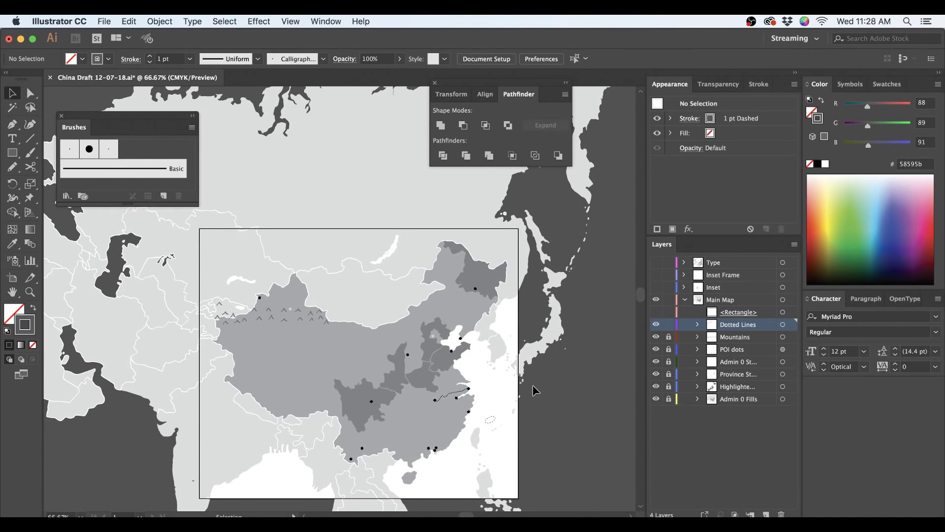
click(656, 314)
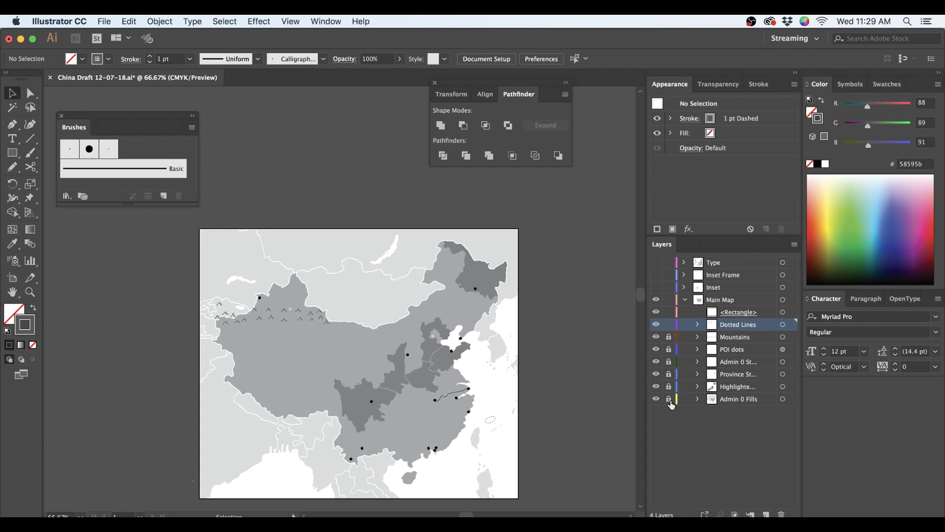
- Unlock all the sublayers from Admin 0 Fills up to Mountains, and release the Main Map layer's clipping mask
drag(669, 399, 669, 336)
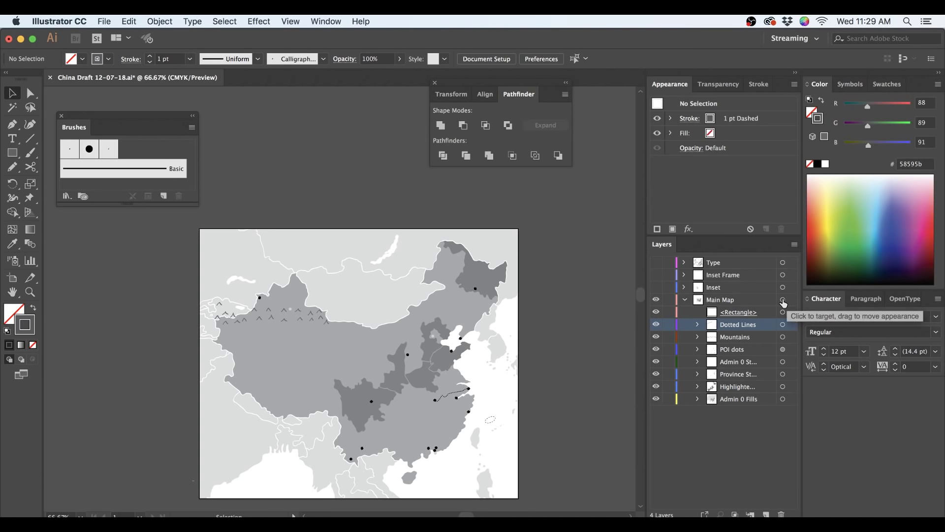
click(768, 300)
click(735, 514)
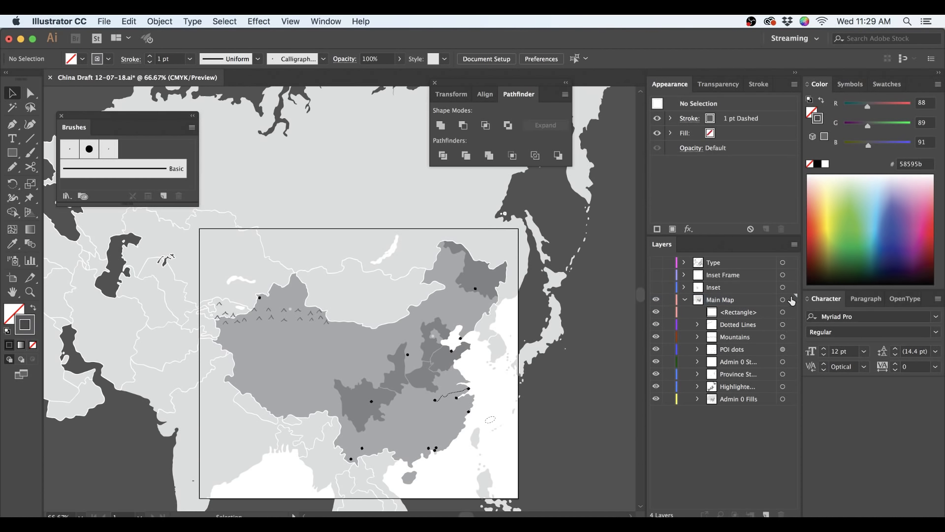
- Select all the artwork on the Main Map layer and make an object-level clipping mask from it
click(792, 300)
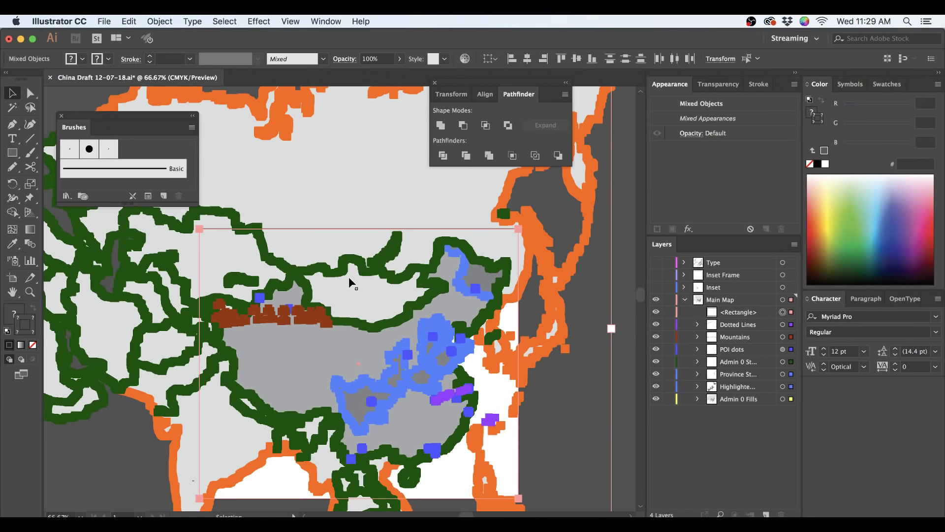
click(160, 22)
mouse_move(196, 274)
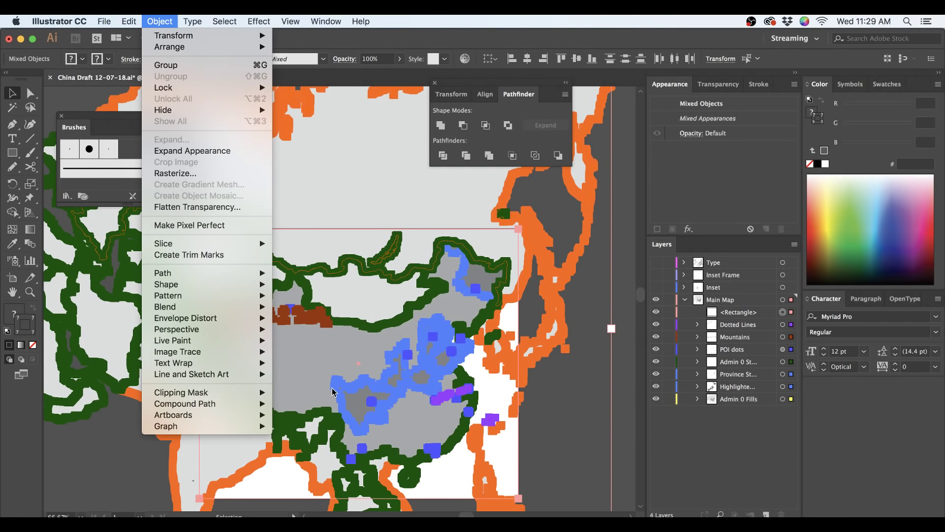
mouse_move(258, 394)
click(296, 393)
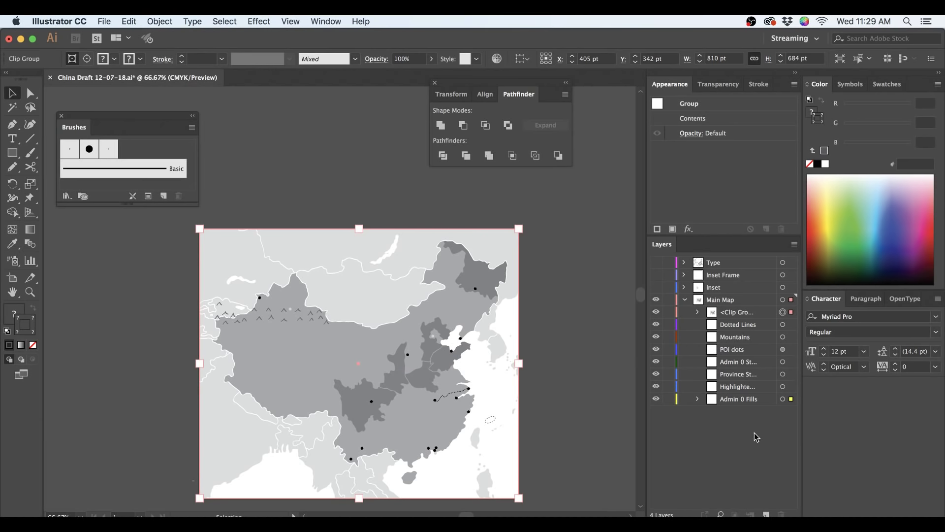
- Expand the new clip group to examine its contents, collapse it again, and clear the selection
click(698, 312)
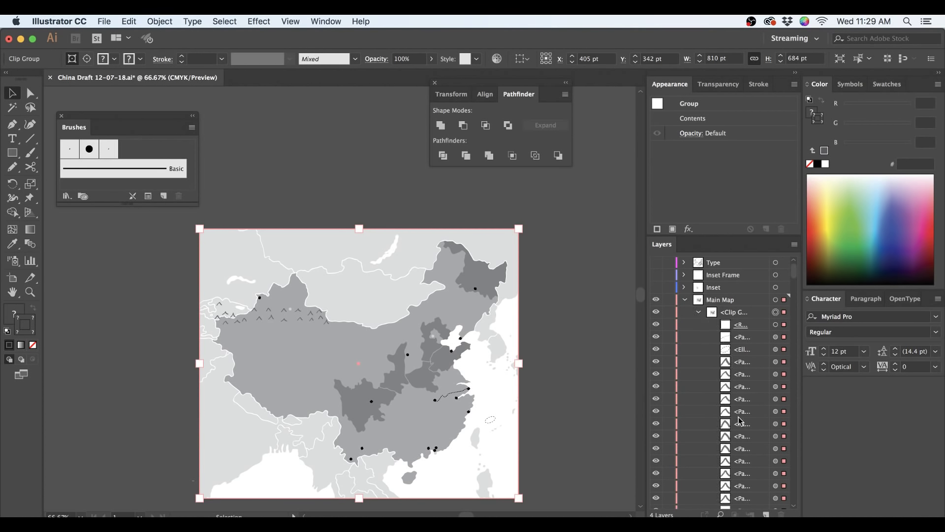
scroll(742, 425, down, 3)
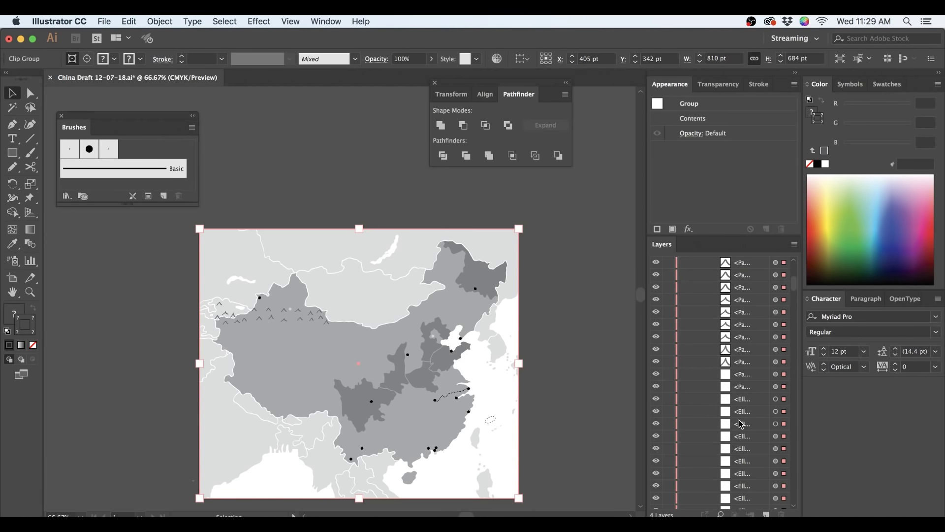
scroll(742, 424, up, 3)
click(697, 313)
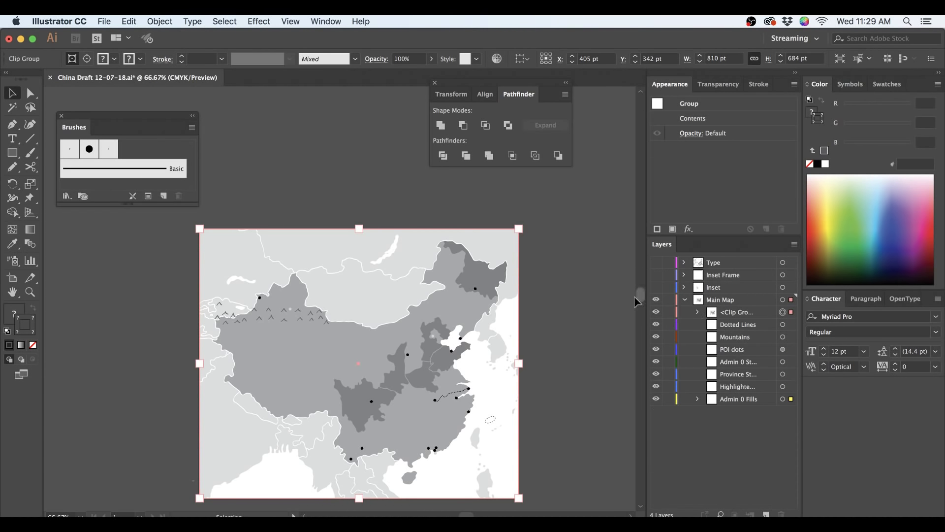
click(591, 287)
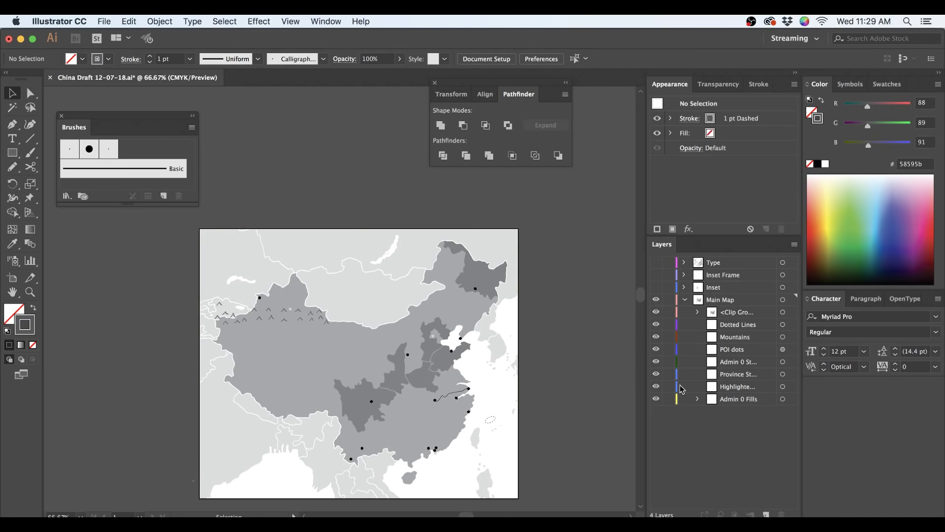
- Undo the object-level clipping mask and deselect all the artwork
key(super+alt+7)
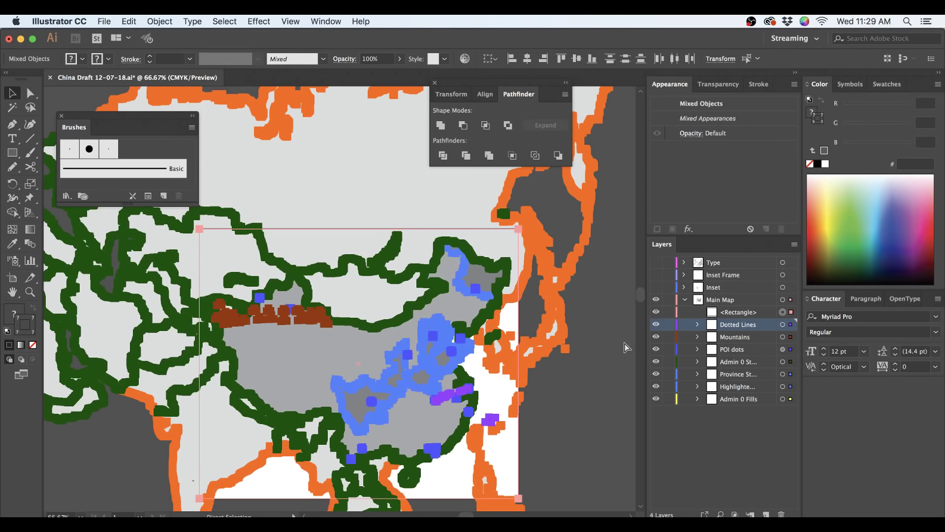
click(625, 342)
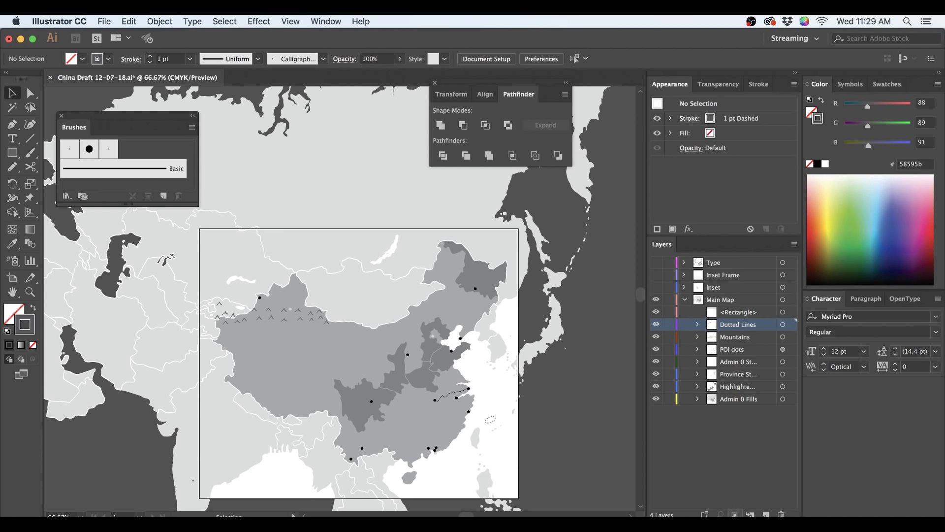
- Make a layer-level clipping mask on the Main Map layer from its topmost rectangle, and collapse and lock the layer
click(749, 301)
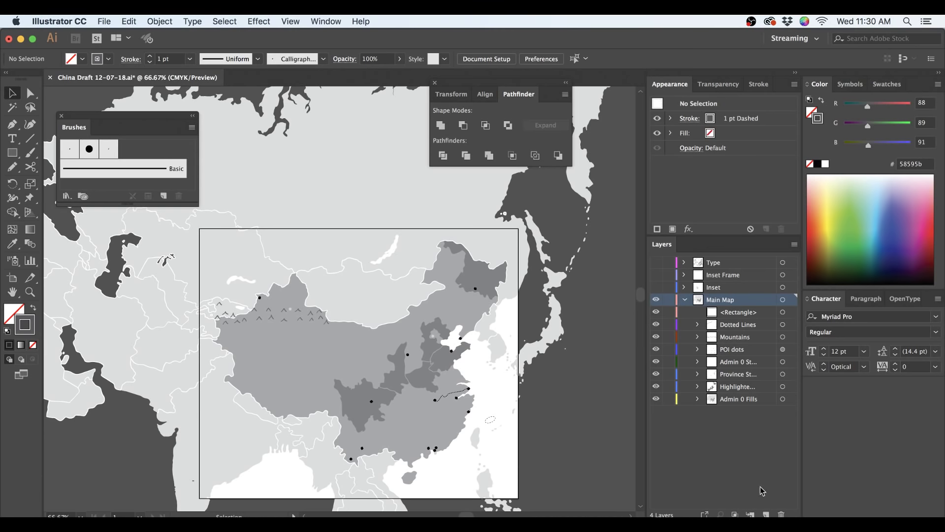
click(720, 515)
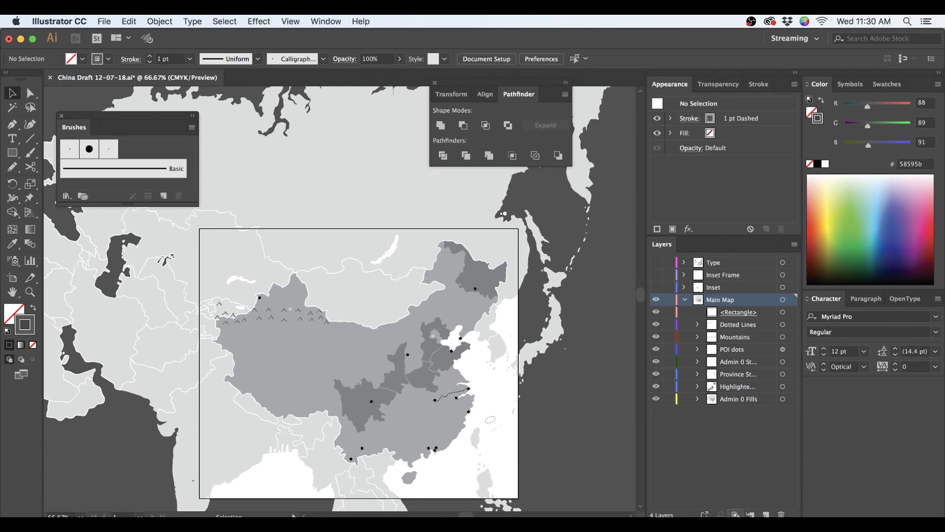
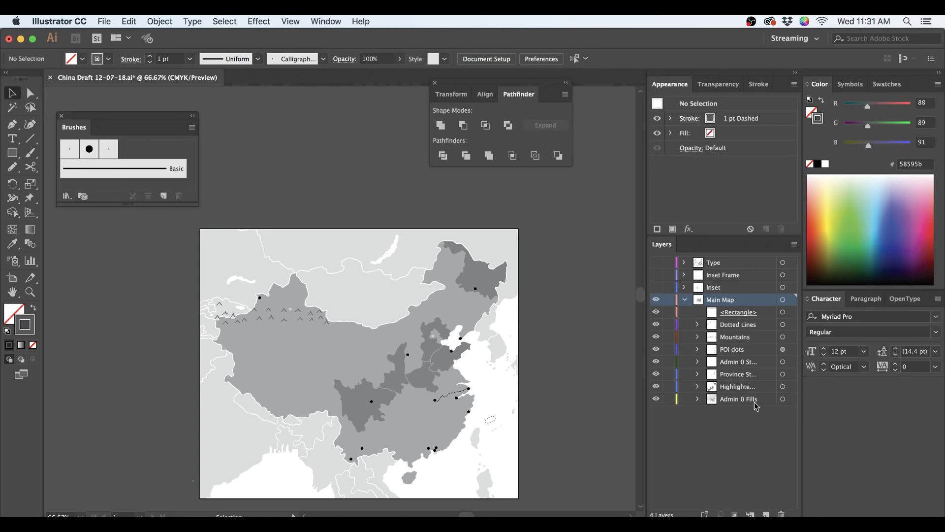
click(684, 299)
click(669, 300)
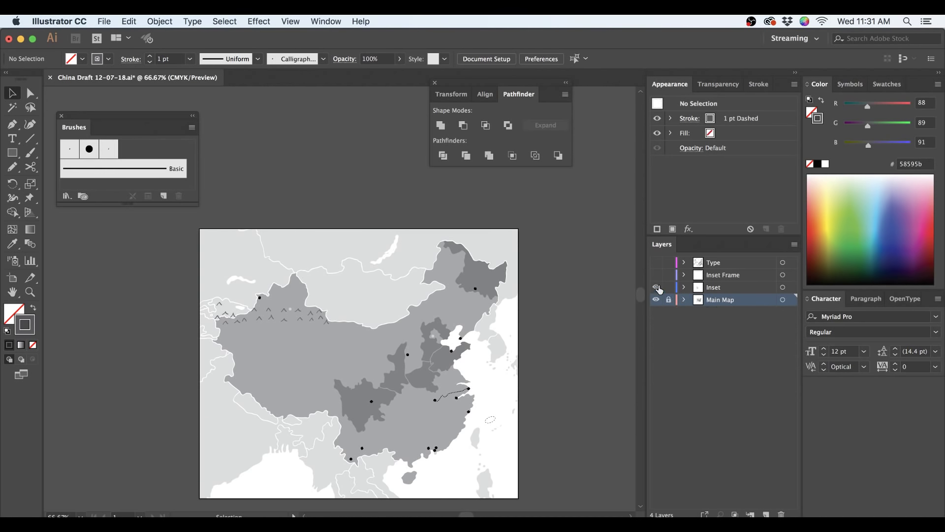
- Show the Inset and Inset Frame layers, and expand the Inset layer to view the Spratly Islands inset up close
click(657, 287)
click(684, 288)
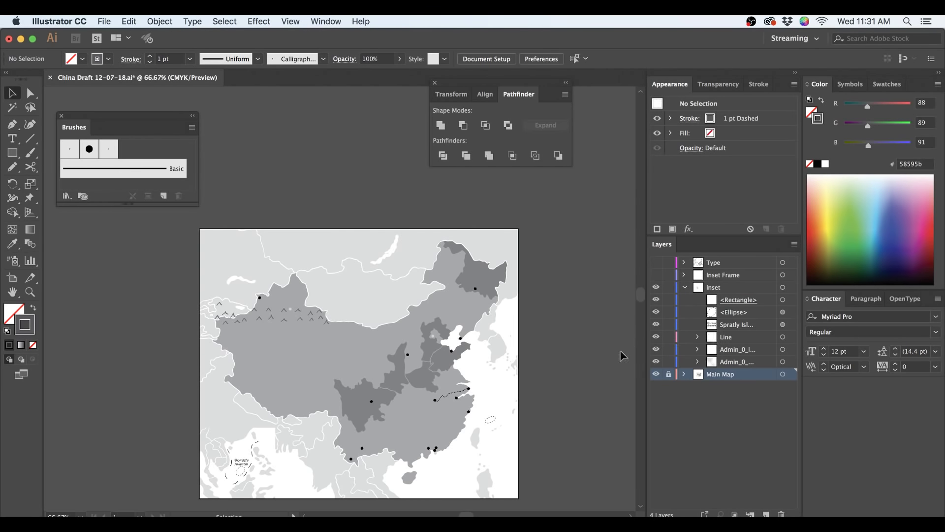
drag(311, 404, 353, 369)
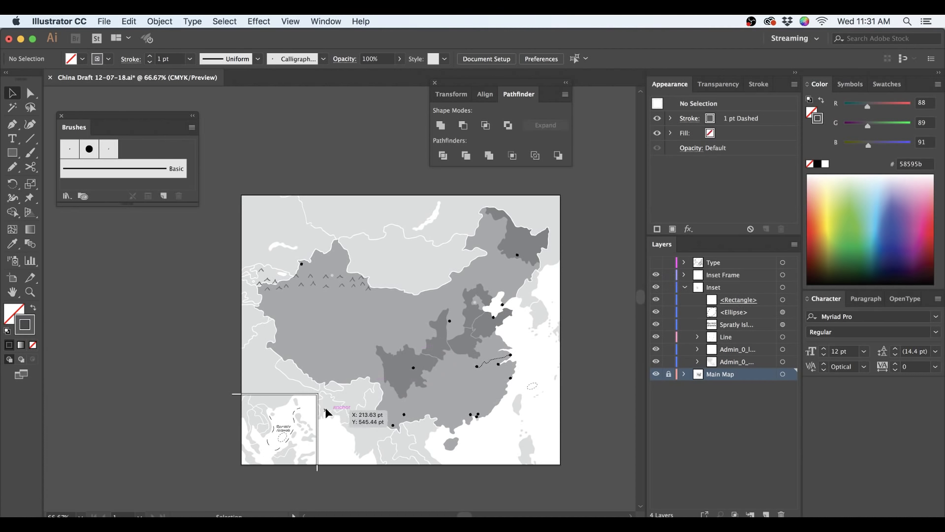
key(z)
drag(350, 363, 215, 482)
scroll(192, 352, up, 1)
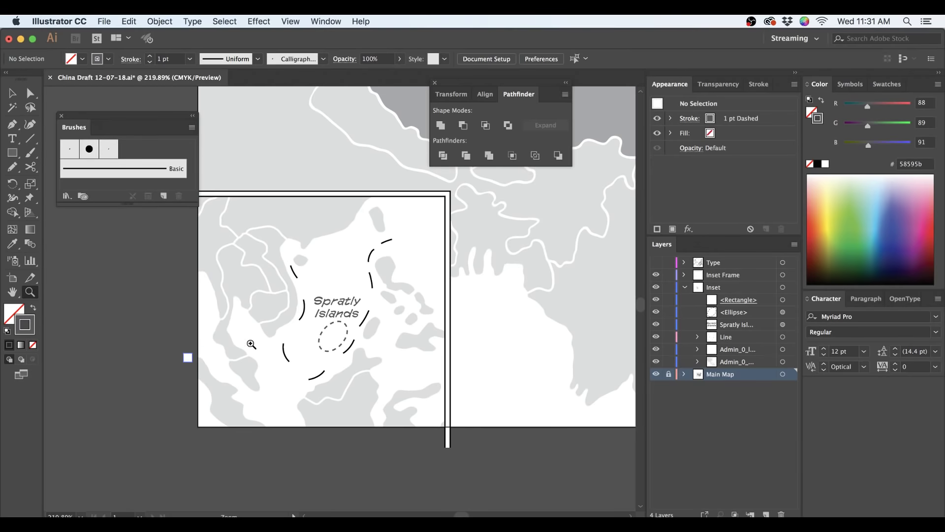
scroll(533, 395, up, 4)
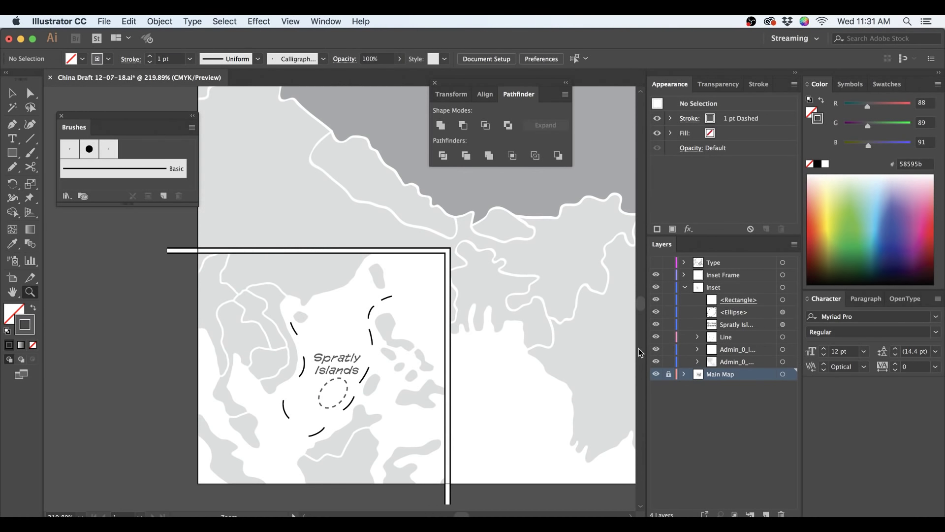
- Hide all the items inside the Inset layer, and show and select only its clipping rectangle
drag(656, 361, 656, 302)
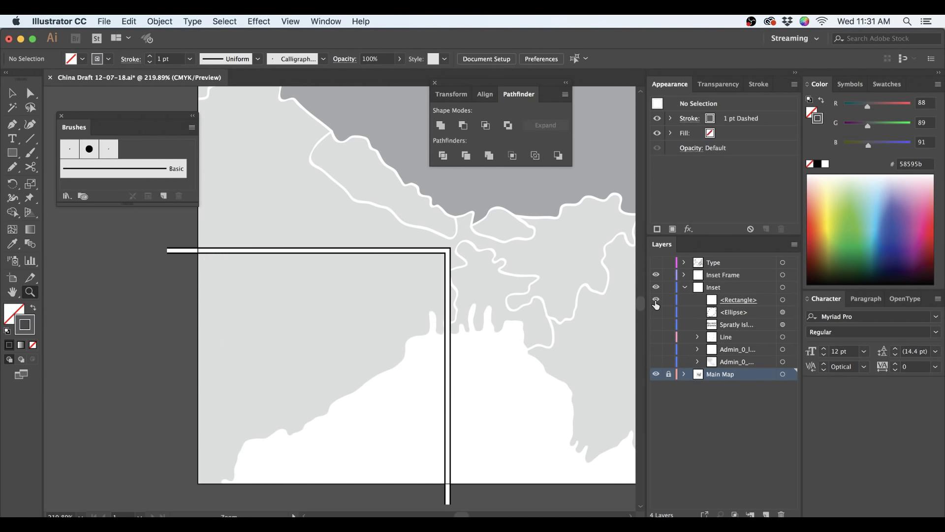
click(656, 301)
click(790, 301)
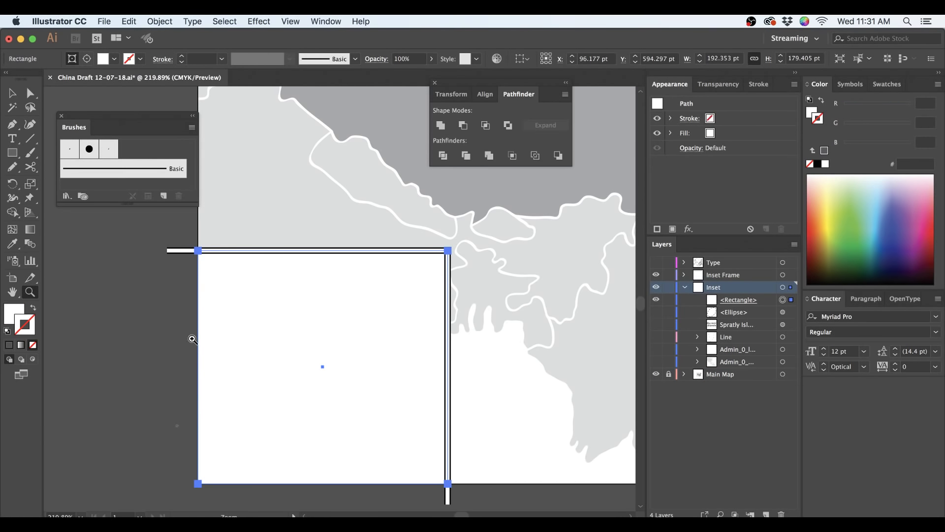
- Show the inset's Admin_0 land fill sublayer and select the island group near the inset's eastern edge
click(656, 362)
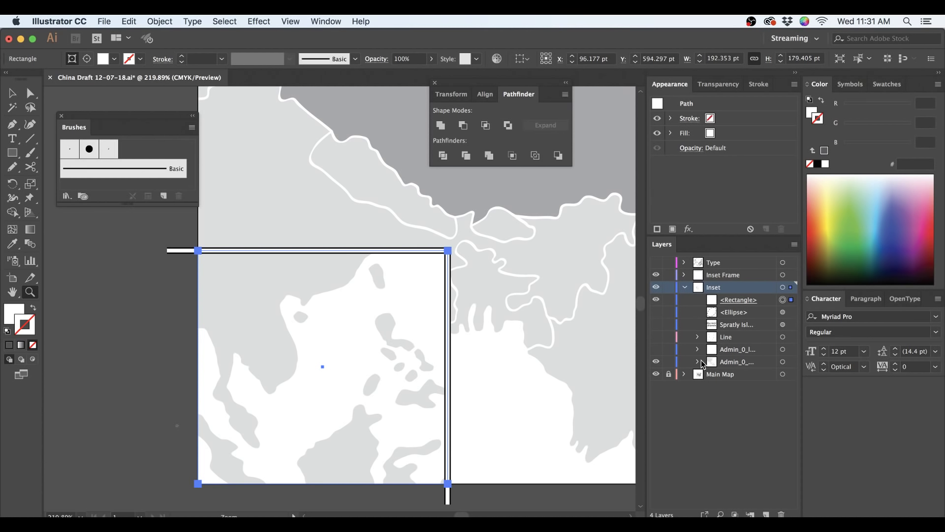
alt+click(434, 418)
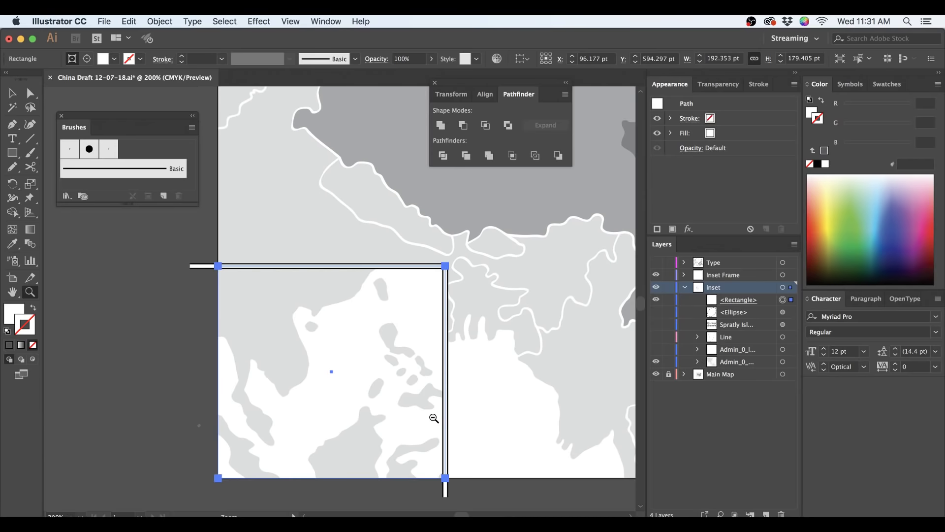
alt+click(433, 418)
drag(496, 358, 316, 376)
alt+click(338, 387)
drag(454, 350, 405, 370)
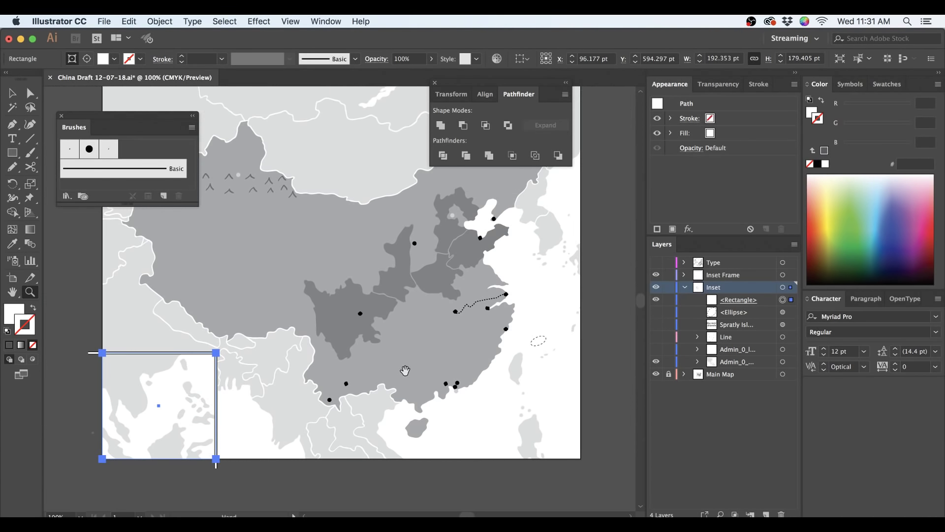
key(v)
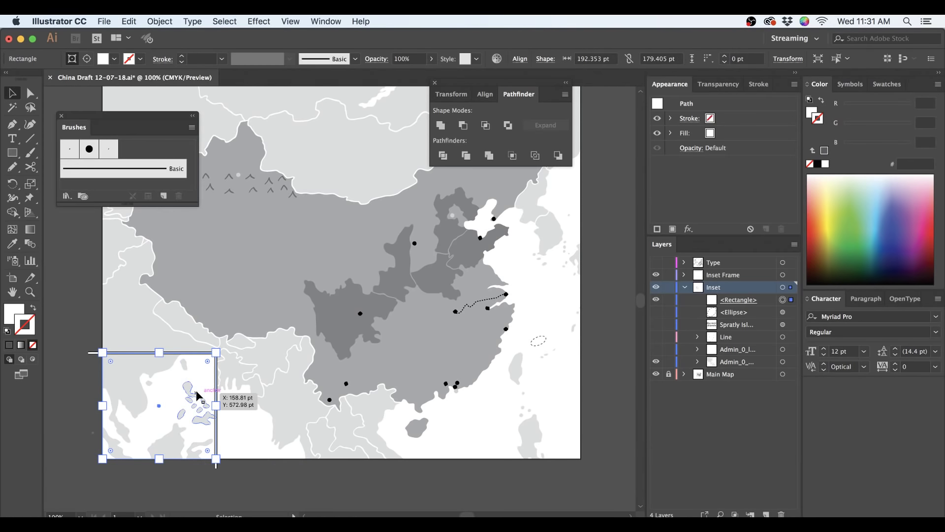
click(196, 390)
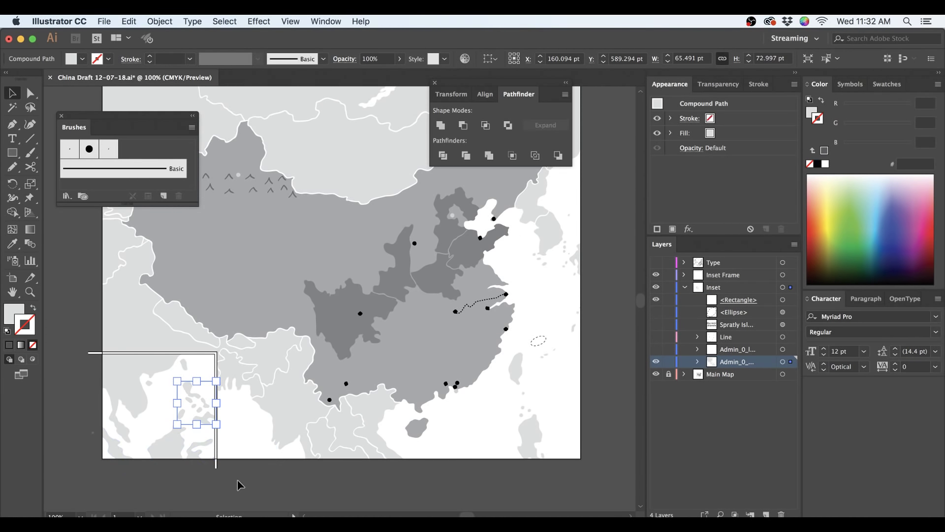
- Compare the selected inset islands with the main map's southeastern corner, and clear the selection
scroll(237, 481, up, 2)
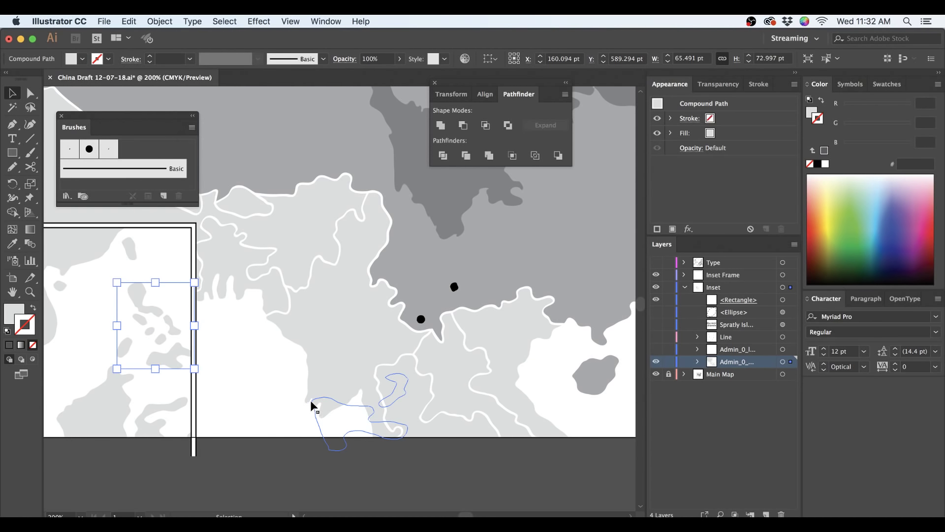
drag(574, 289, 335, 375)
drag(550, 421, 477, 289)
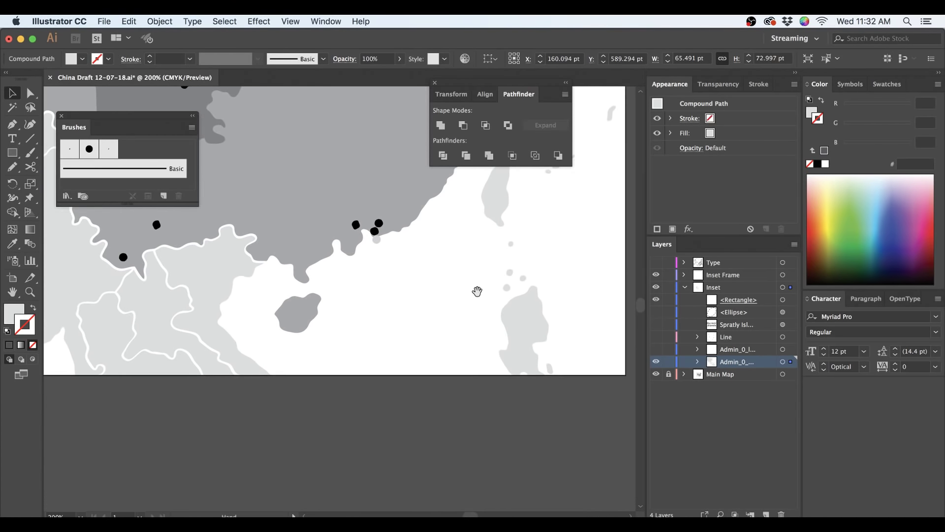
key(super+minus)
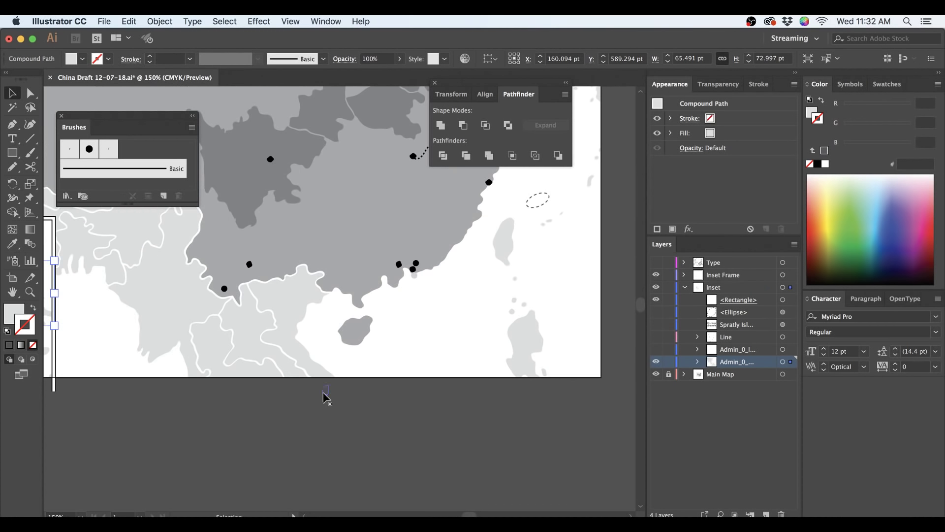
drag(327, 397, 559, 435)
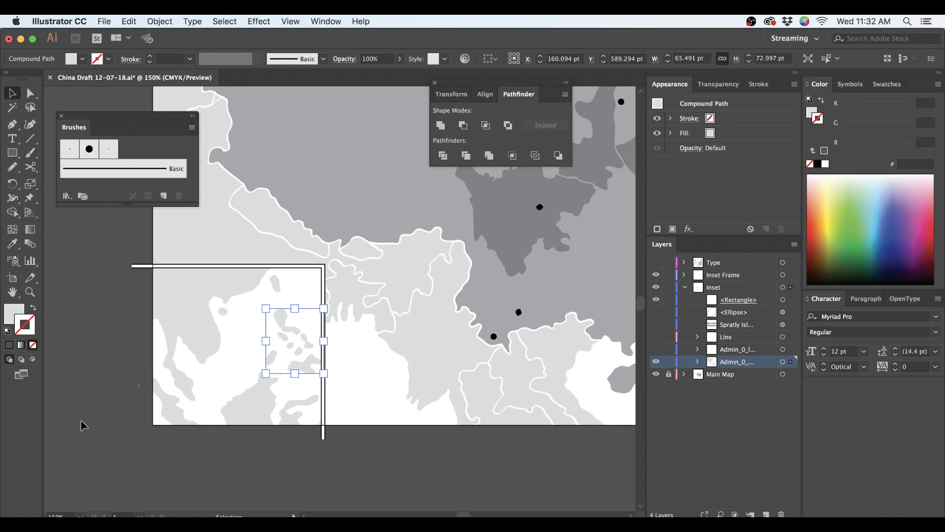
click(149, 469)
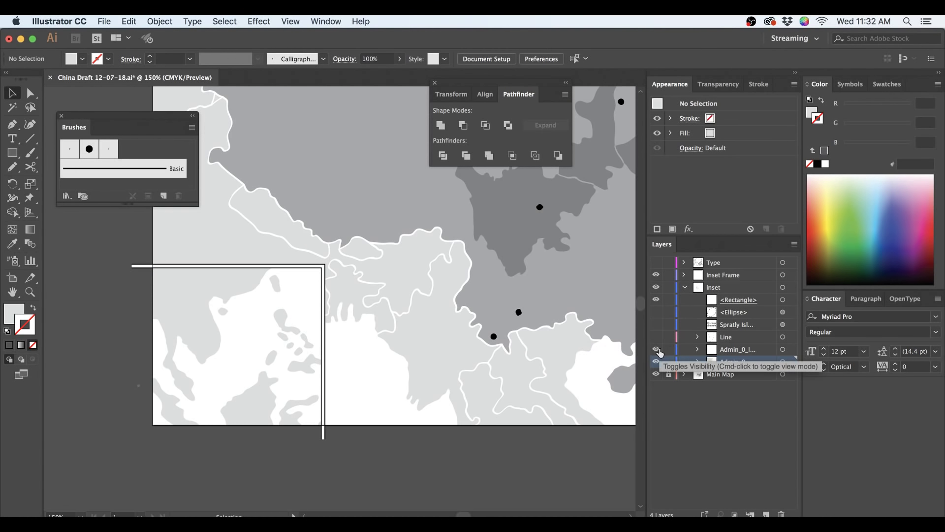
- Show the inset's Admin_0 boundary line sublayer and select its artwork to check the stroke settings
click(656, 349)
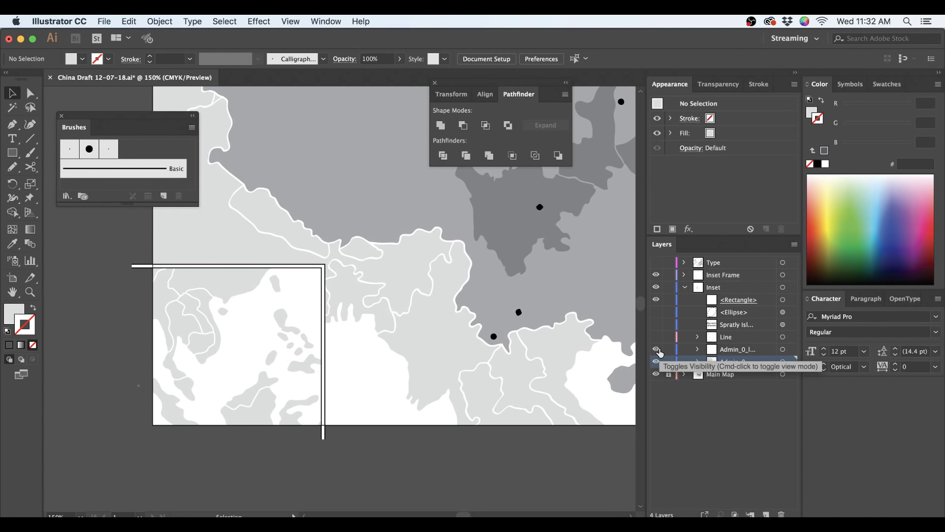
click(789, 349)
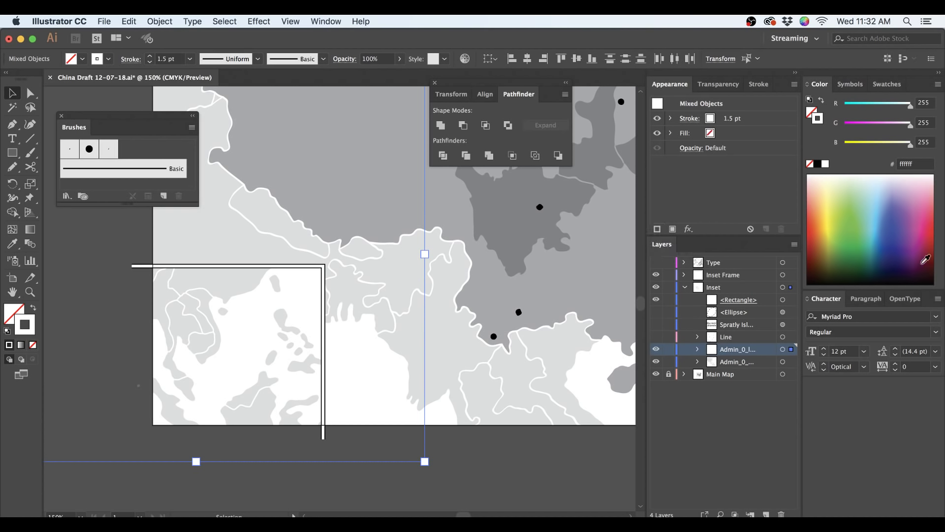
- Show the inset's Line, Spratly Islands label and ellipse items, and collapse the Inset layer with nothing selected
click(656, 338)
click(656, 325)
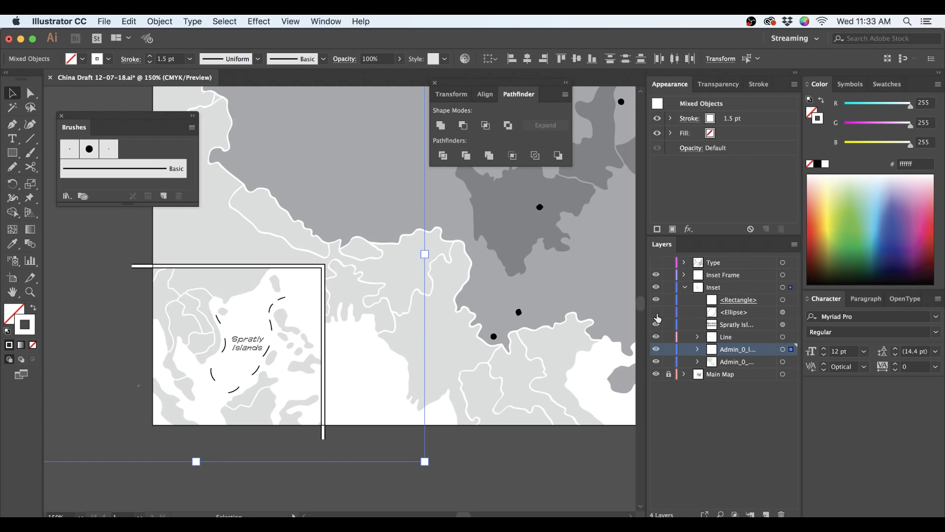
click(657, 312)
scroll(519, 455, down, 1)
drag(531, 403, 412, 369)
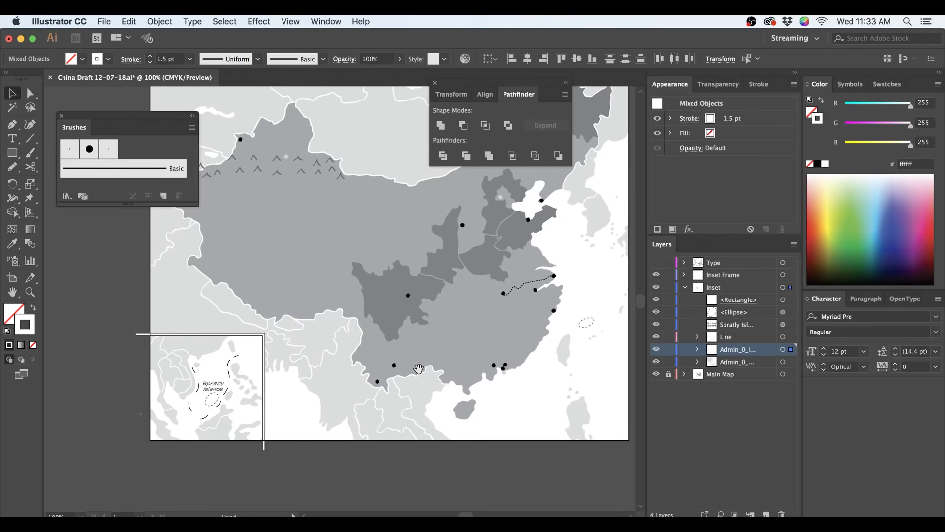
click(540, 491)
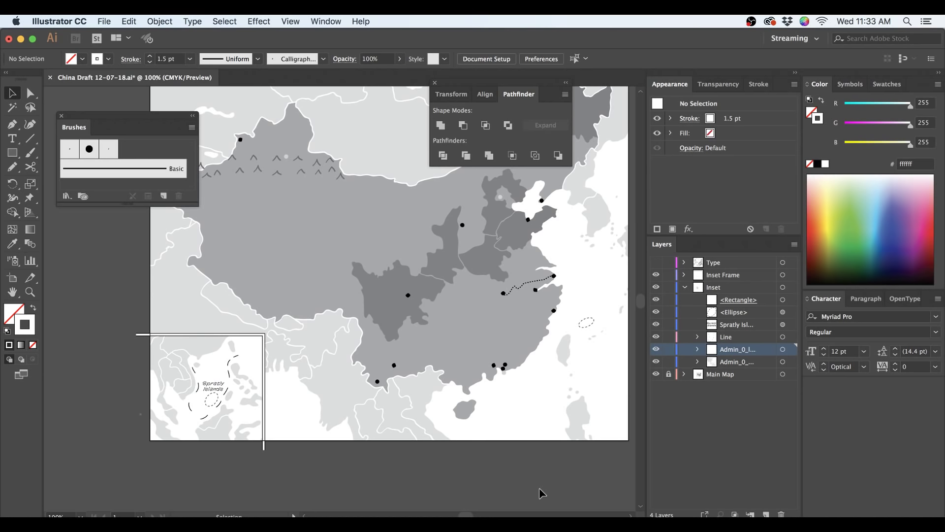
click(686, 287)
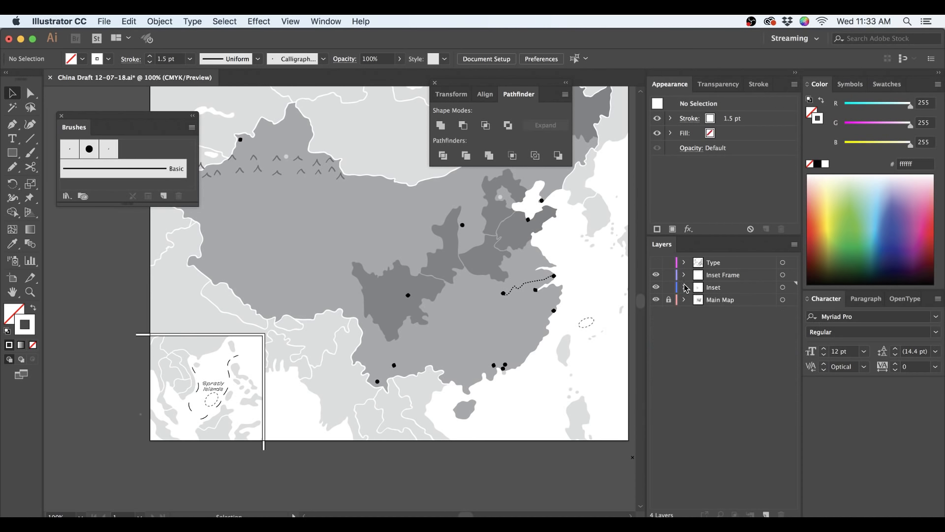
- Toggle the Inset Frame layer off and on, expand it and select its path to examine the frame's stacked strokes up close
click(656, 276)
click(656, 276)
click(685, 276)
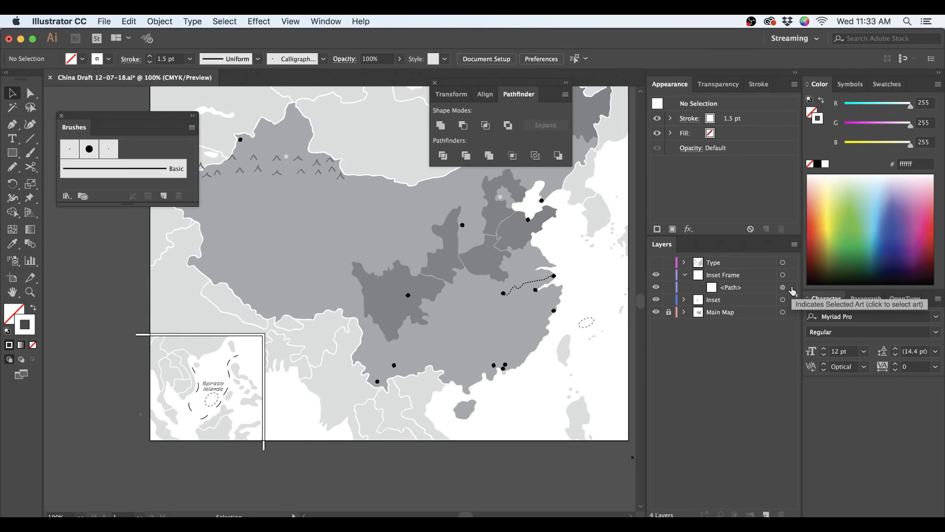
click(790, 288)
key(z)
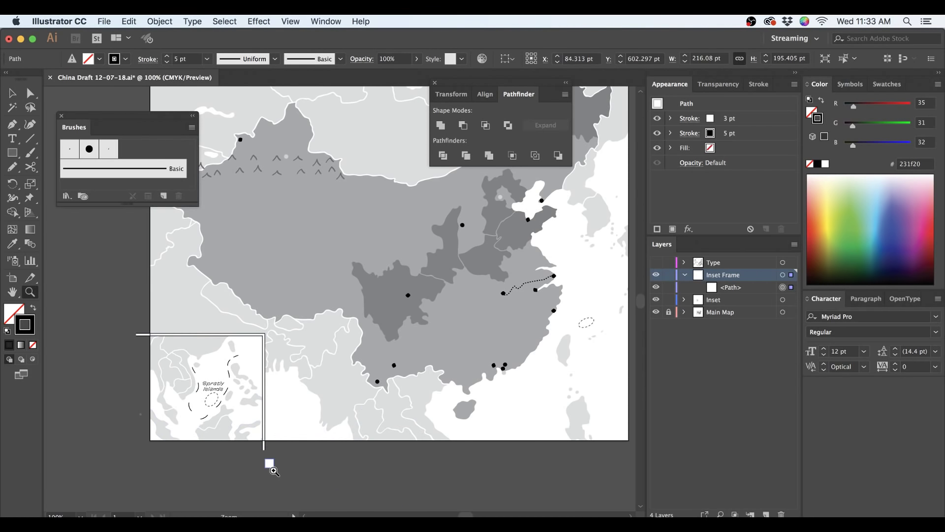
drag(272, 464, 125, 313)
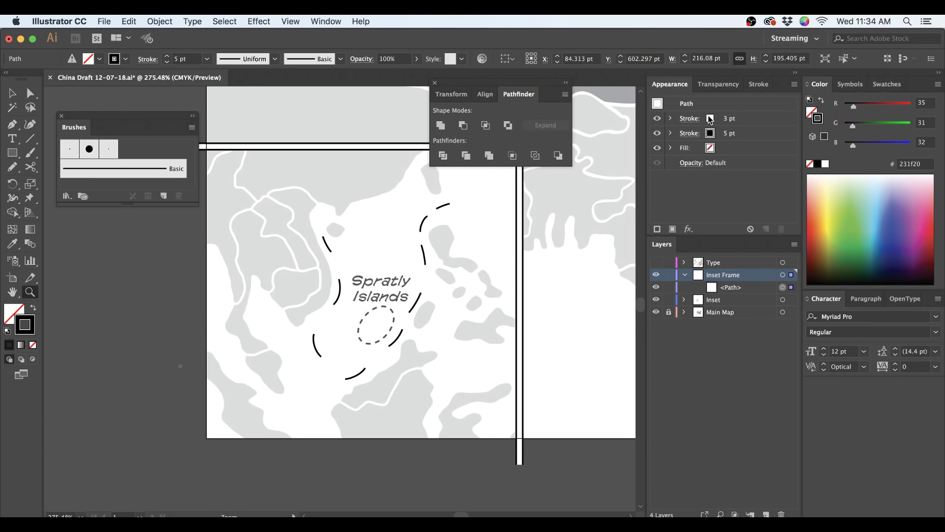
- Try moving the inset frame's corner anchor outward, undo the move, and toggle the frame's white 3 pt stroke off and on
drag(570, 238, 491, 281)
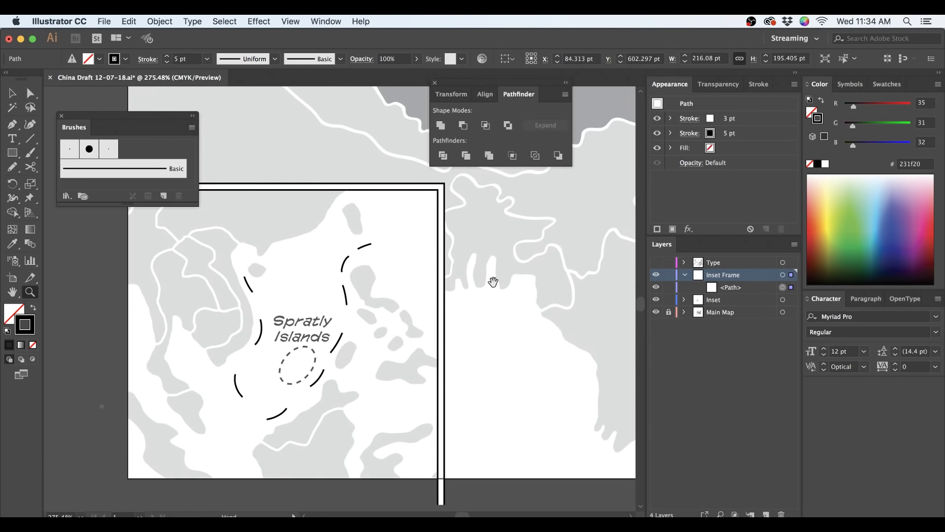
key(a)
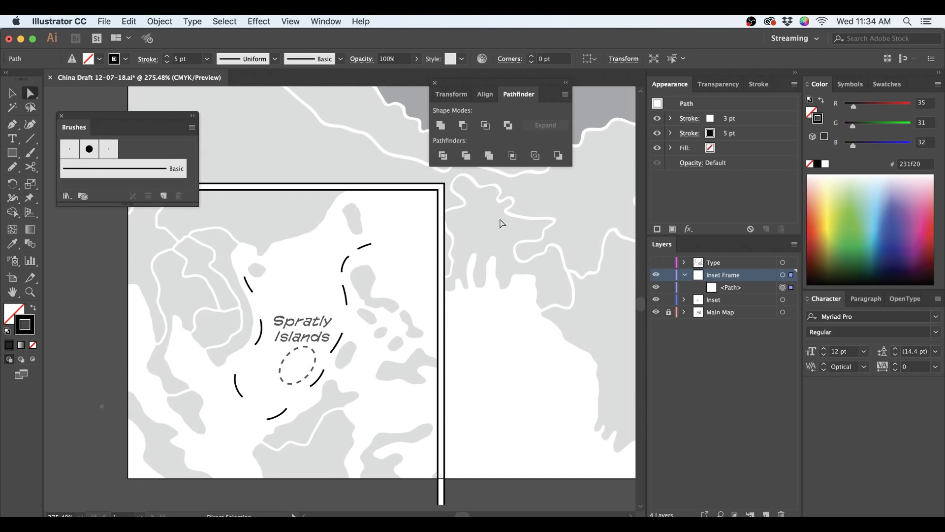
click(442, 187)
drag(443, 186, 531, 231)
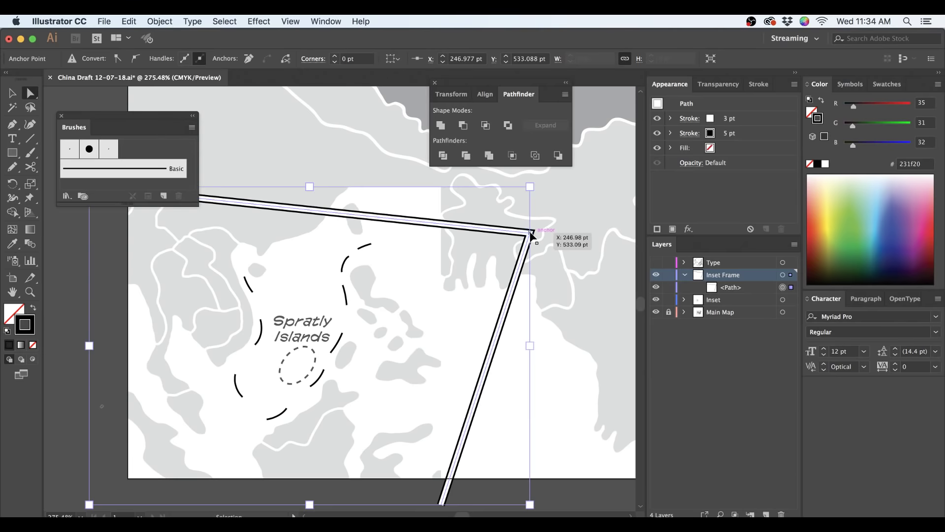
key(super+z)
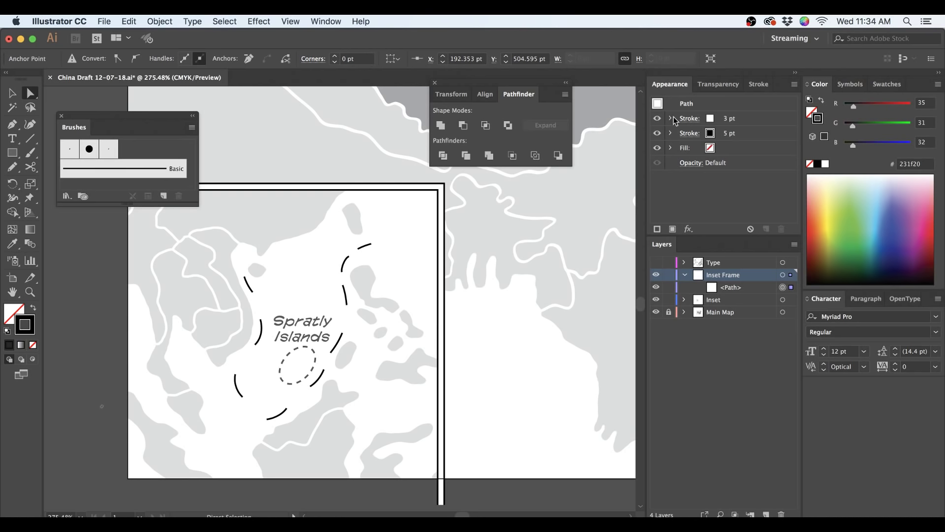
click(658, 119)
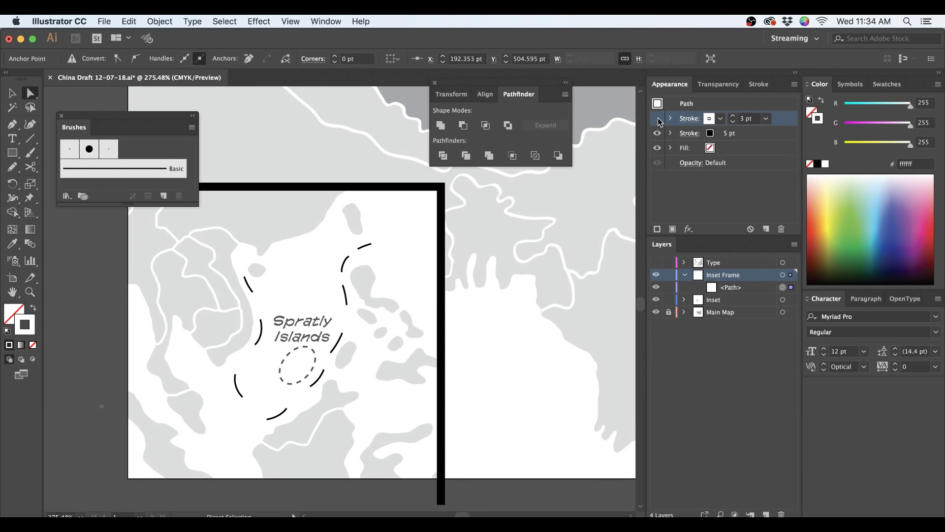
click(657, 119)
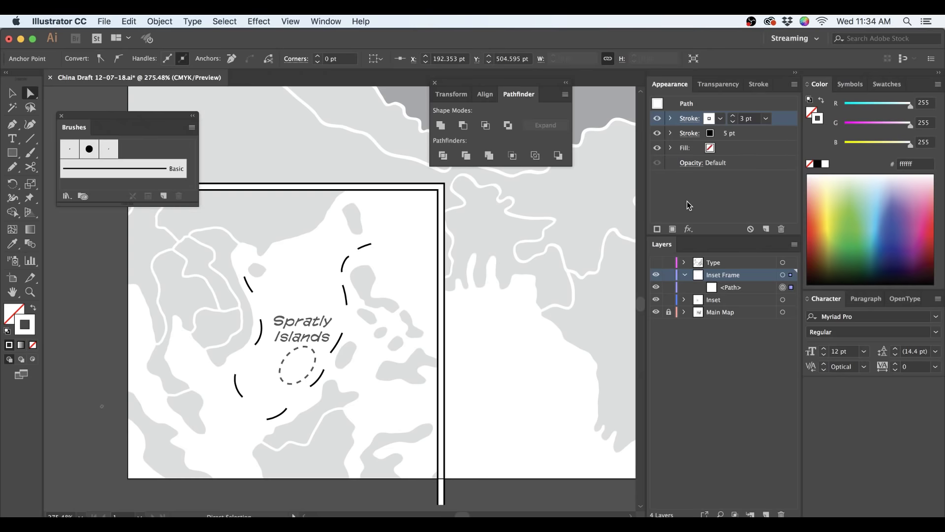
- Switch to Chrome and open The Power of Appearances from the tutorials page of the somethingaboutmaps site
key(super+Tab)
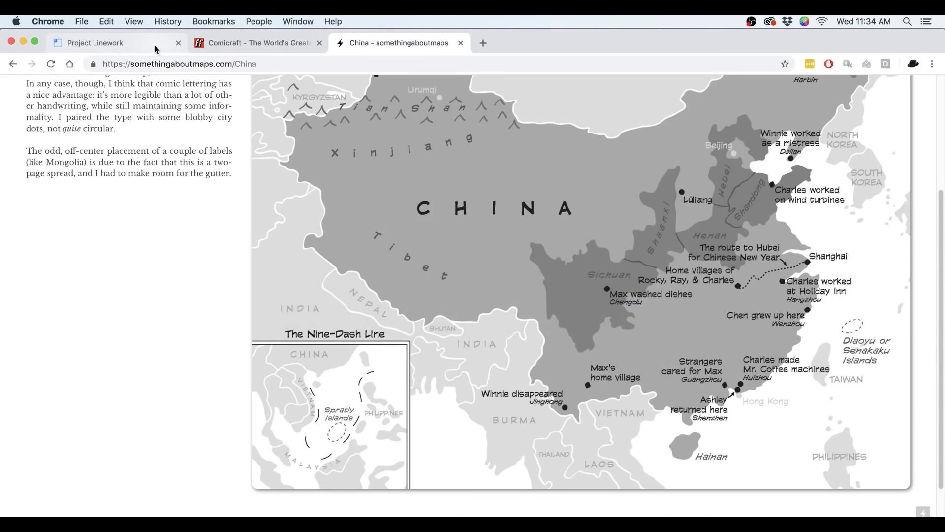
click(13, 64)
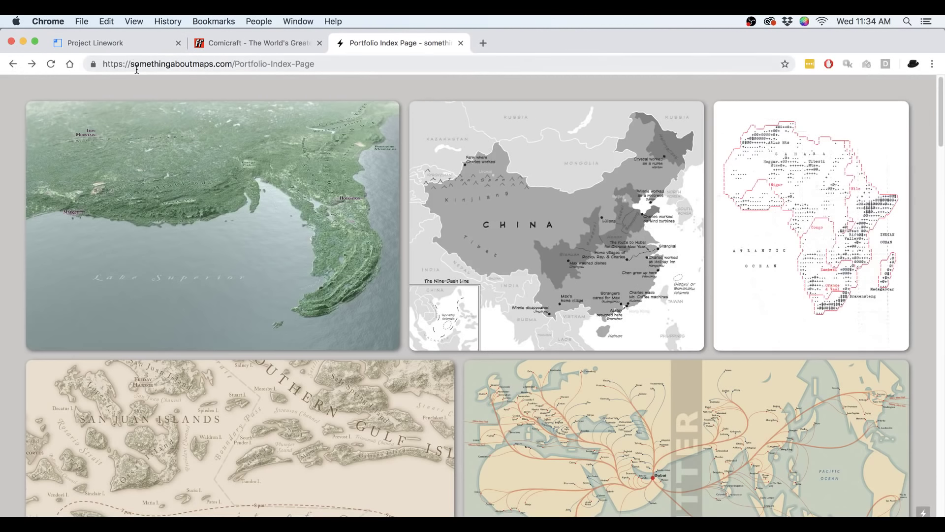
click(12, 65)
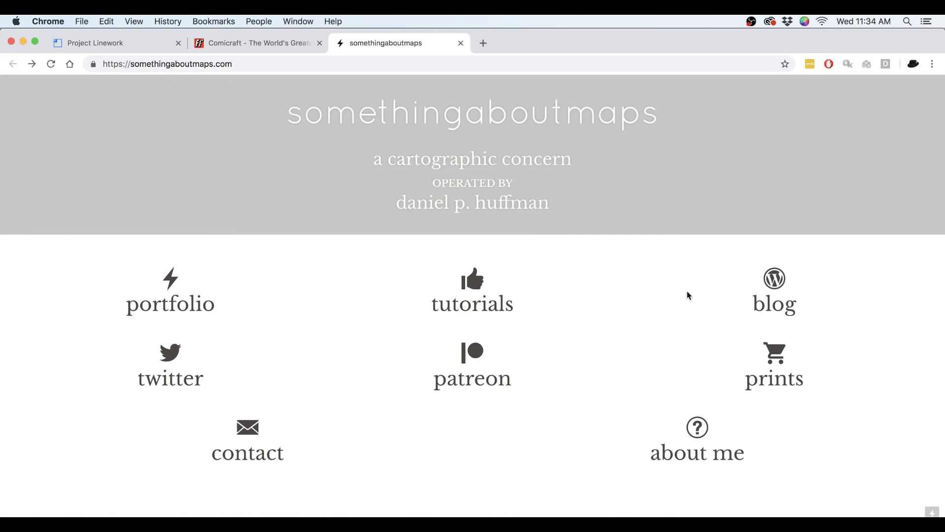
click(478, 283)
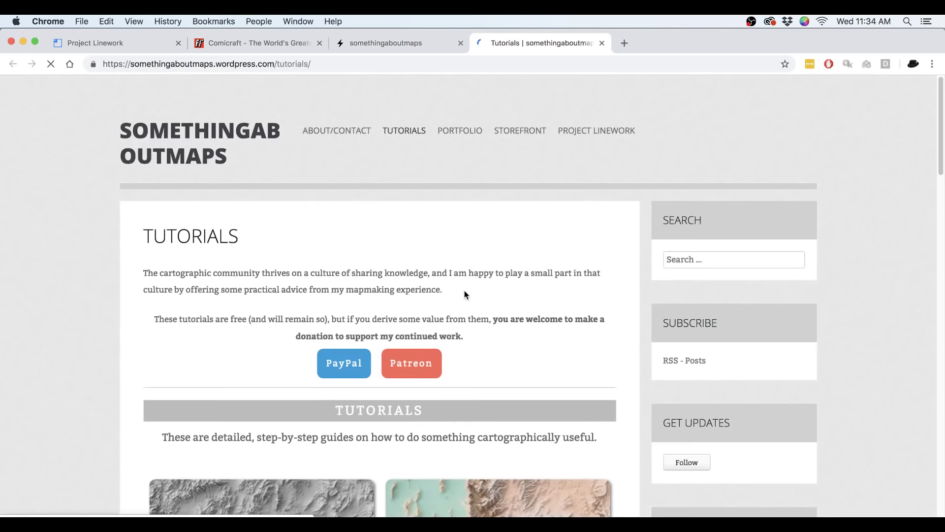
scroll(464, 291, down, 5)
scroll(466, 294, down, 5)
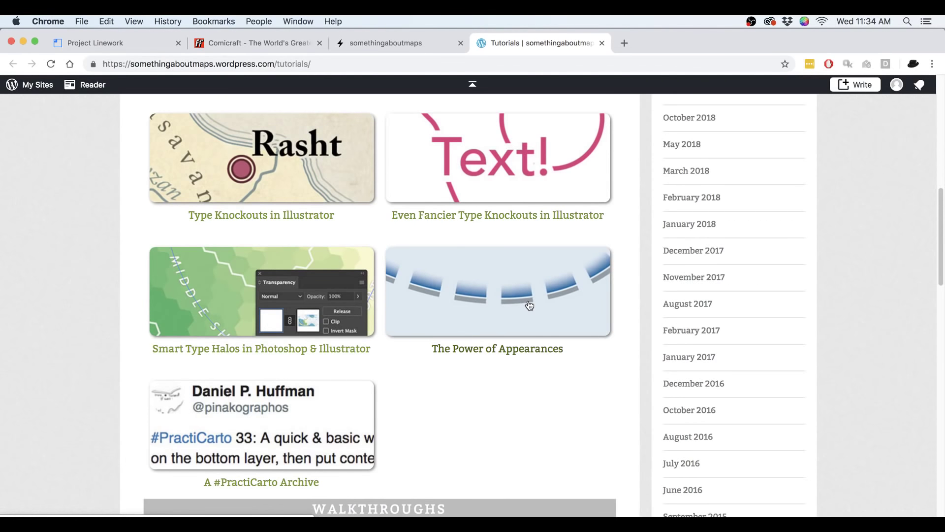
click(529, 306)
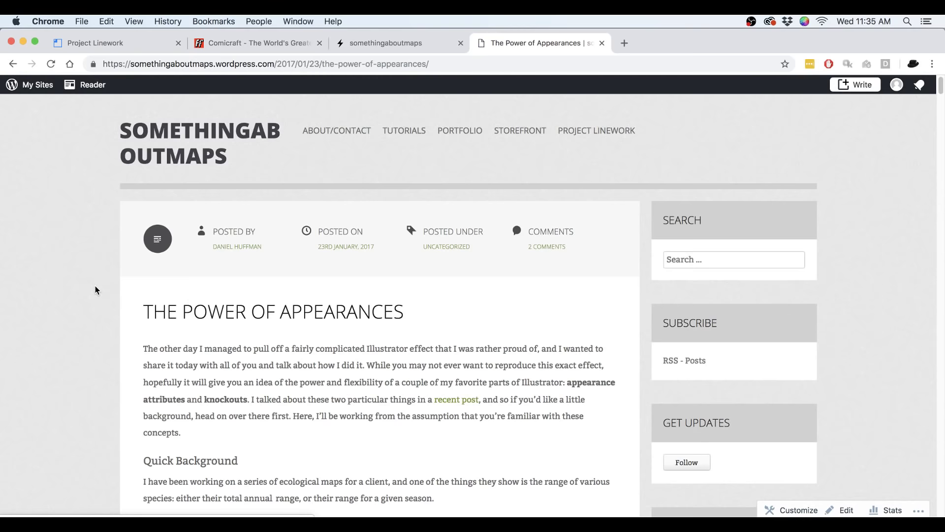
- Examine the article's Annual + Winter Range illustration as an example of stacked appearance attributes
scroll(95, 289, down, 3)
scroll(95, 287, down, 15)
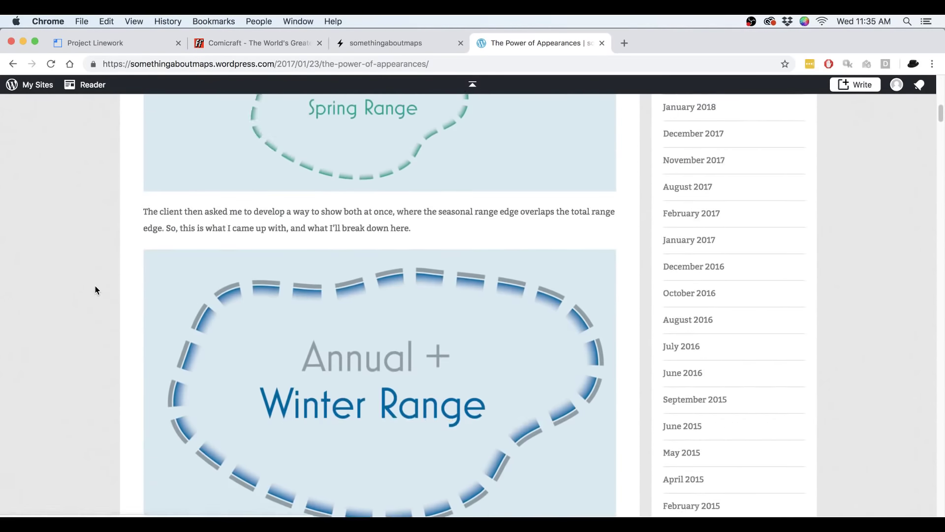
scroll(95, 289, down, 2)
scroll(95, 289, up, 10)
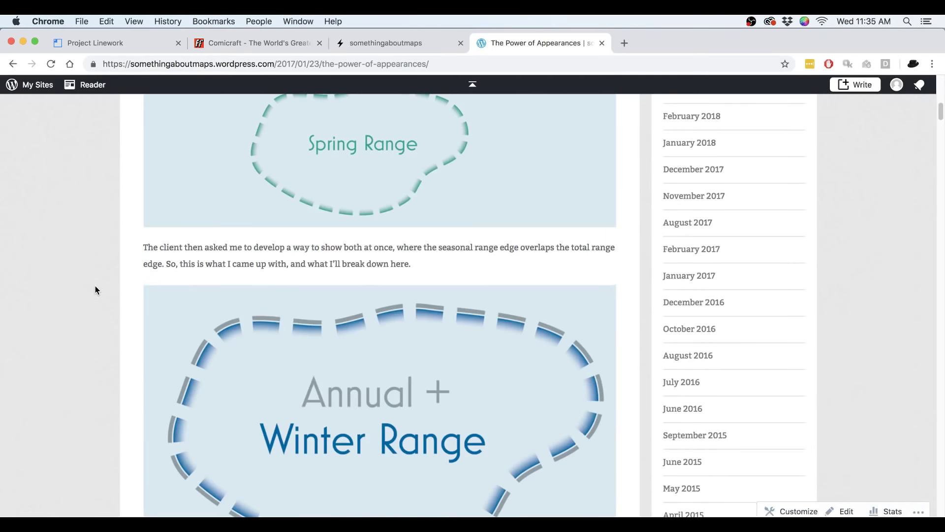
scroll(96, 289, down, 2)
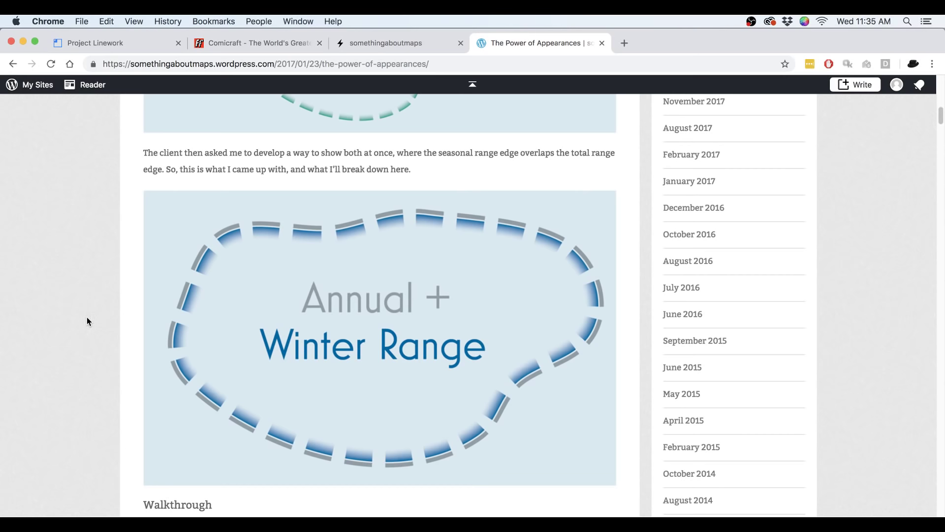
- Switch back to Illustrator, collapse the Inset Frame layer, and show and expand the Type layer
key(super+Tab)
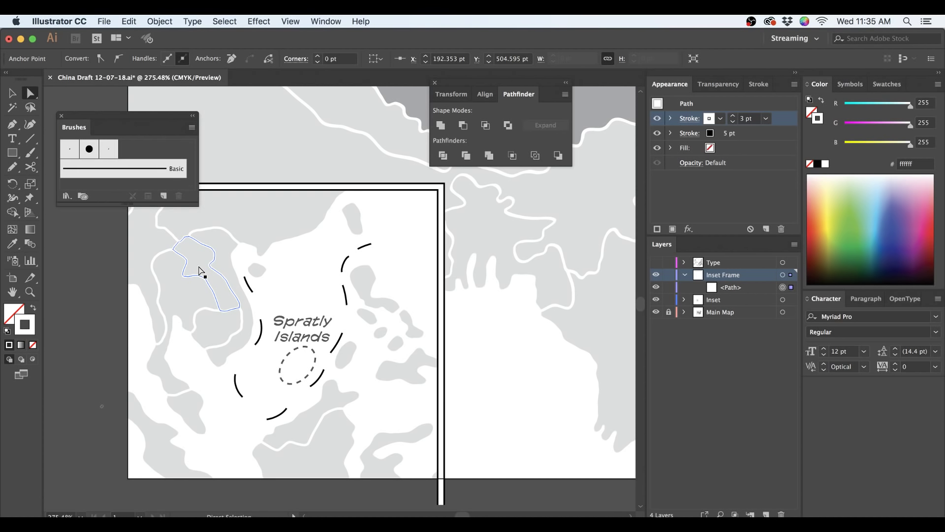
key(super+h)
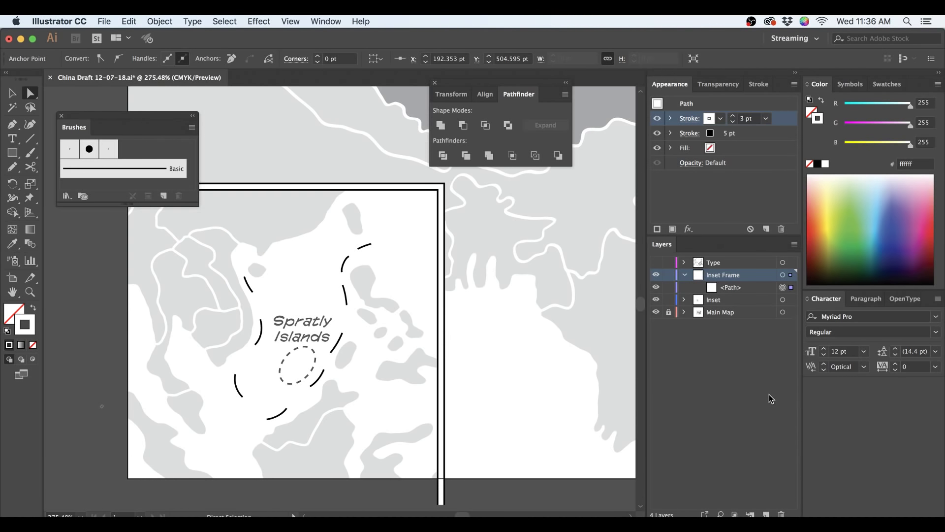
click(685, 275)
click(657, 262)
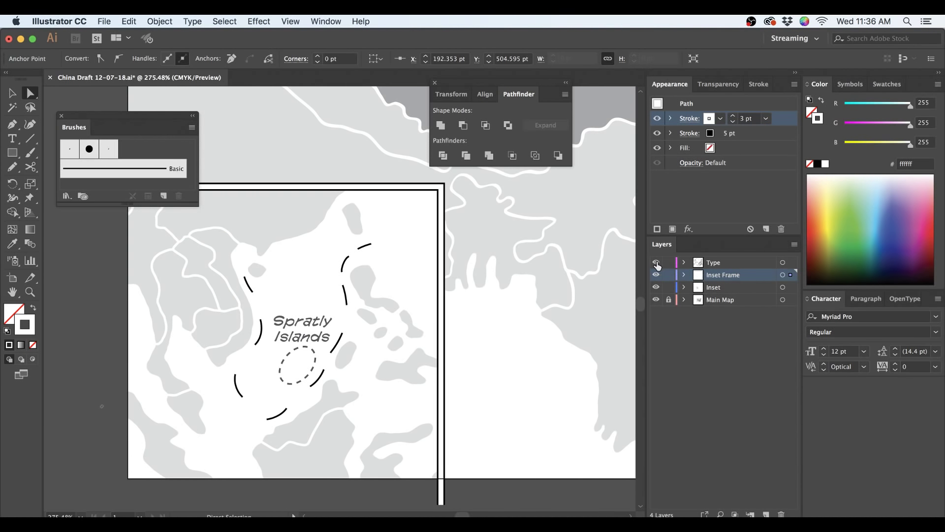
key(super+0)
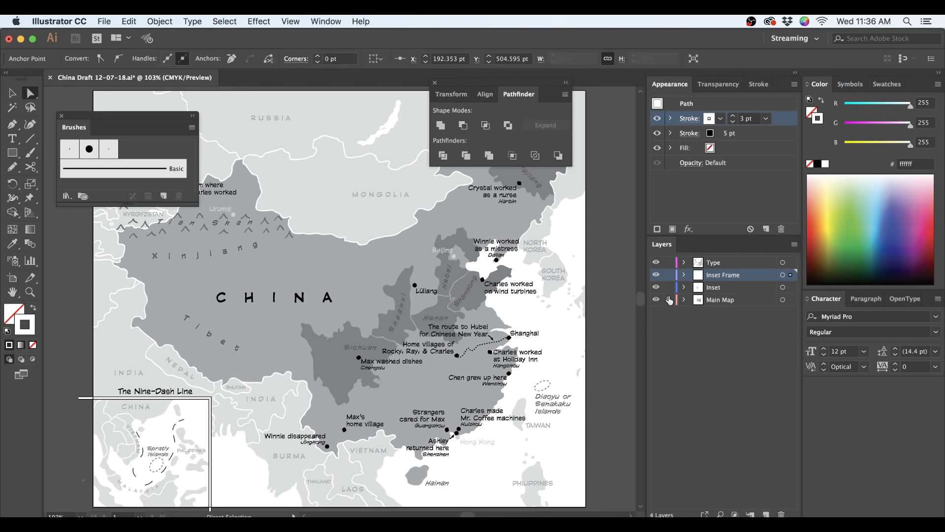
key(super+1)
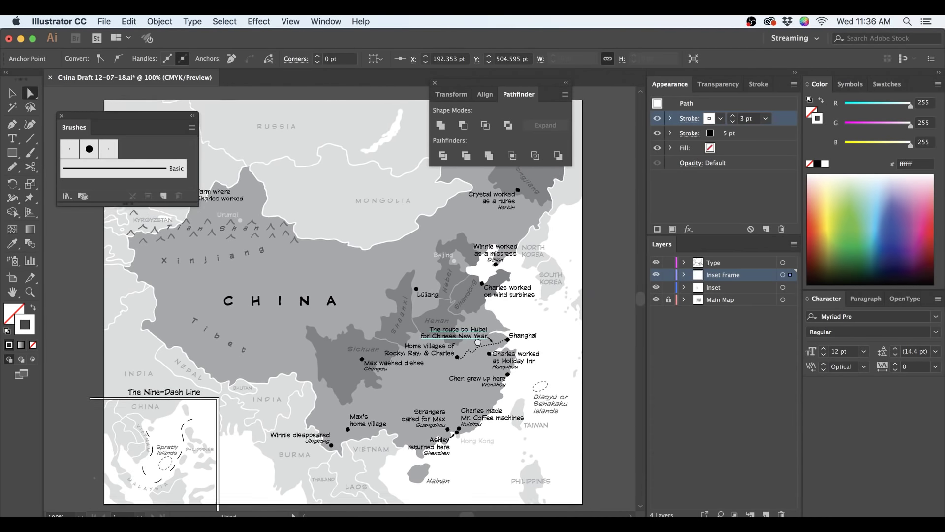
click(685, 262)
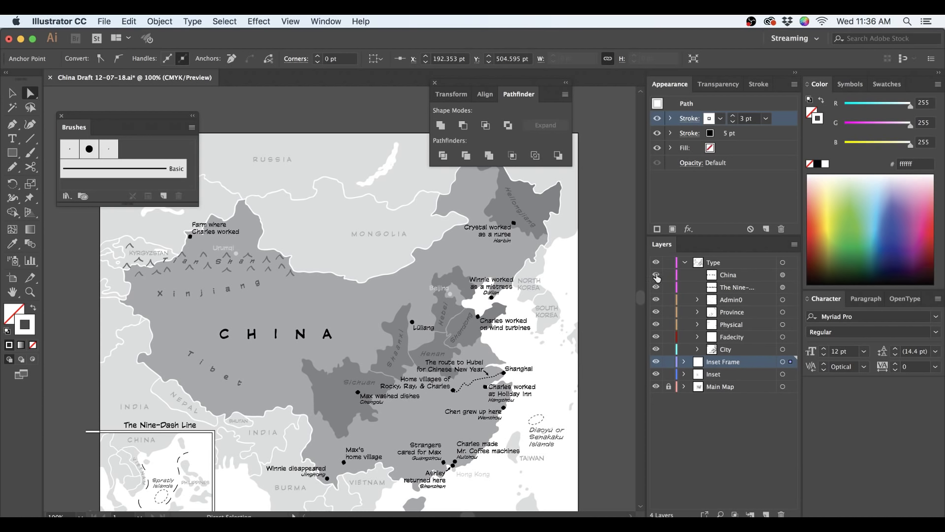
click(656, 385)
- Create a new layer above Type and draw a vertical cyan (00ffff) line through the middle of the map
scroll(360, 246, down, 1)
drag(435, 335, 467, 367)
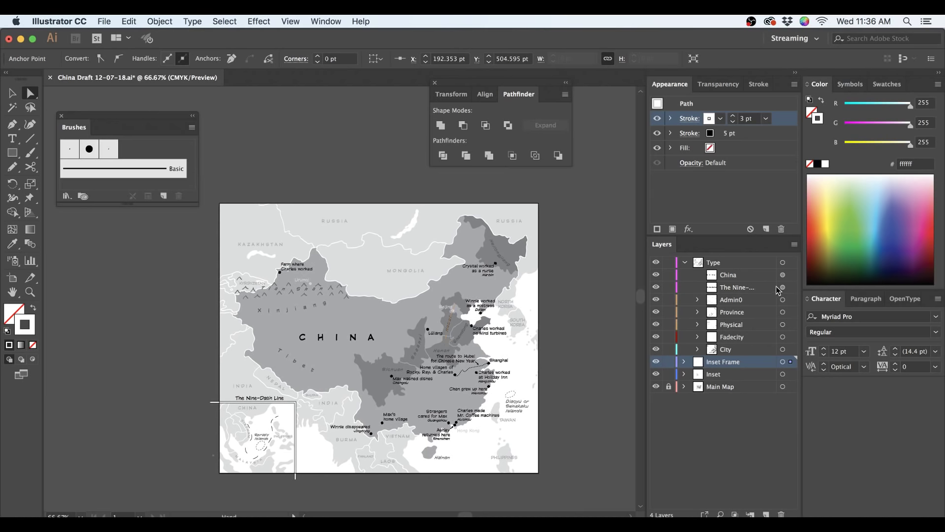
click(756, 266)
click(765, 514)
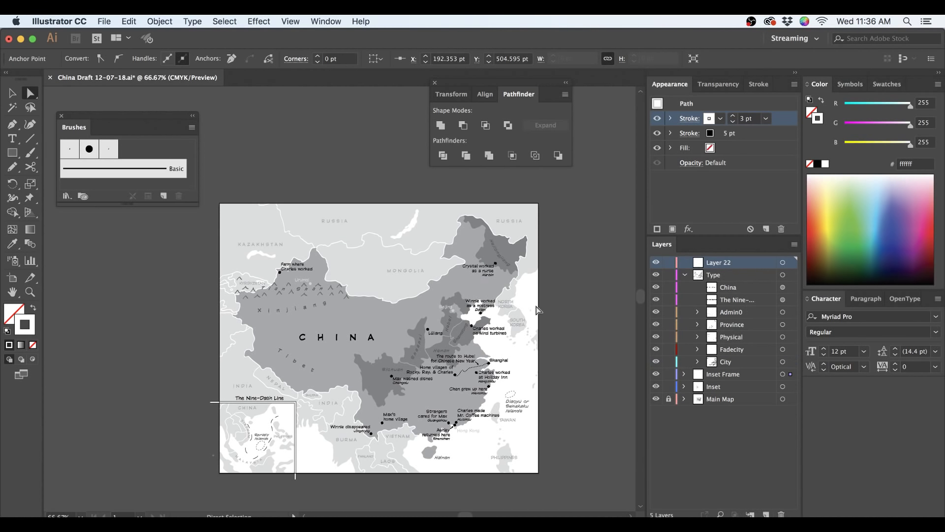
key(backslash)
drag(373, 127, 371, 474)
drag(910, 106, 845, 105)
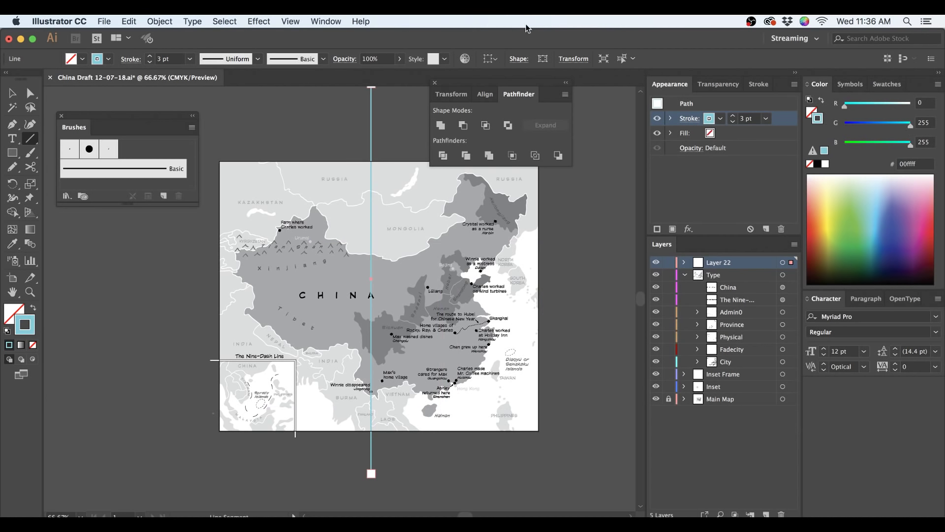
- Center the cyan line horizontally on the artboard, and clear the selection
click(498, 59)
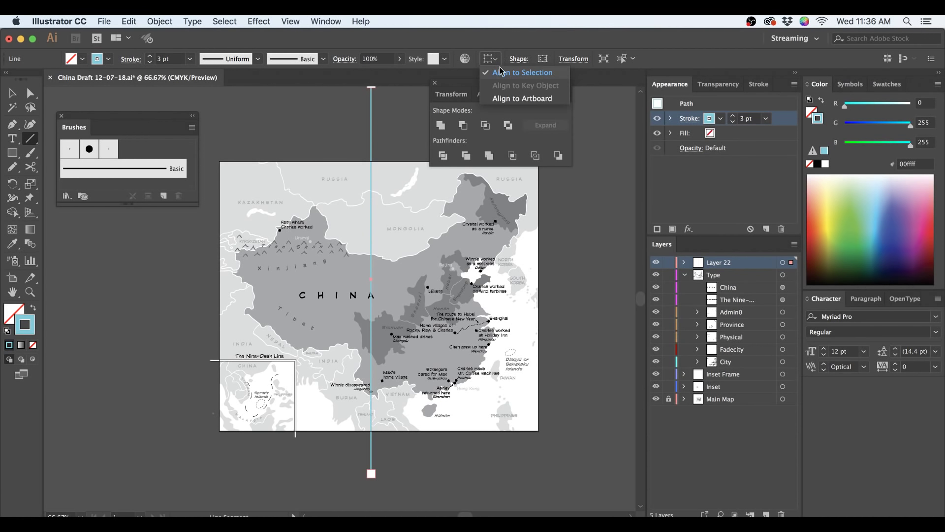
click(509, 99)
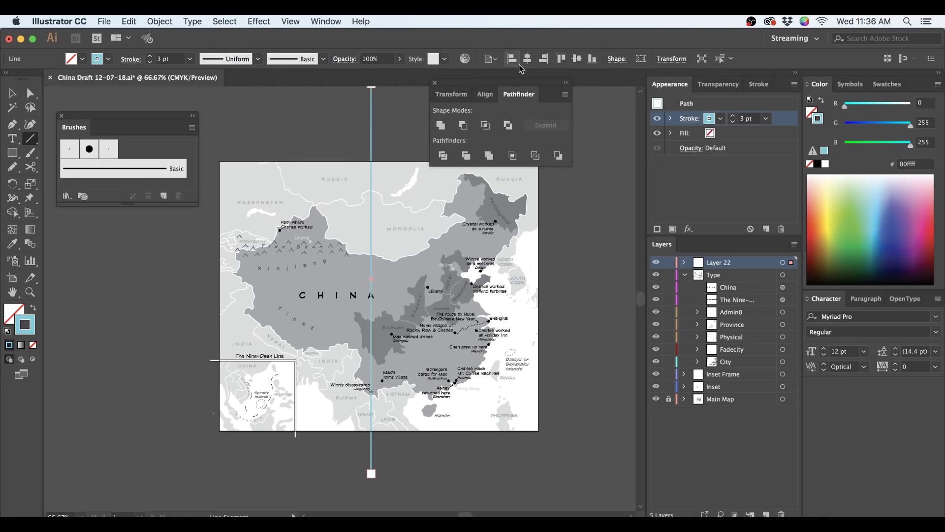
click(527, 59)
click(12, 93)
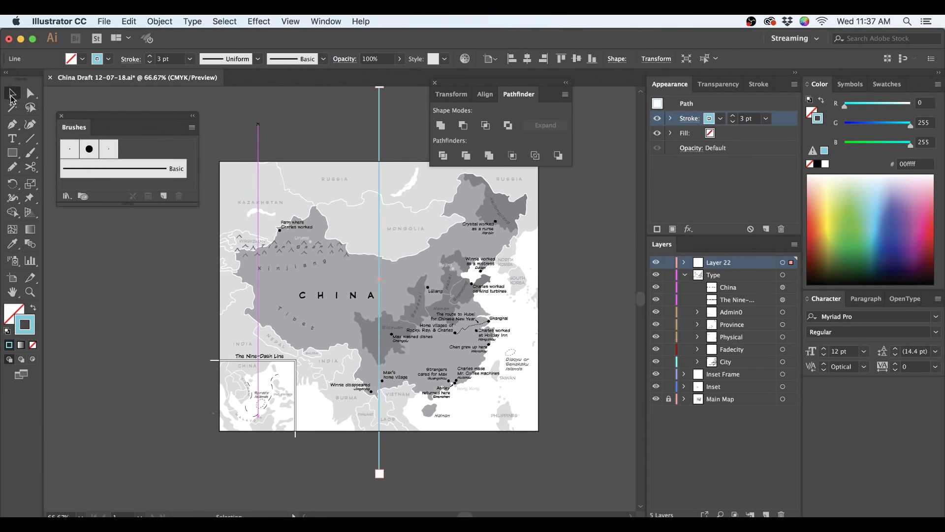
click(157, 424)
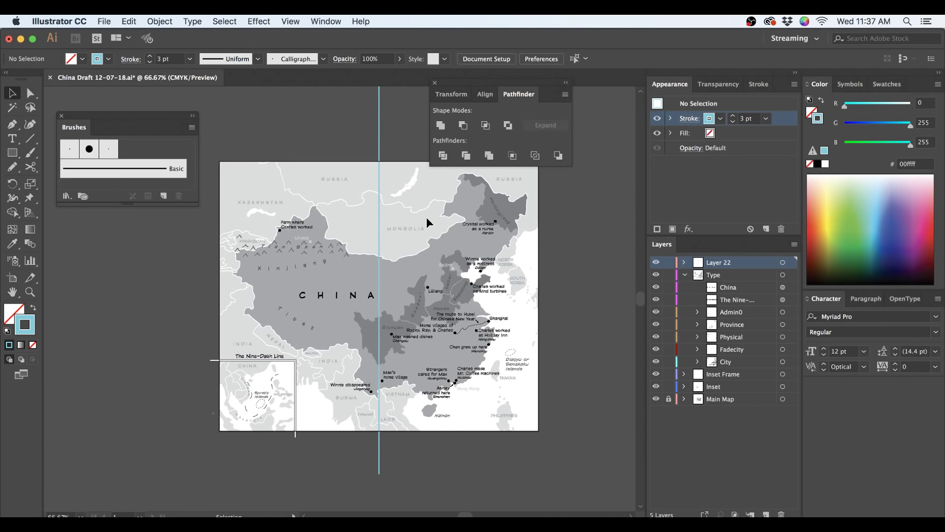
- Set the Mongolia label's tracking to 1500, shift the label west so it straddles the cyan line, and deselect it
scroll(412, 235, up, 1)
click(410, 229)
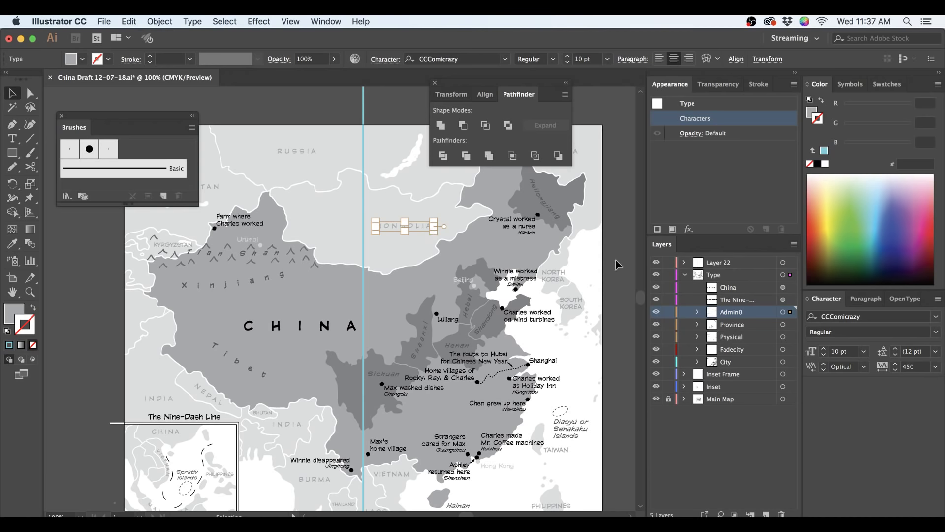
click(919, 367)
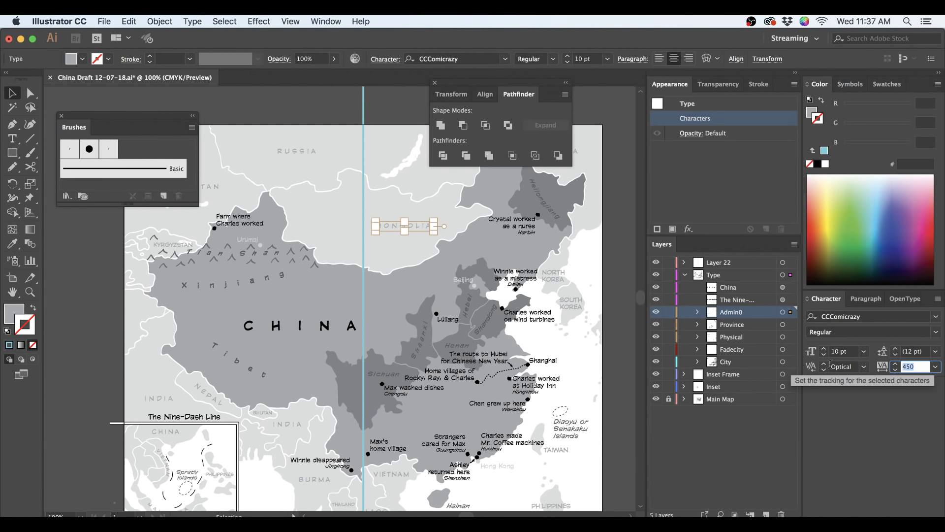
text(1500)
key(Return)
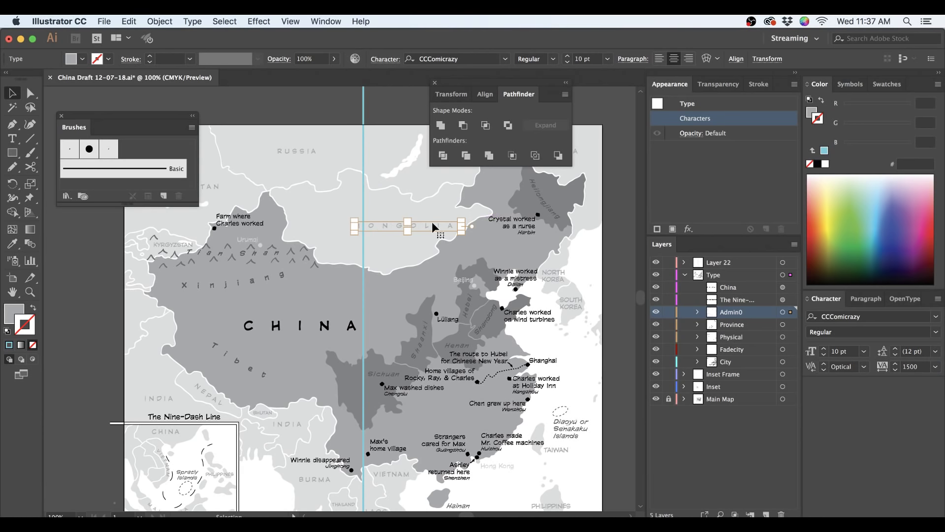
drag(440, 228, 407, 229)
click(626, 206)
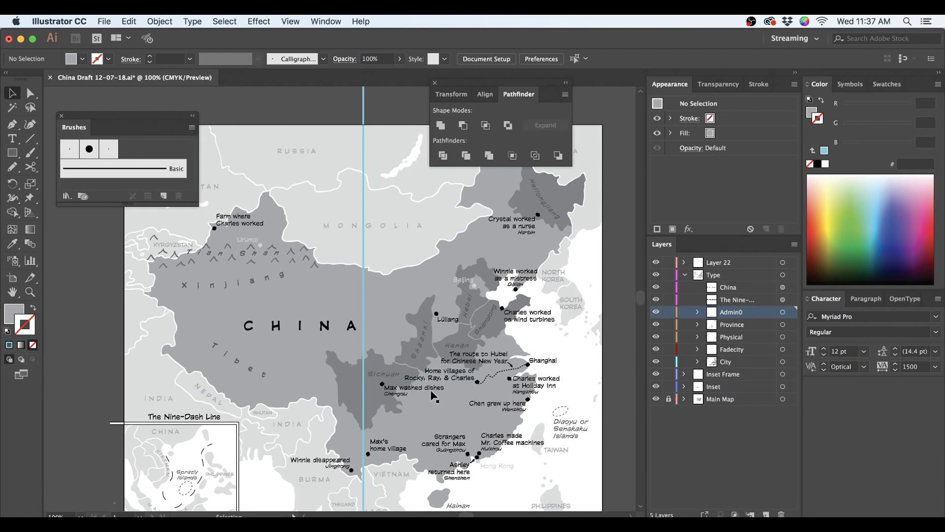
- Move the Pathfinder palette off the map, close the Brushes palette, and capture the whole map area to the clipboard
drag(482, 86, 682, 111)
mouse_move(92, 114)
mouse_down()
mouse_move(27, 109)
mouse_move(27, 86)
mouse_move(192, 106)
mouse_up()
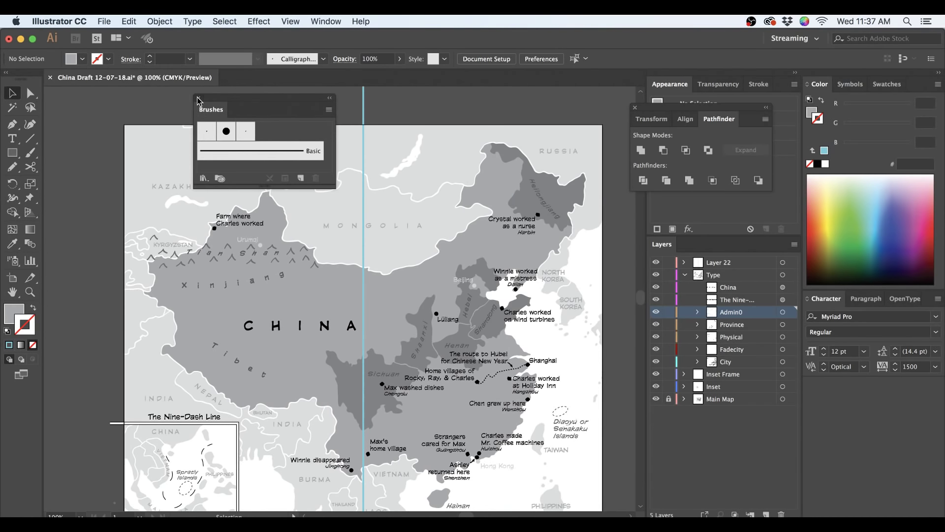
click(199, 98)
drag(530, 363, 520, 338)
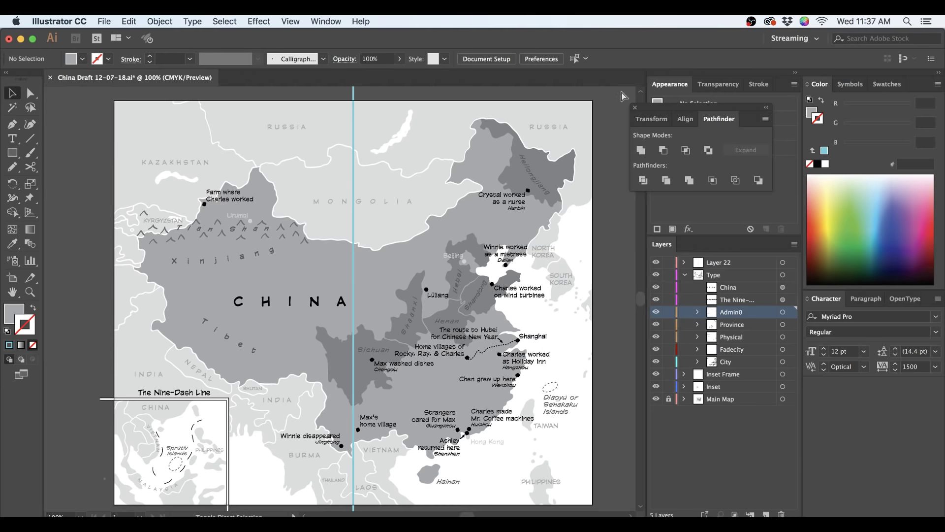
drag(590, 101, 116, 502)
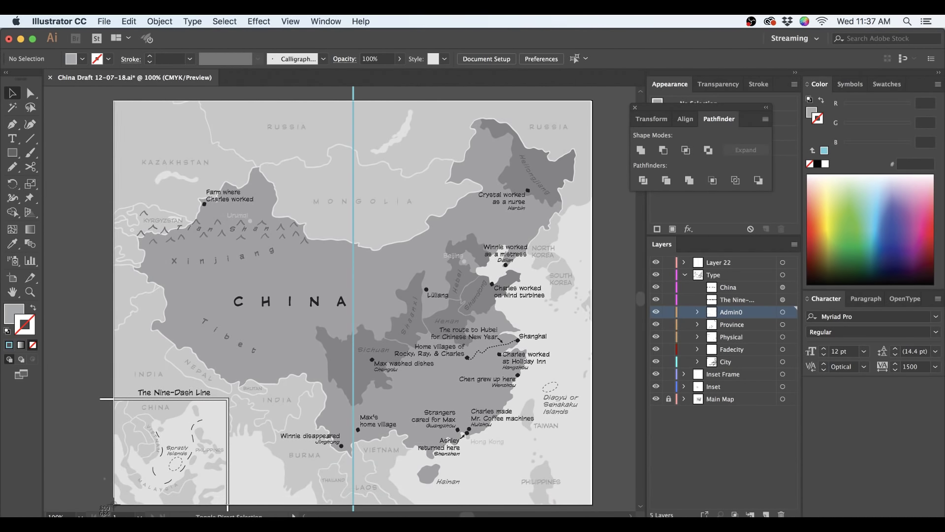
- Switch to Photoshop, create a 1618 x 1368 px document from the Clipboard preset, and paste the captured map
click(485, 516)
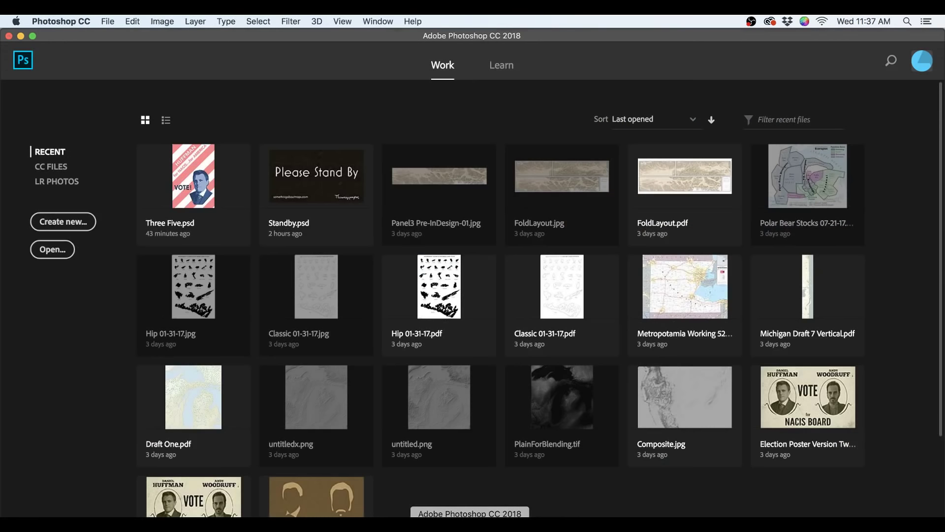
click(108, 22)
click(118, 35)
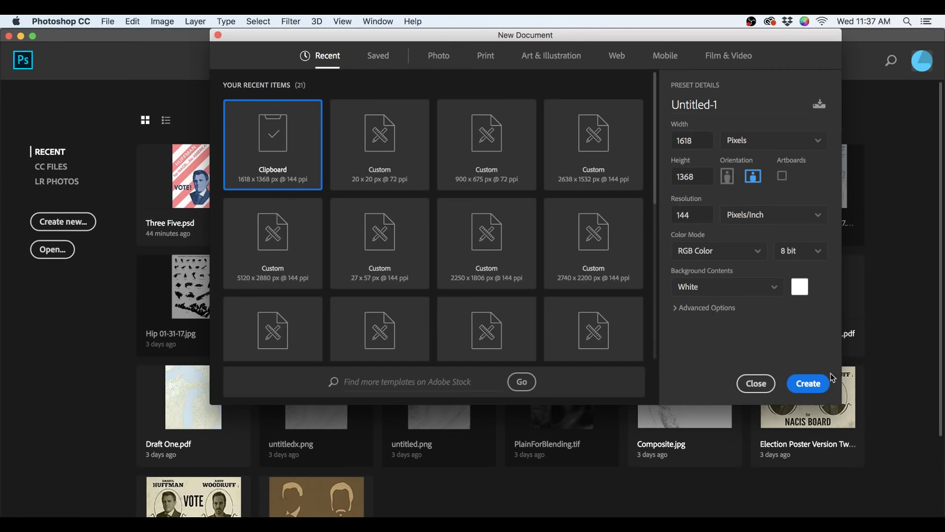
click(824, 383)
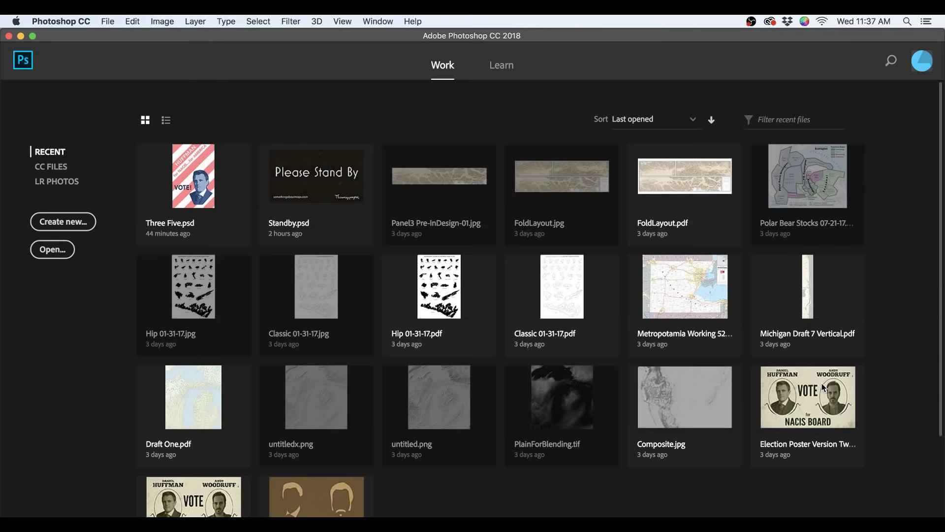
key(super+v)
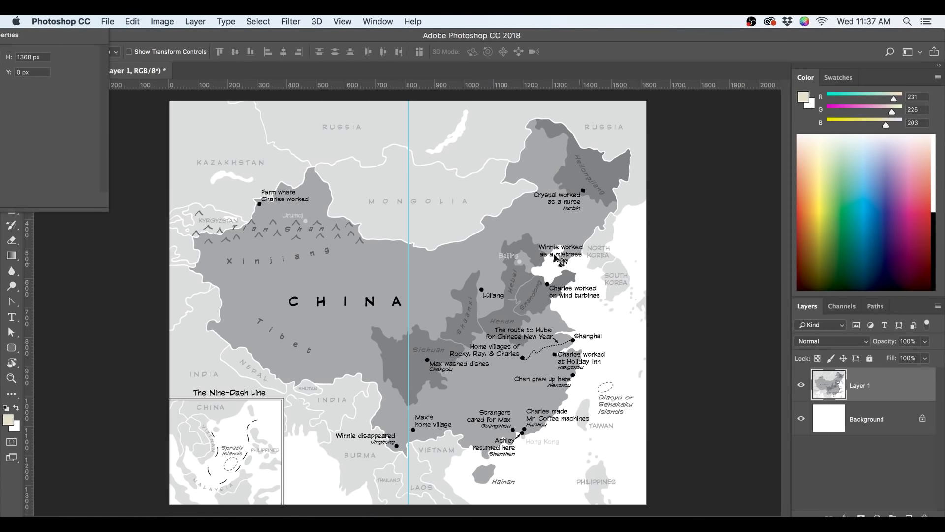
- Widen the canvas to 2000 pixels around the pasted map
click(166, 22)
click(180, 126)
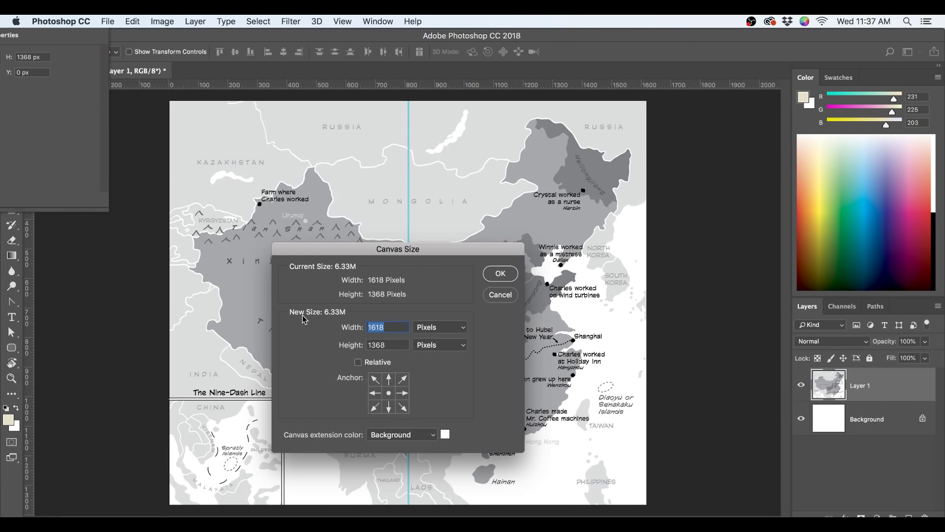
text(2000)
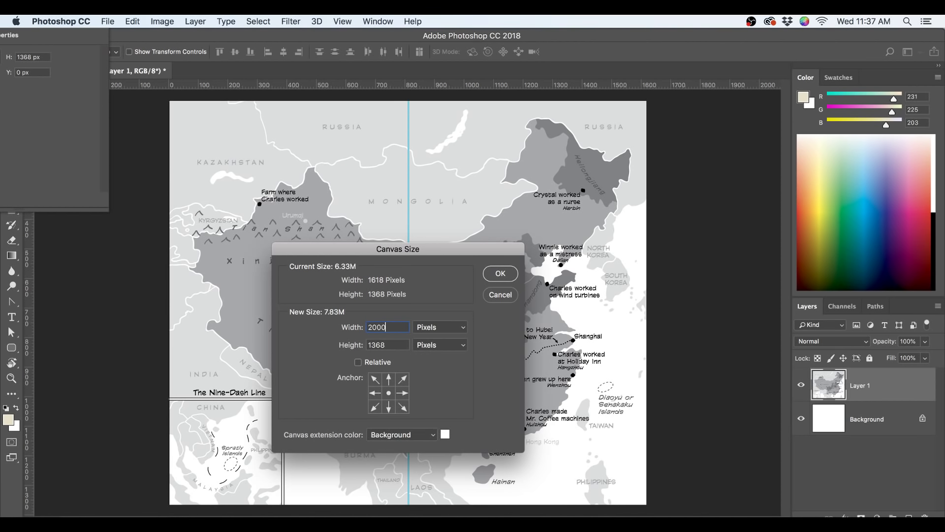
key(Return)
- Select the half of the map east of the cyan line, shift it east to open a gap, and slide it back
key(m)
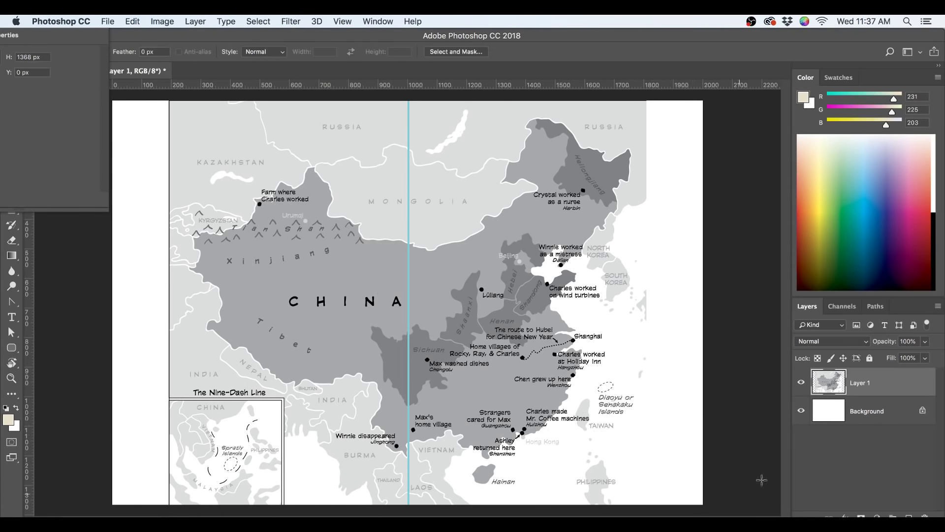
drag(646, 510, 409, 69)
key(v)
drag(483, 209, 511, 209)
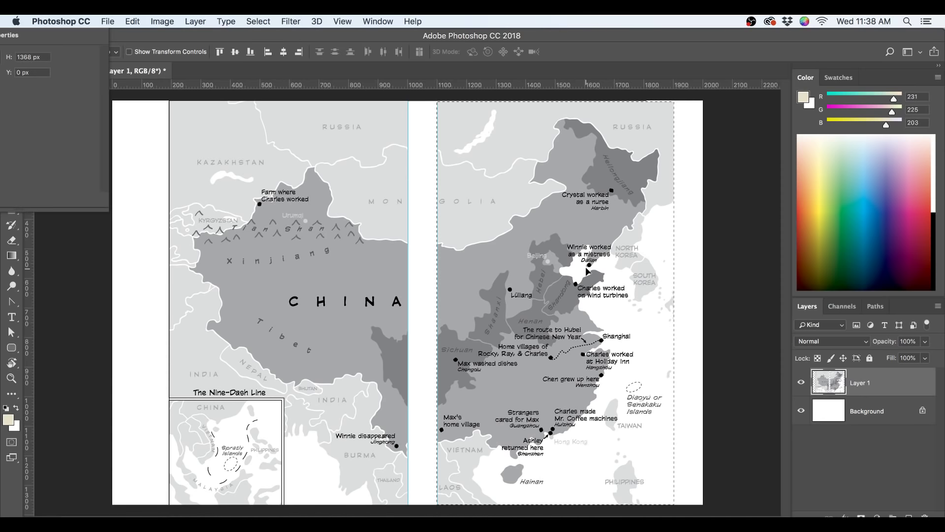
drag(607, 293, 577, 293)
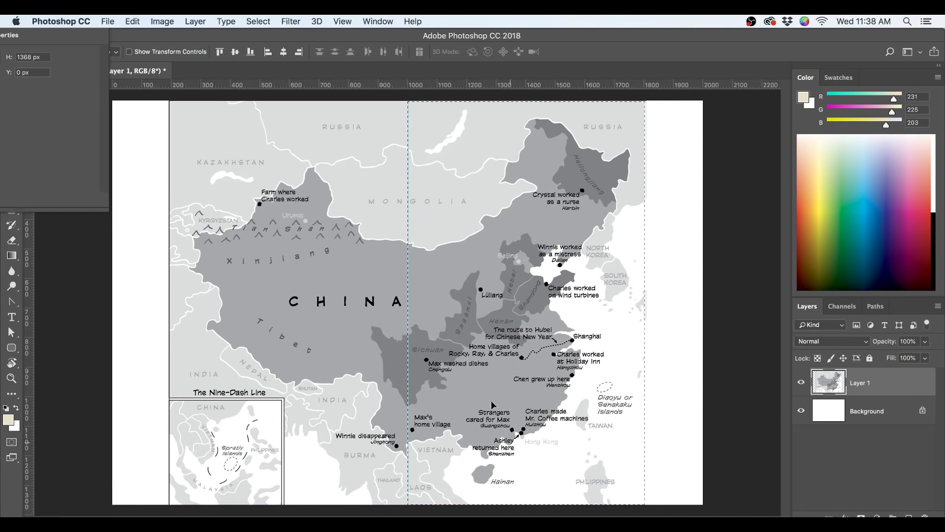
- Switch to Illustrator and try shifting the CHINA label west so it sits clear of the cyan line
key(super+Tab)
click(328, 306)
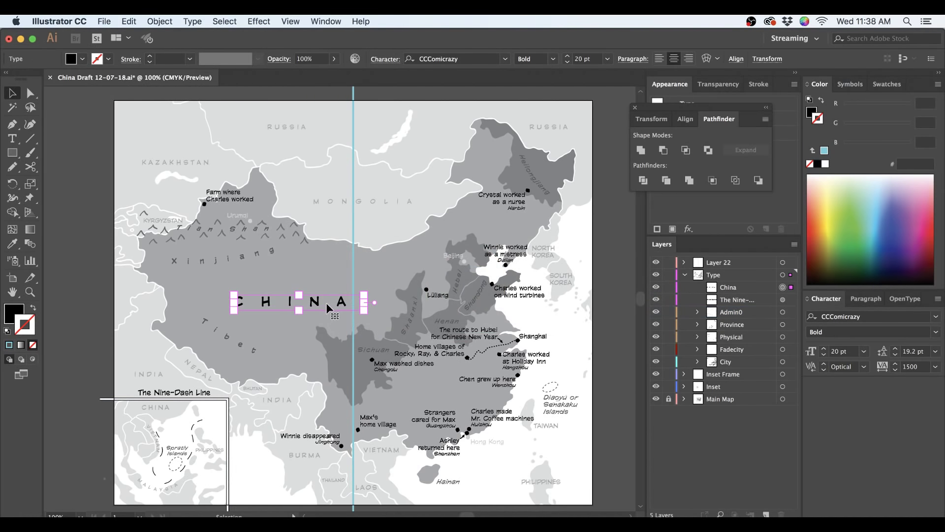
drag(327, 306, 310, 305)
click(590, 356)
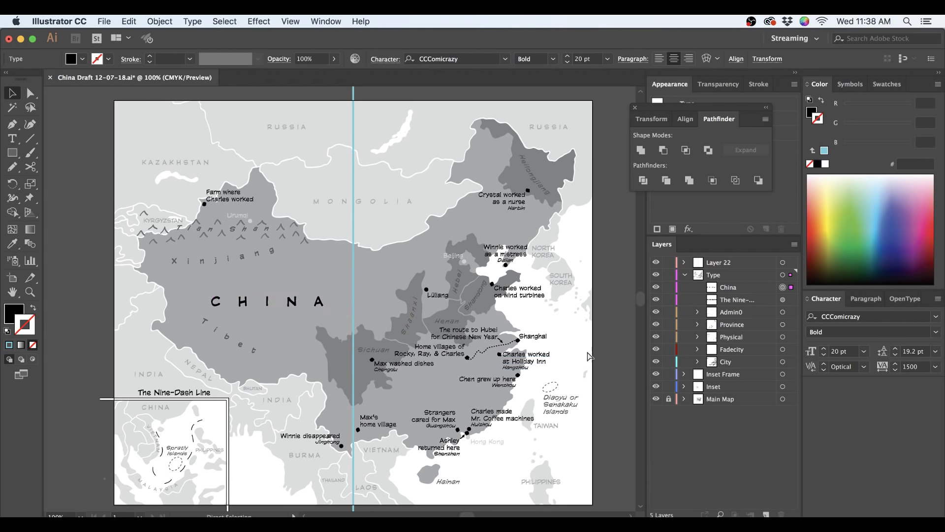
- Switch to Photoshop, move the selected eastern half about 100 px east to reopen the gap, and return to Illustrator
key(super+Tab)
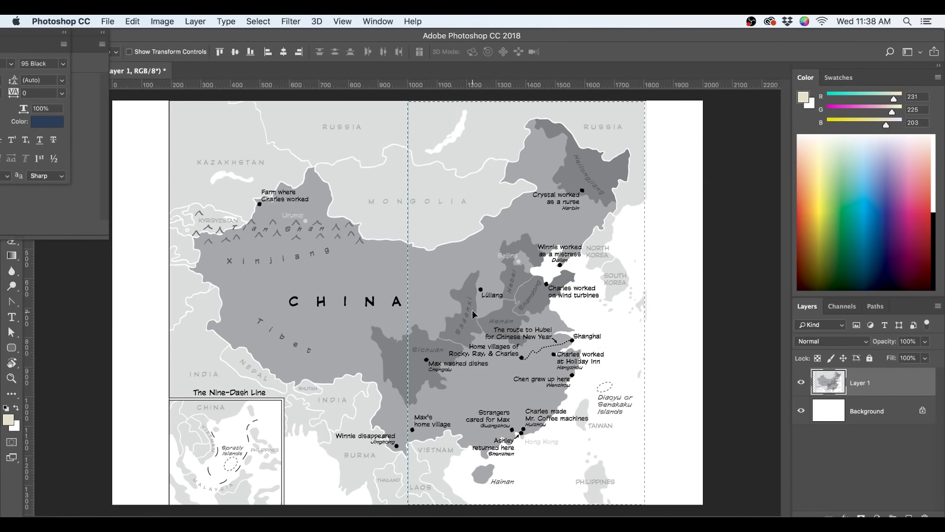
drag(473, 313, 501, 300)
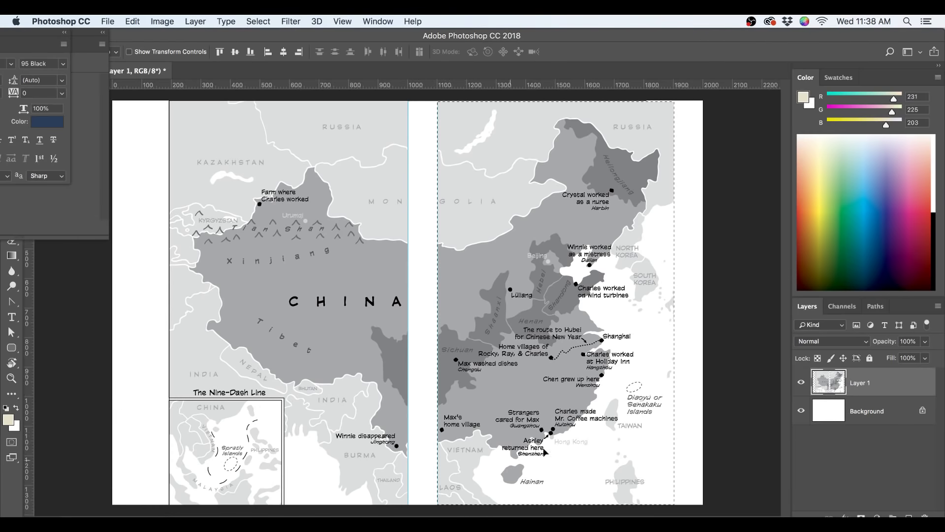
key(super+Tab)
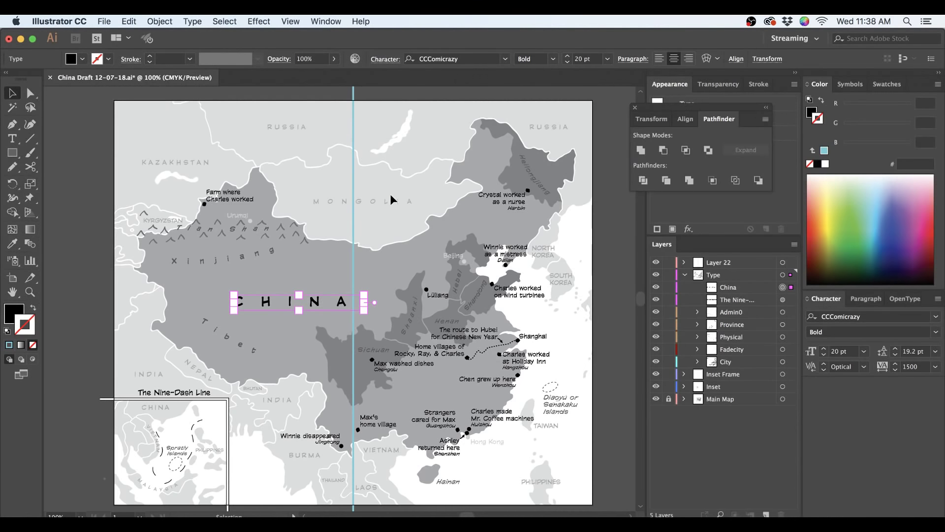
- Undo the Mongolia label's tracking and position changes, and delete Layer 22 with its cyan line
click(605, 324)
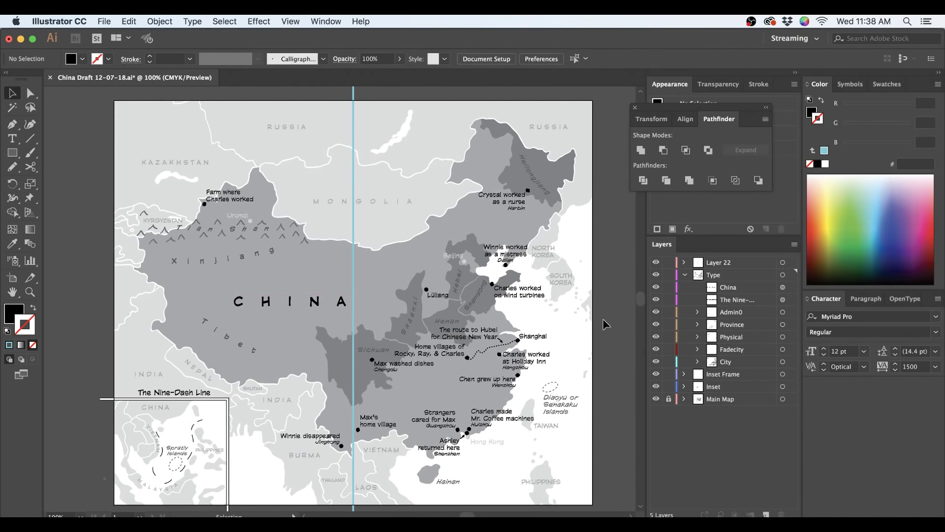
click(720, 263)
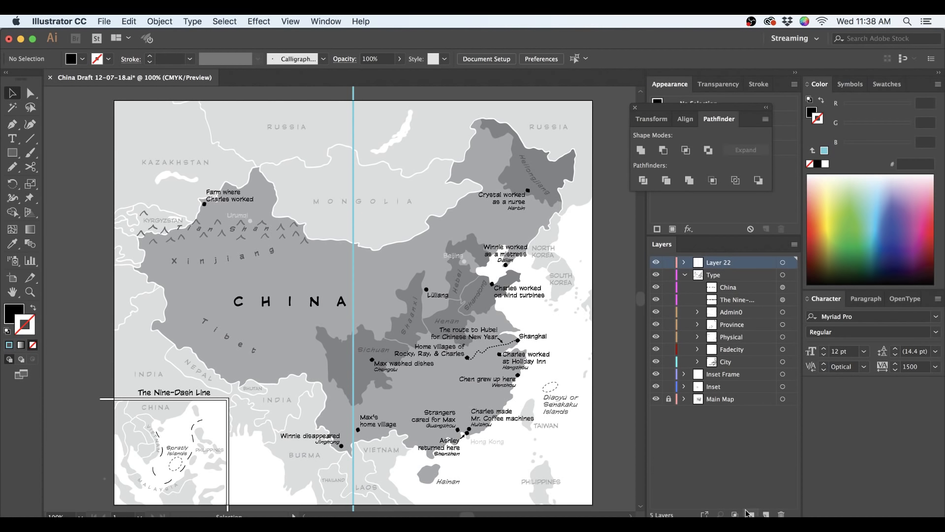
key(super+z)
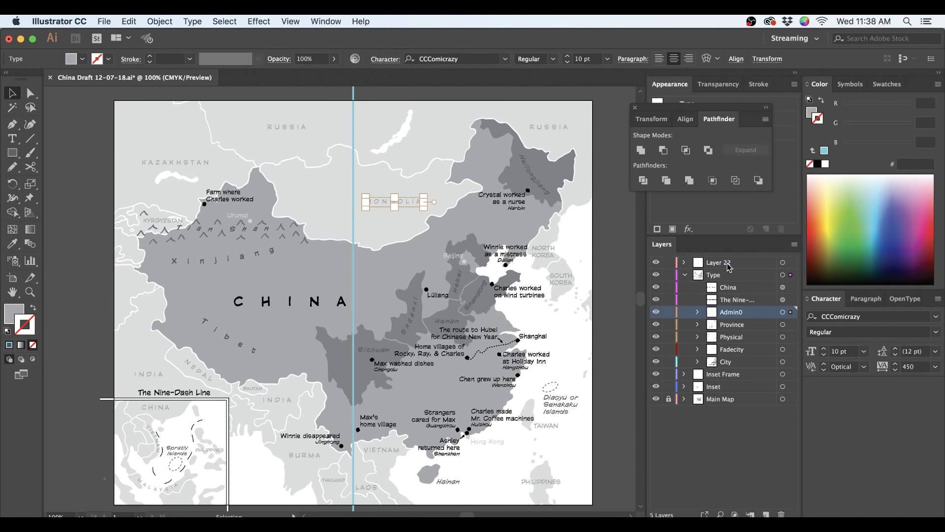
click(729, 264)
click(781, 514)
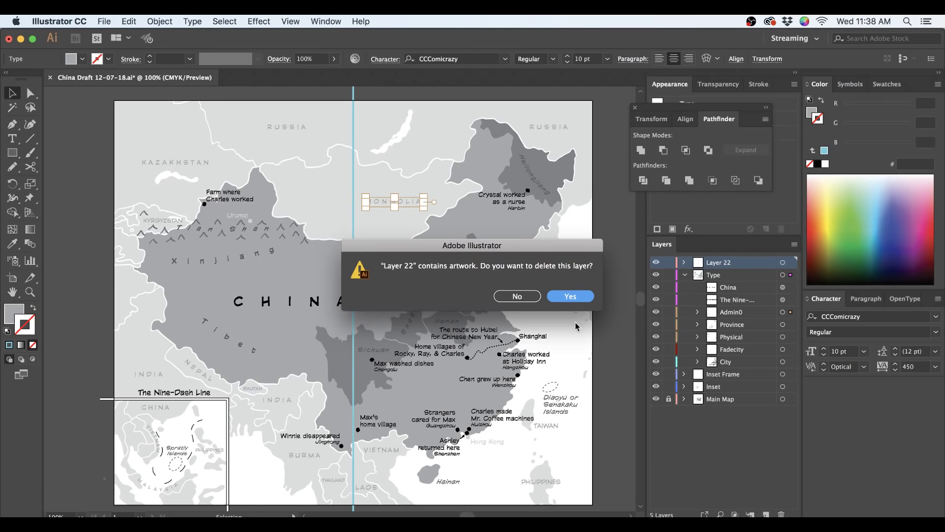
click(573, 296)
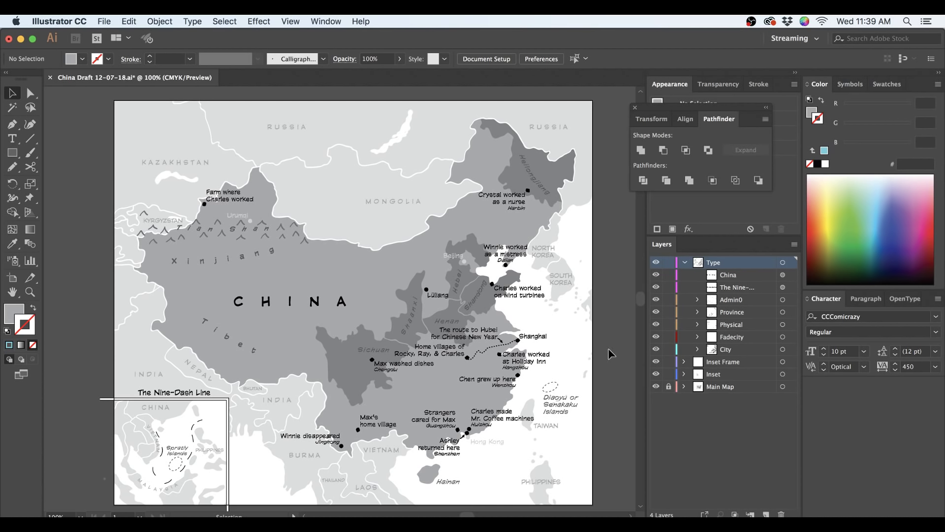
- Point out the CCComicrazy font name in the character settings, and switch to the Comicraft site in Chrome
click(831, 317)
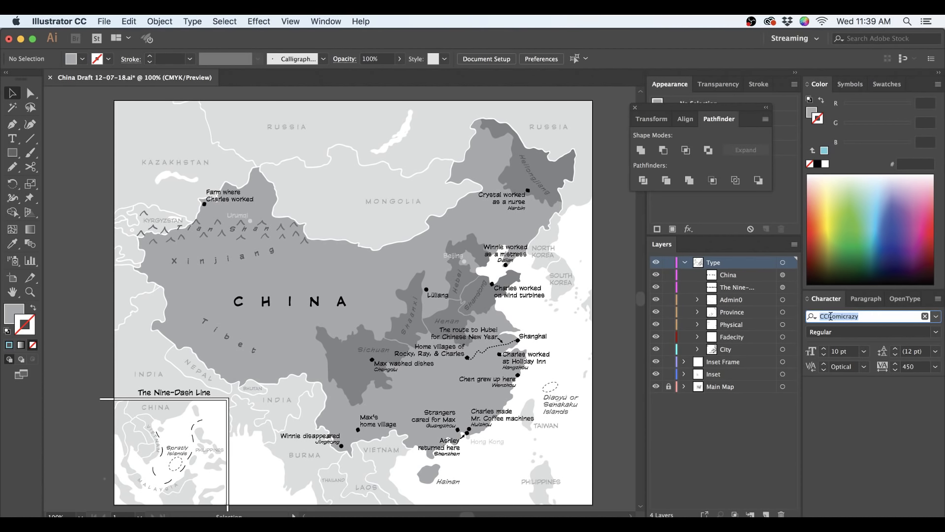
click(830, 317)
key(super+Tab)
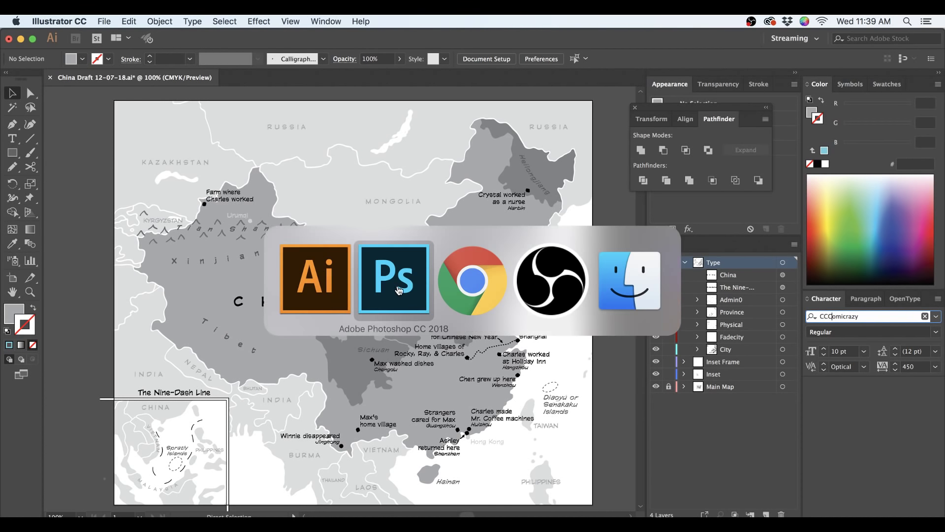
click(458, 293)
click(264, 46)
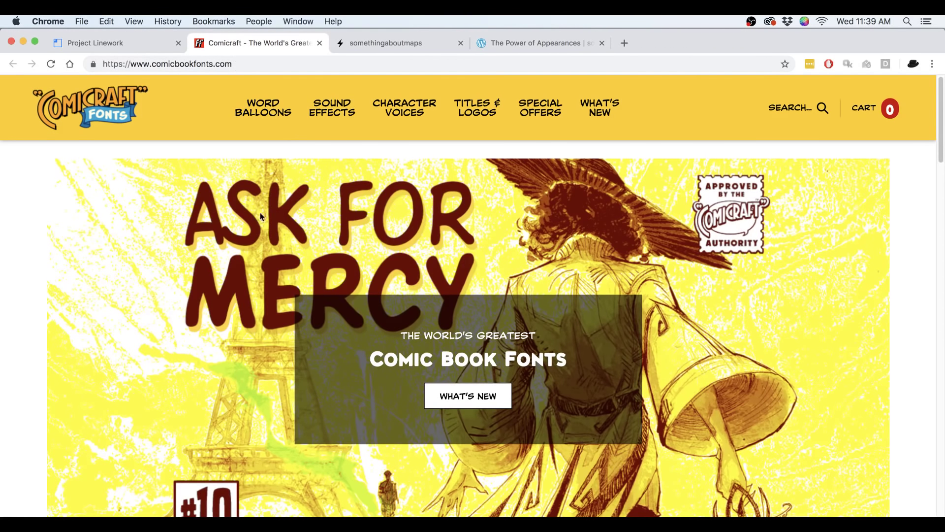
- Search the Comicraft site for the Comicrazy font and open its product page
click(823, 108)
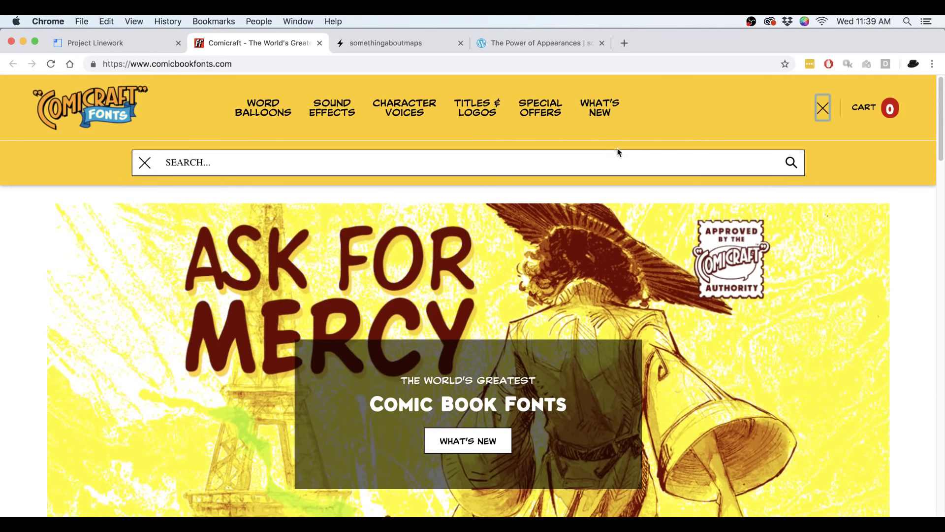
click(616, 158)
text(comicracy)
key(Down)
key(Return)
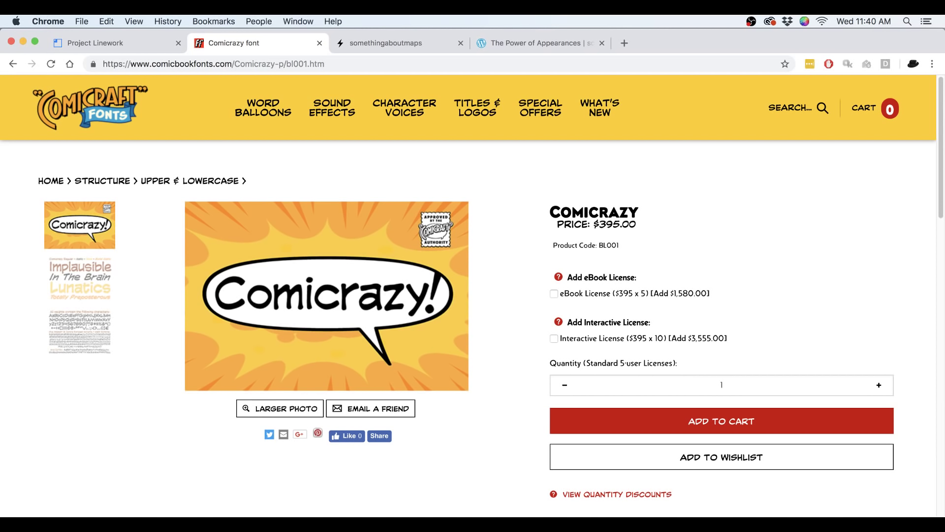
- Switch to Illustrator, select the CHINA label, and examine the CCComicrazy Bold glyph set from basic and accented letters down to Cyrillic
key(super+Tab)
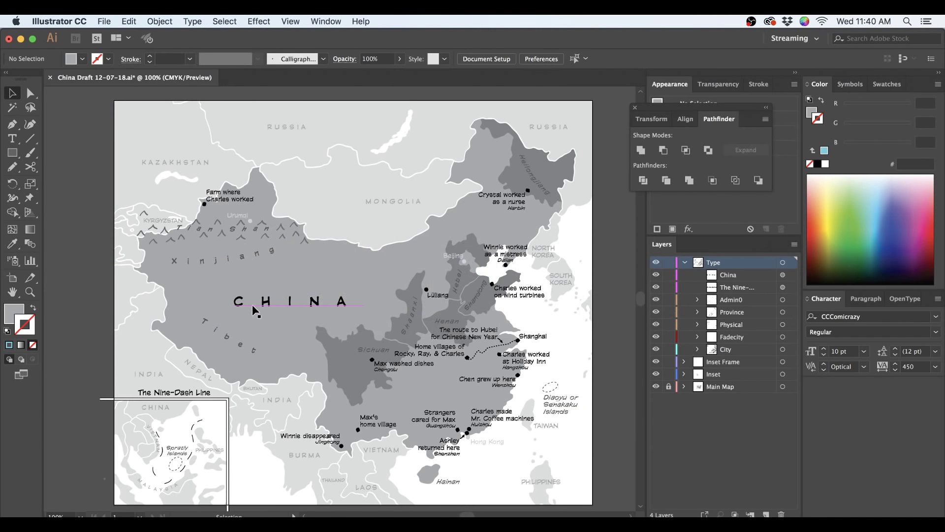
click(256, 307)
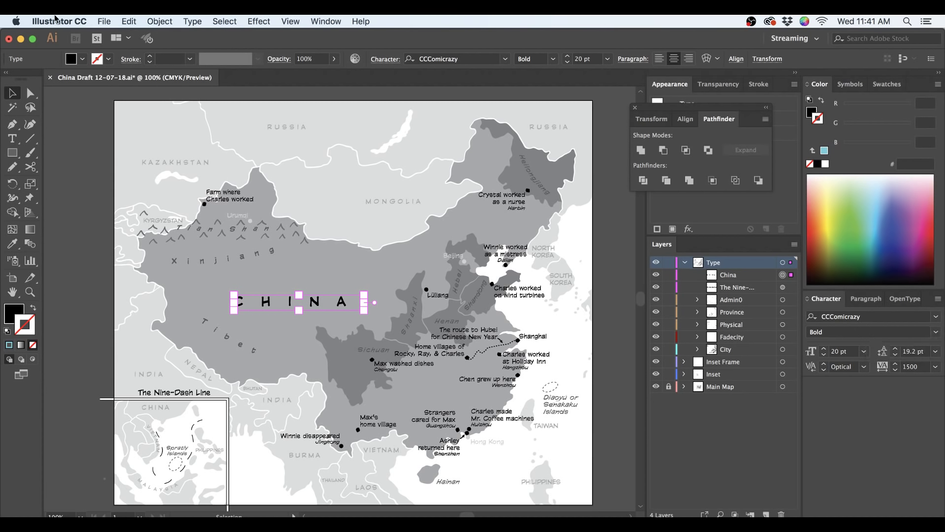
click(318, 20)
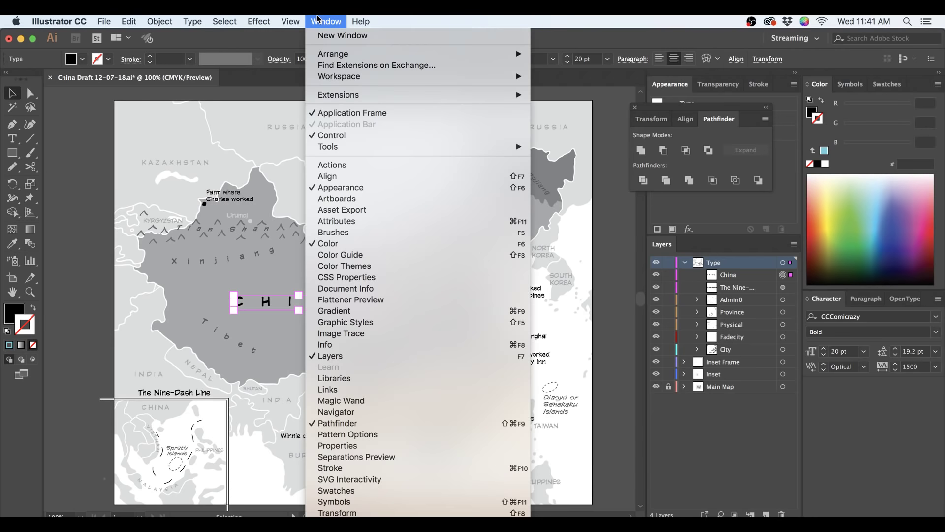
mouse_move(375, 450)
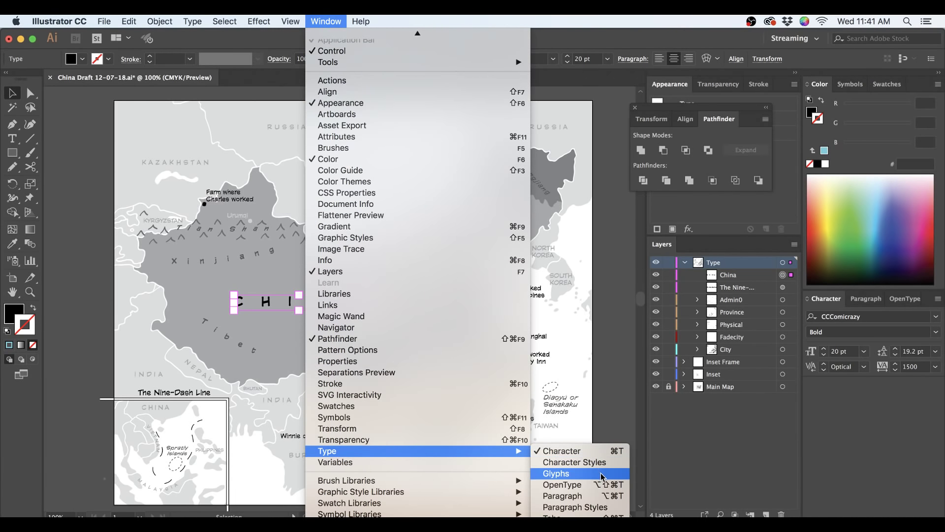
click(601, 476)
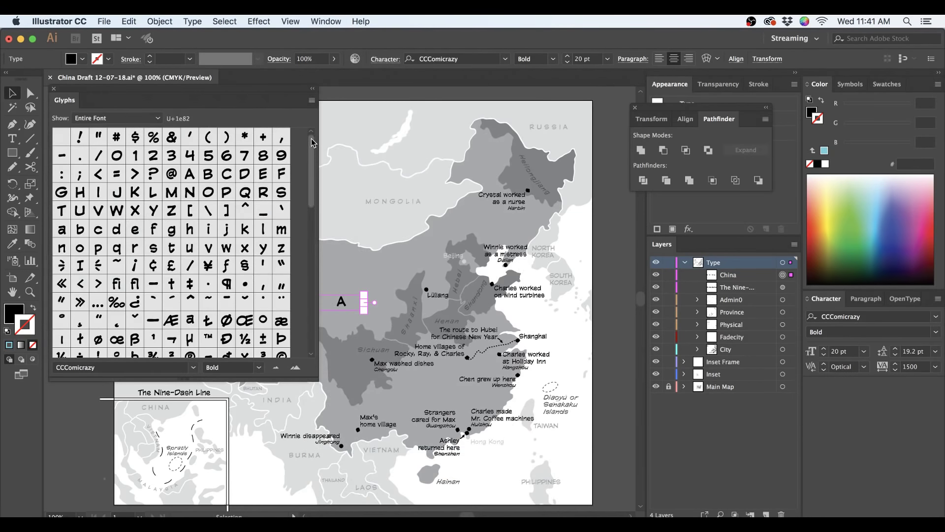
drag(311, 138, 323, 204)
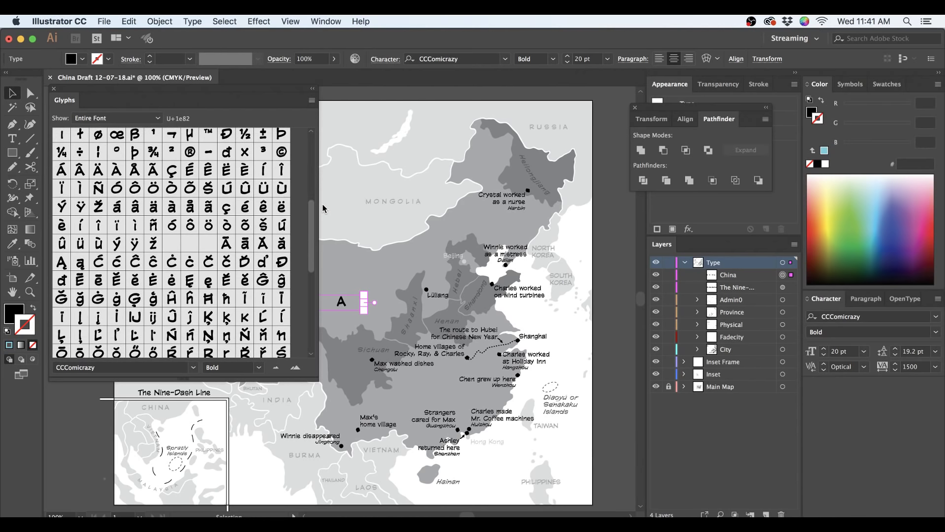
drag(322, 208, 330, 285)
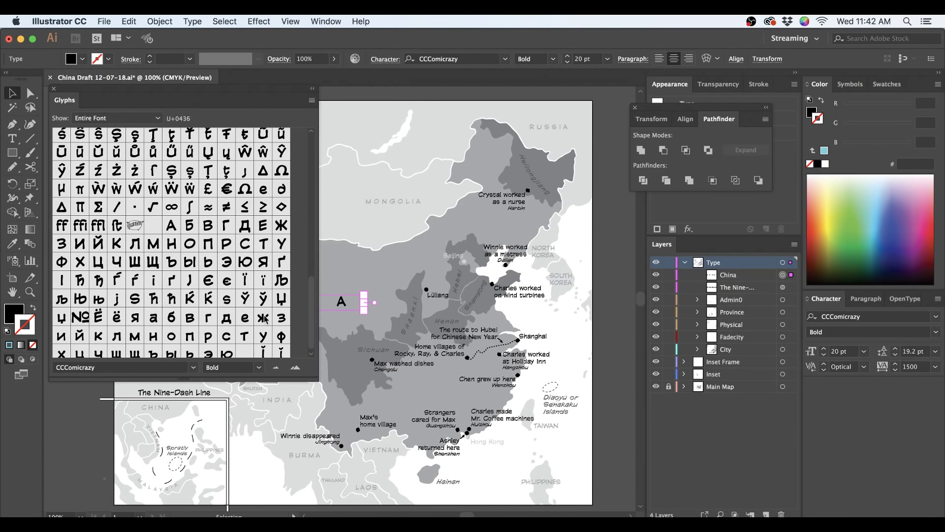
scroll(266, 320, down, 1)
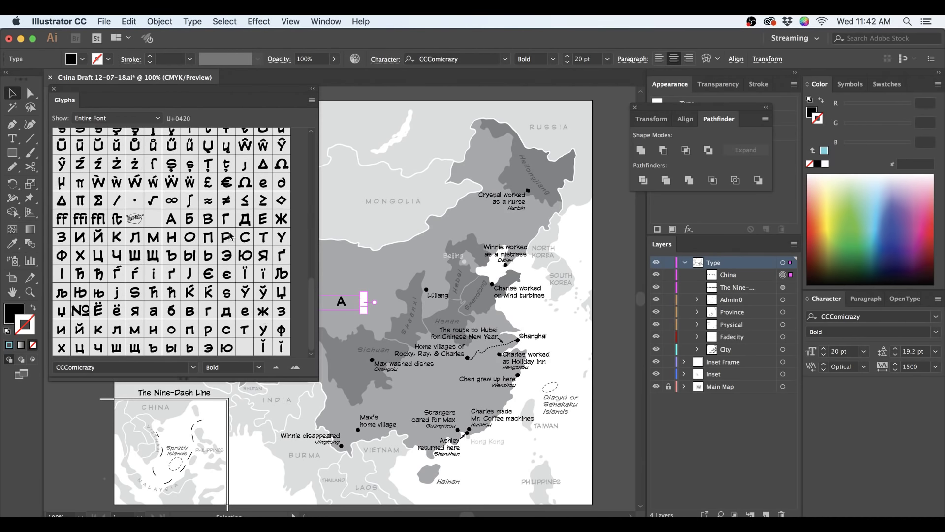
- Insert the CCComicrazy burst-mark glyphs at the end and the start of the CHINA label, and close the Glyphs panel
drag(311, 330, 318, 183)
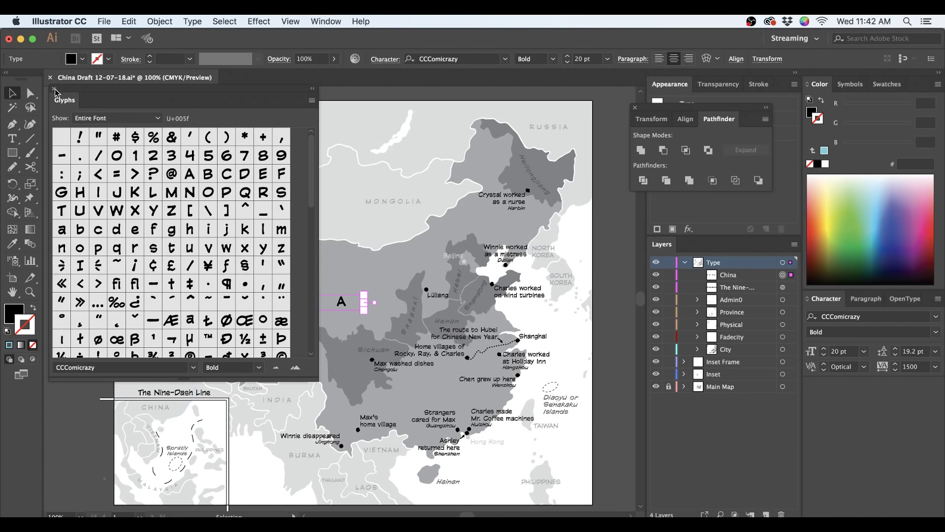
double_click(342, 301)
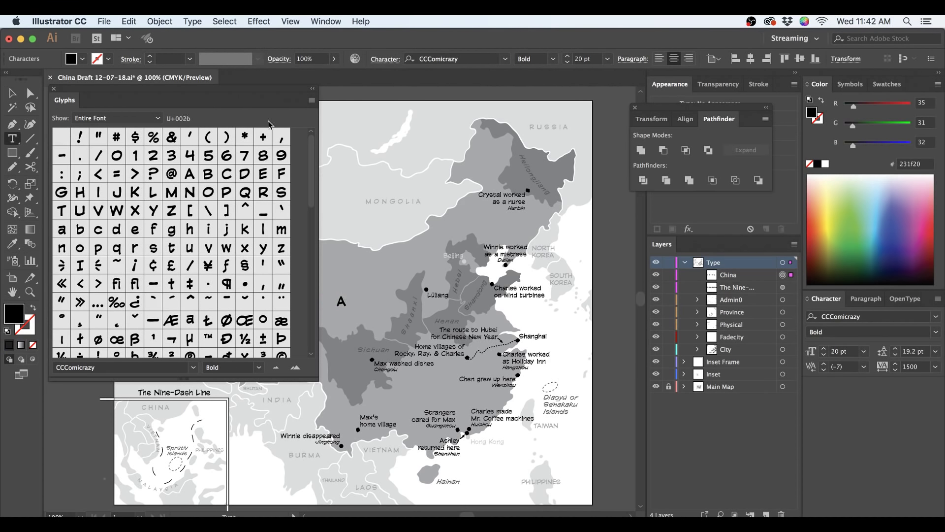
drag(270, 98, 850, 115)
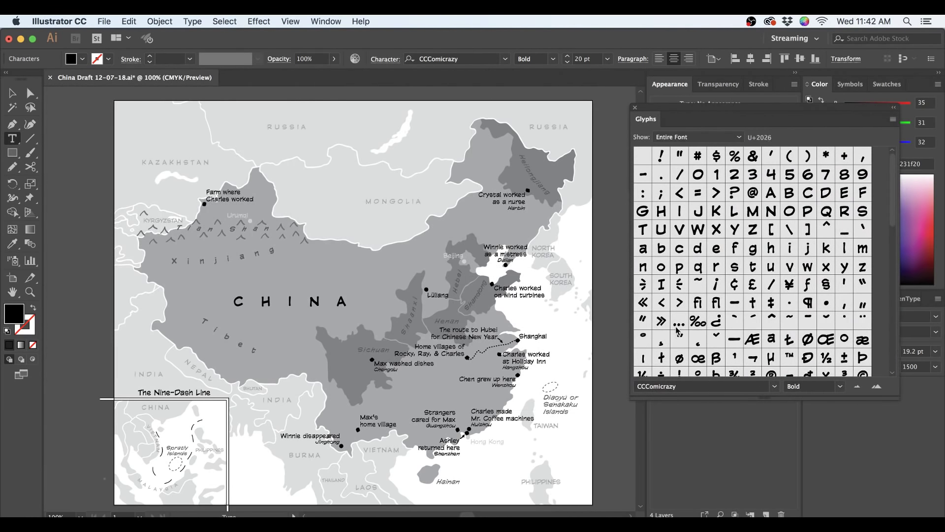
double_click(680, 284)
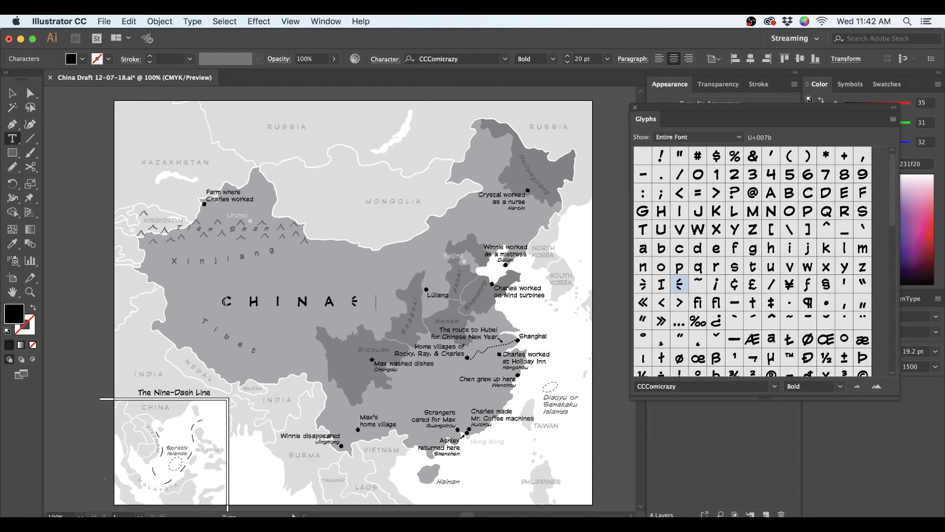
click(224, 301)
double_click(646, 284)
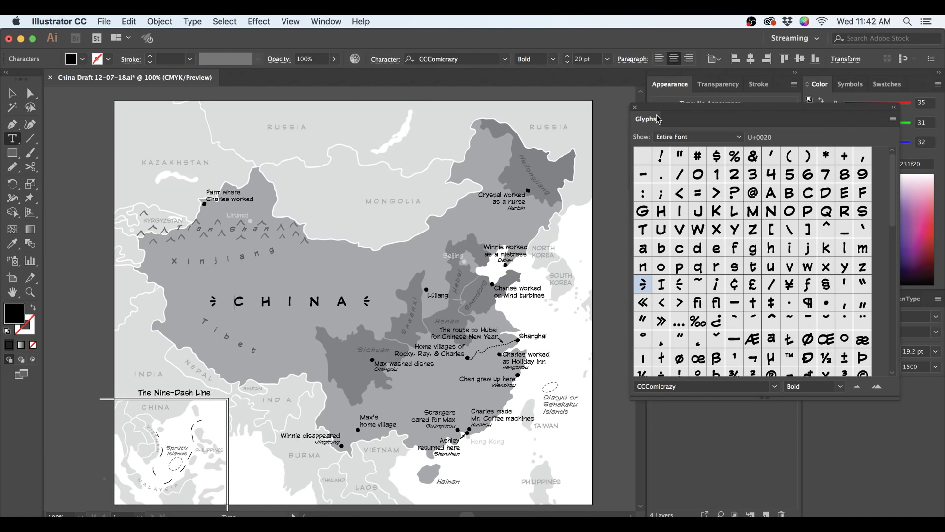
drag(660, 113, 495, 113)
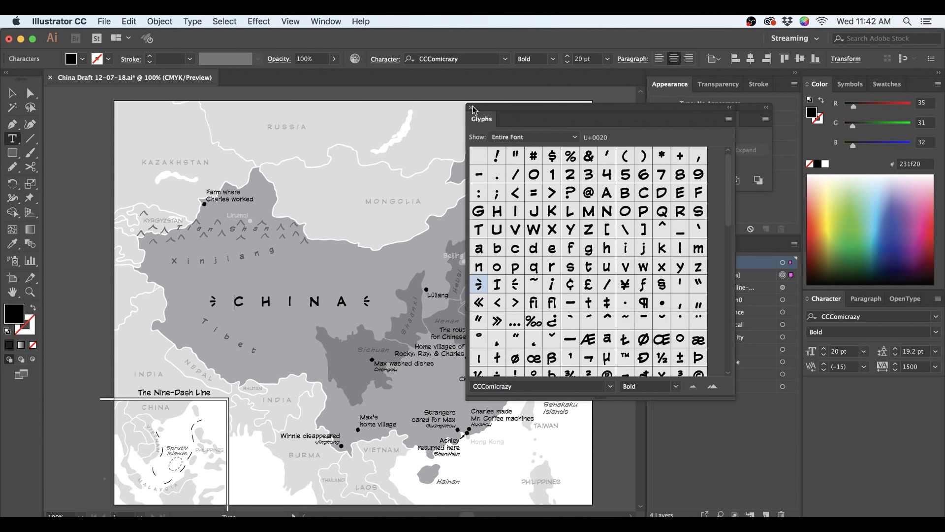
click(471, 107)
click(12, 93)
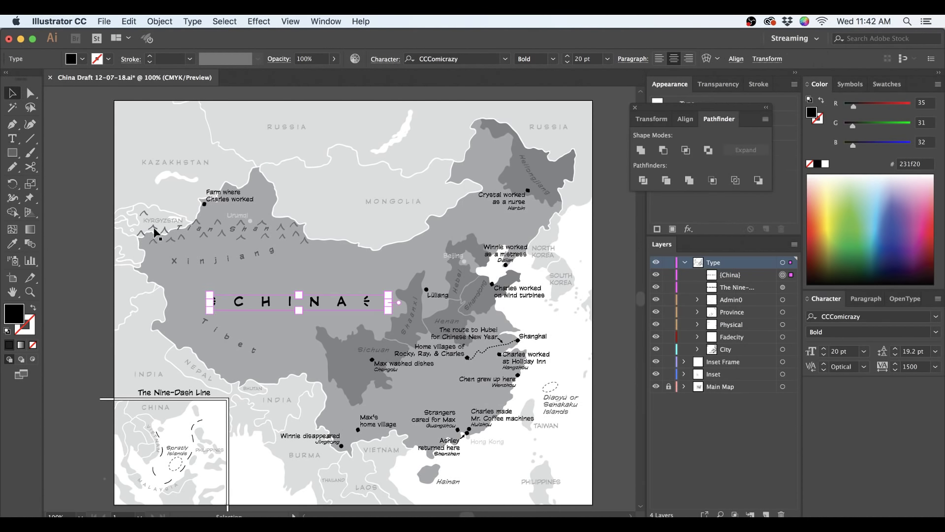
- Review the CCComicrazy font styles available for the CHINA label and keep Bold
scroll(185, 265, up, 1)
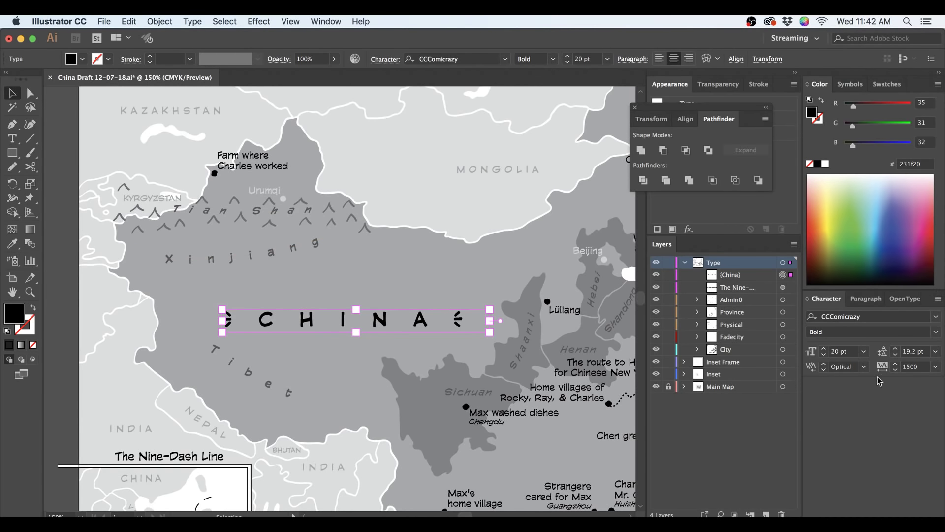
click(937, 333)
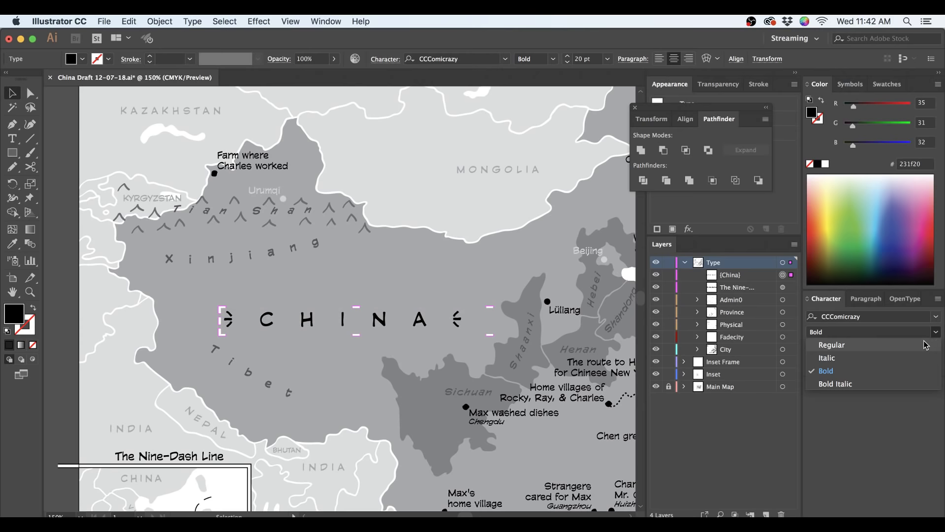
click(918, 371)
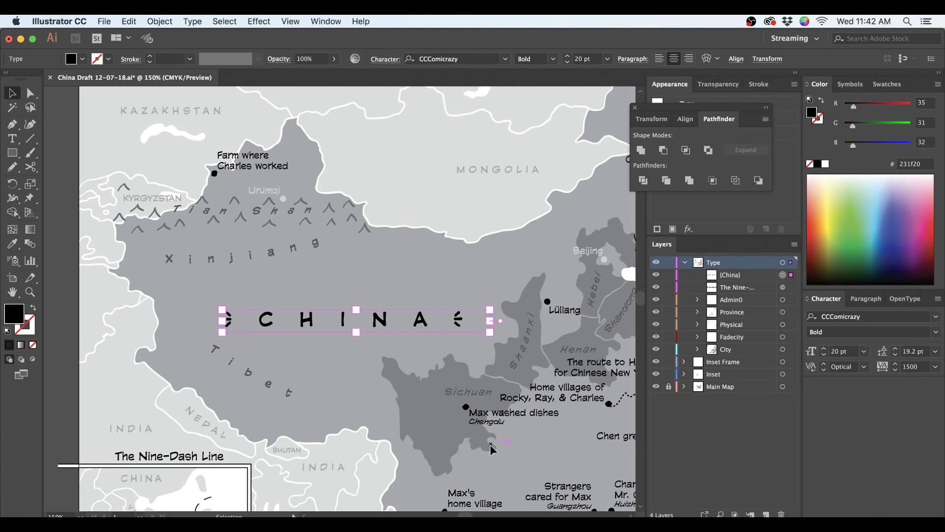
- Examine the city labels on the southeast coast, and inspect the font style of the Huizhou line within its label
scroll(552, 324, right, 5)
scroll(552, 324, down, 3)
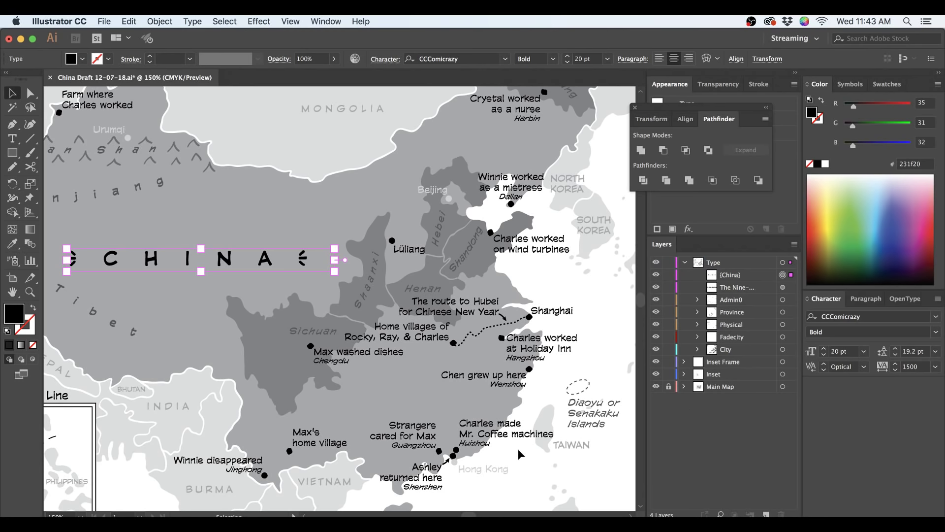
scroll(517, 447, up, 2)
scroll(517, 447, up, 1)
drag(512, 446, 485, 370)
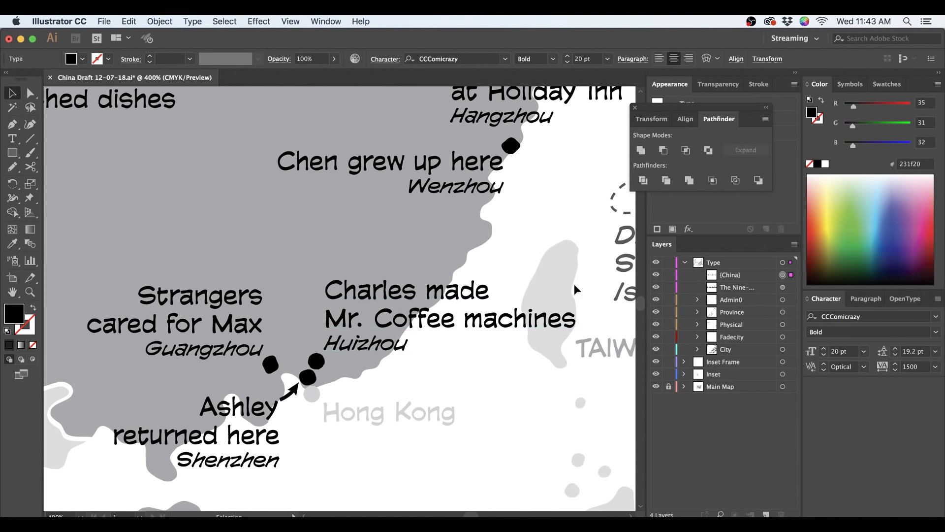
key(t)
click(369, 344)
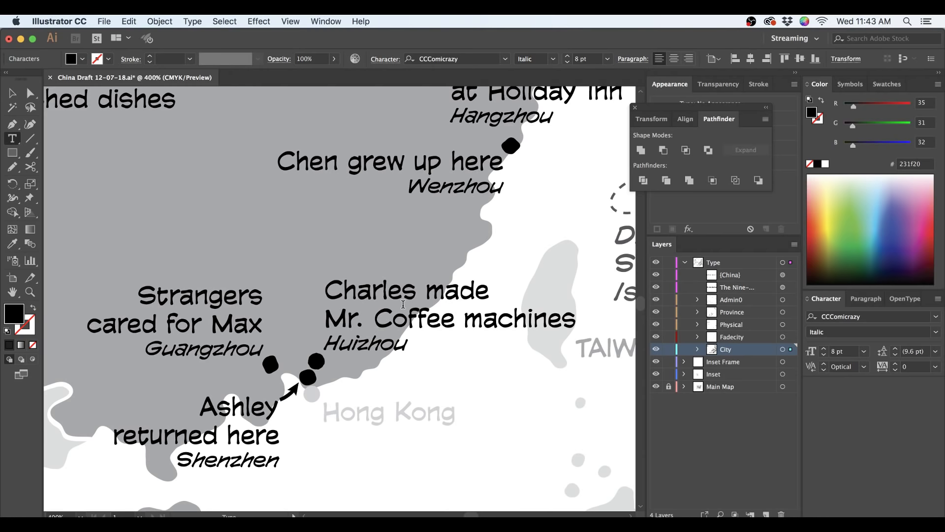
key(Escape)
- Hide every Type sublayer except City, and restore Fadecity, Physical and Province one at a time
scroll(496, 393, down, 5)
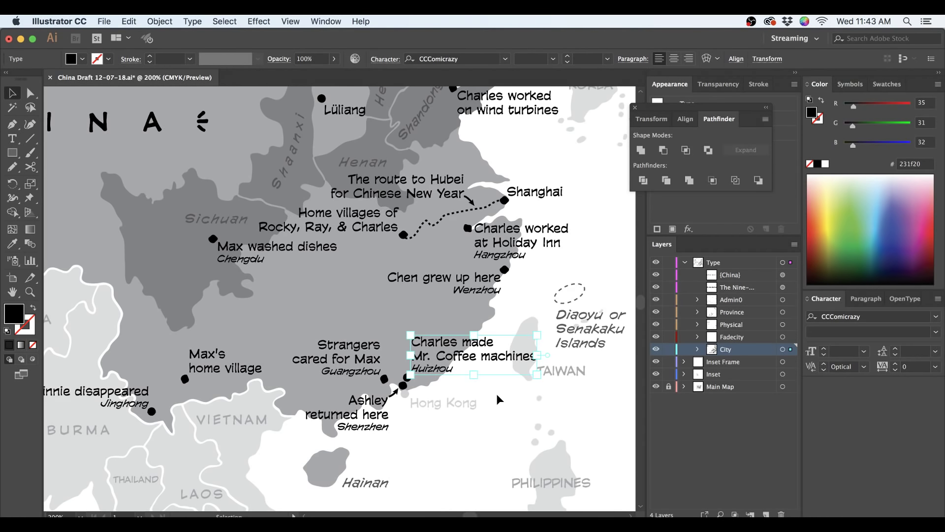
drag(657, 337, 656, 275)
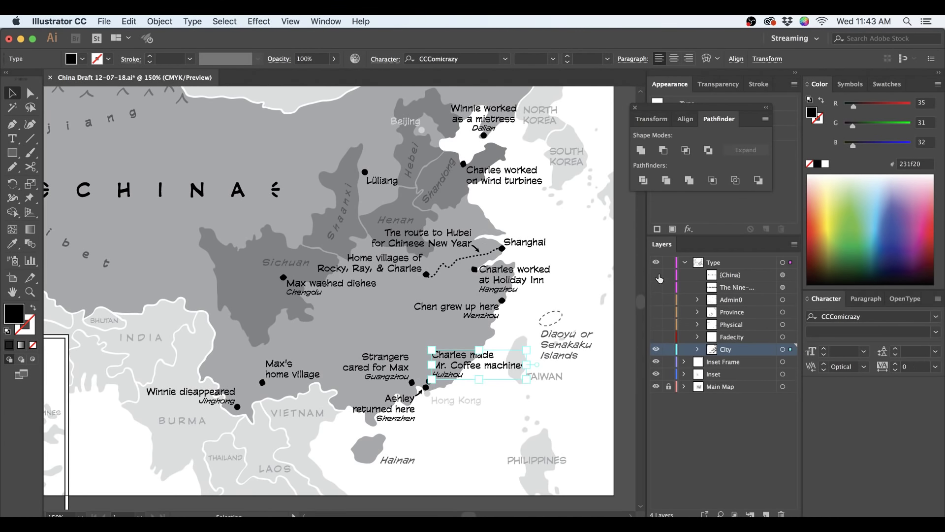
click(655, 338)
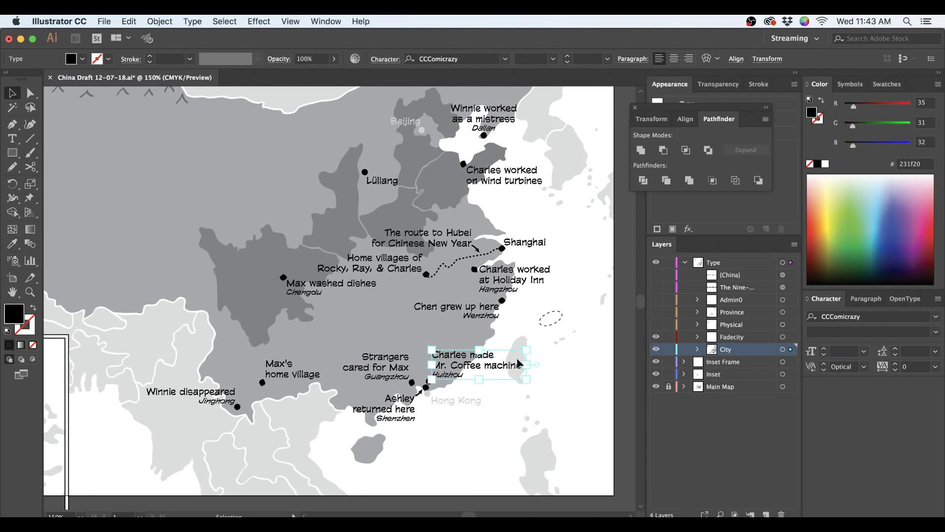
scroll(483, 454, up, 3)
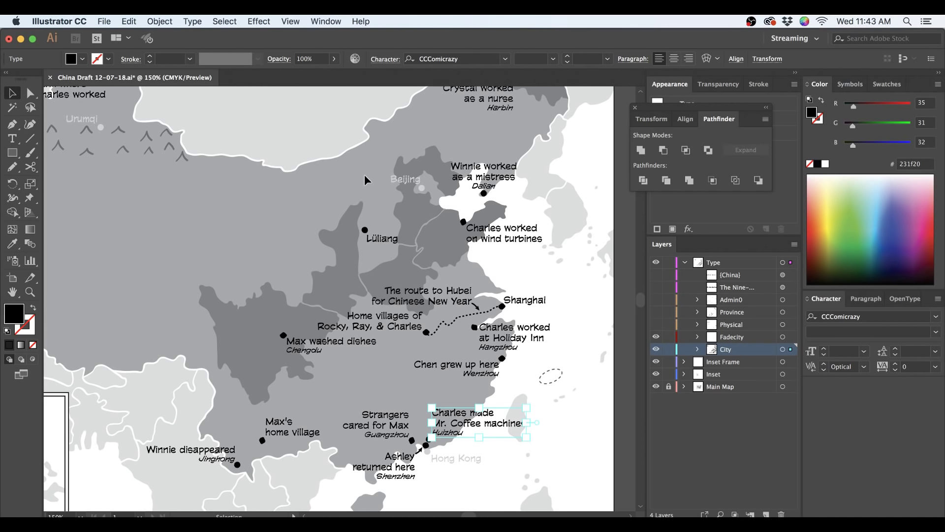
click(656, 324)
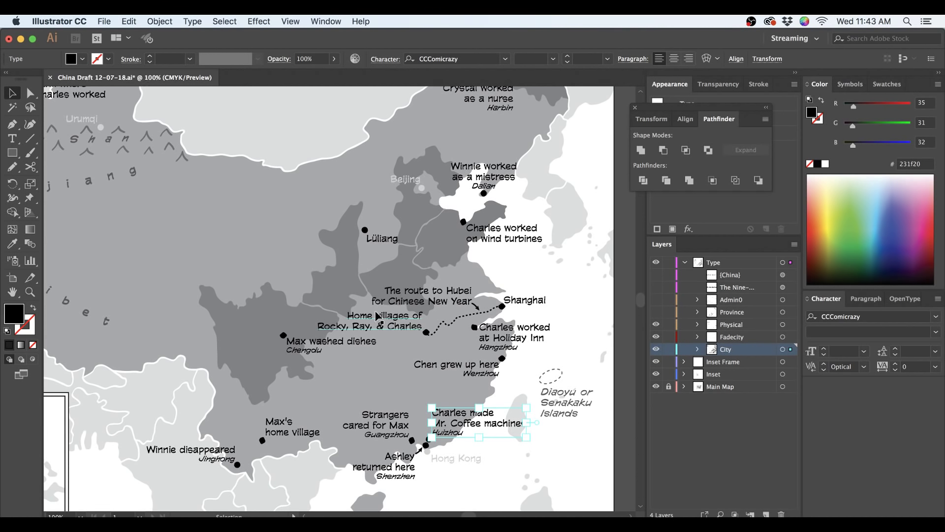
scroll(381, 314, down, 1)
drag(291, 298, 320, 300)
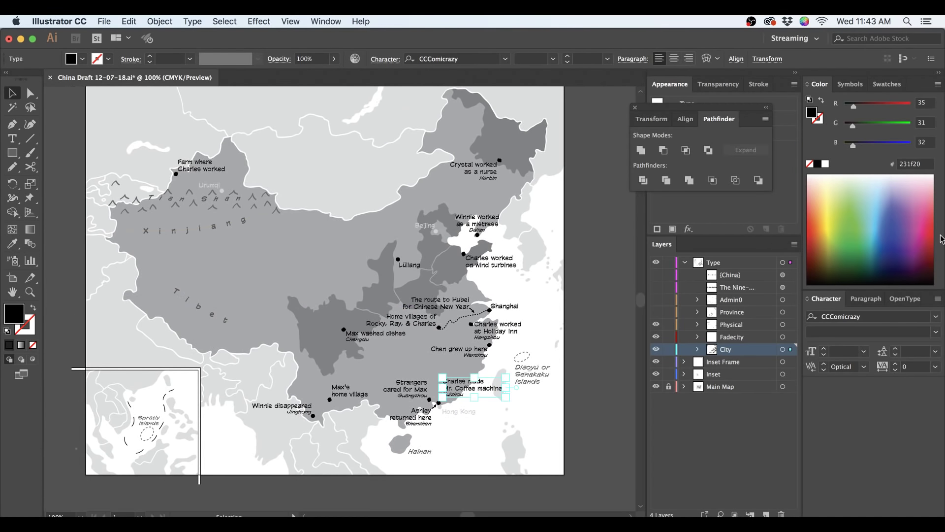
click(656, 311)
- Set the Sichuan label's fill to 40% black in CMYK, and check it against the whole map
click(357, 321)
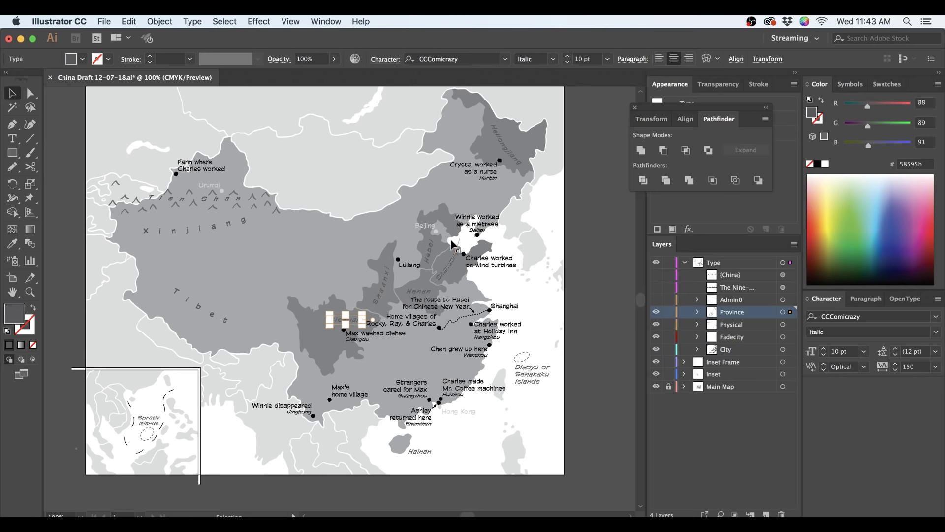
scroll(445, 244, up, 1)
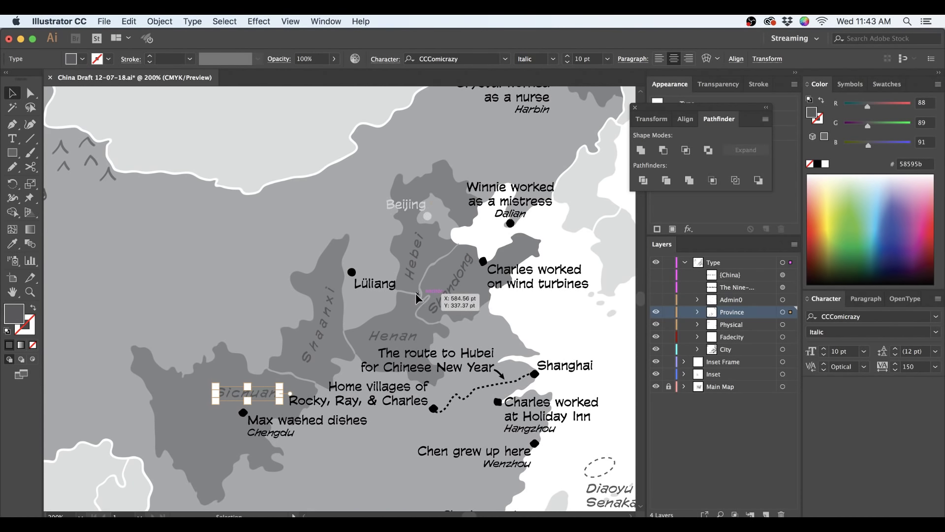
click(938, 84)
click(923, 132)
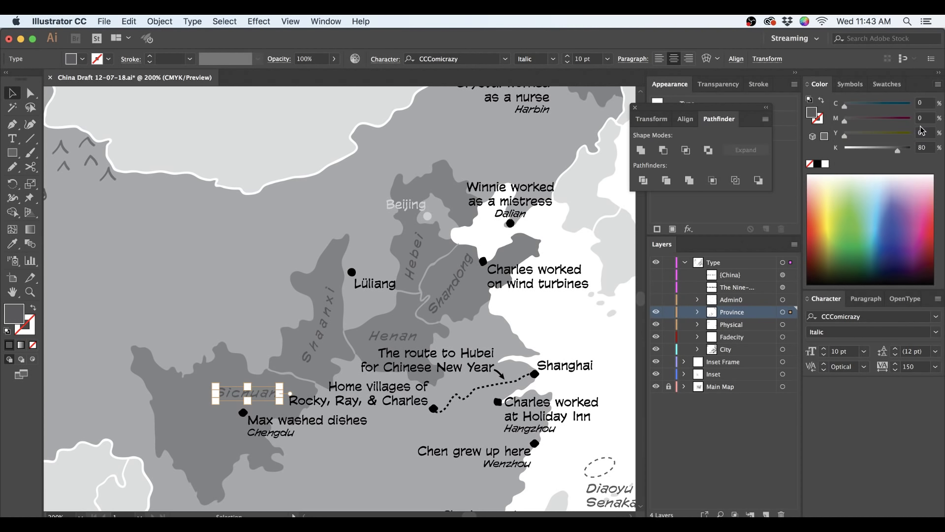
click(923, 147)
text(40)
key(Return)
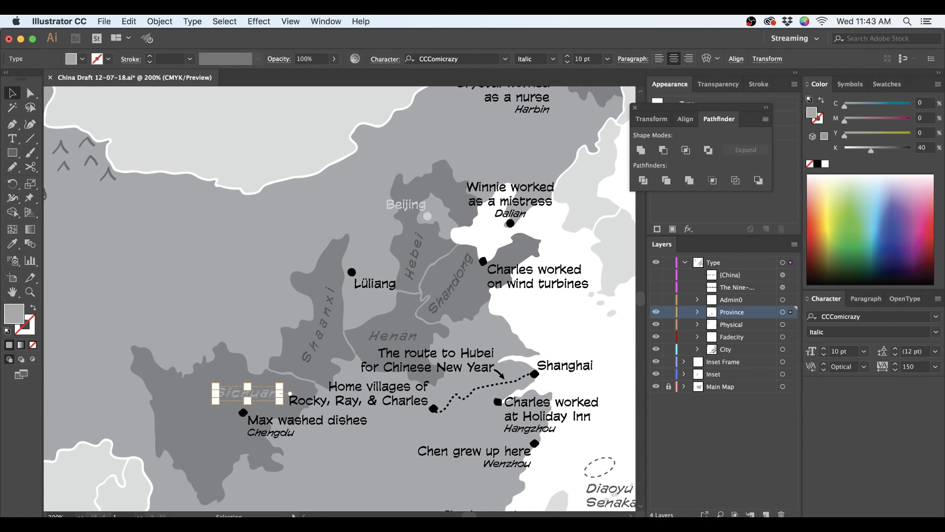
click(502, 316)
scroll(504, 308, down, 1)
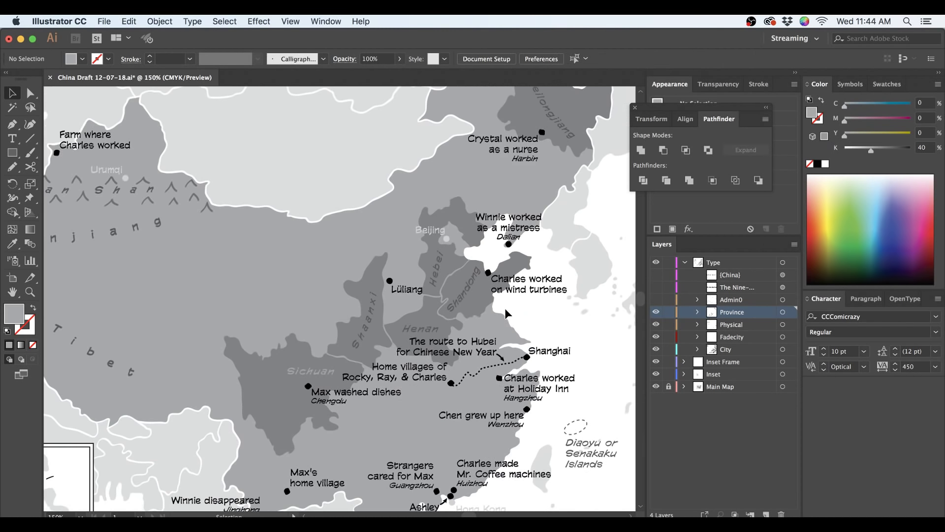
scroll(505, 308, down, 1)
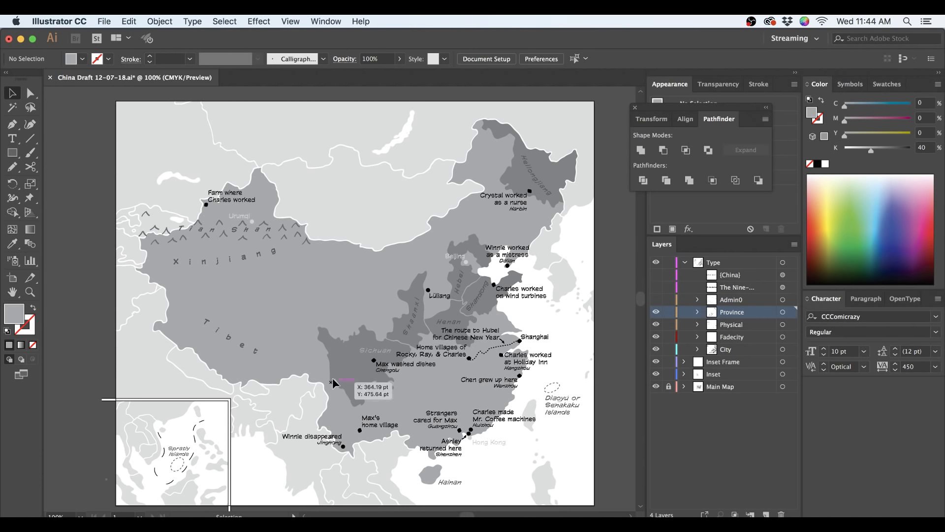
click(368, 353)
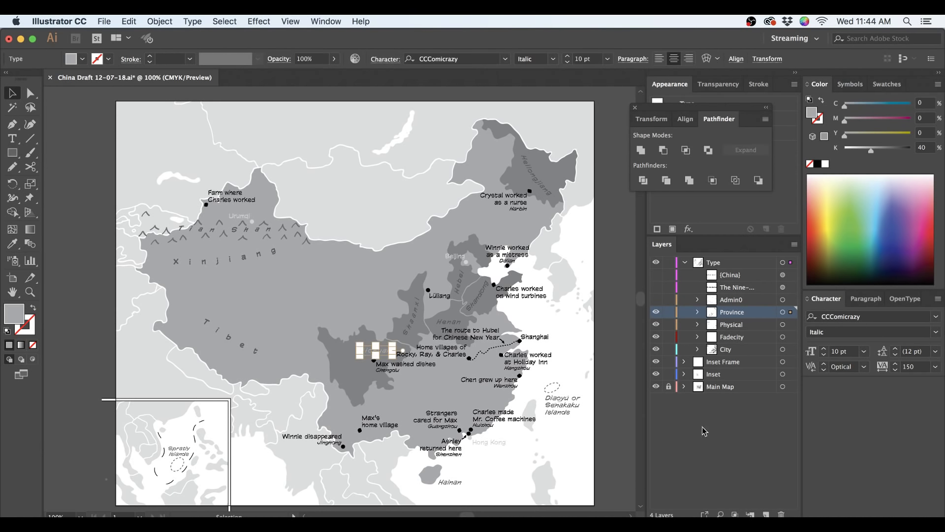
click(613, 413)
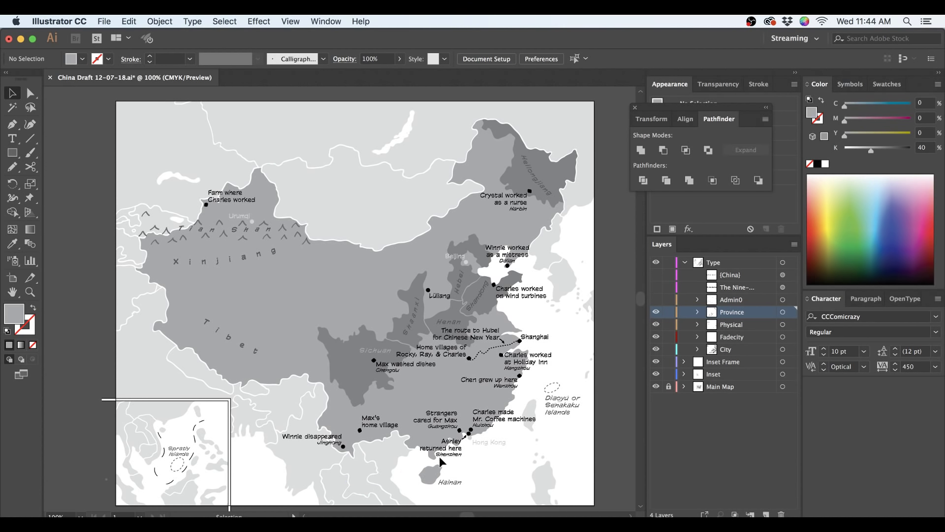
- Show the Admin0 sublayer and examine the country labels along the southern border, including Thailand
click(657, 300)
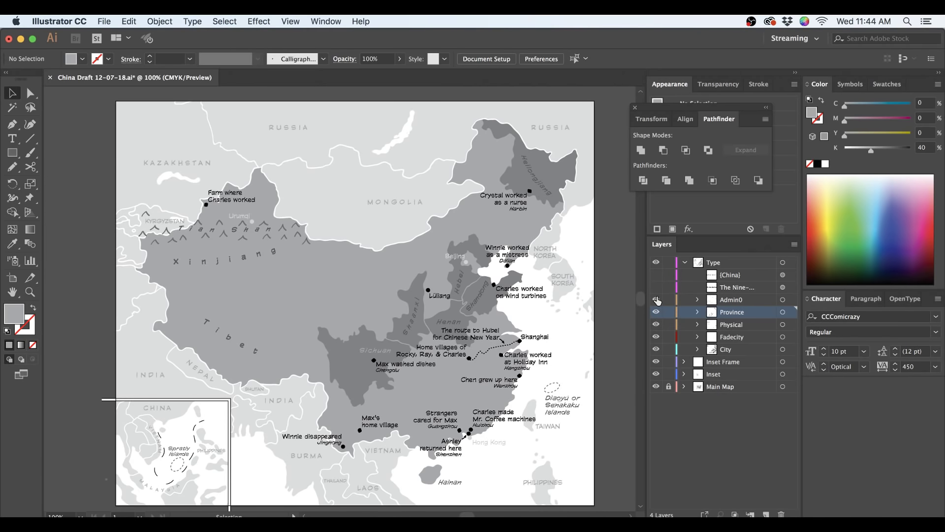
scroll(98, 476, up, 2)
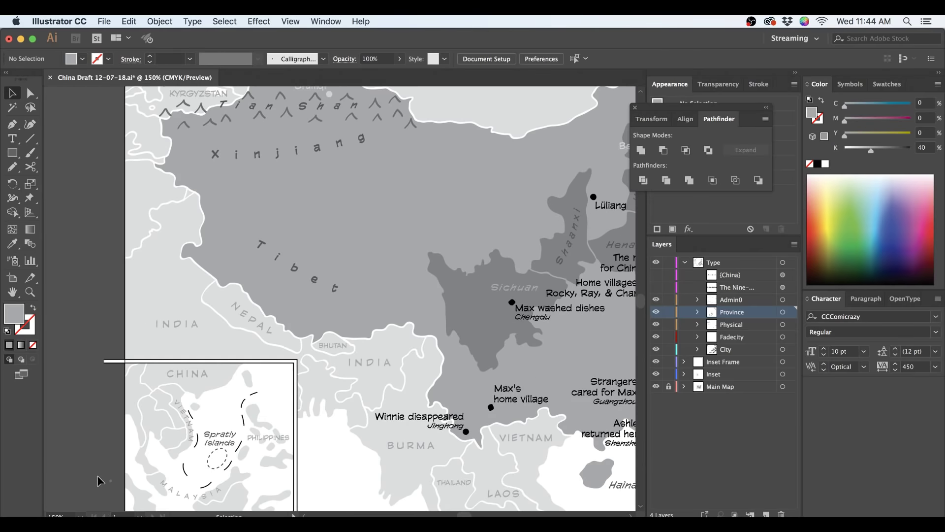
scroll(96, 475, down, 3)
scroll(97, 475, right, 2)
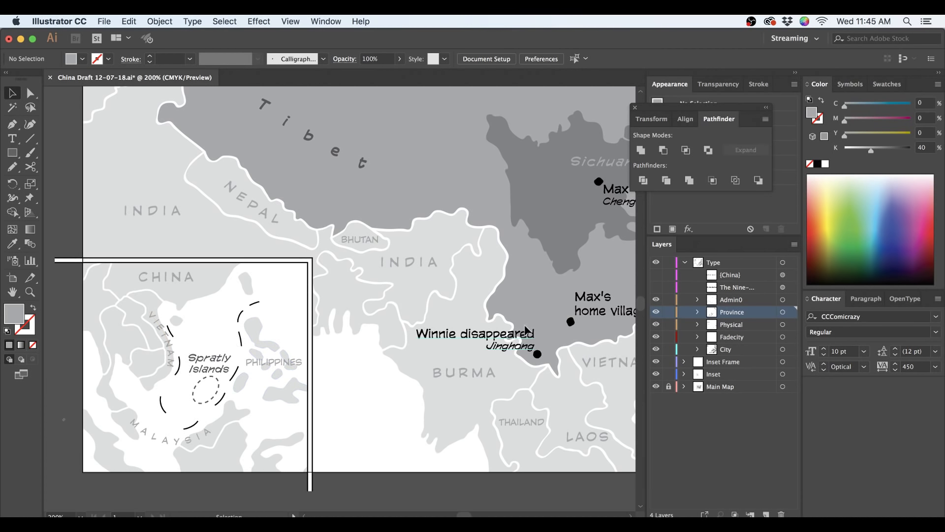
scroll(548, 234, right, 3)
scroll(548, 235, up, 1)
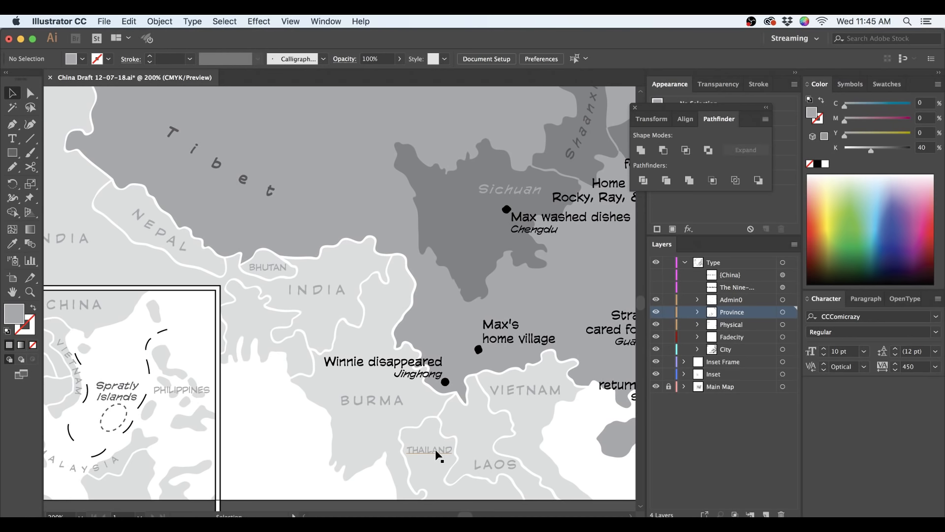
click(436, 449)
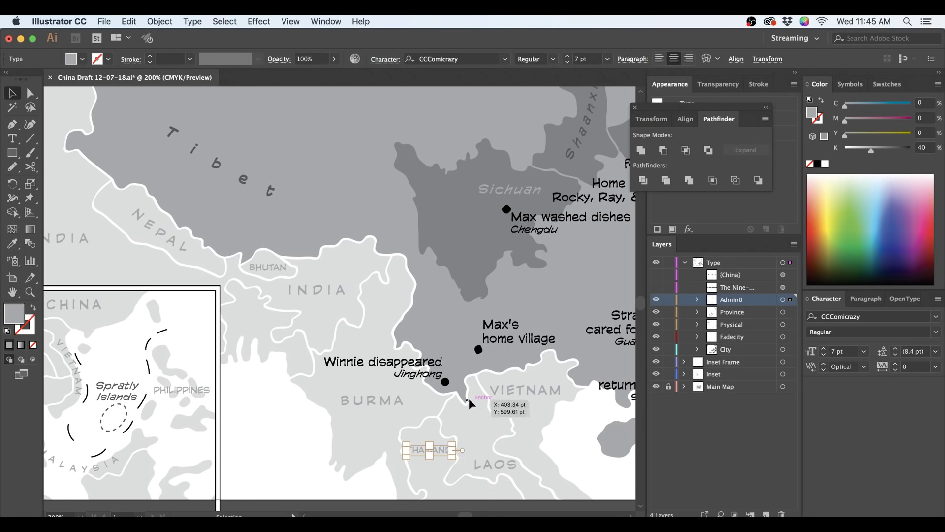
click(469, 493)
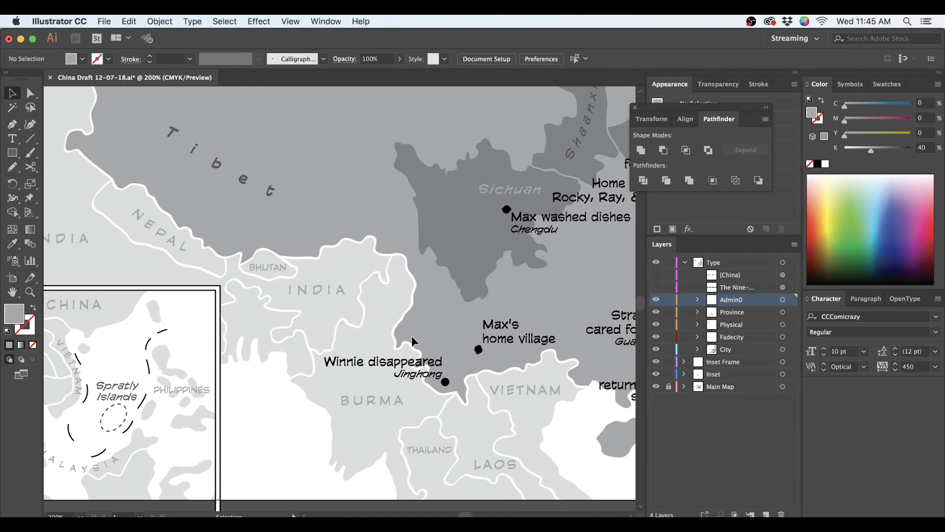
scroll(411, 338, down, 1)
scroll(441, 199, down, 1)
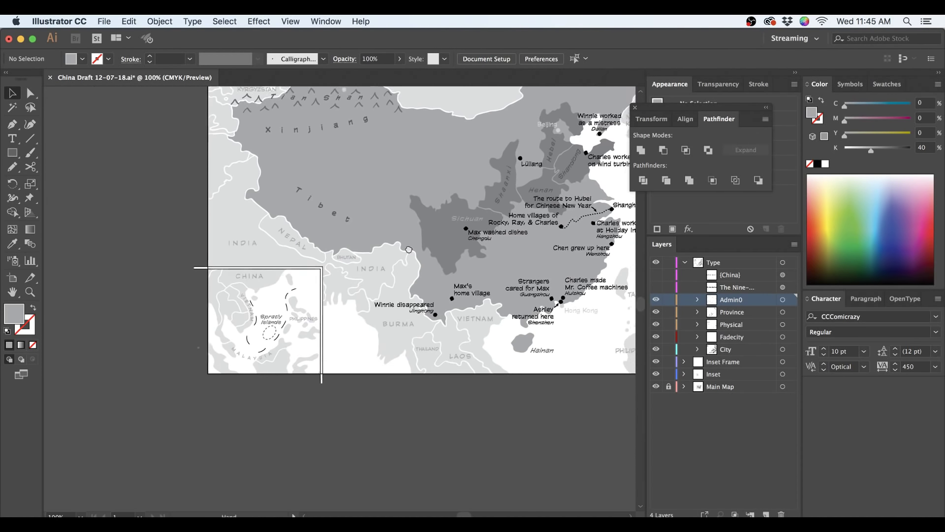
drag(442, 202, 368, 331)
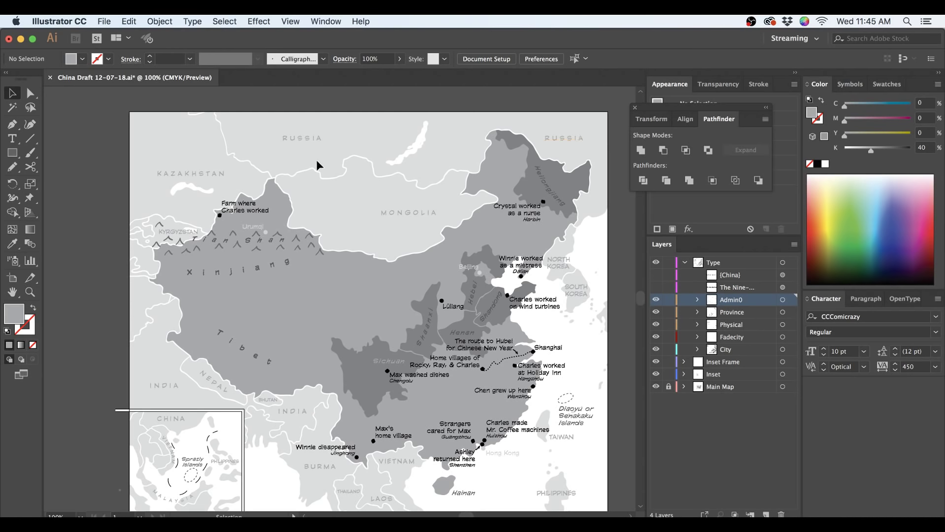
- Try enlarging the Russia label above Mongolia to about 26.83 pt with a tracking of 1500, and undo these changes
click(312, 142)
drag(324, 142, 385, 140)
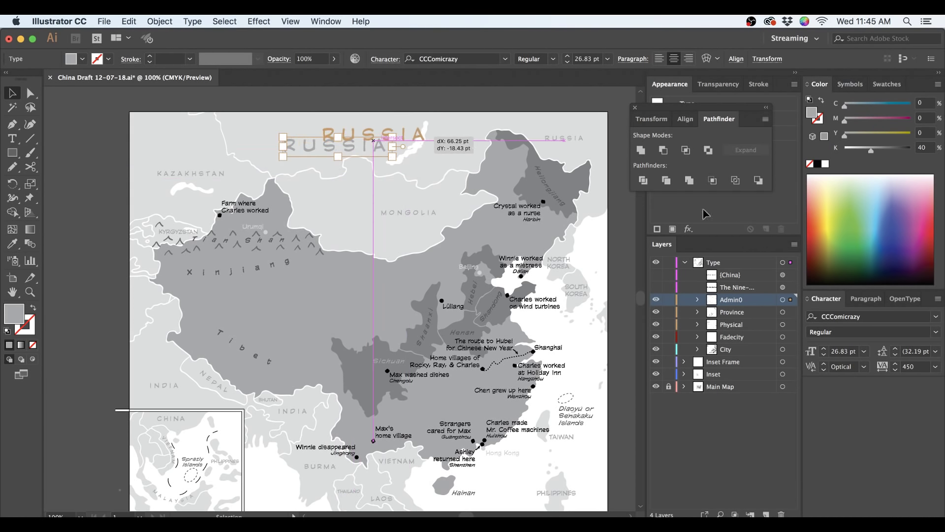
double_click(911, 366)
text(1500)
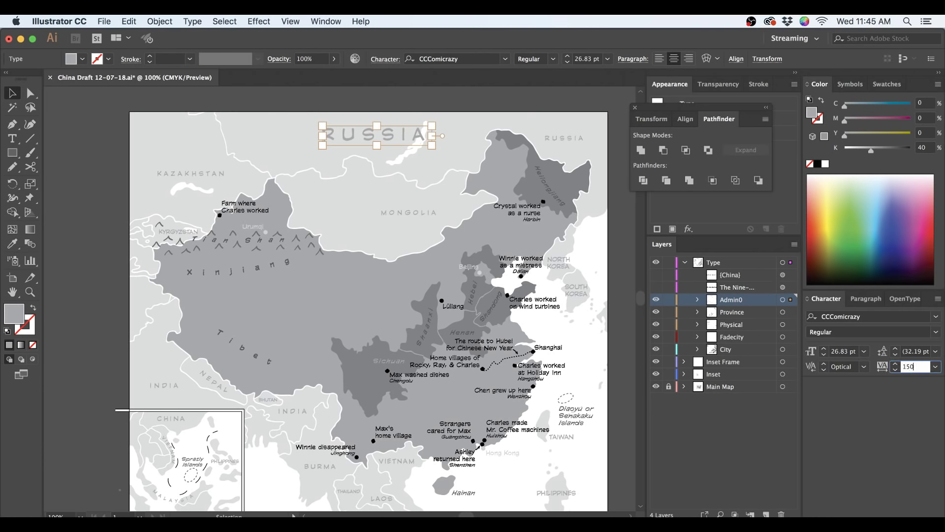
key(Return)
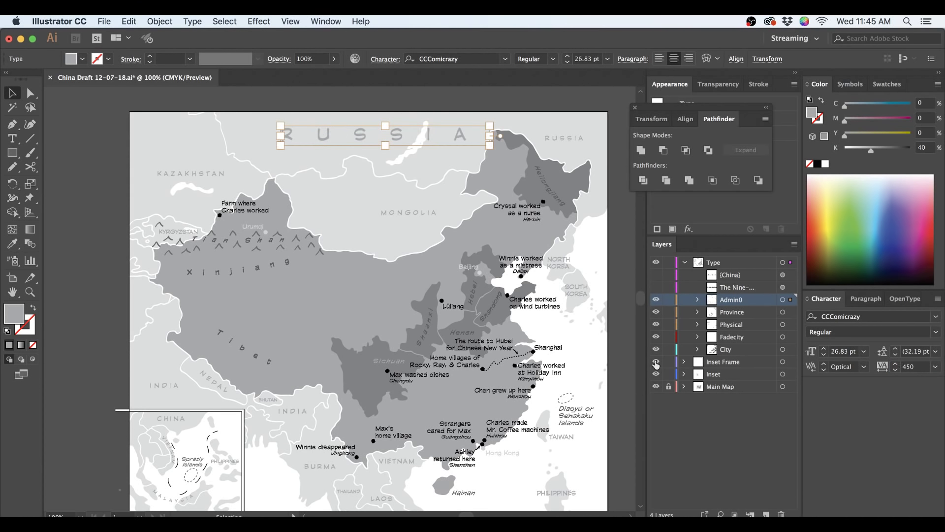
key(super+z)
key(super+z)
key(super+z)
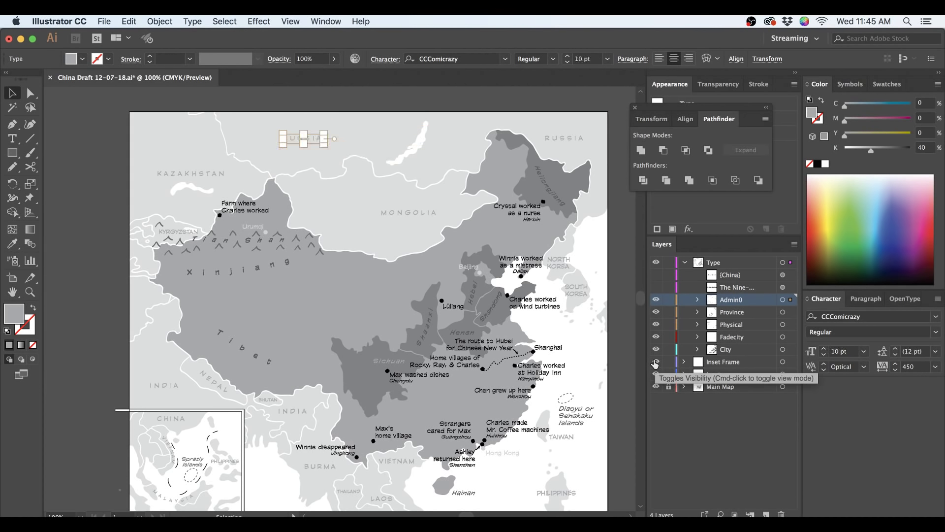
- Test wider tracking values of 2500 and 4500 on the Russia label above Mongolia
click(628, 307)
click(324, 143)
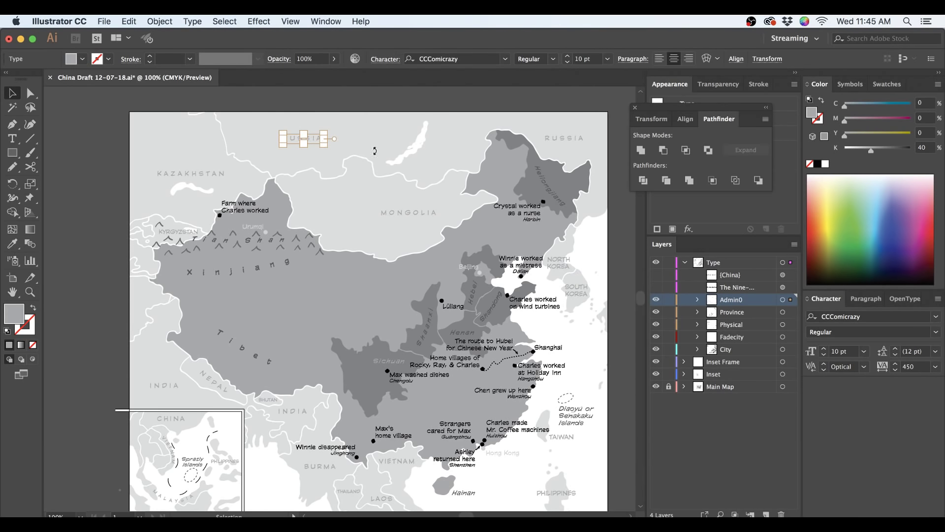
double_click(911, 366)
text(2500)
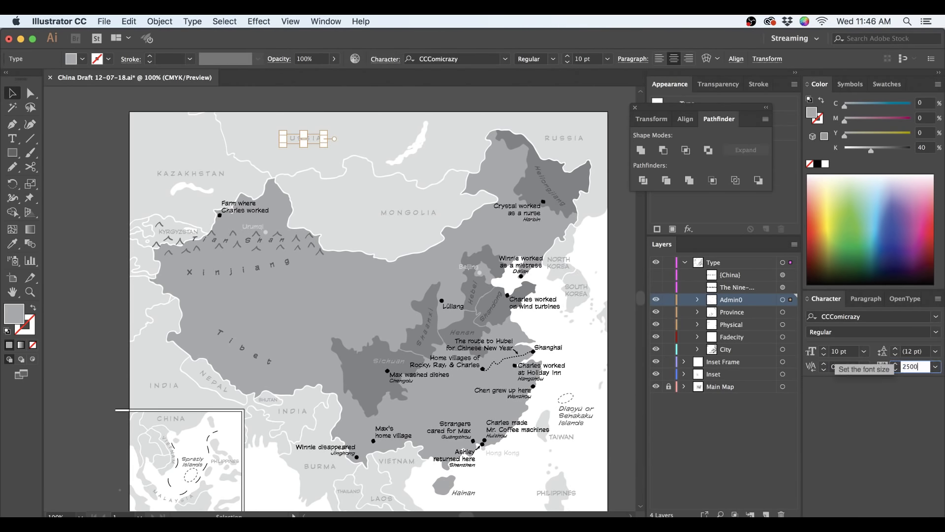
key(Return)
click(890, 368)
text(4500)
key(Return)
click(249, 143)
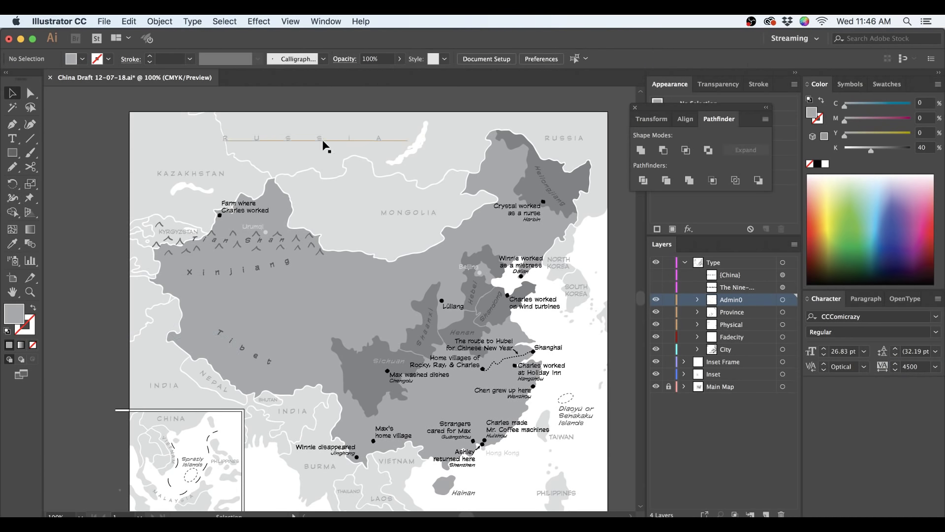
- Set the wide Russia label's tracking to 8000 and reposition it along the map's northern edge
drag(342, 144, 390, 134)
click(883, 367)
text(8000)
key(Return)
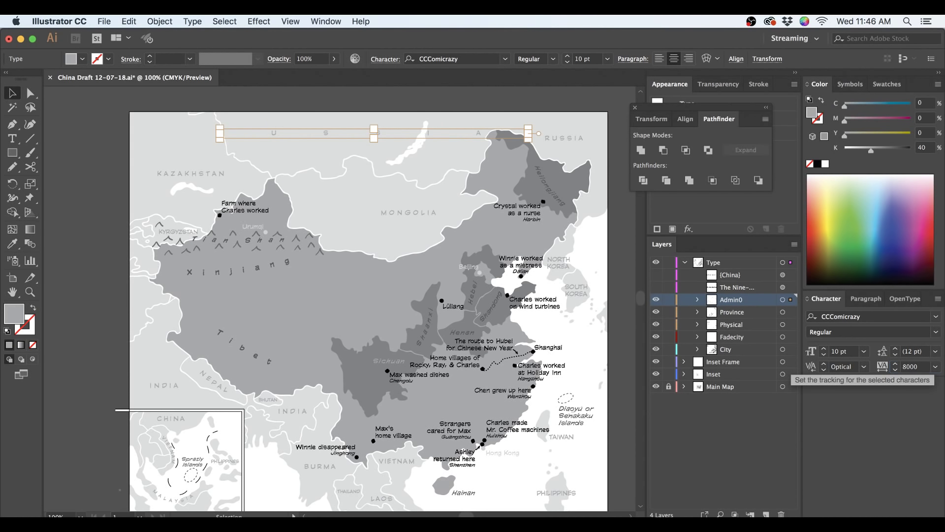
click(94, 208)
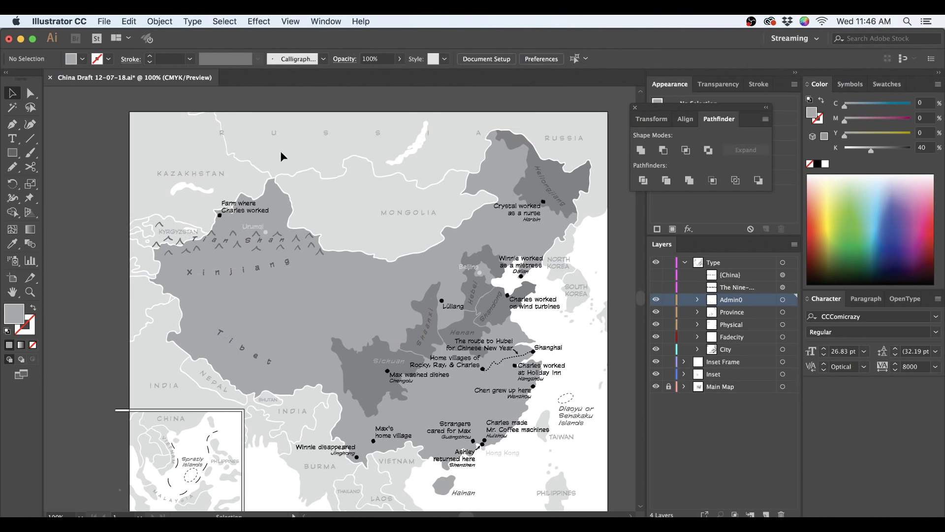
drag(343, 130, 373, 124)
click(97, 172)
- Show the China title and the Nine-Dash Line label in the Type layer
scroll(575, 314, down, 2)
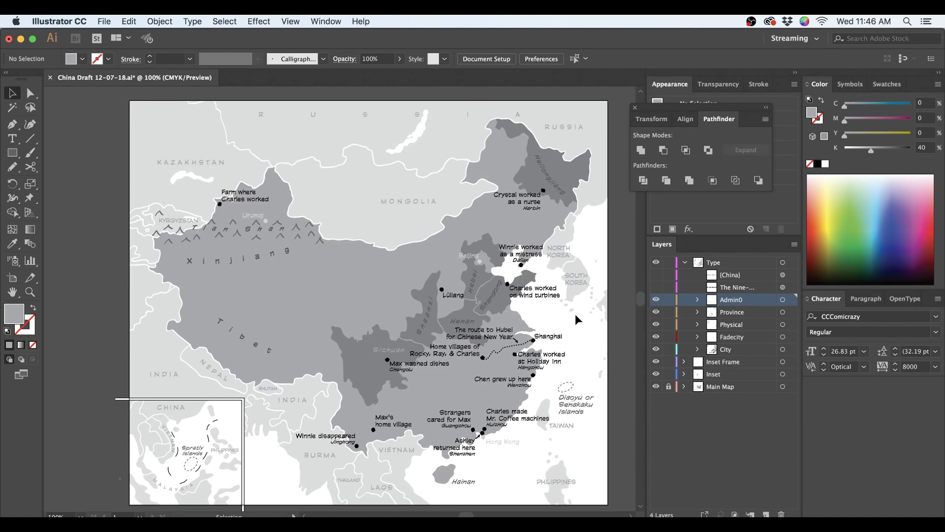
click(655, 275)
click(656, 287)
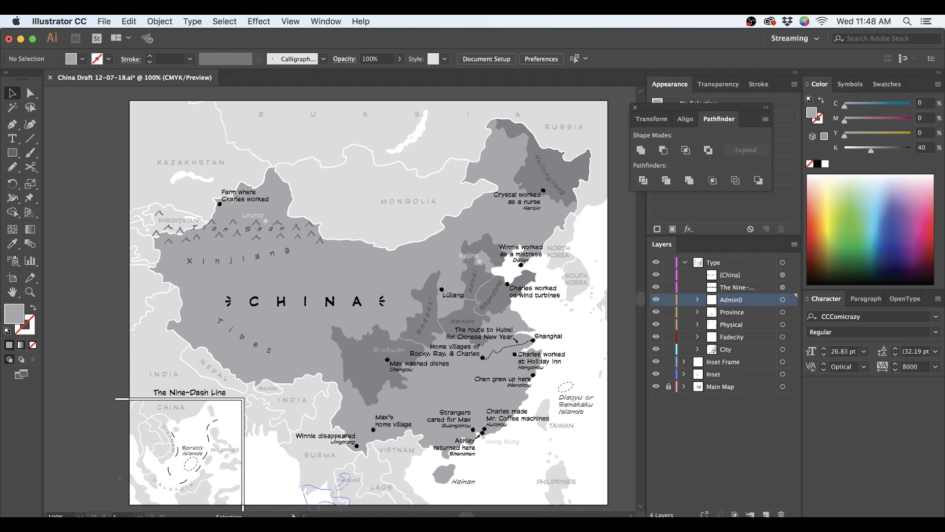
- Switch to Finder, examine the dated drafts and source files in the China project's Working folder, and return to Illustrator
key(super+Tab)
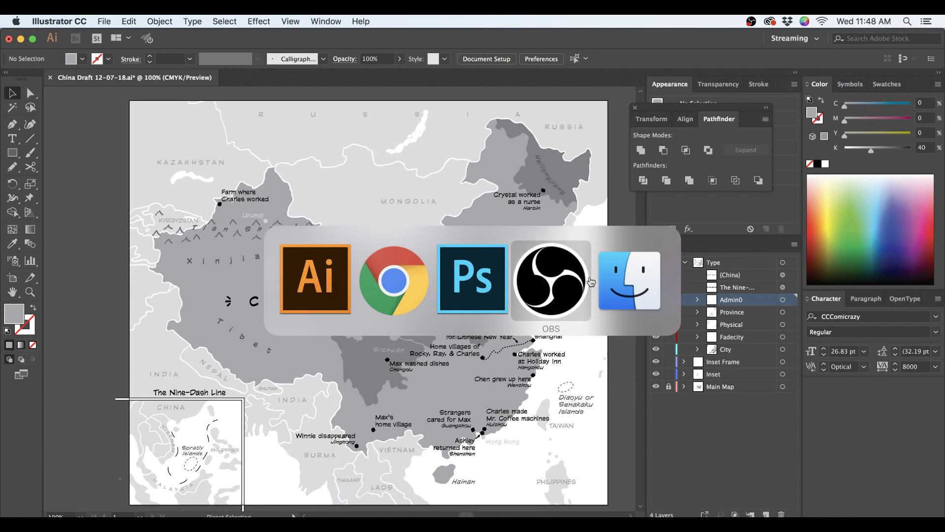
super+click(623, 285)
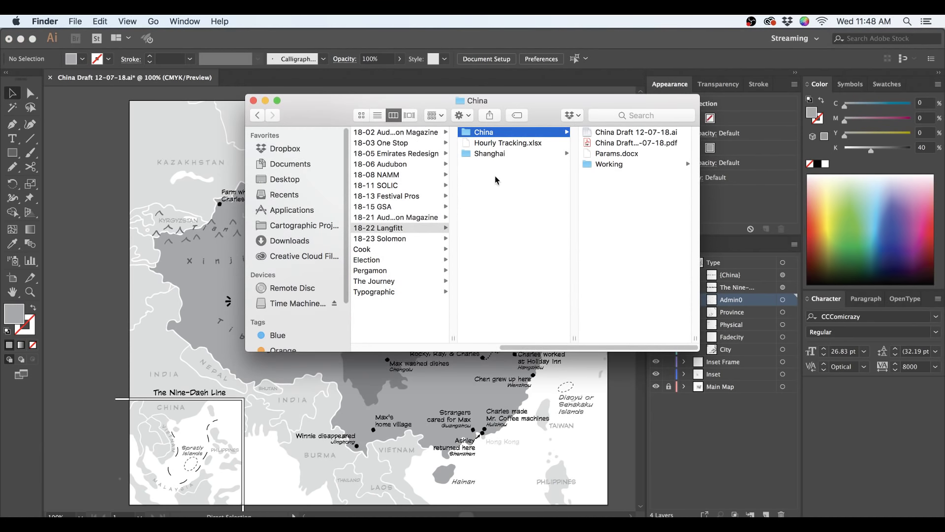
click(619, 163)
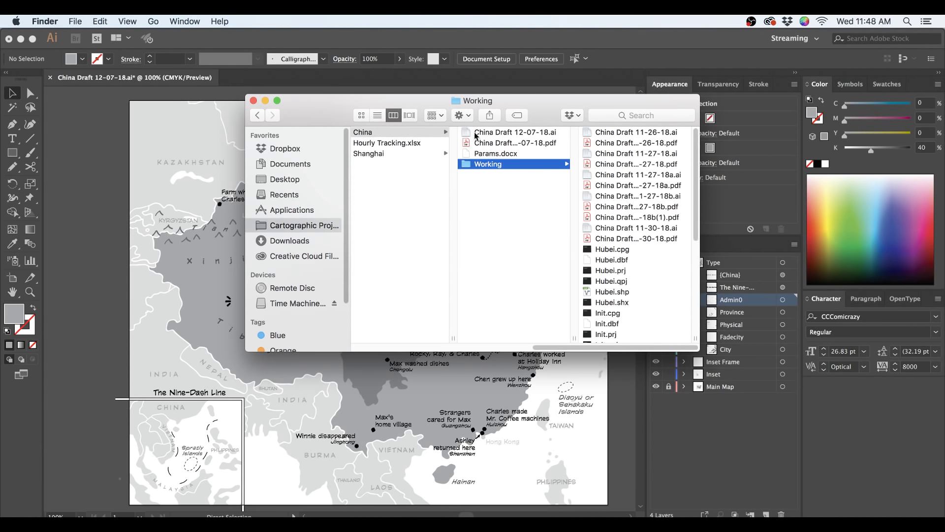
click(380, 116)
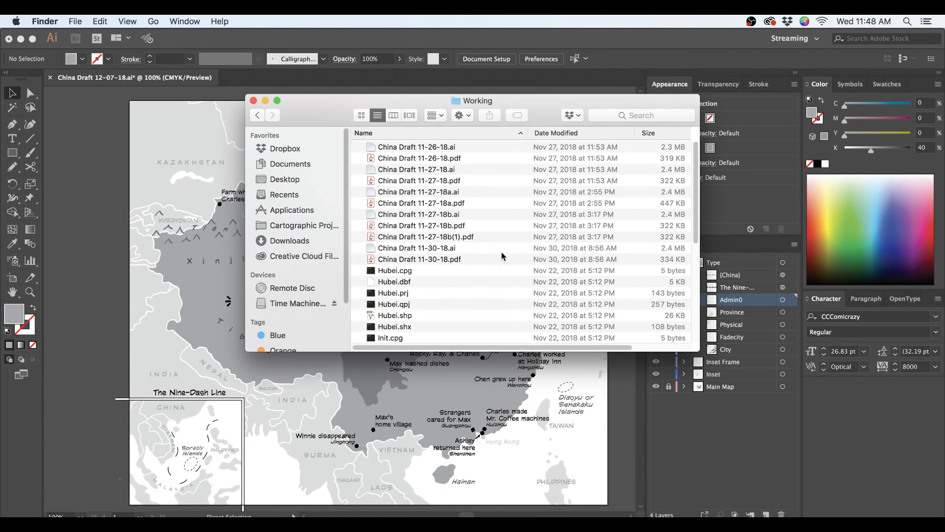
scroll(501, 250, down, 10)
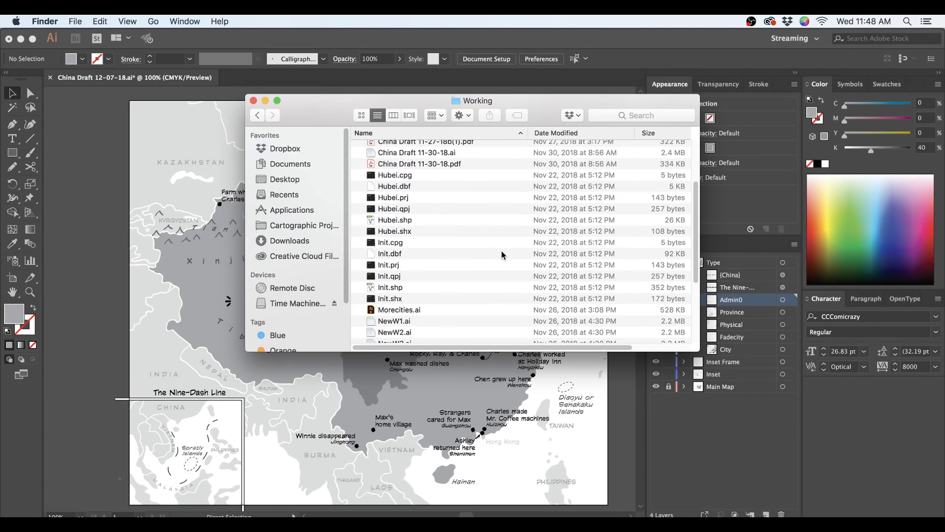
scroll(502, 252, up, 10)
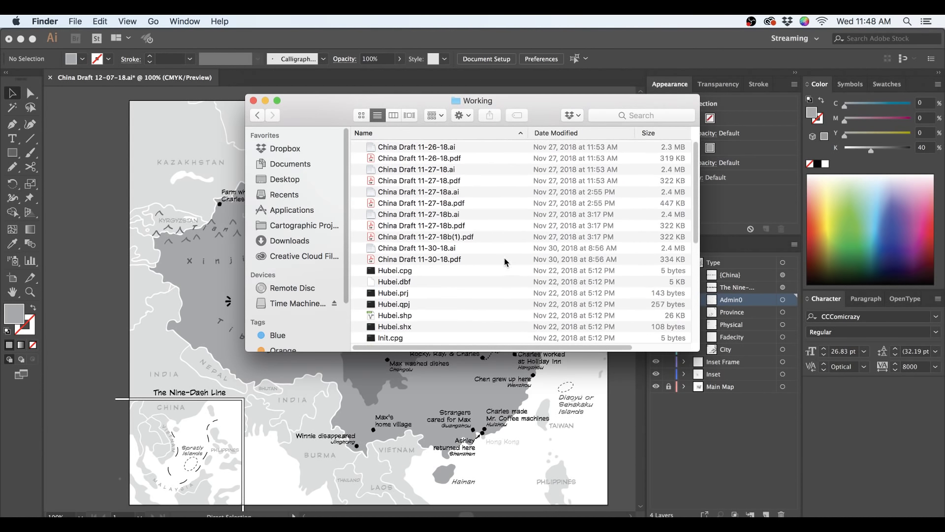
click(258, 116)
key(Right)
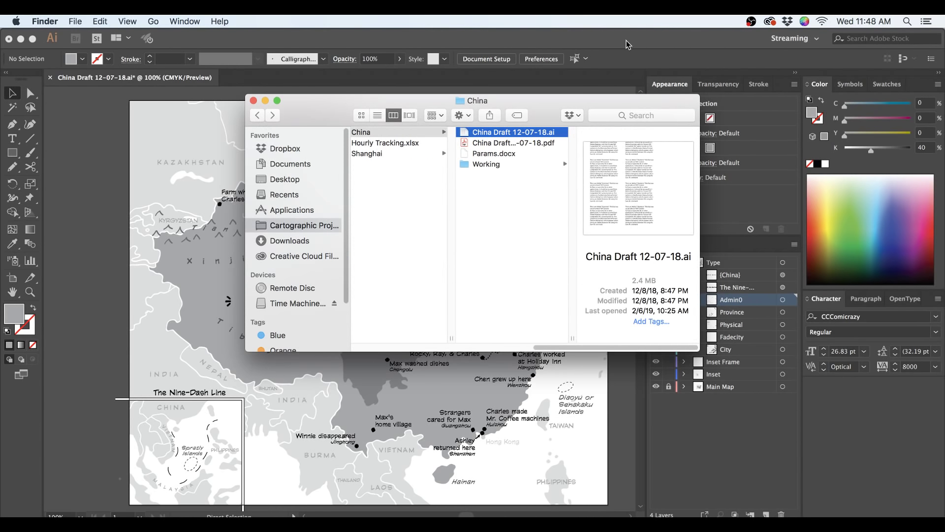
key(super+Tab)
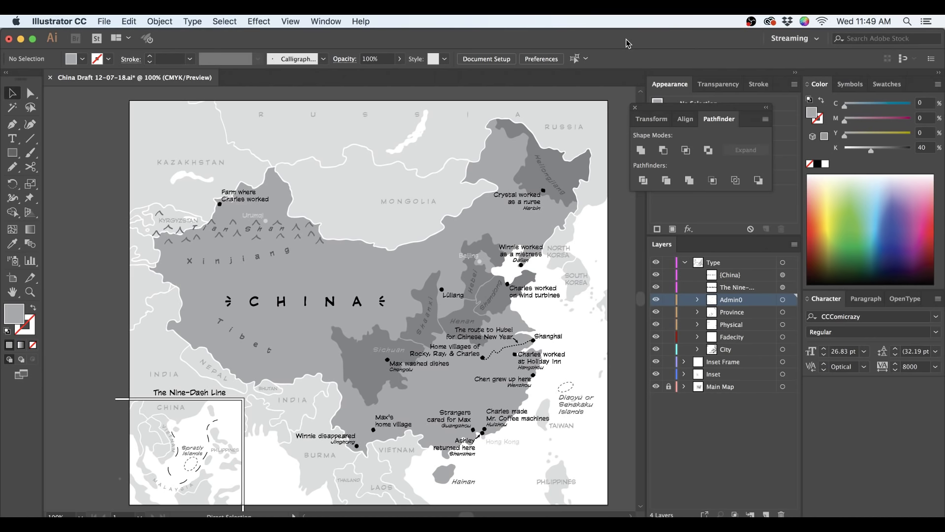
- Switch to Finder, open Shanghai Draft 11-29-18.ai from the Shanghai folder in Illustrator, and fit the map to the window
key(super+Tab)
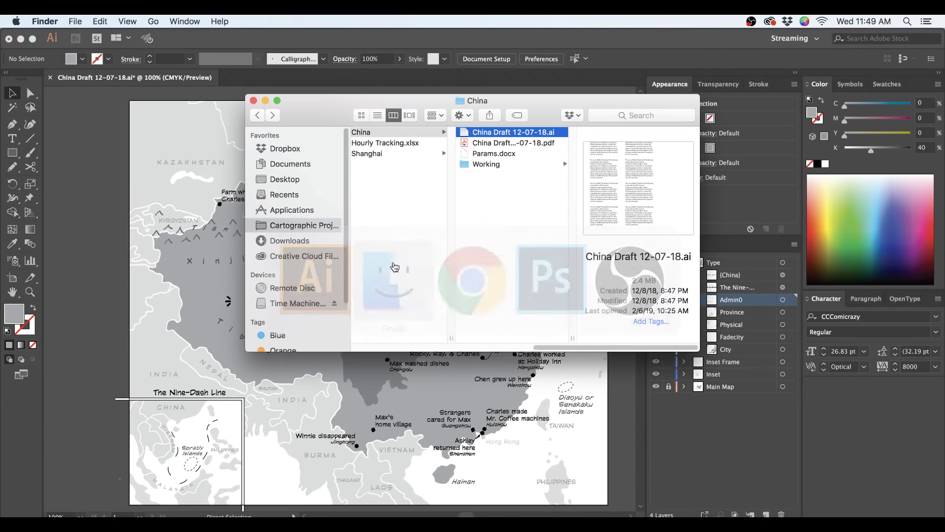
click(409, 154)
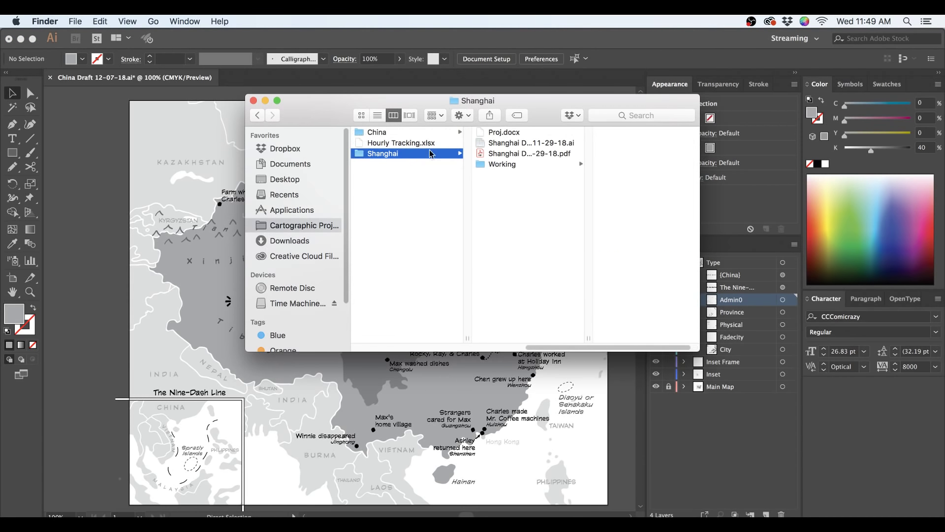
drag(531, 143, 446, 504)
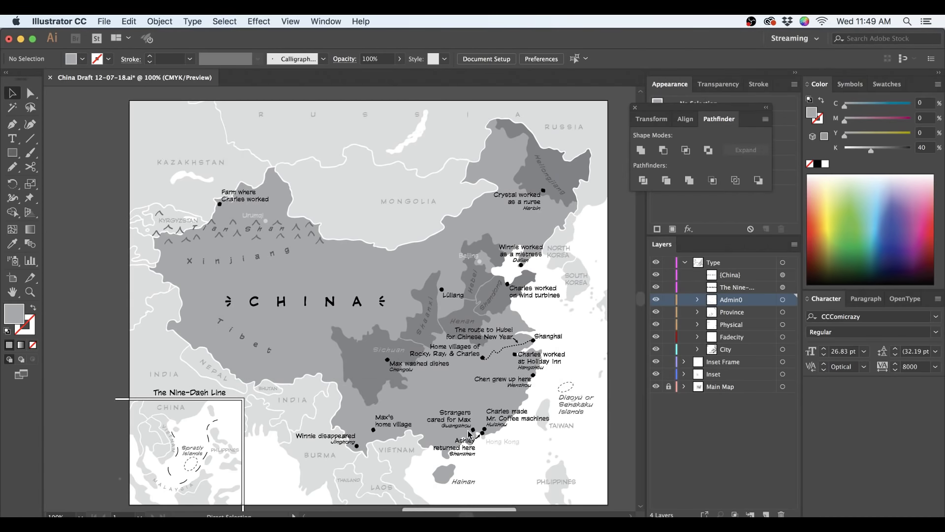
key(super+0)
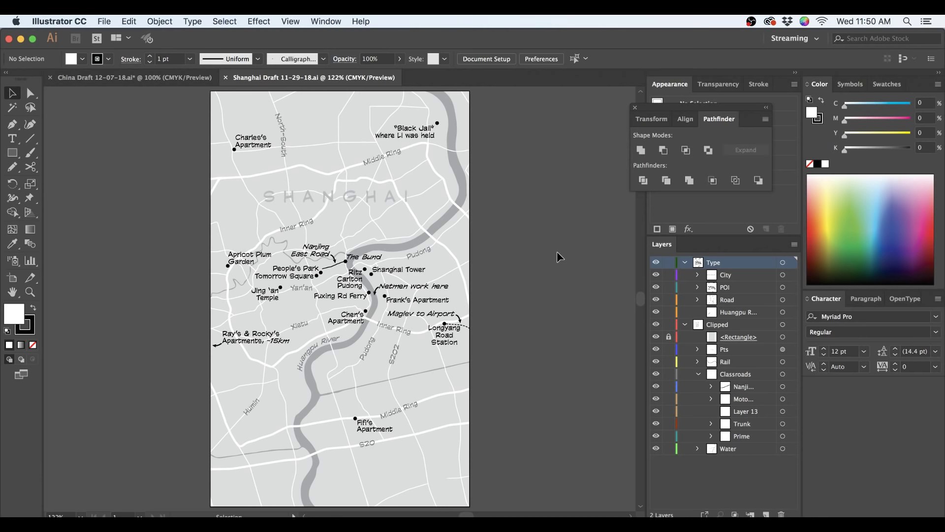
- Return to the China draft, unlock the Main Map layer, and set the Sichuan province fill to 50% black
key(ctrl+Tab)
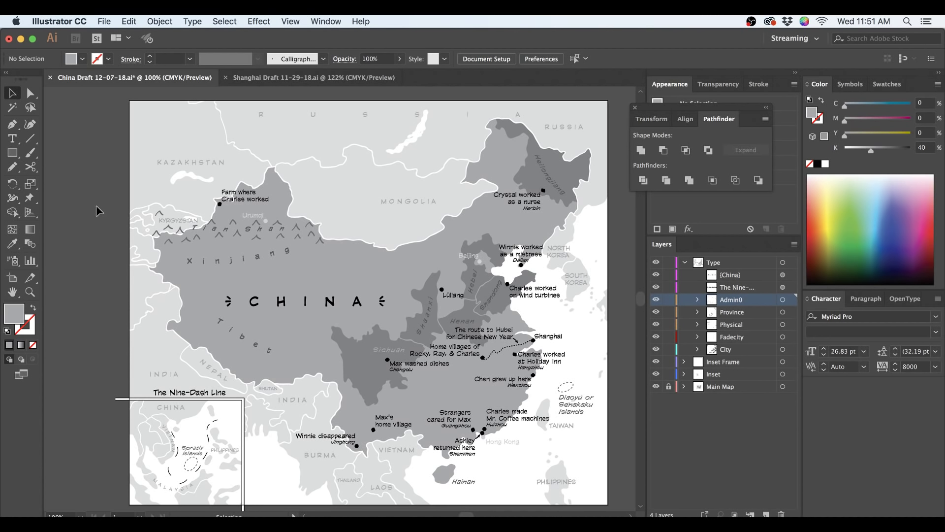
click(669, 387)
click(380, 382)
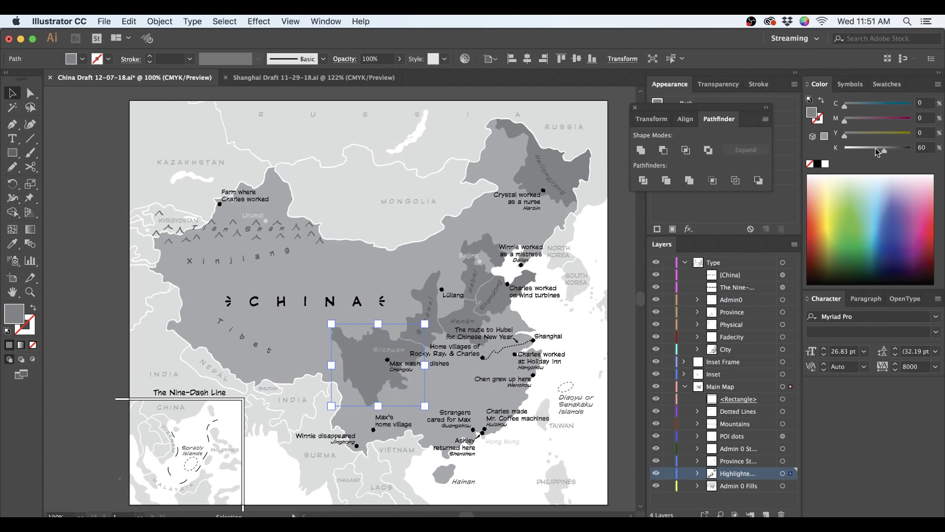
double_click(920, 147)
text(50)
key(Return)
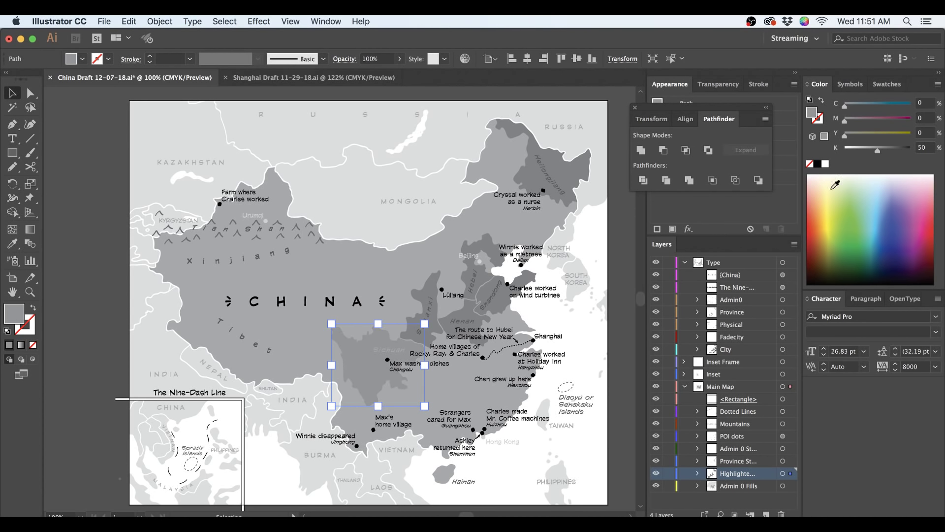
- Lighten the Sichuan province fill to 20% black
double_click(921, 147)
text(20)
key(Return)
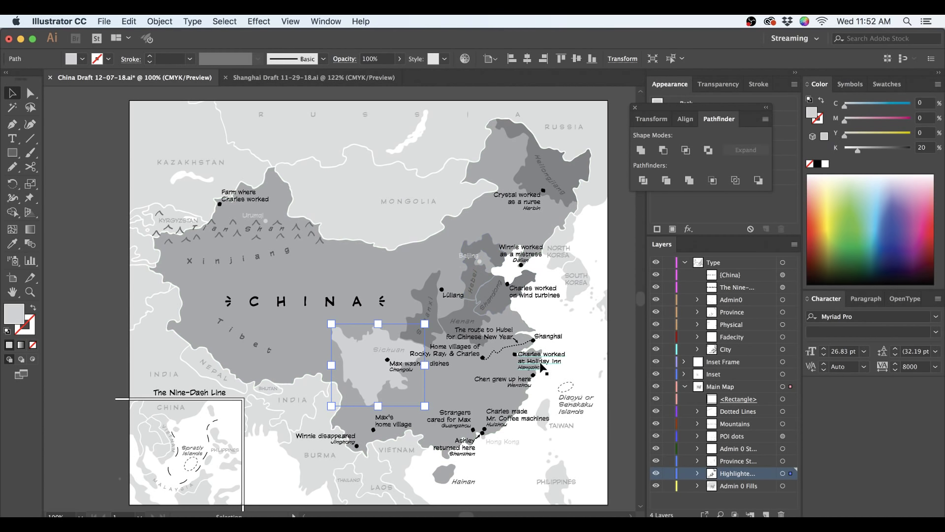
- Inspect the type settings of the Hangzhou line within its city label at close range
key(t)
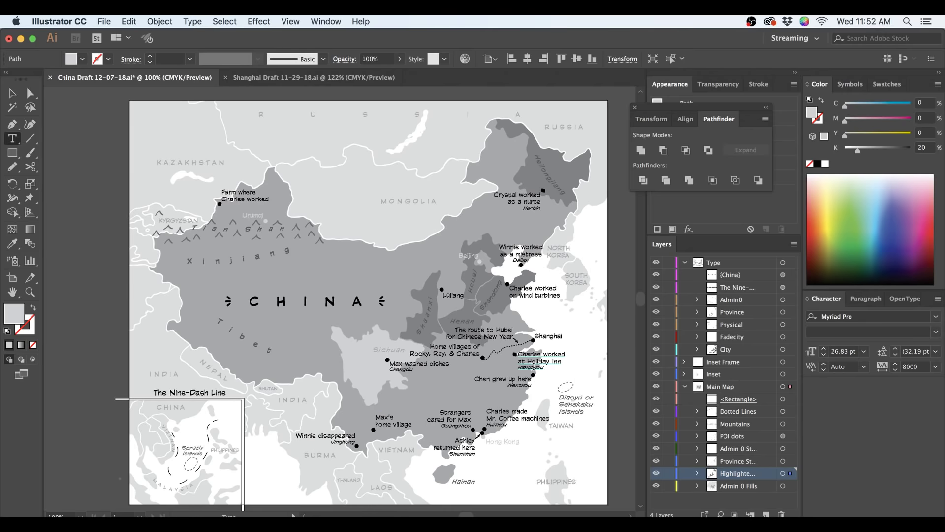
click(535, 365)
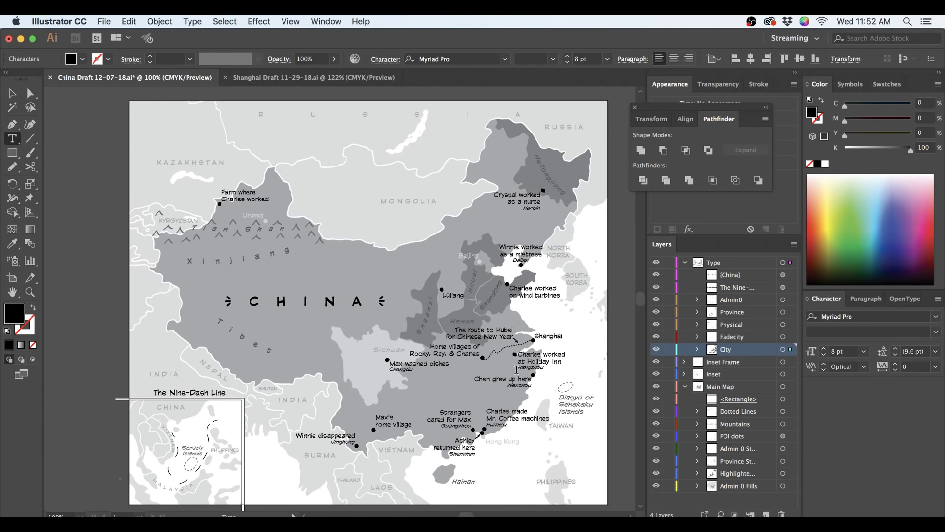
key(Escape)
key(super+equal)
key(super+equal)
key(super+equal)
key(super+equal)
key(super+equal)
key(super+equal)
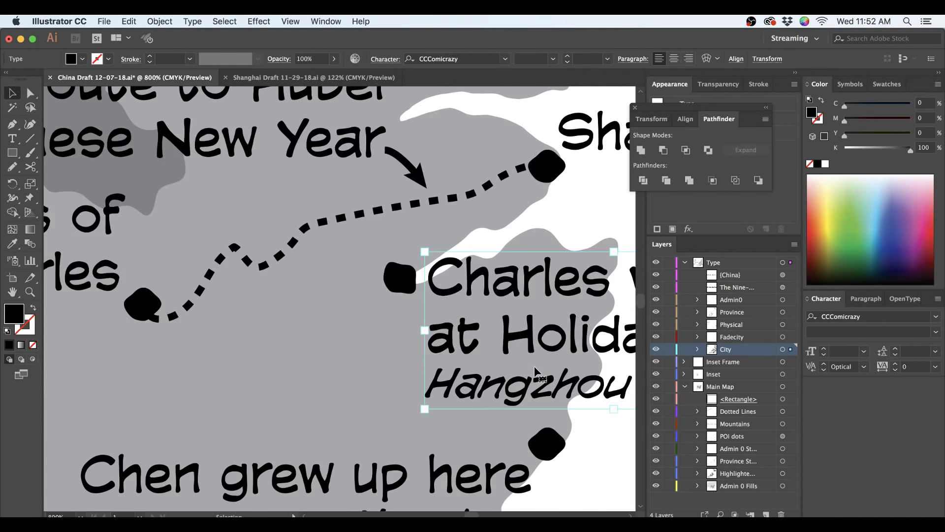
key(t)
click(545, 380)
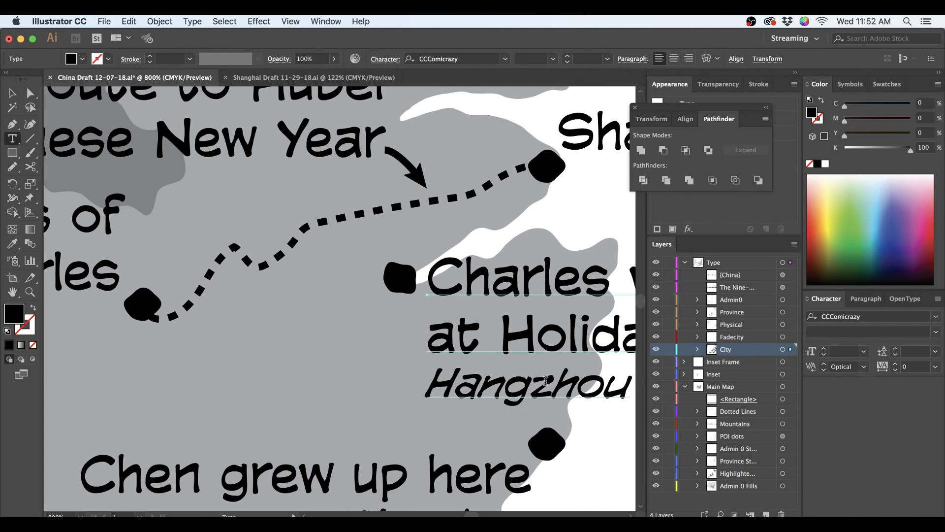
double_click(546, 380)
key(Escape)
- Add a new layer above the Type layer in the China draft
key(super+minus)
key(super+minus)
drag(451, 345, 500, 230)
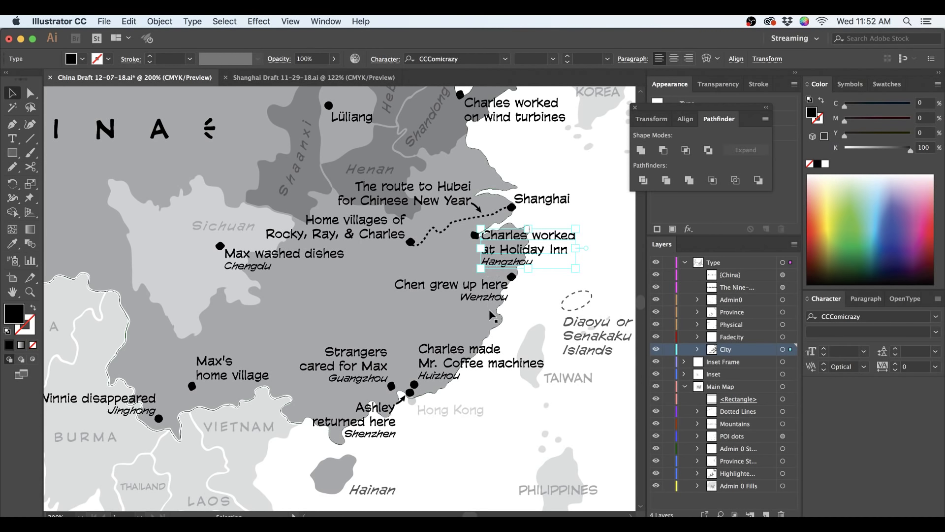
drag(513, 434, 482, 364)
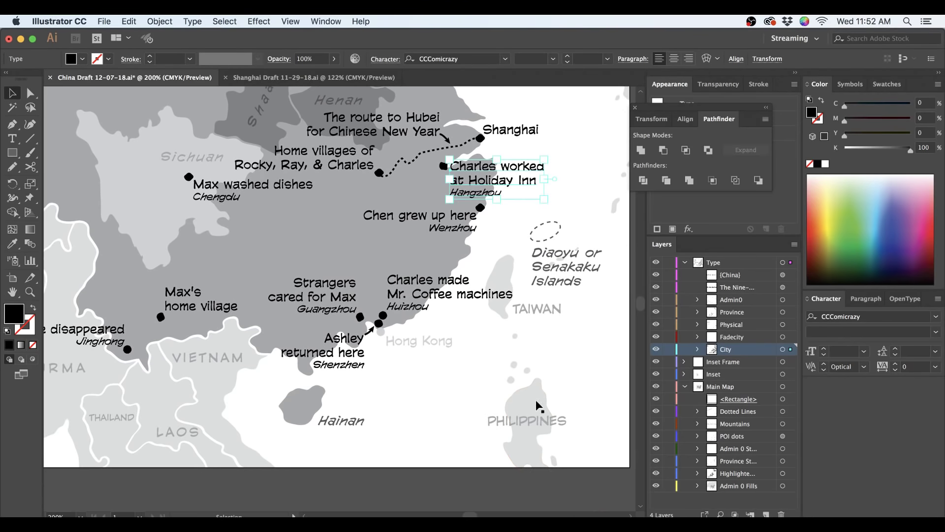
click(725, 262)
click(766, 514)
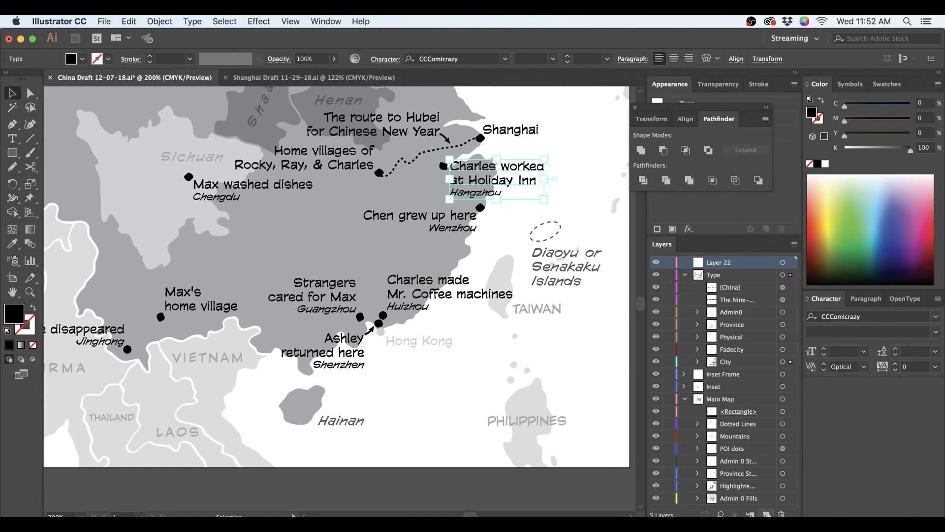
- Place the sample text TYPE in the open sea below the Hong Kong label and set its tracking to 0
key(t)
click(419, 383)
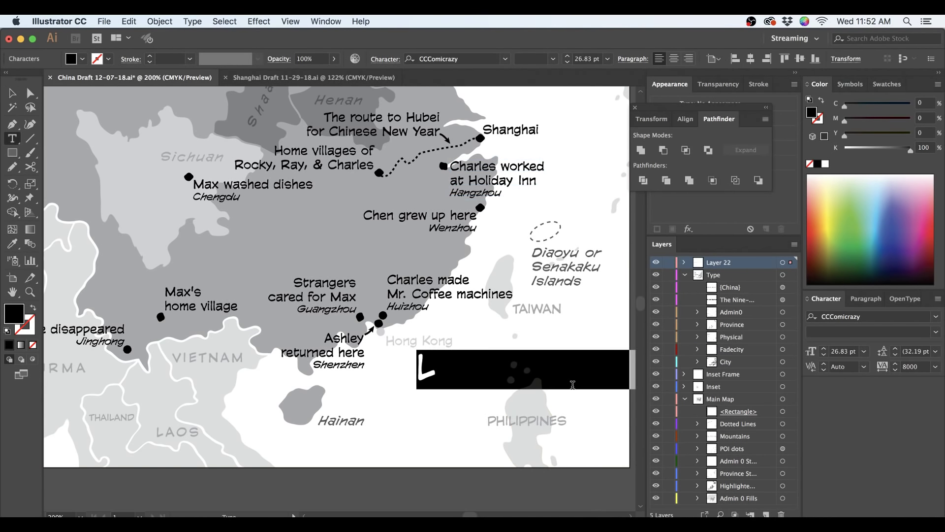
text(YE)
key(Escape)
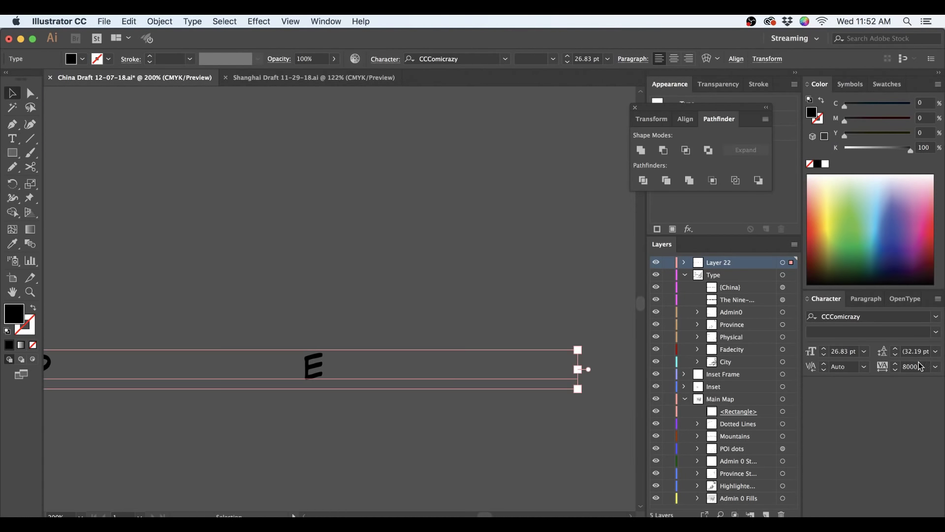
double_click(916, 367)
text(0)
key(Return)
key(space)
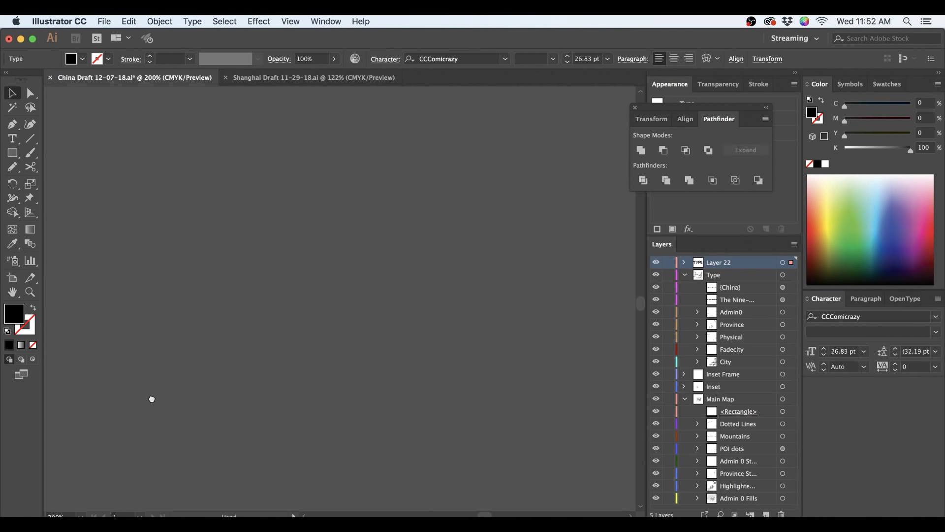
key(super+0)
key(super+equal)
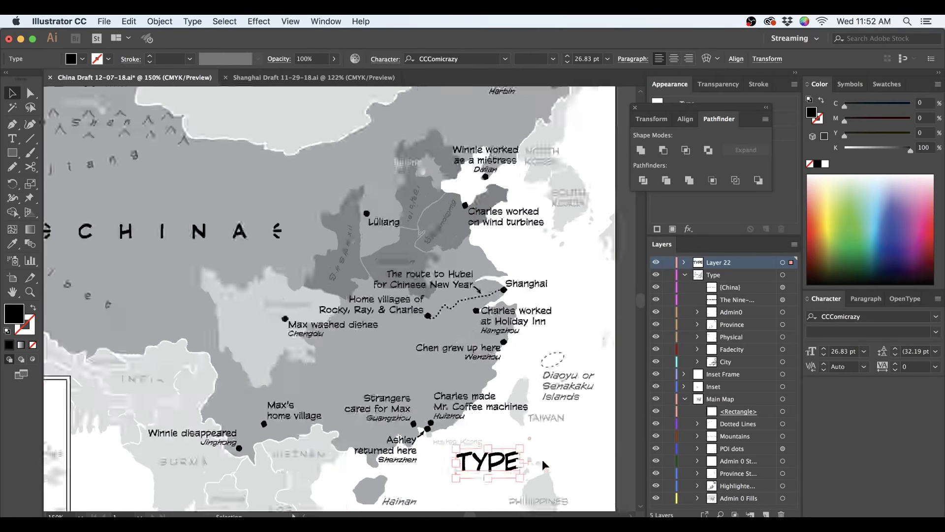
- Change the font of the TYPE sample text to Avenir Book
key(super+equal)
key(super+equal)
key(super+equal)
key(super+alt+shift+m)
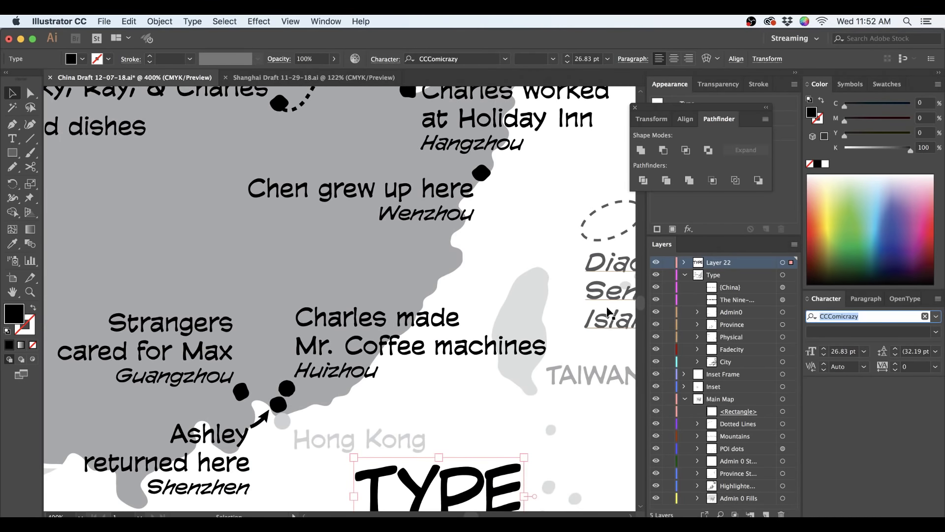
text(ave)
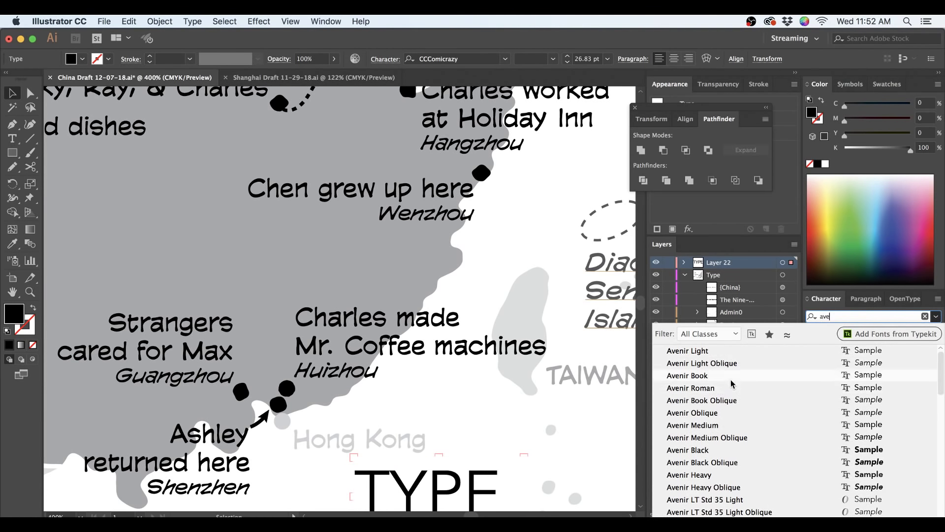
click(732, 384)
scroll(340, 295, down, 5)
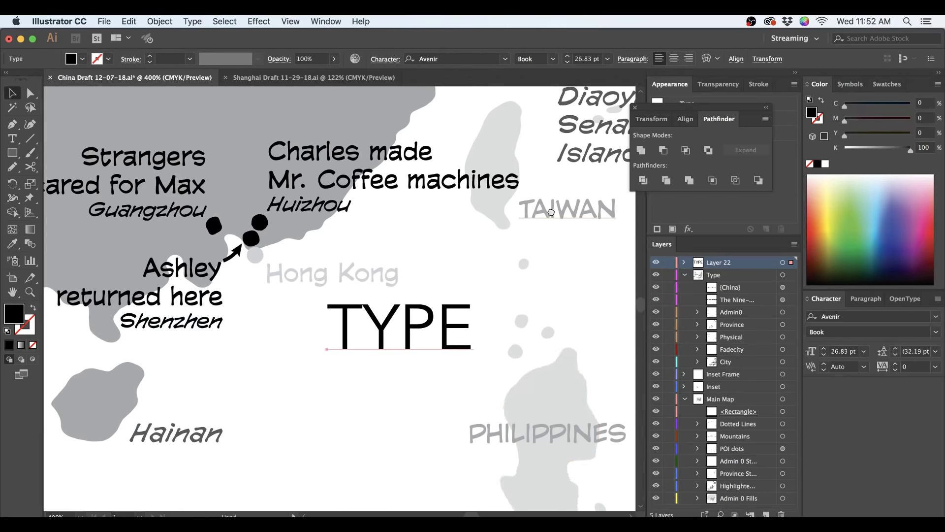
- Reduce the TYPE sample text to 6 pt and remove it from the map after comparing it with the labels
double_click(846, 352)
text(6)
key(Return)
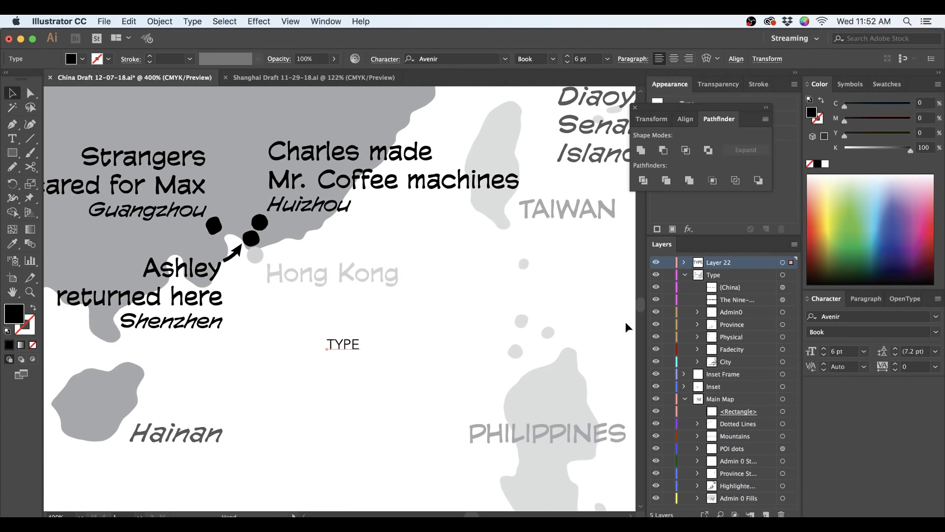
click(453, 309)
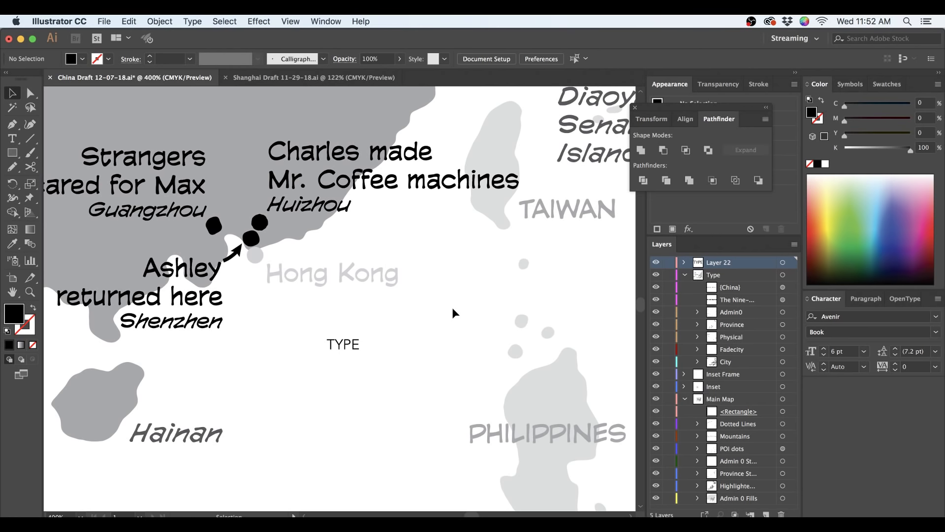
click(346, 345)
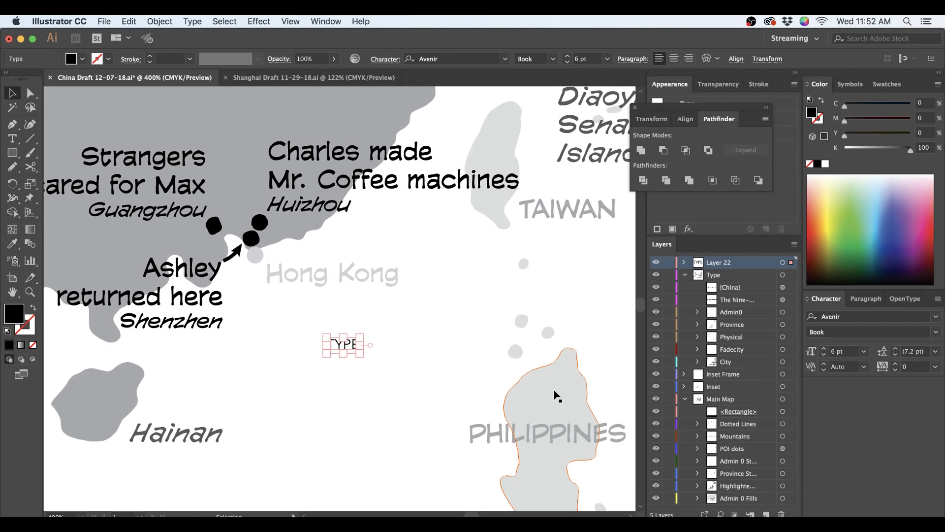
click(510, 369)
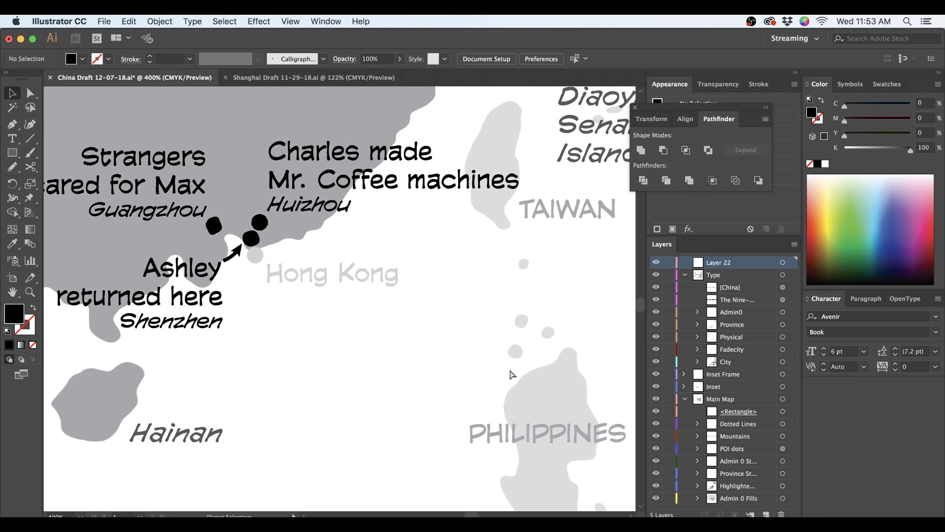
- Switch to Chrome and bring up the somethingaboutmaps.com home page
key(super+Tab)
key(super+Tab)
click(389, 43)
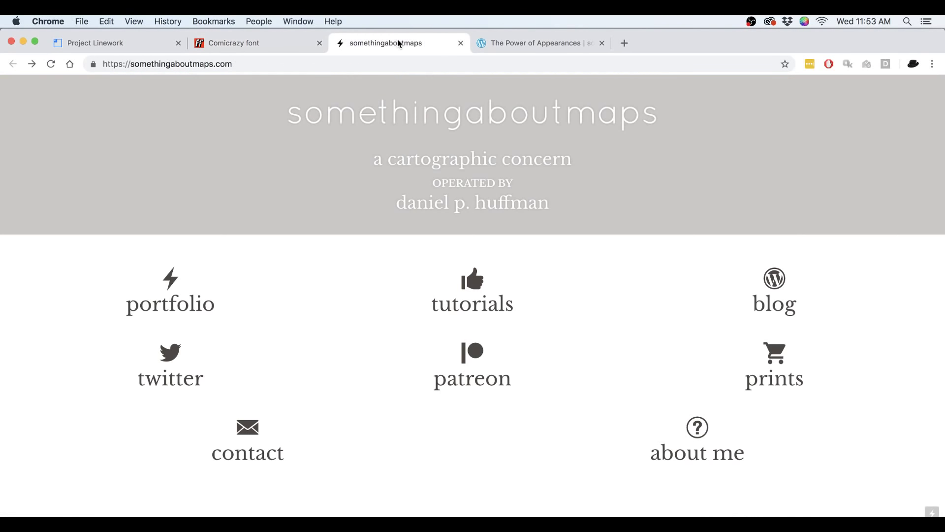